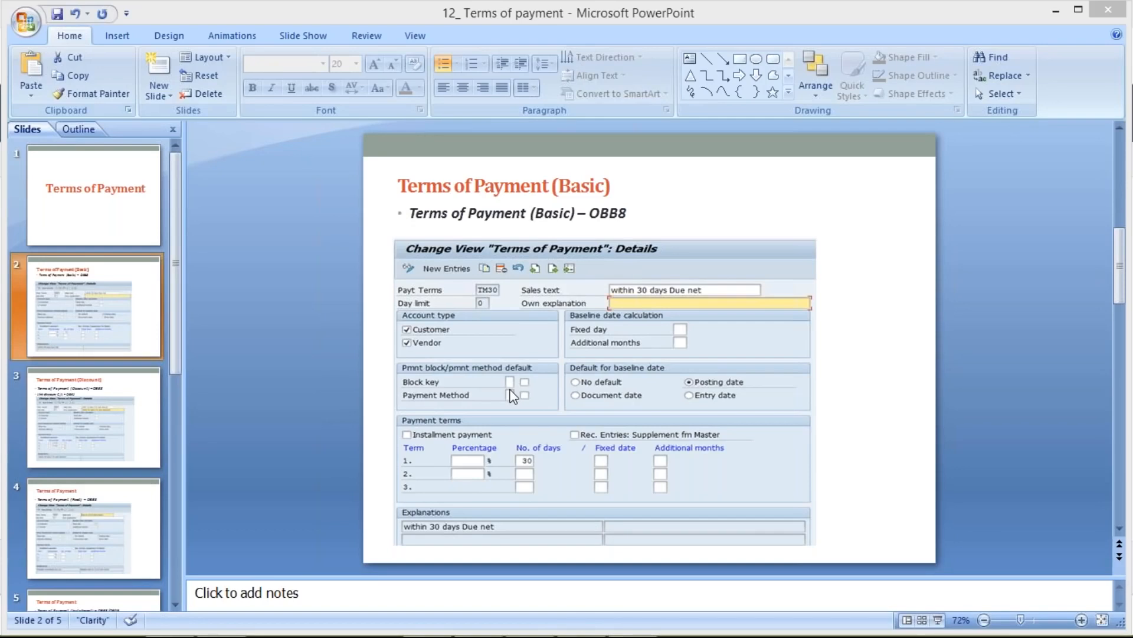
- Switch from PowerPoint to the Class workbook and select cell J3
mouse_move(591, 630)
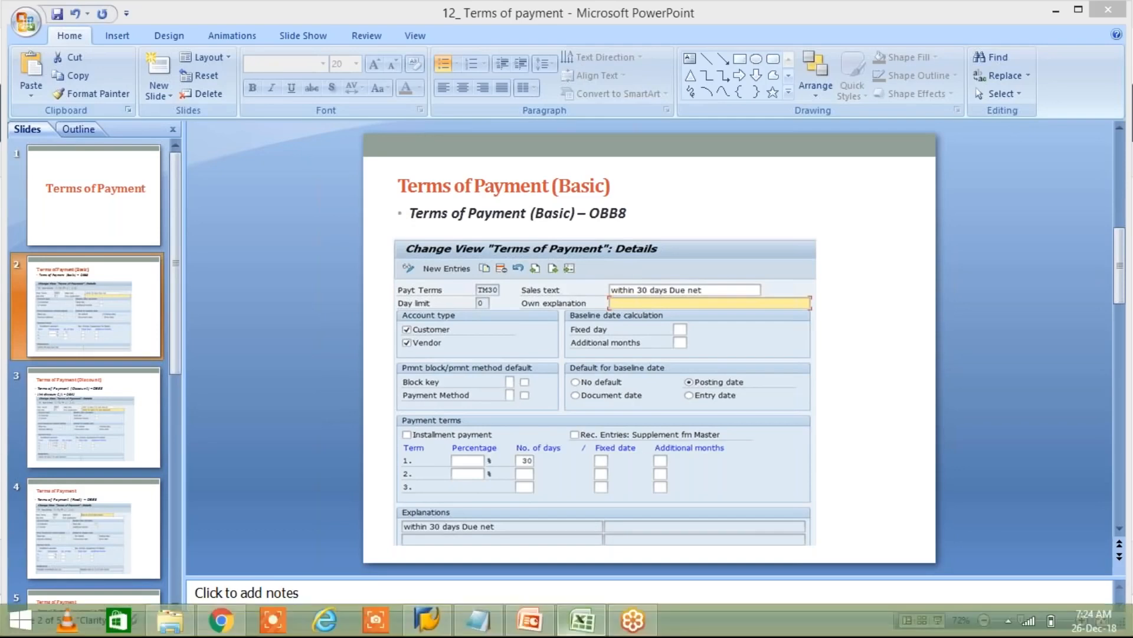
left_click(582, 620)
left_click(519, 197)
left_click(479, 197)
left_click(526, 196)
left_click(479, 197)
left_click(549, 198)
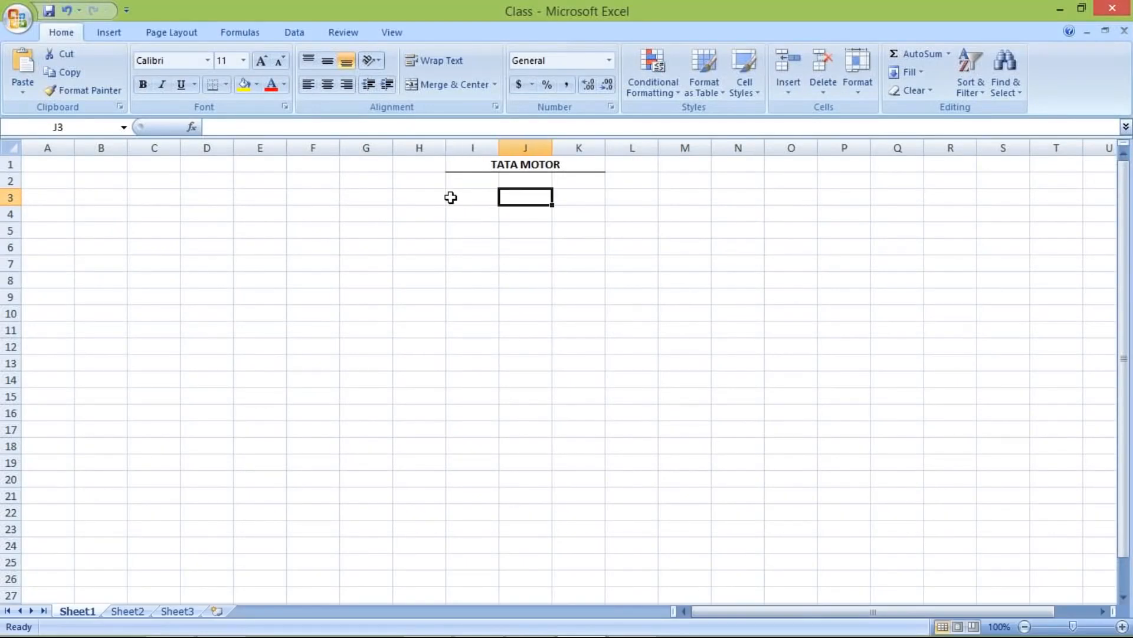
left_click(469, 198)
left_click(528, 197)
mouse_move(422, 630)
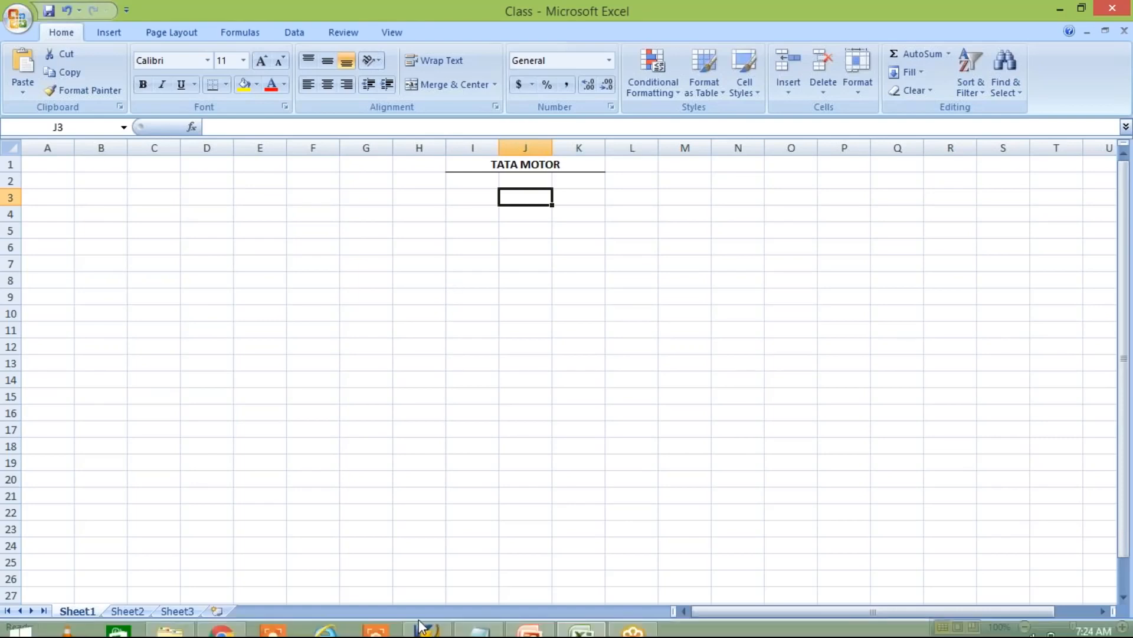
left_click(538, 624)
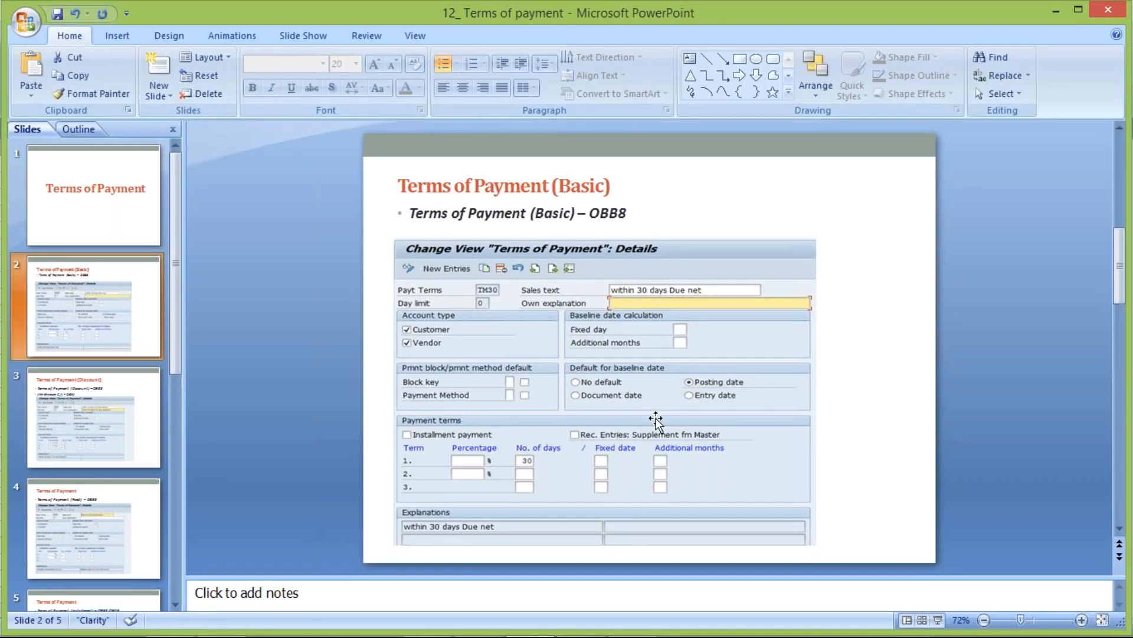
mouse_move(456, 610)
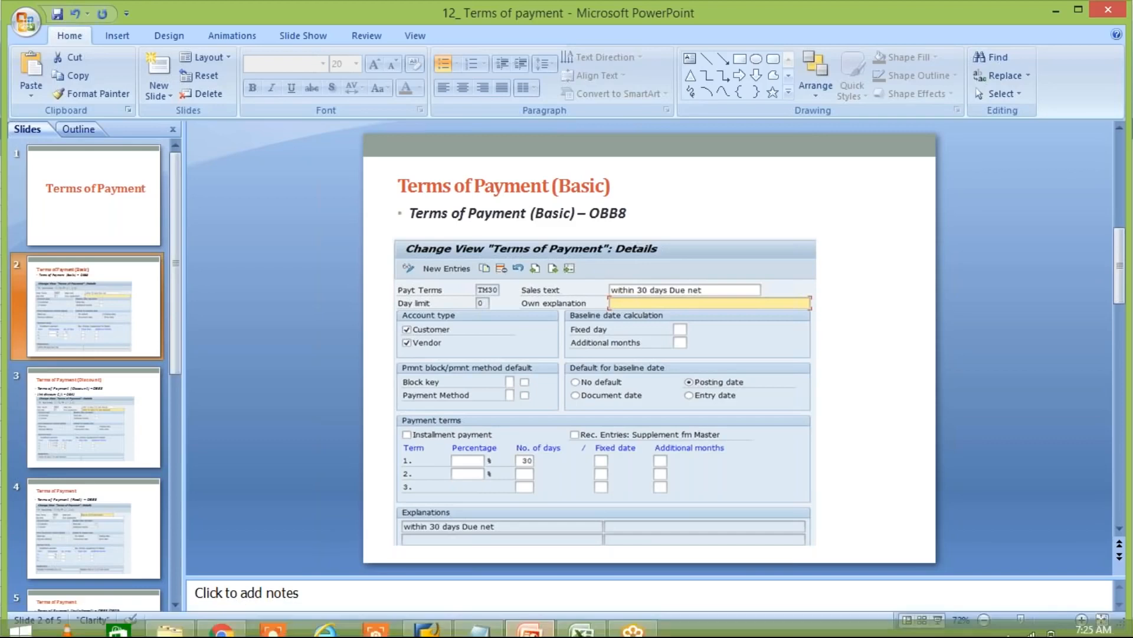
left_click(581, 621)
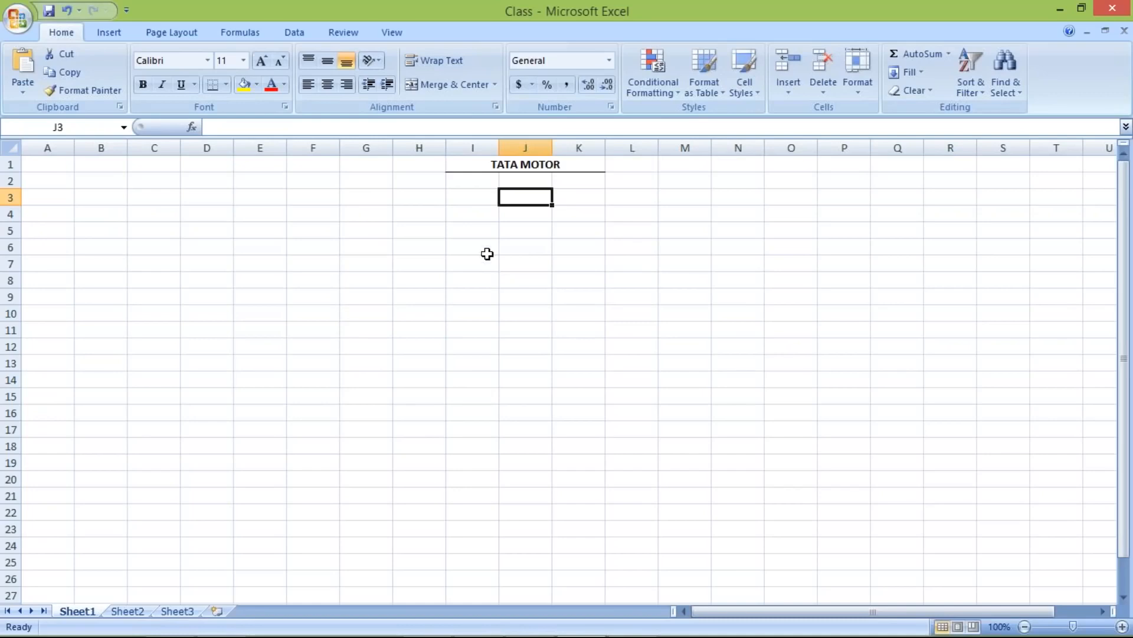
left_click(455, 197)
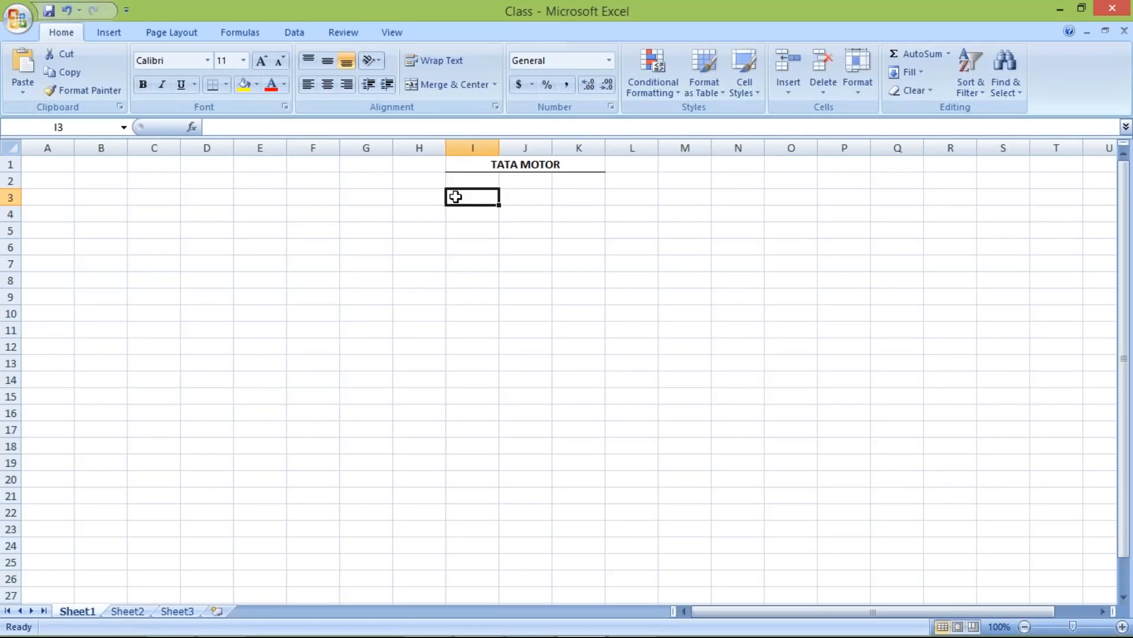
- Enter JAN with 10 FEB in I3:J3 and FEB with 10 MARCH in I4:J4
type("JAN")
key("Tab")
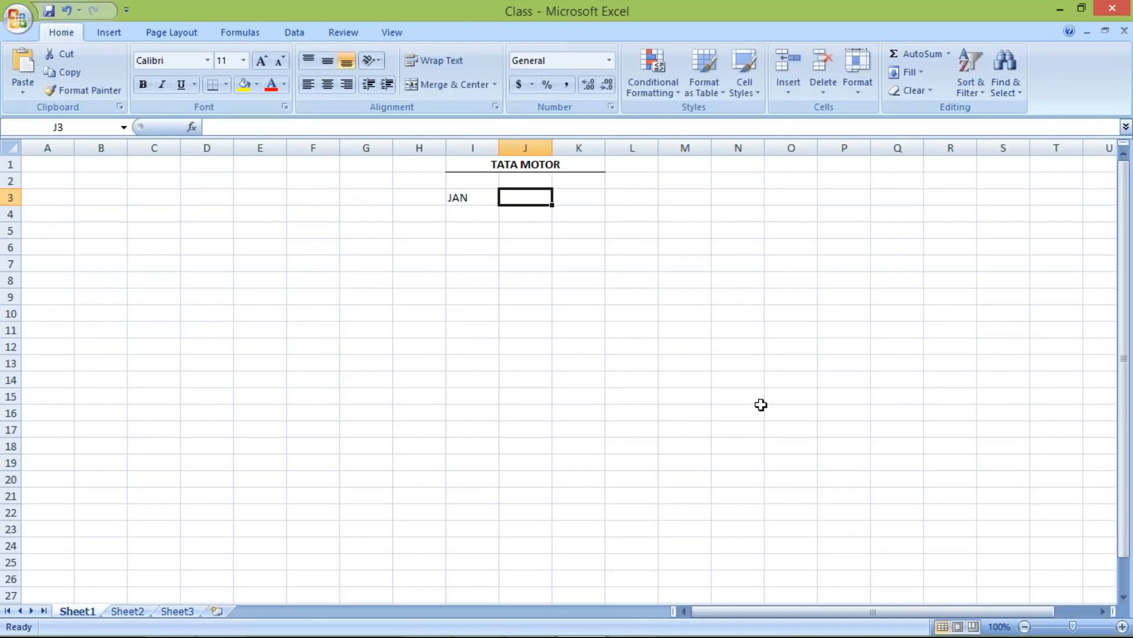
type("10")
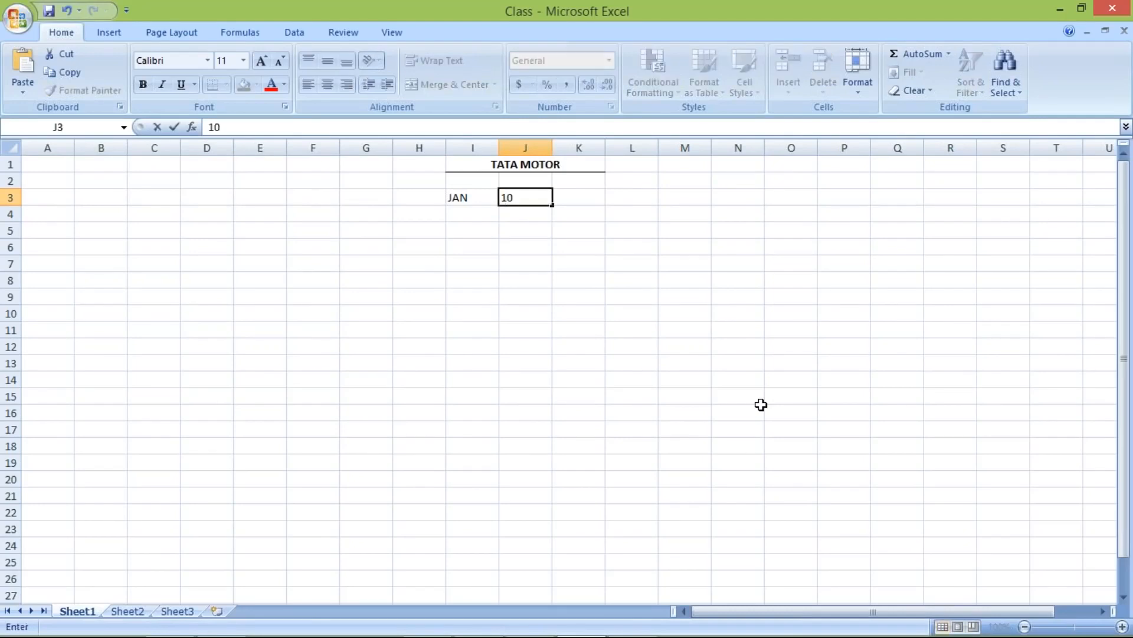
type("  FEB")
key("Return")
type("F")
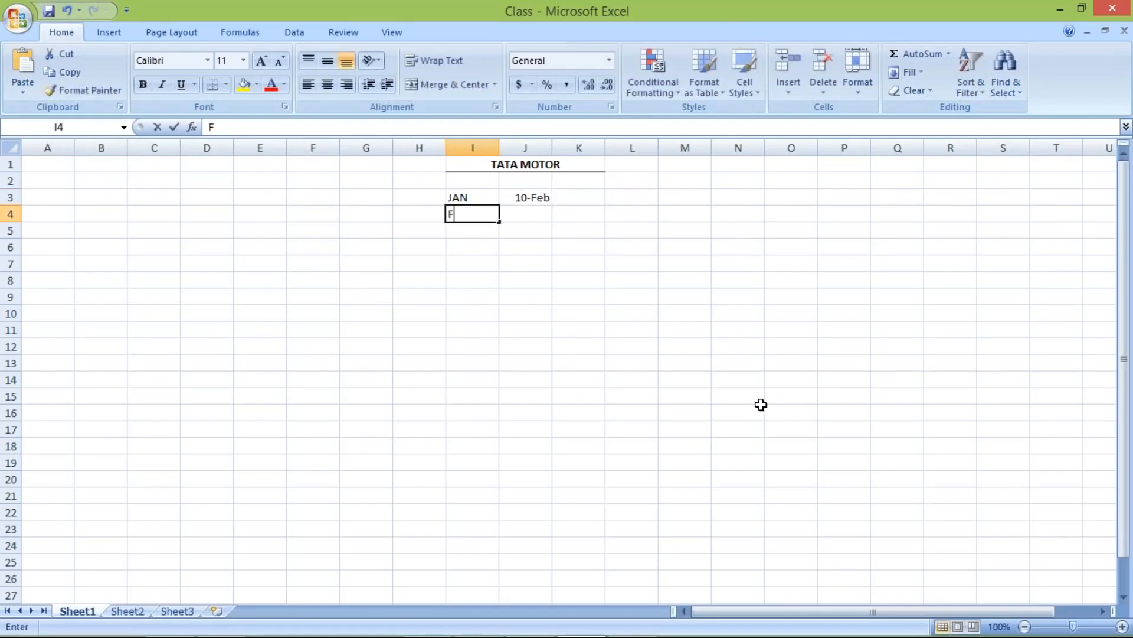
type("EB")
key("Tab")
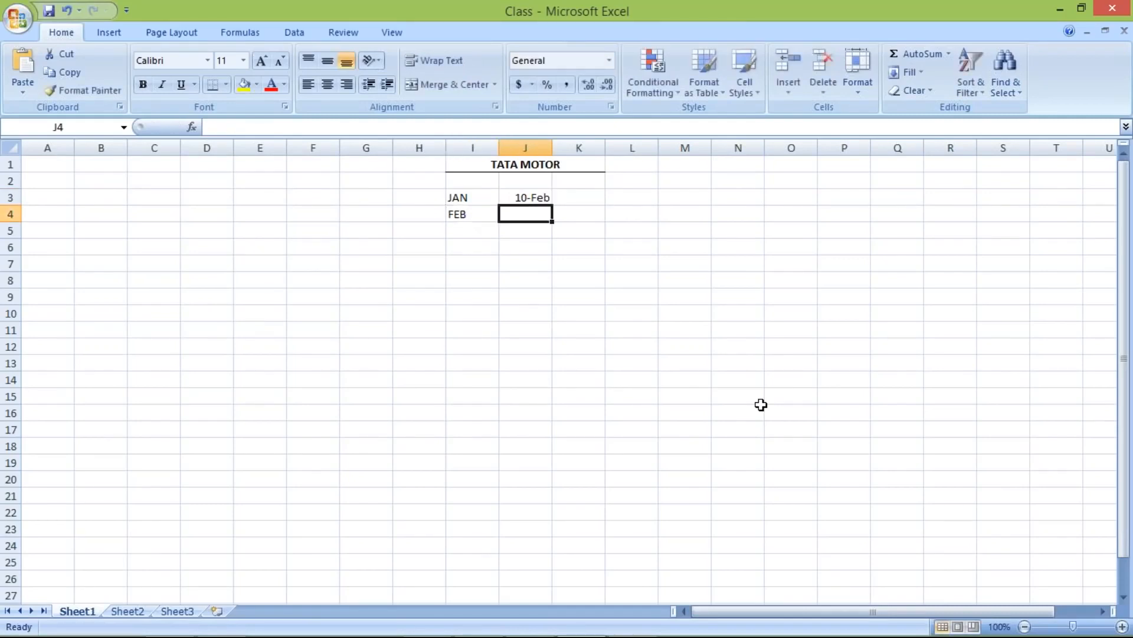
type("10")
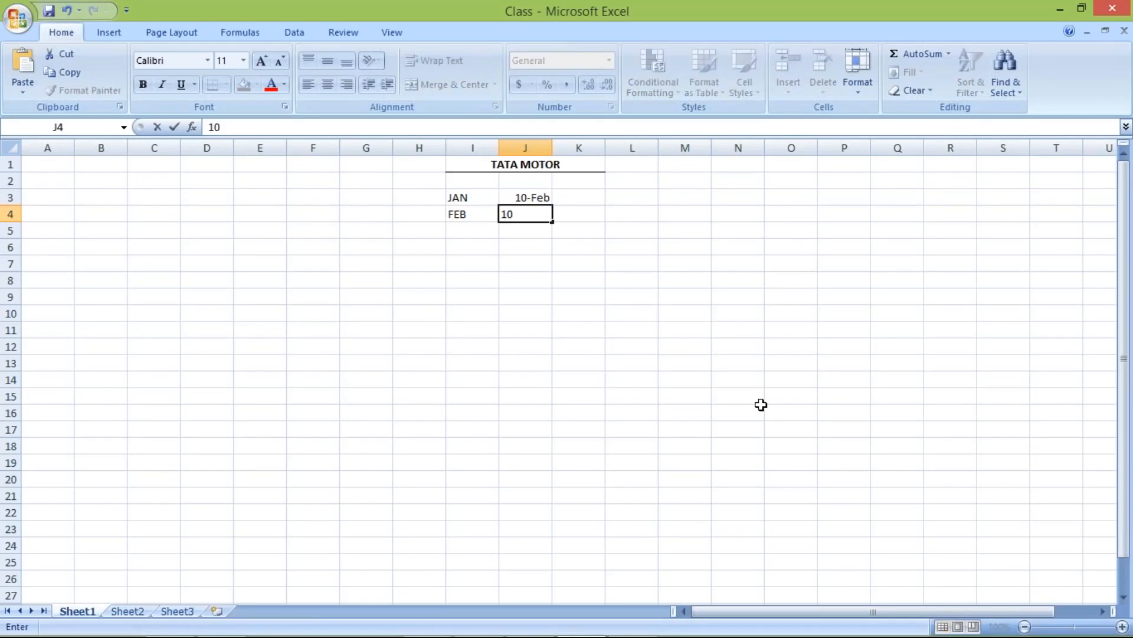
type(" MARCH")
key("Return")
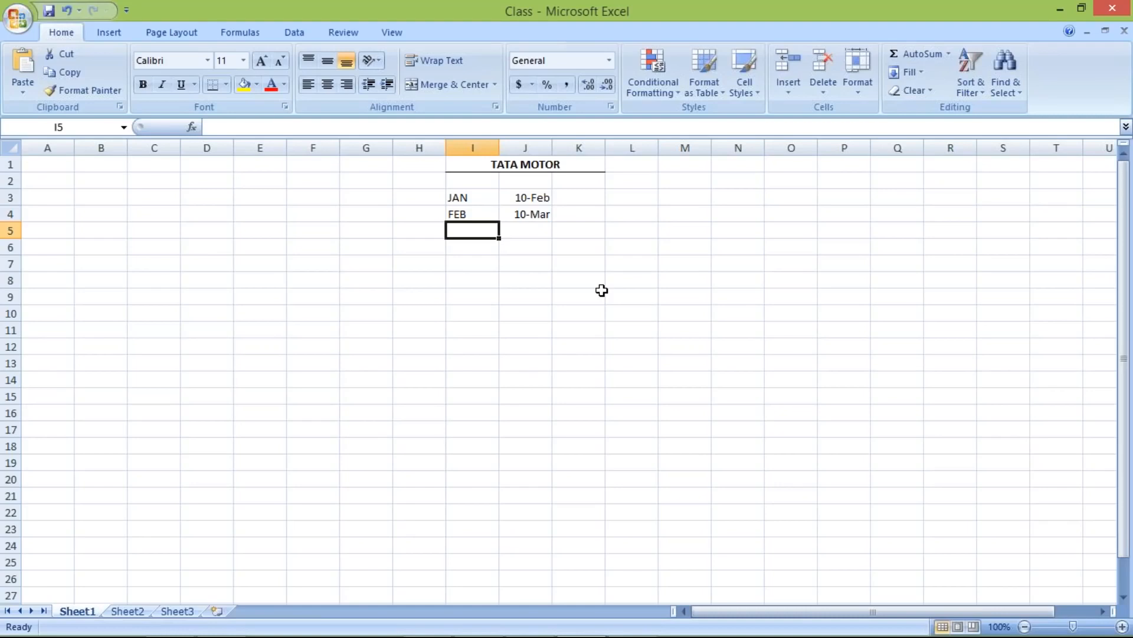
left_click(471, 251)
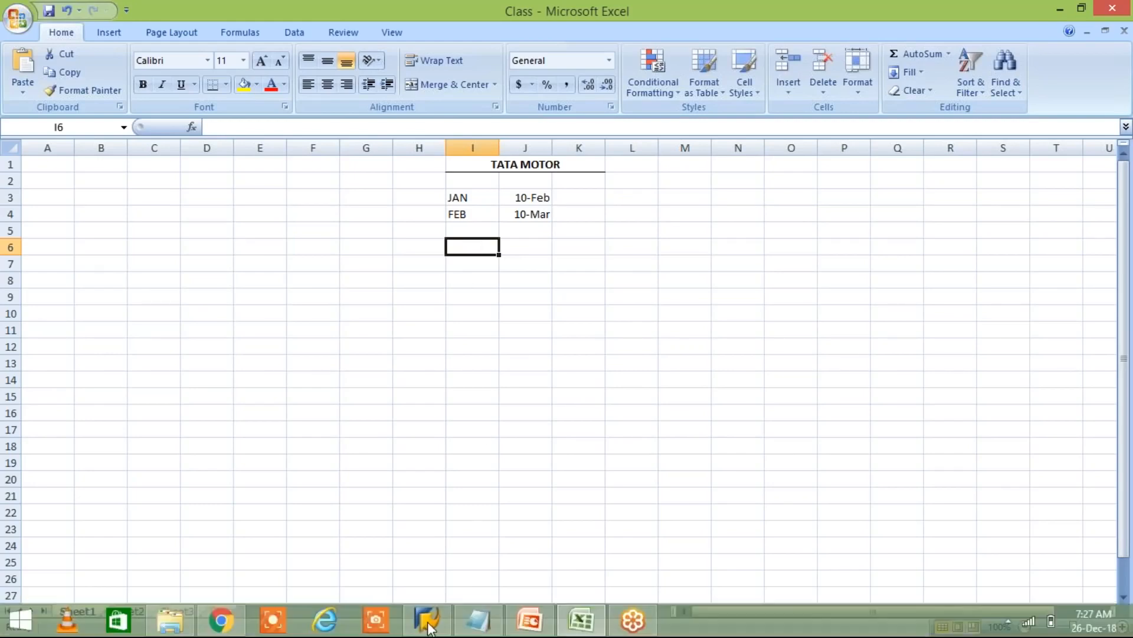
- Log on to the FICO OTHER SAP connection with a saved user and its password
left_click(424, 629)
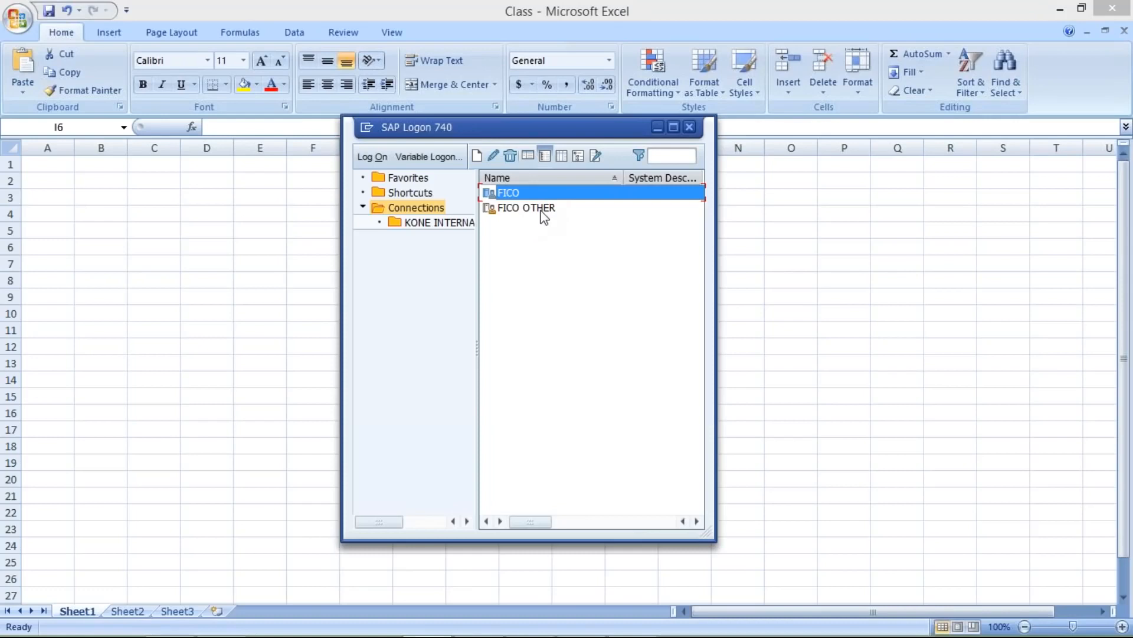
left_click(541, 211)
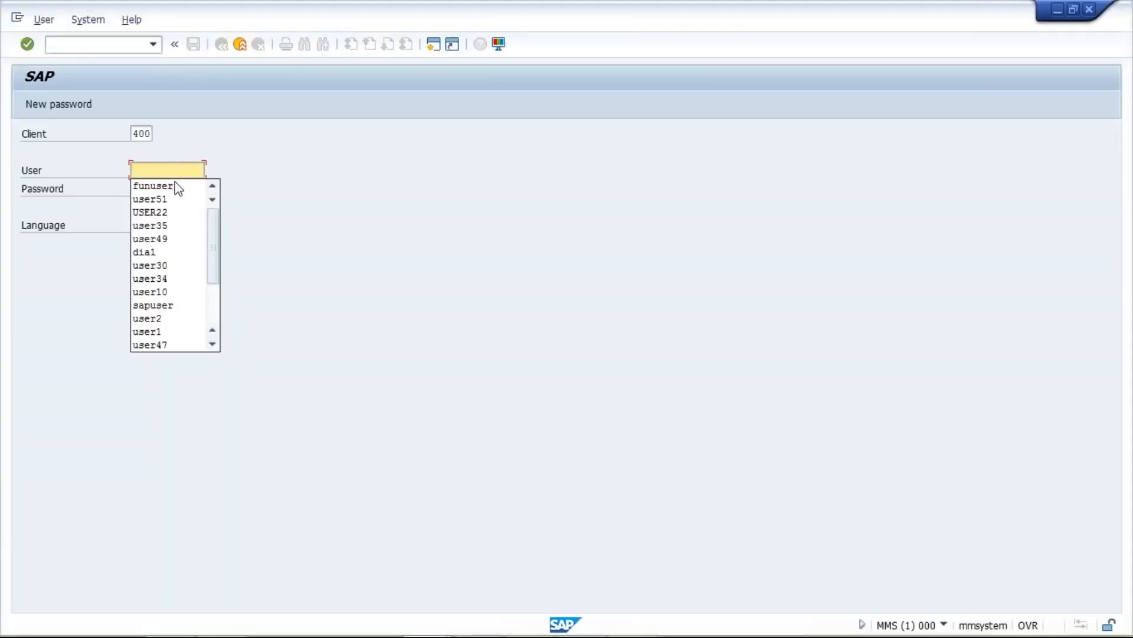
left_click(176, 184)
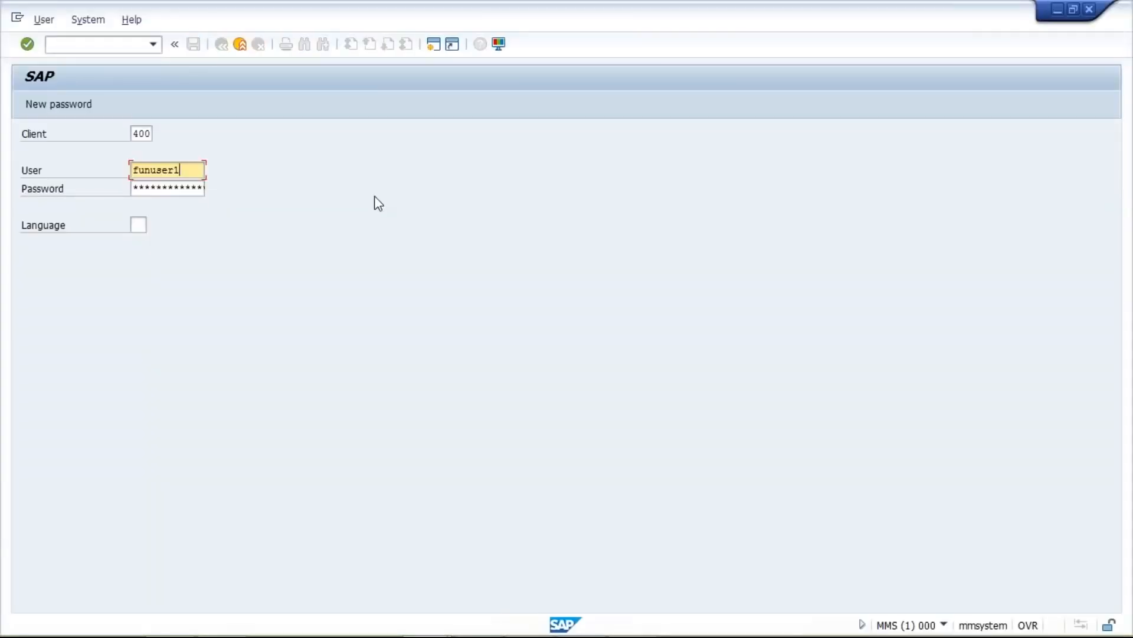
key("BackSpace")
key("BackSpace")
key("BackSpace")
key("BackSpace")
key("BackSpace")
key("BackSpace")
key("BackSpace")
key("BackSpace")
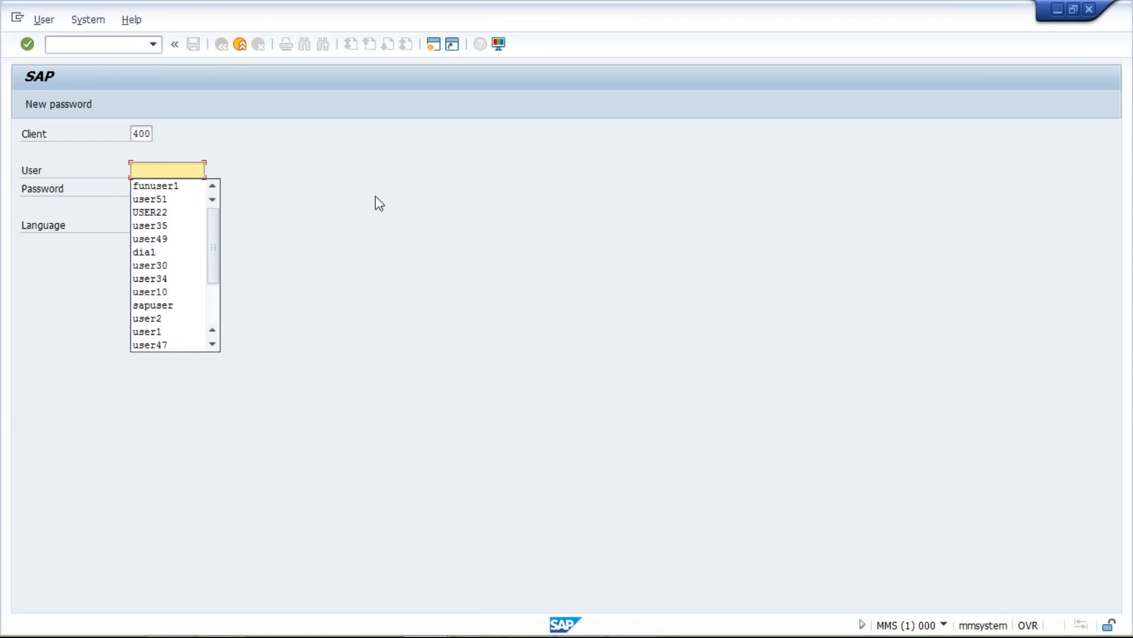
key("Down")
key("Down")
key("Return")
key("Tab")
type("***")
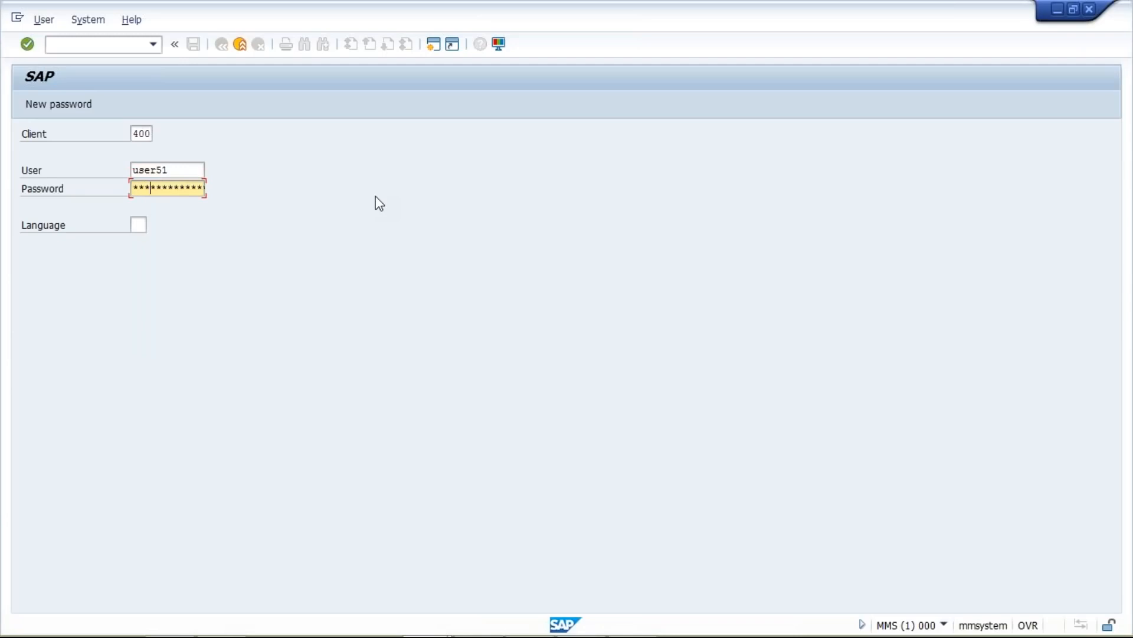
type("*****")
key("Return")
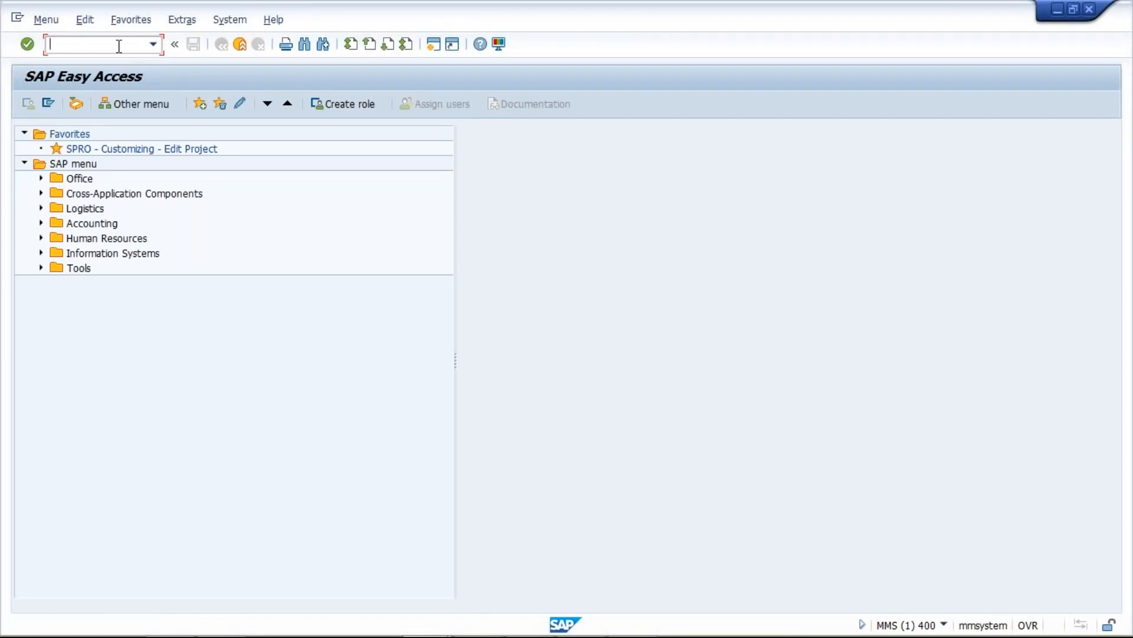
- Run OBB8 to open the Terms of Payment table, then return to the Class workbook
type("OBB8")
key("Return")
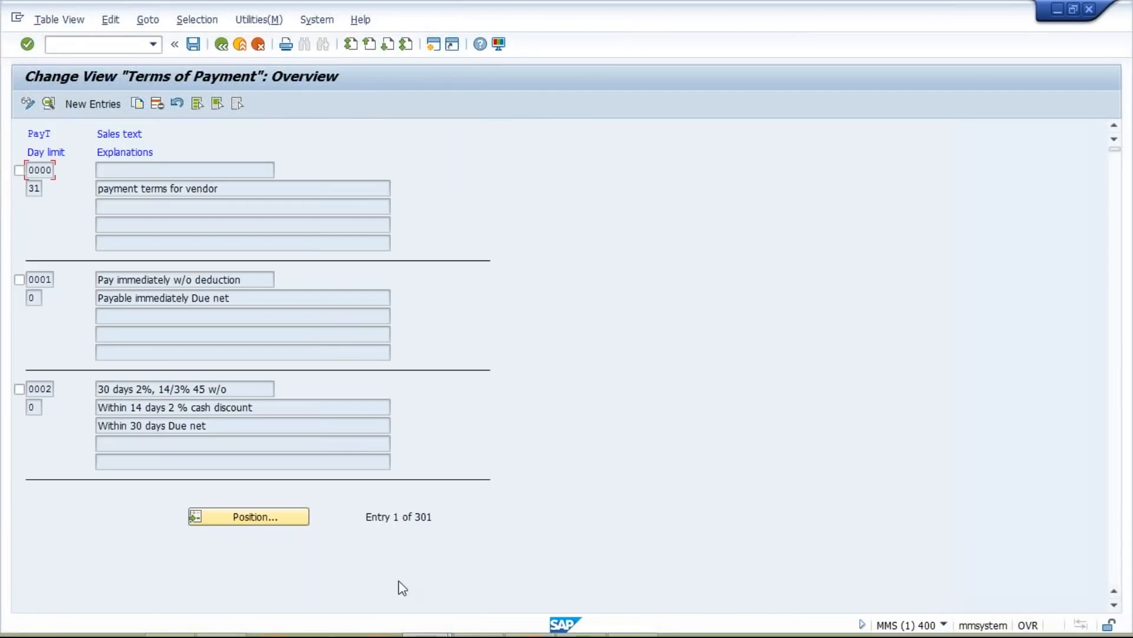
mouse_move(512, 622)
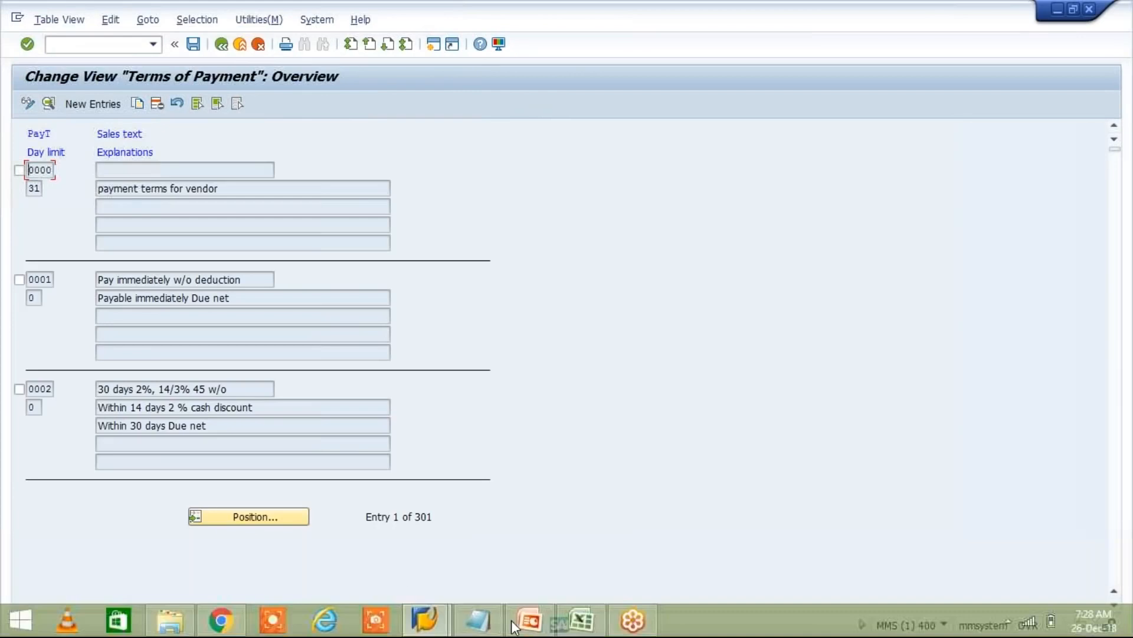
left_click(580, 627)
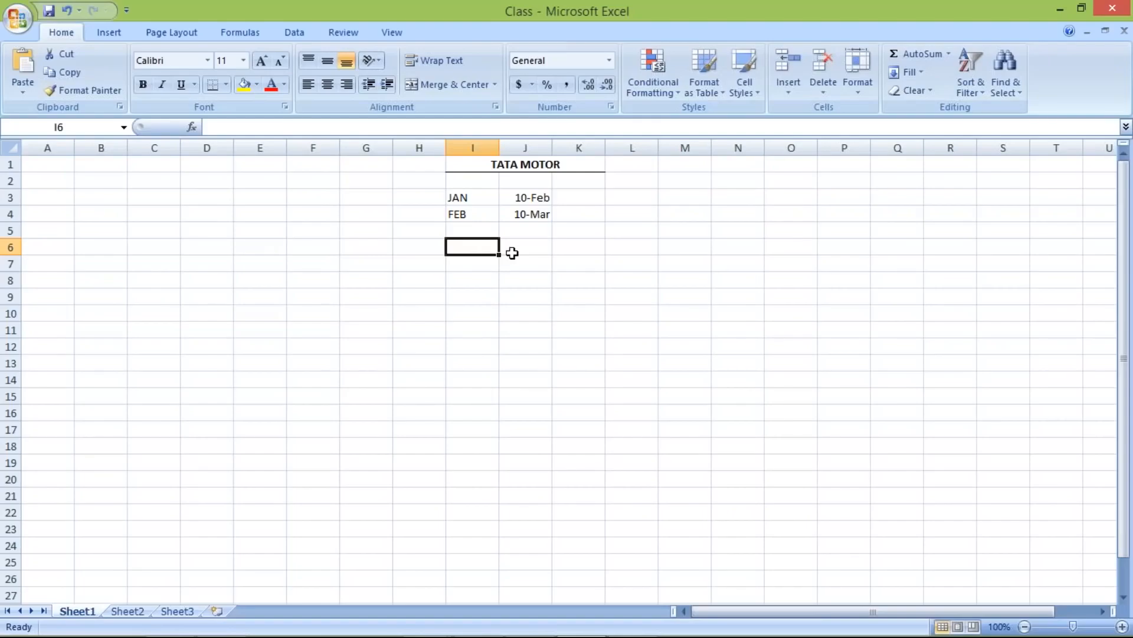
left_click_drag(458, 197, 578, 197)
left_click(468, 247)
type("JAN")
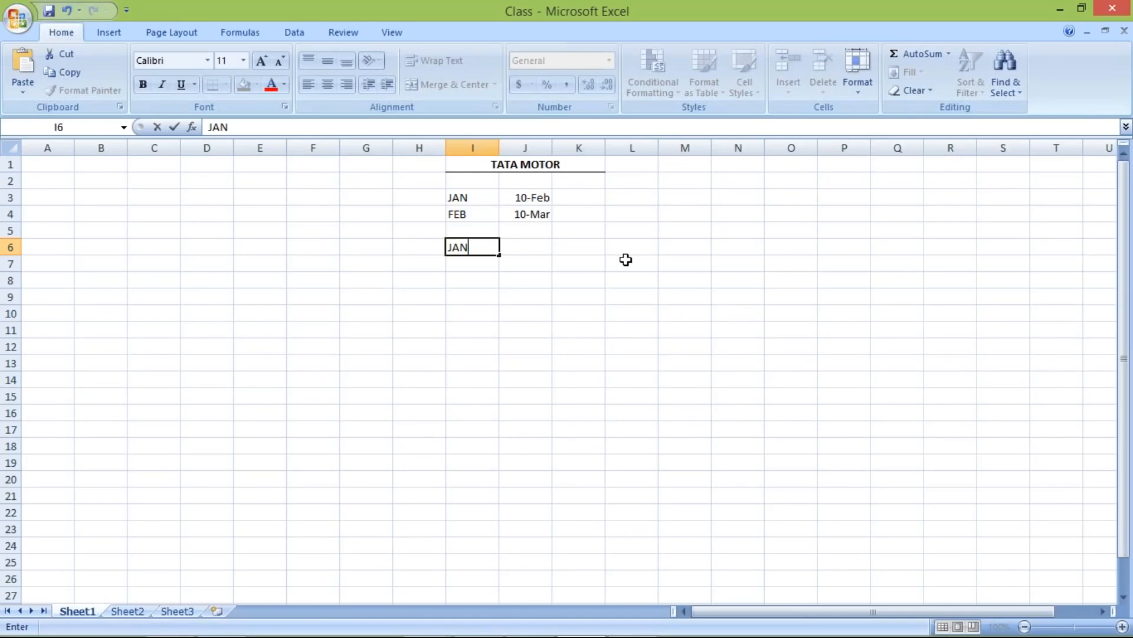
key("Tab")
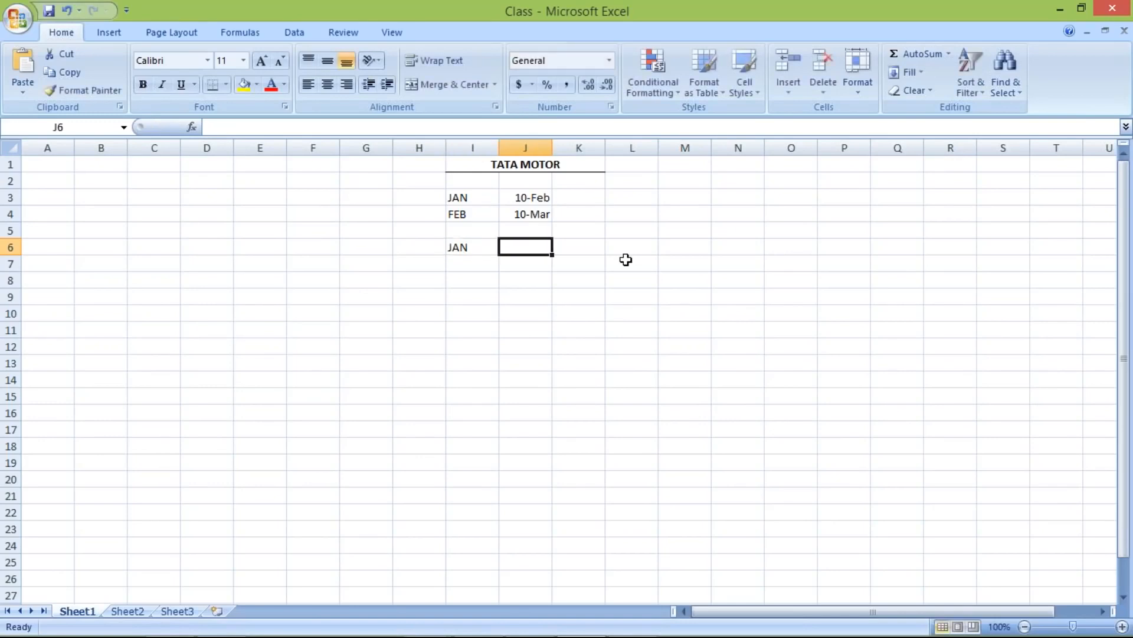
type("13 JAN")
key("Return")
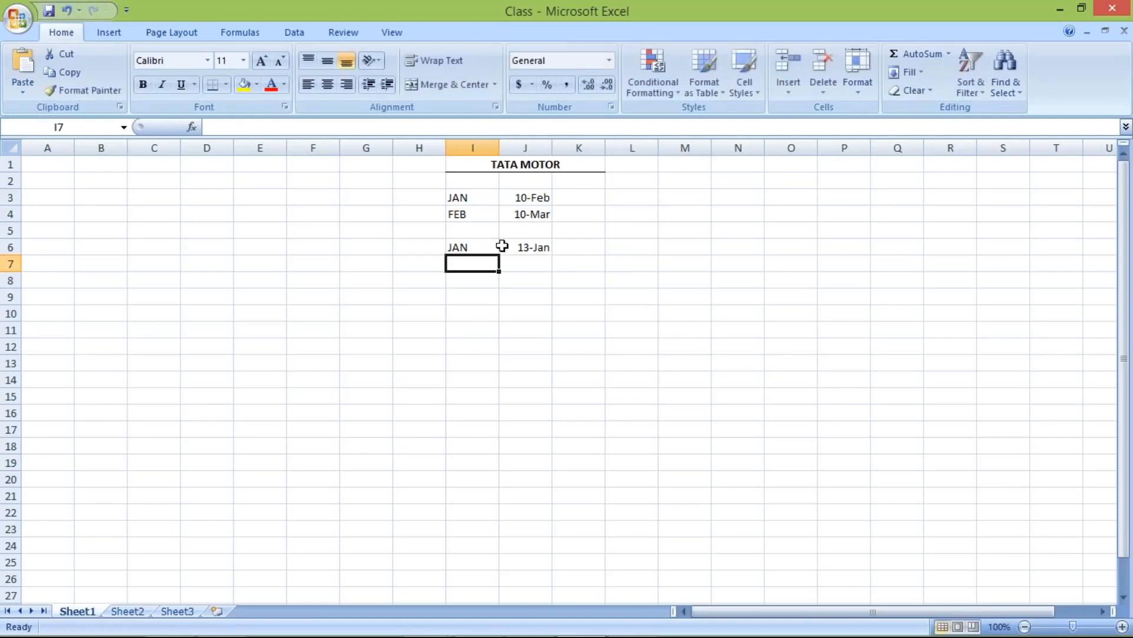
left_click(530, 240)
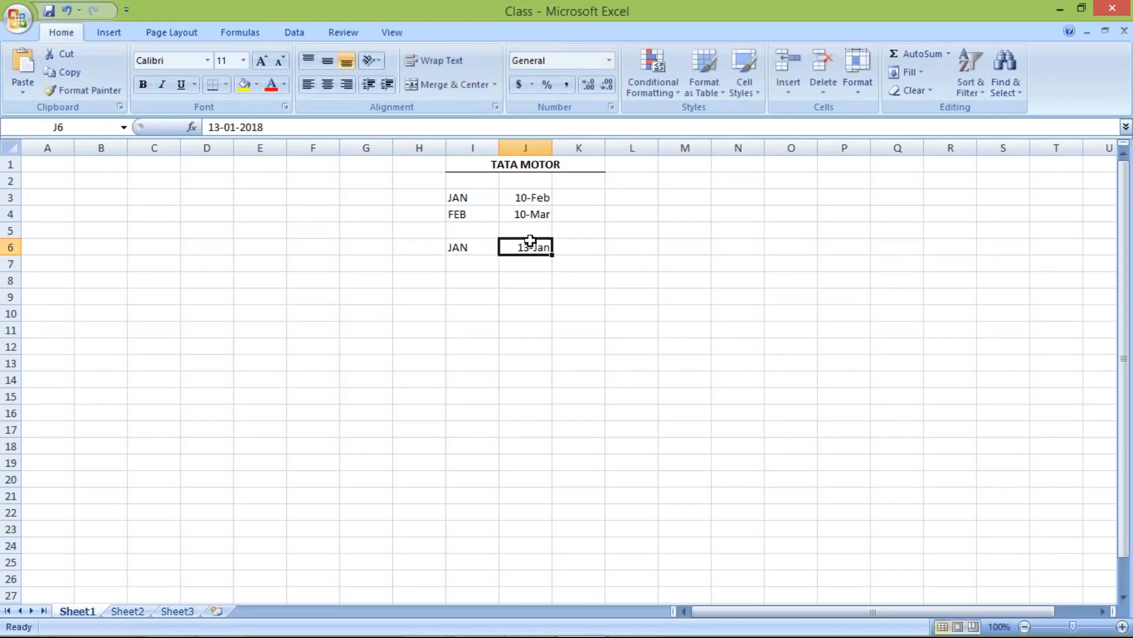
left_click(219, 127)
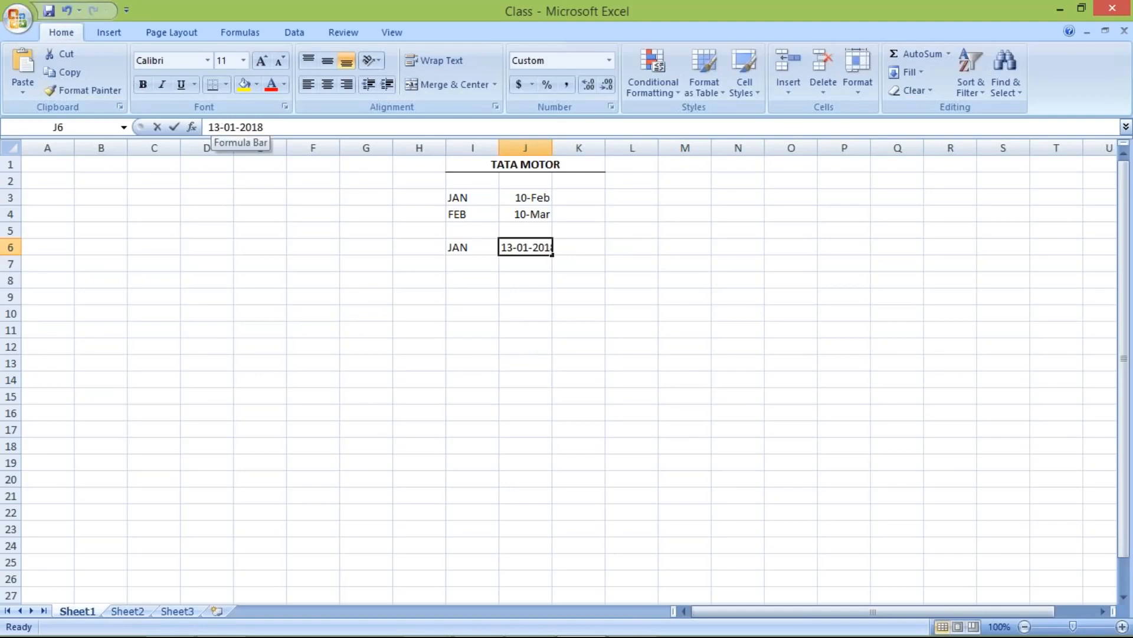
key("BackSpace")
key("BackSpace")
type("31")
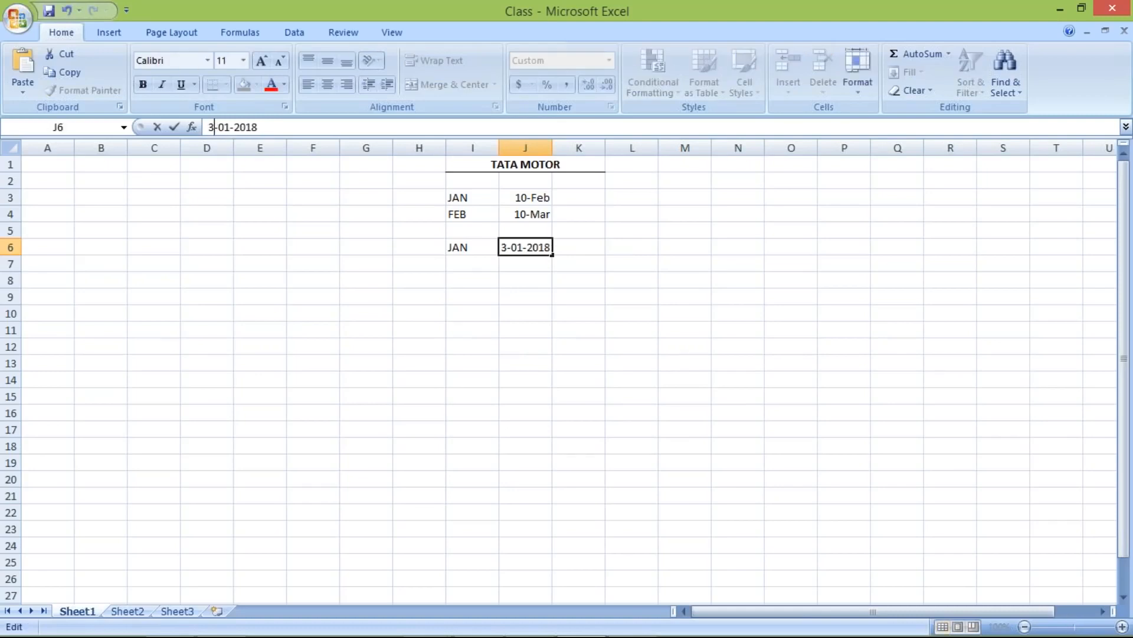
key("Return")
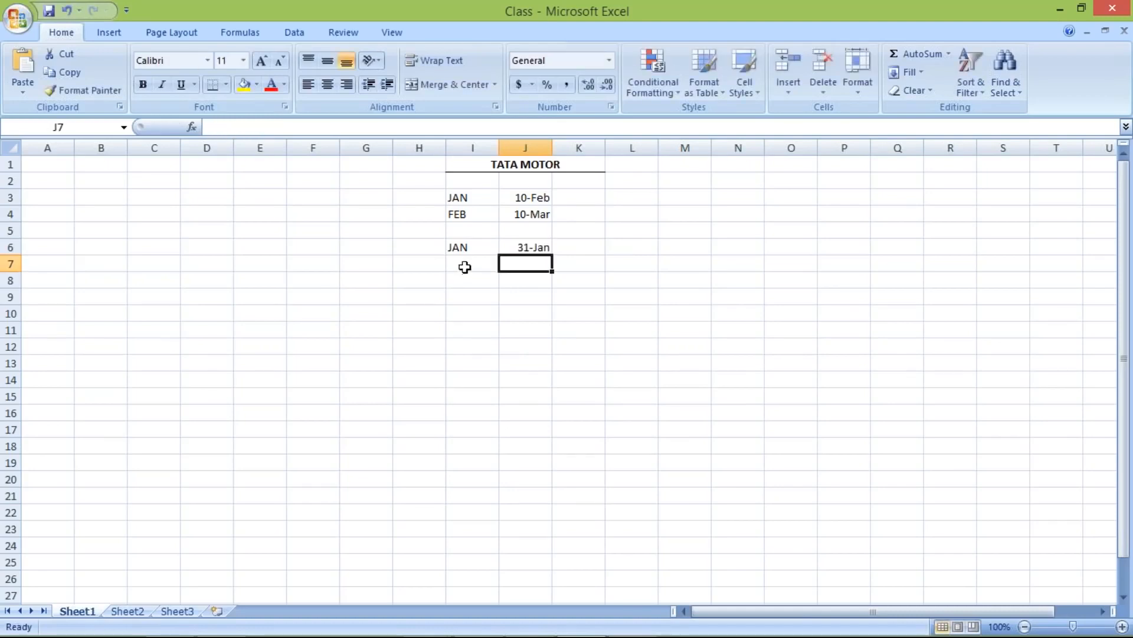
left_click(551, 245)
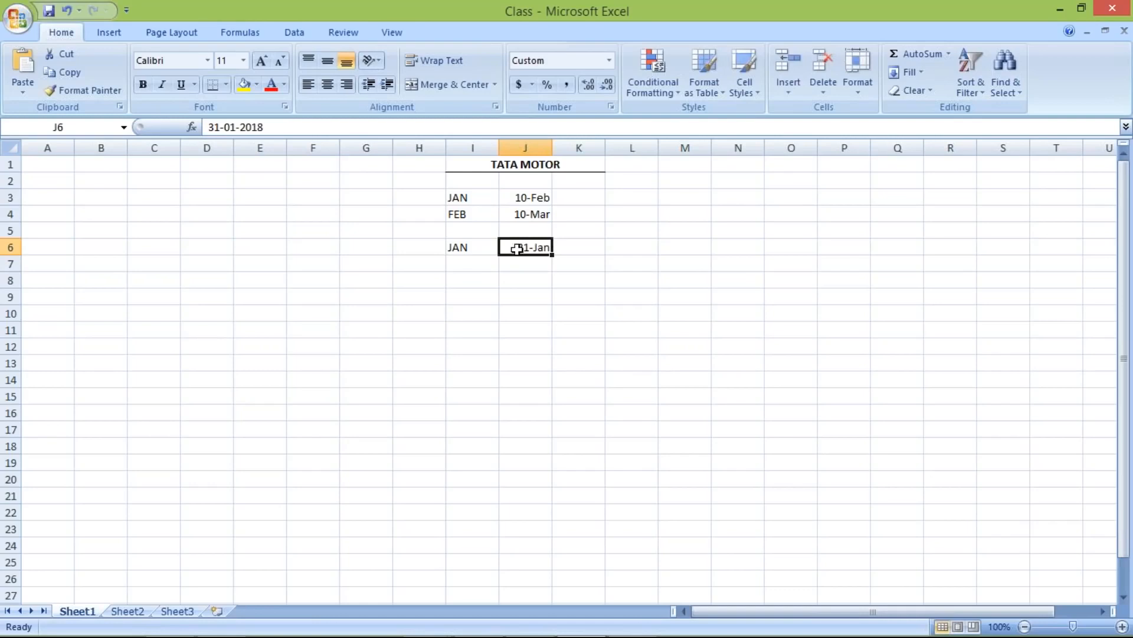
left_click(463, 248)
left_click(475, 268)
left_click(526, 248)
left_click(463, 250)
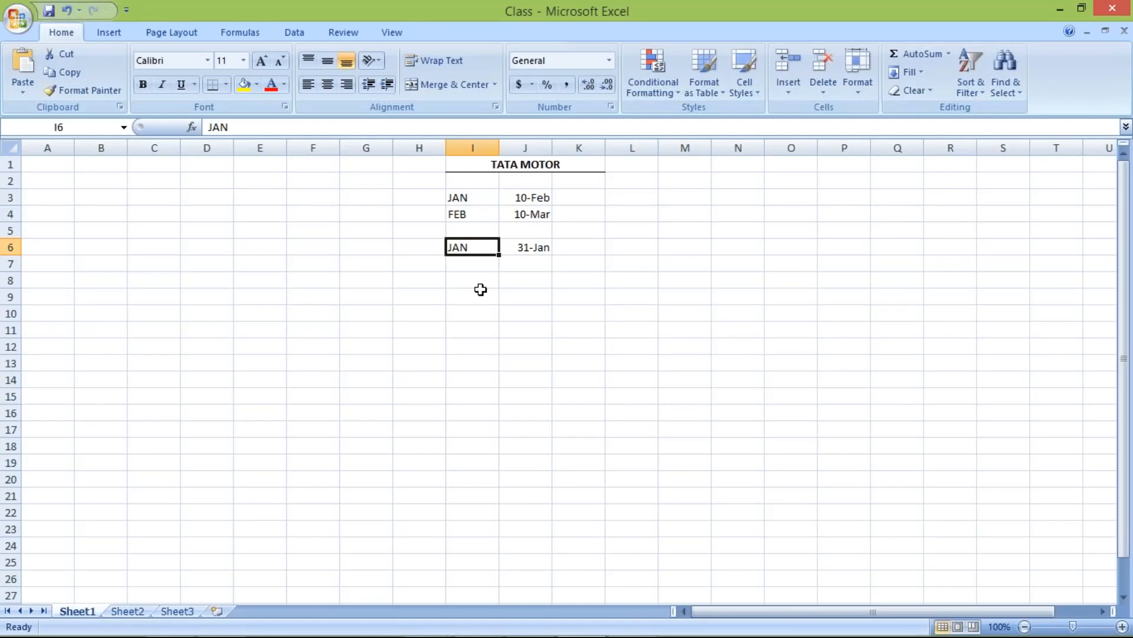
mouse_move(518, 636)
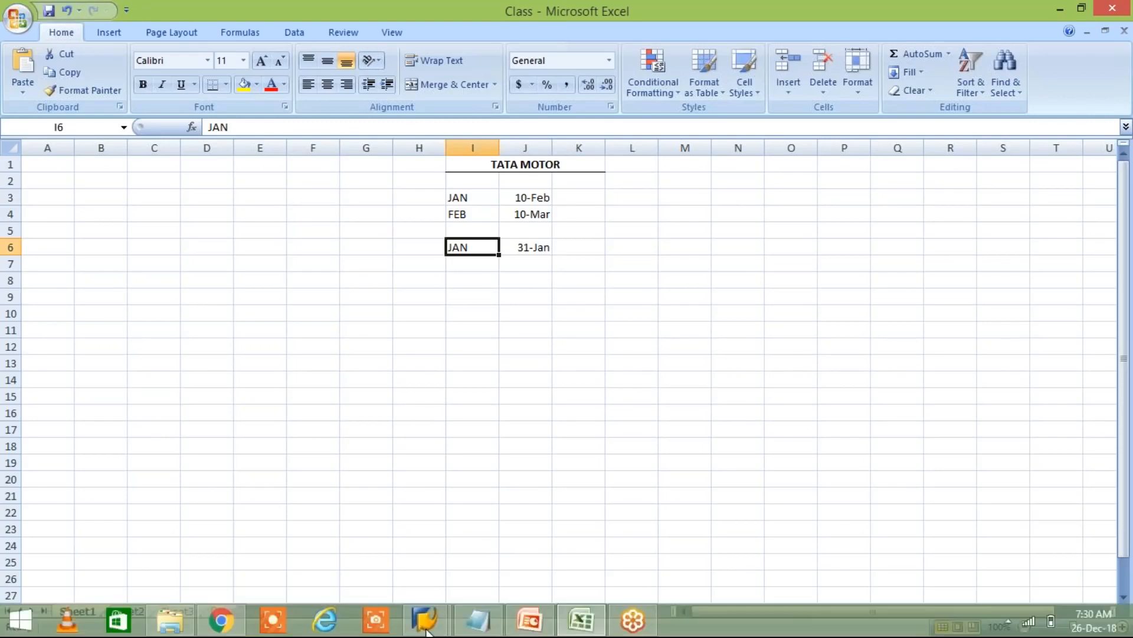
- Bring the Change View Terms of Payment window forward and start a new entry
left_click(436, 621)
mouse_move(467, 605)
left_click(512, 572)
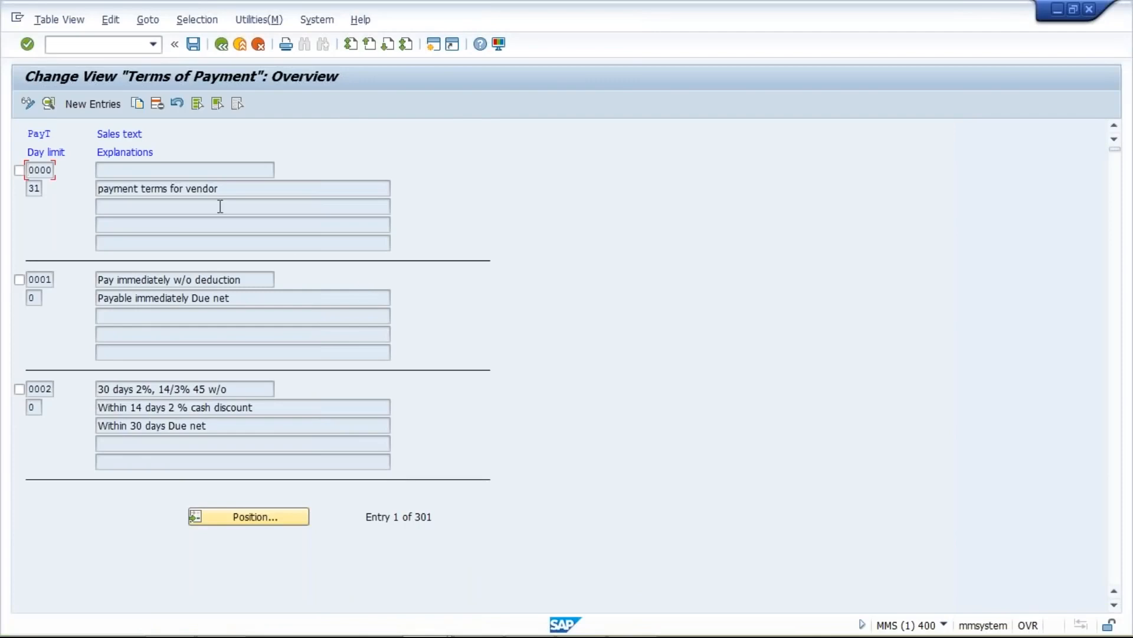
left_click(95, 105)
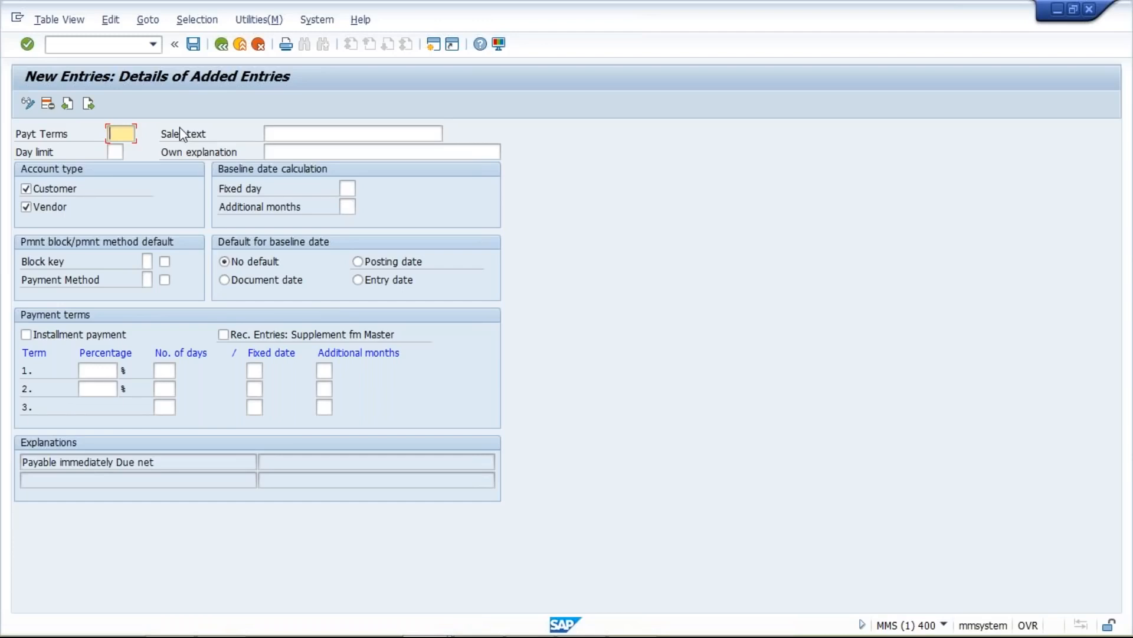
- Enter TST1 as the payment terms key, then check the 31-Jan date in Excel cell J6
type("TEST")
key("BackSpace")
key("BackSpace")
key("BackSpace")
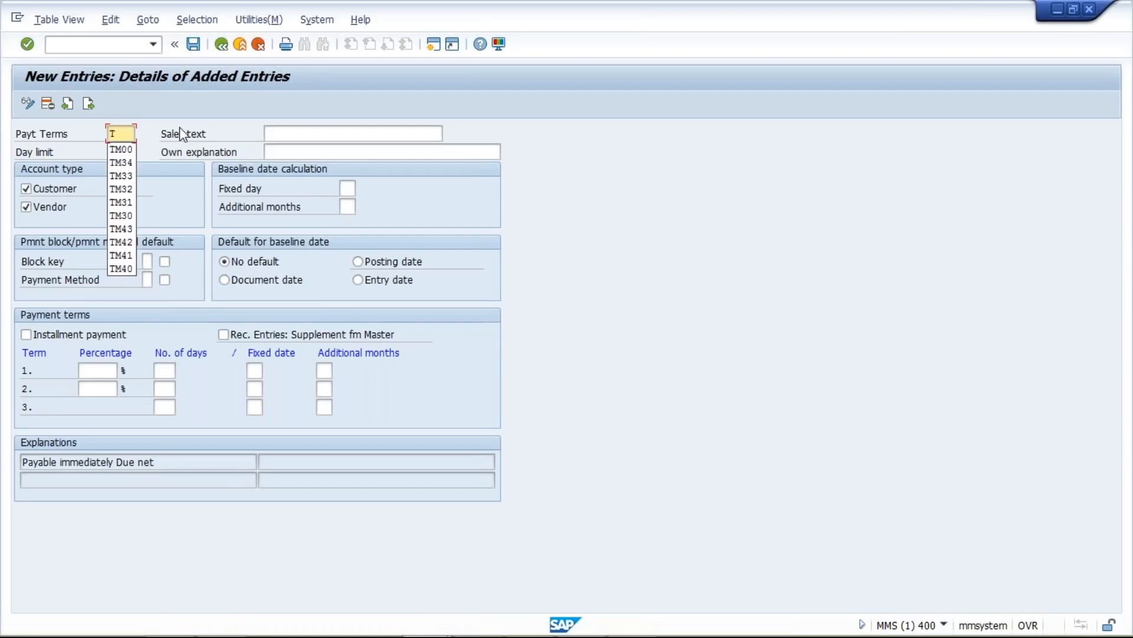
type("ST")
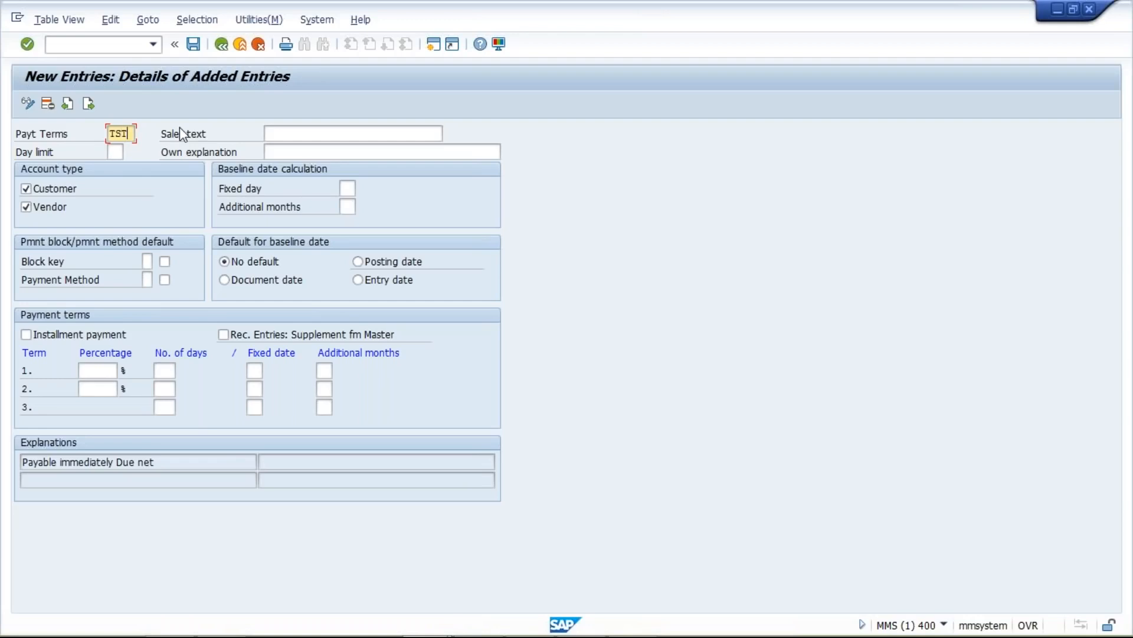
type("1")
left_click(598, 630)
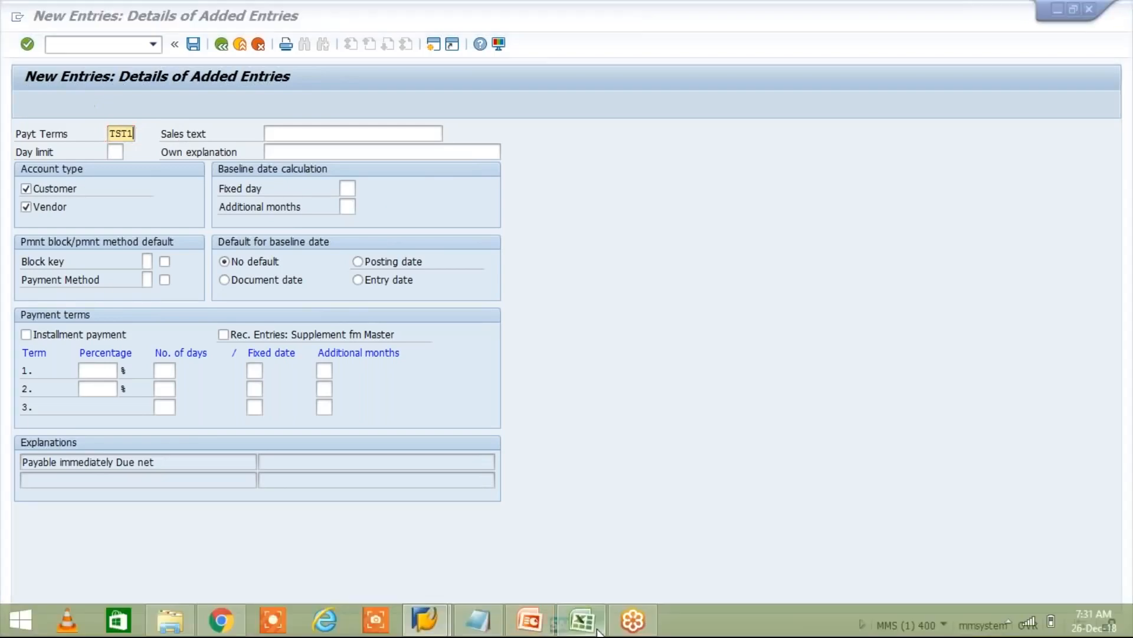
left_click(537, 250)
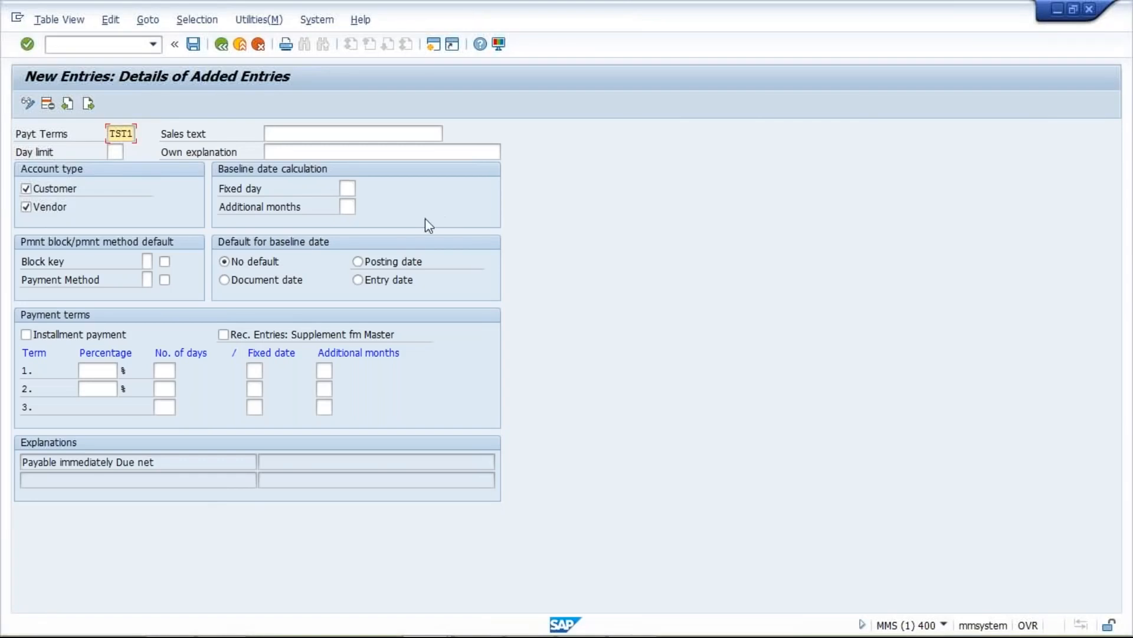
- Try fixed day 31, then fixed day 10 with 1 additional month in baseline date calculation
left_click(354, 189)
type("31")
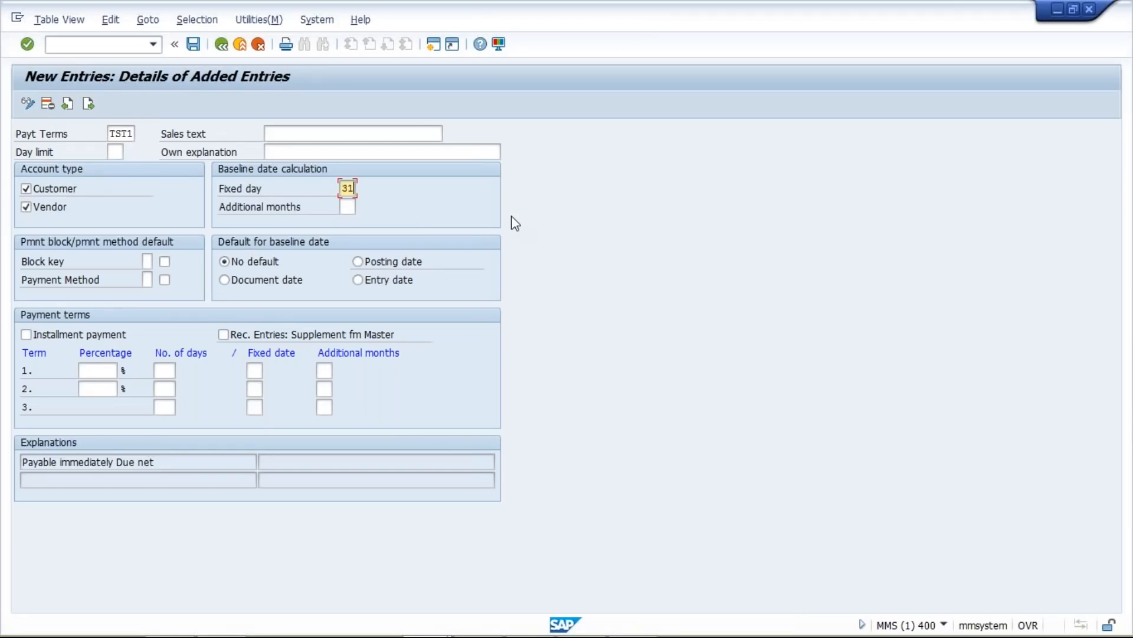
key("Tab")
key("shift+Tab")
key("BackSpace")
key("BackSpace")
type("10")
key("Tab")
type("1")
- Reset the fixed day to 31 and clear the additional months field
key("shift+Tab")
key("BackSpace")
key("BackSpace")
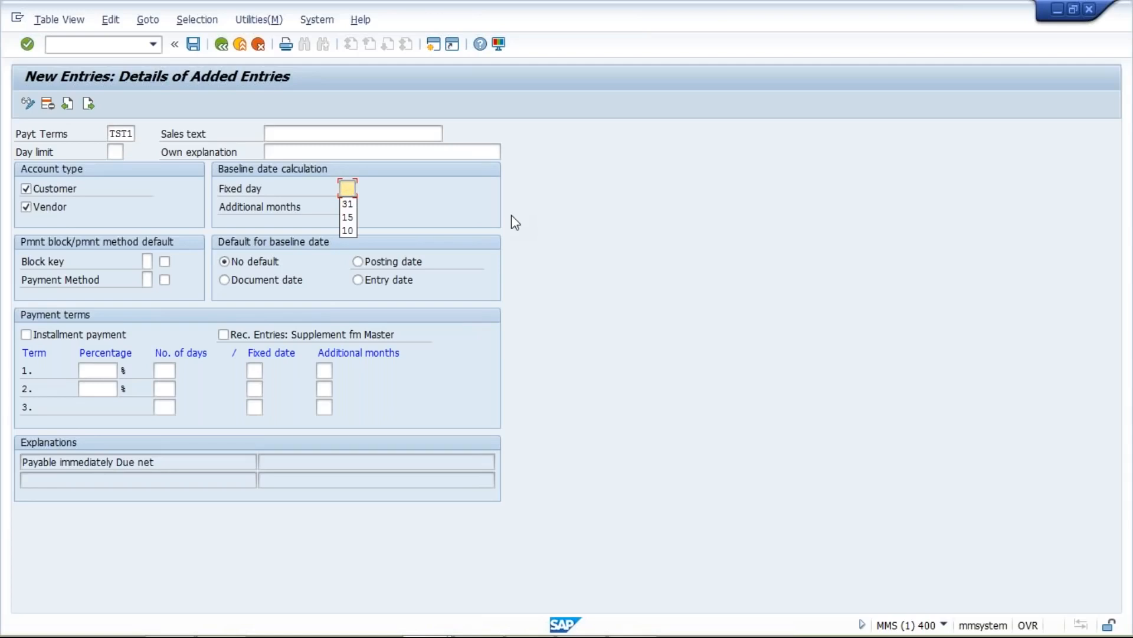
type("31")
key("Tab")
type("1")
key("BackSpace")
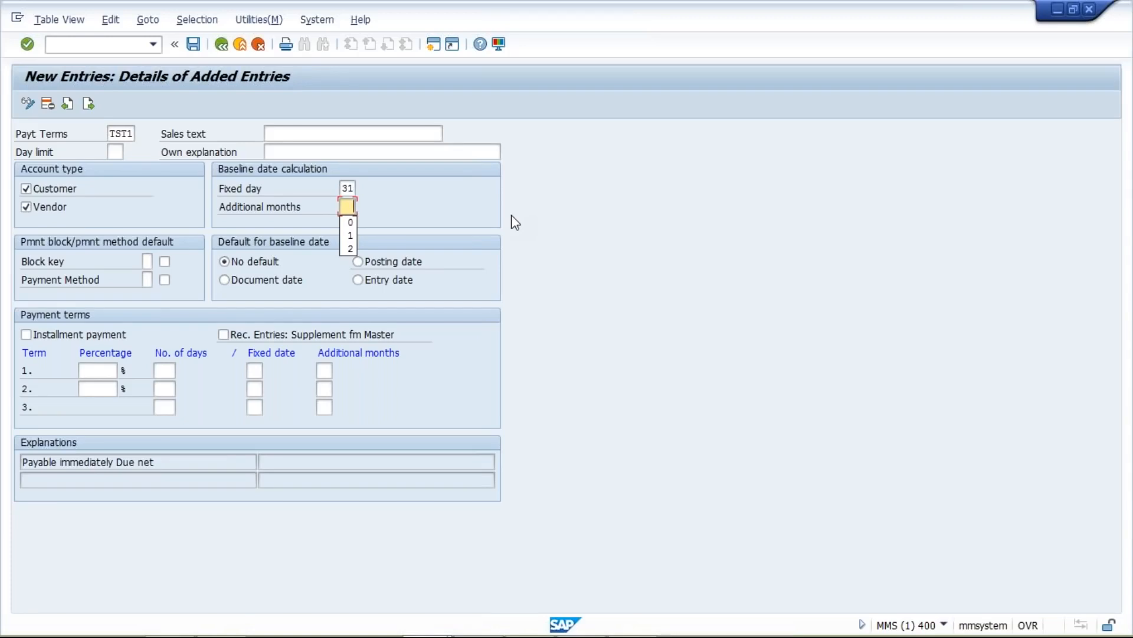
- Set additional months to 0 beside fixed day 31 for TST1
type("0")
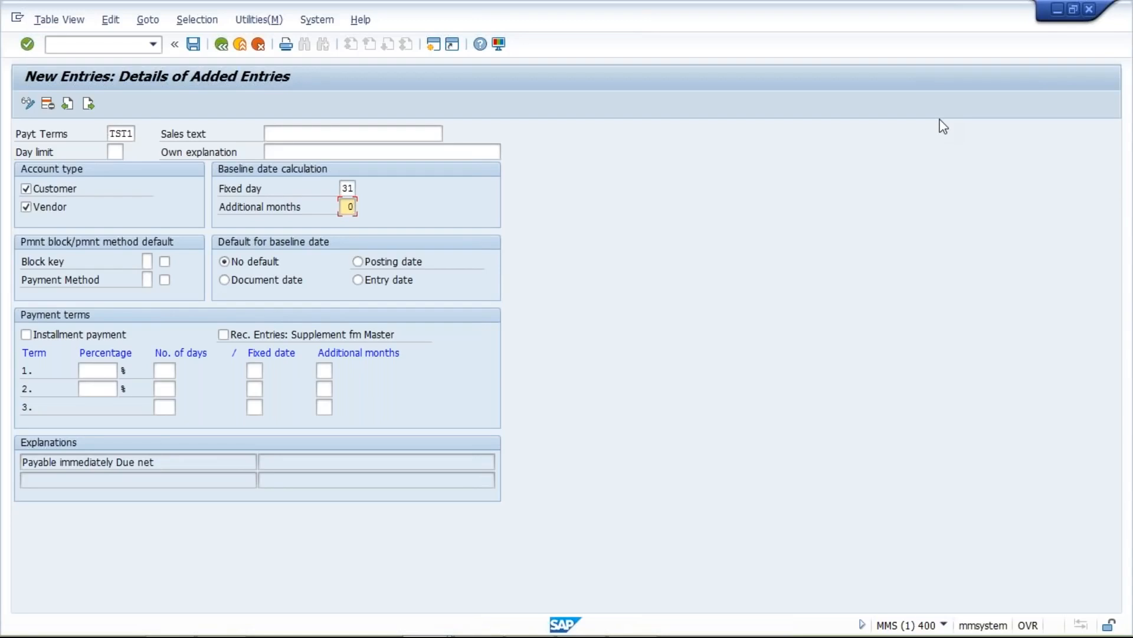
key("alt+Tab")
- In Excel, enter 25.12.2018 in G6 and auto-fit column G to show it
mouse_move(594, 621)
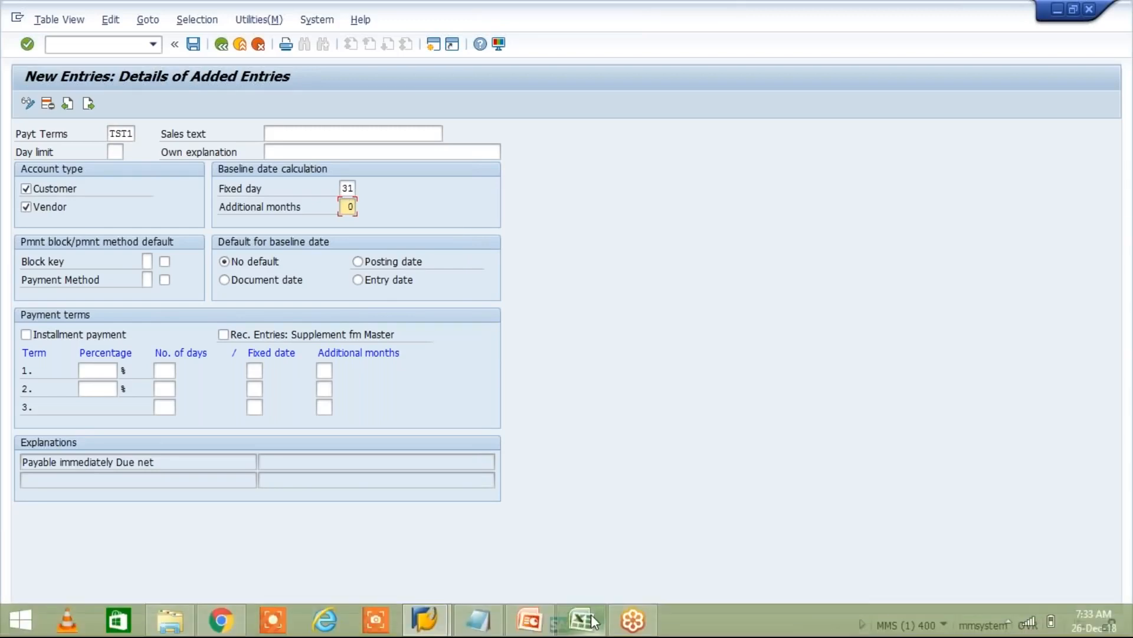
left_click(593, 621)
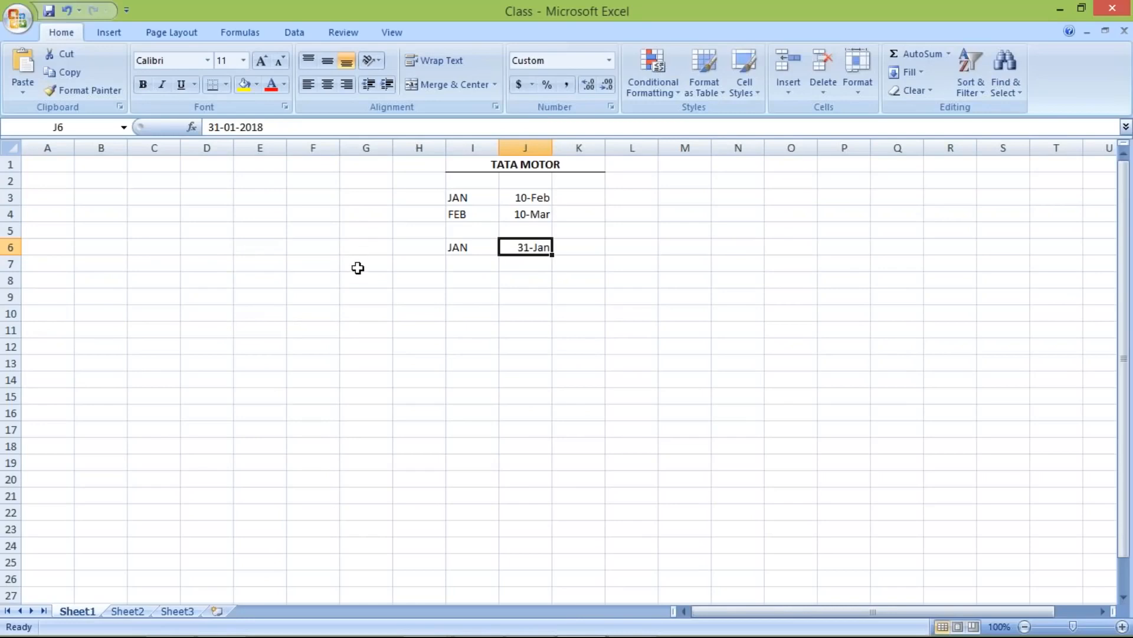
left_click(322, 248)
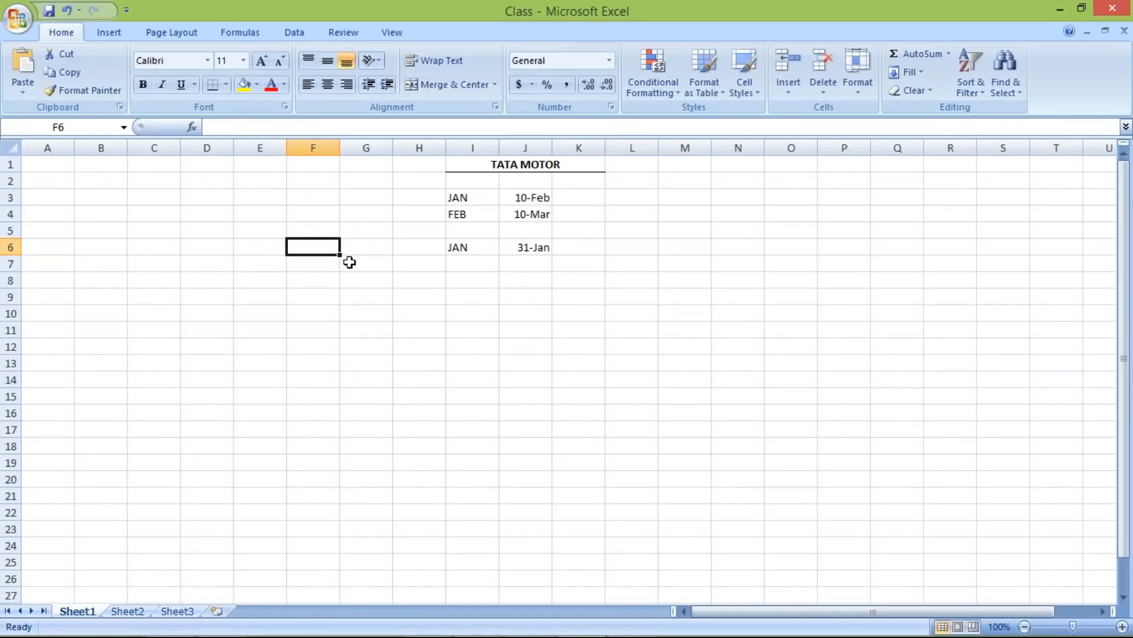
left_click(356, 248)
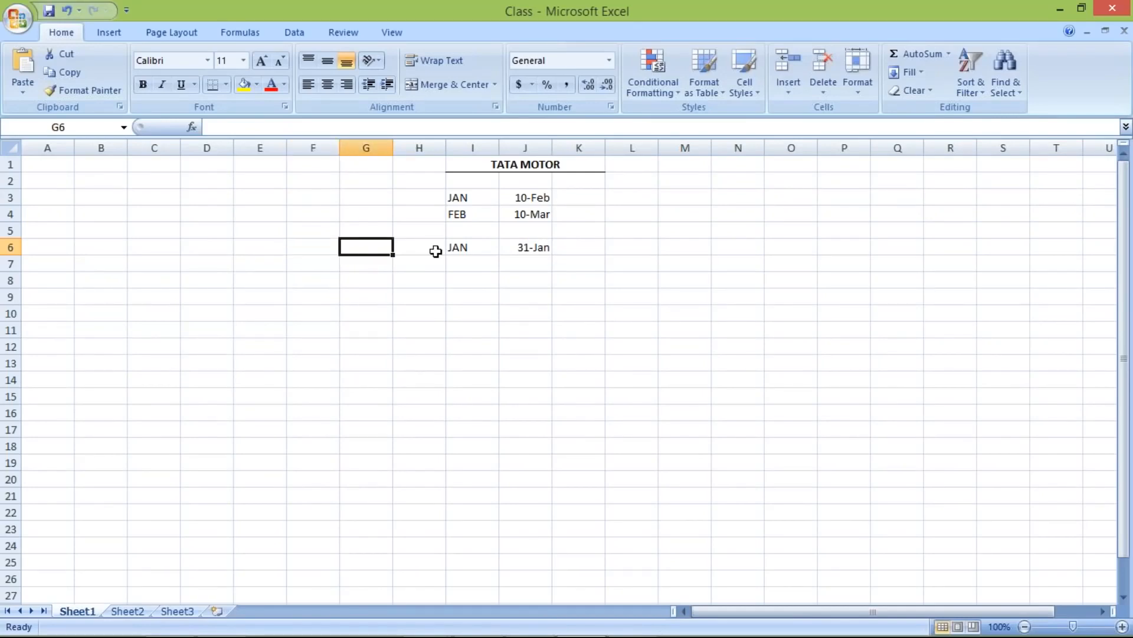
type("2")
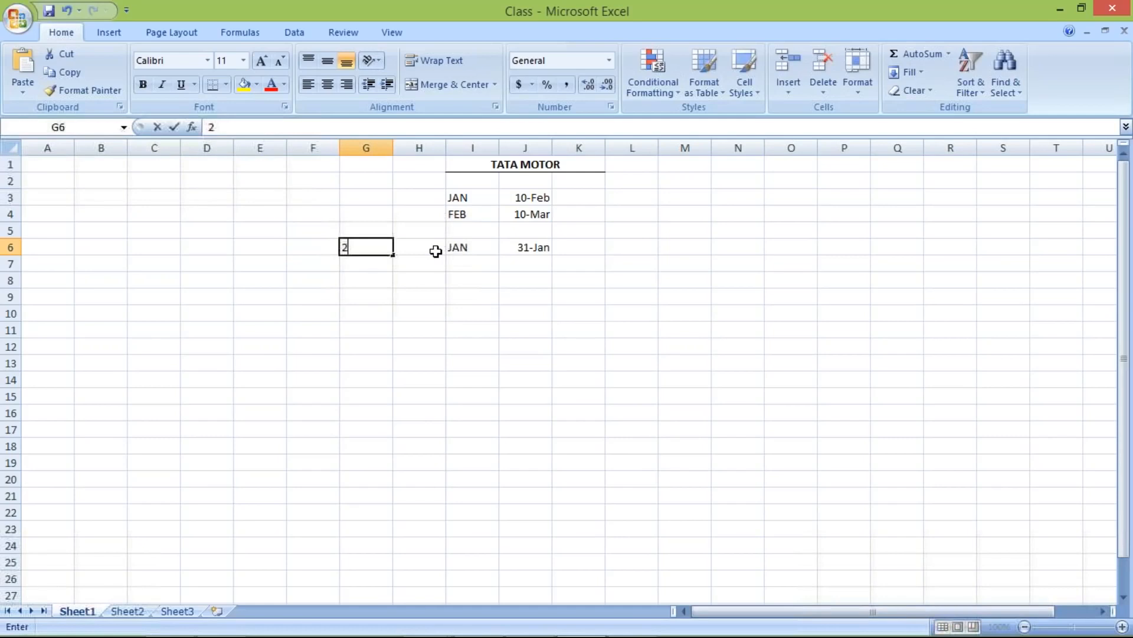
type("5.12.2018")
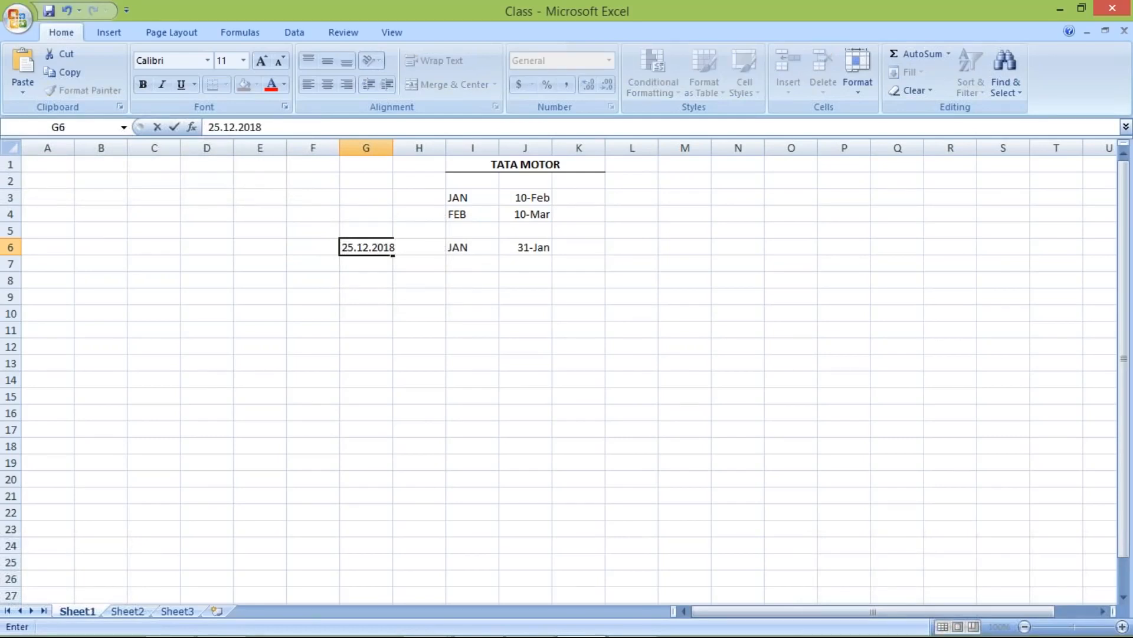
key("F2")
double_click(392, 144)
left_click(389, 148)
double_click(393, 147)
- Enter 02.01.2019 in H6 and widen column H so the date shows fully
left_click(425, 248)
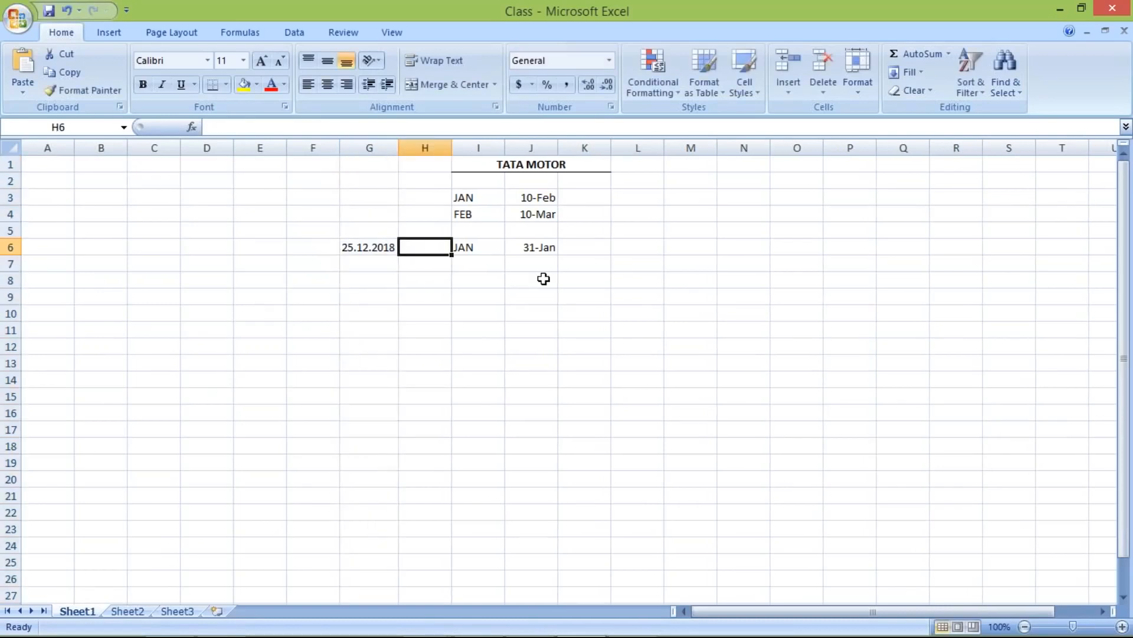
type("02.01.")
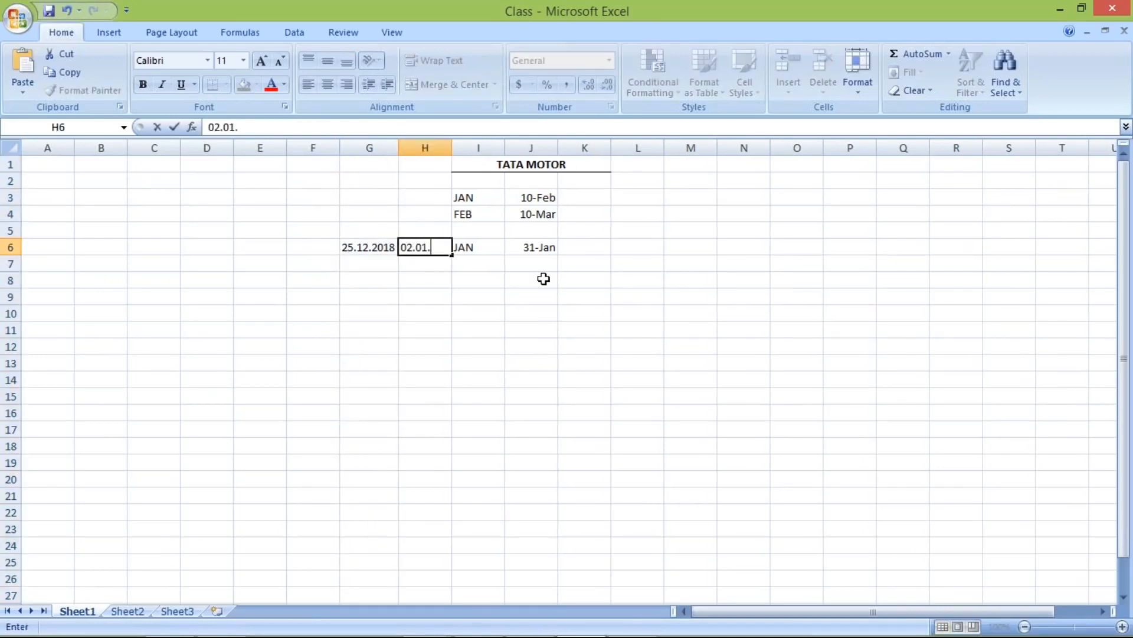
type("2019")
key("Return")
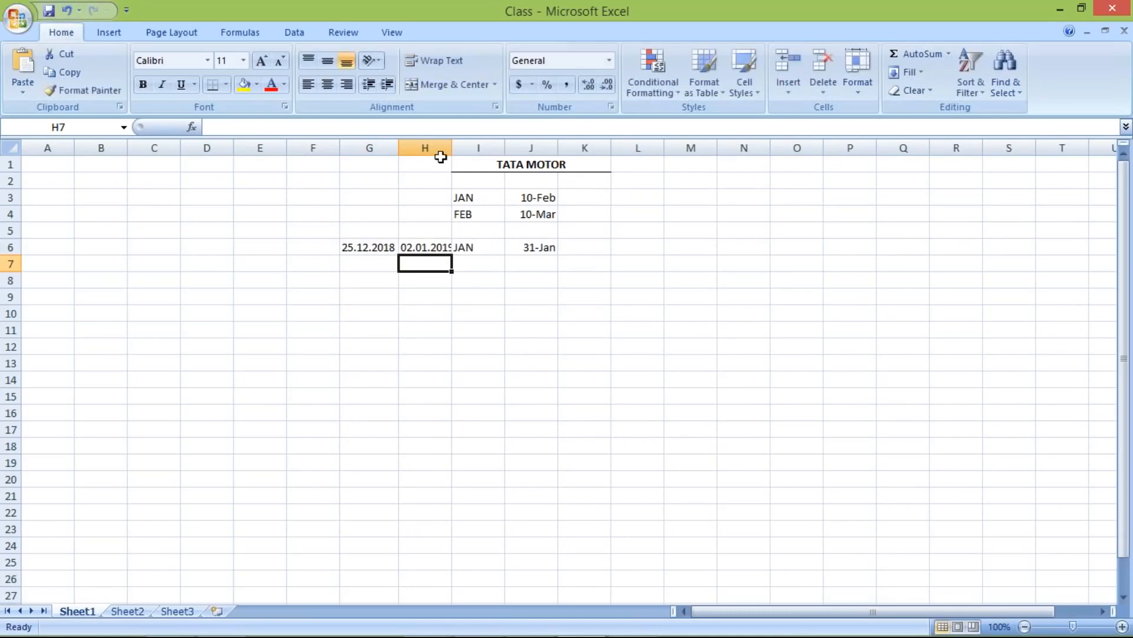
left_click_drag(452, 147, 458, 148)
left_click(420, 247)
left_click(431, 248)
left_click(364, 245)
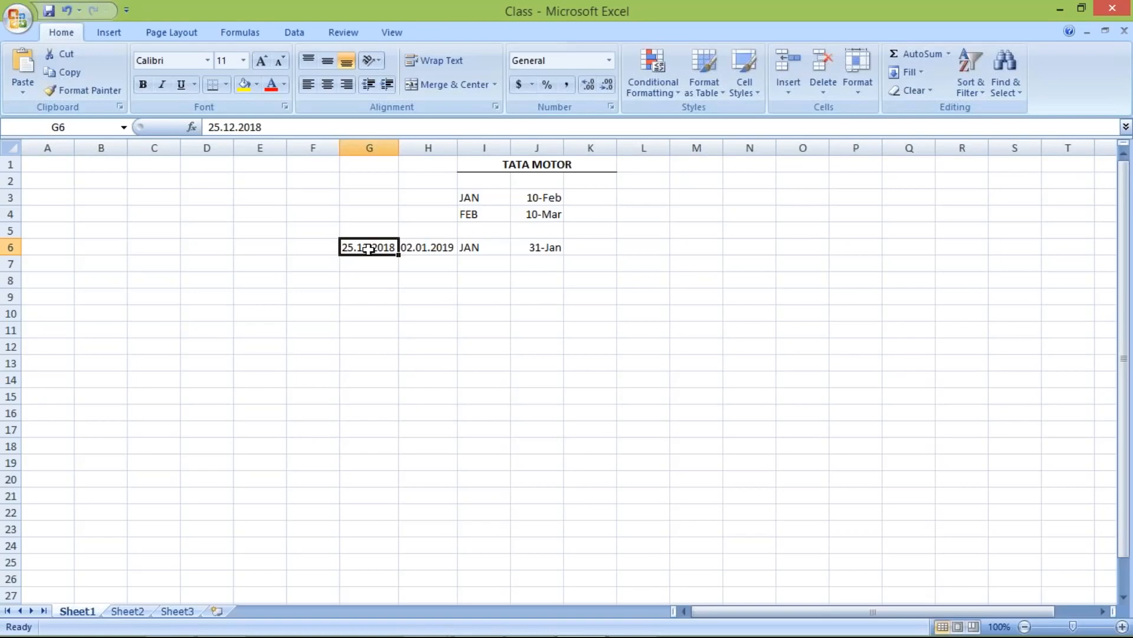
left_click(429, 247)
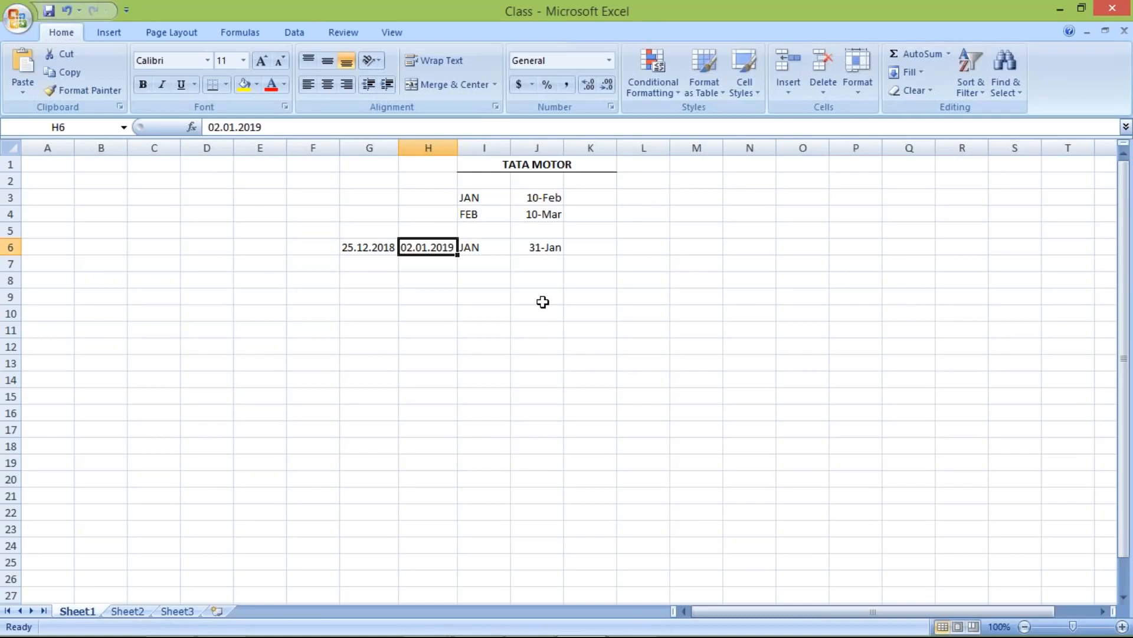
key("alt+Tab")
- Choose Posting date as TST1's default baseline date and confirm the entries
left_click(358, 261)
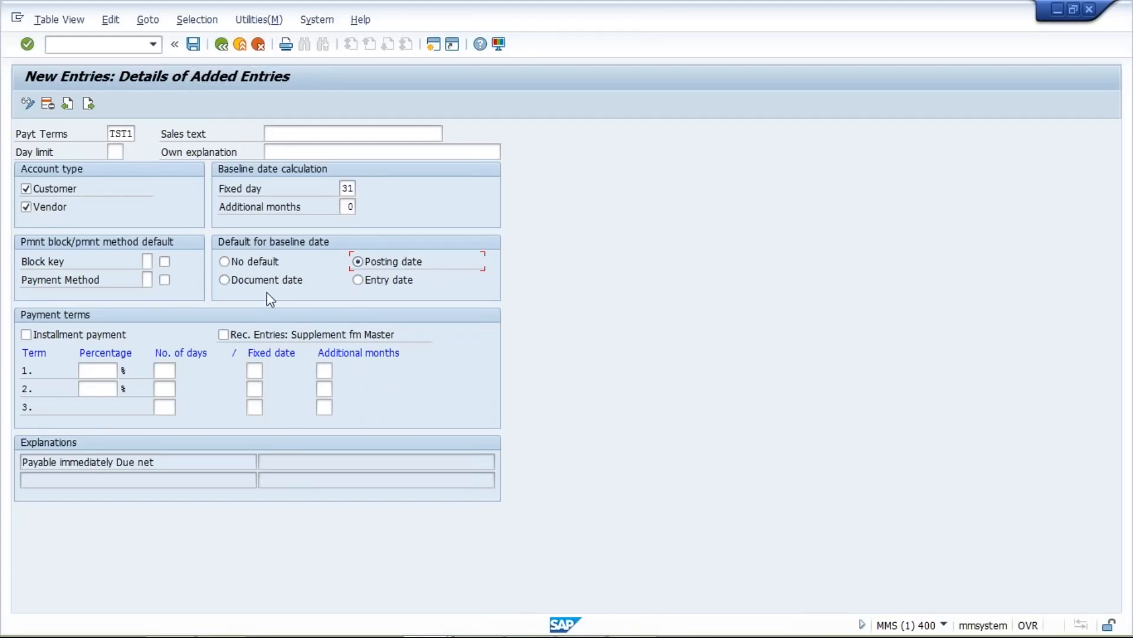
key("Return")
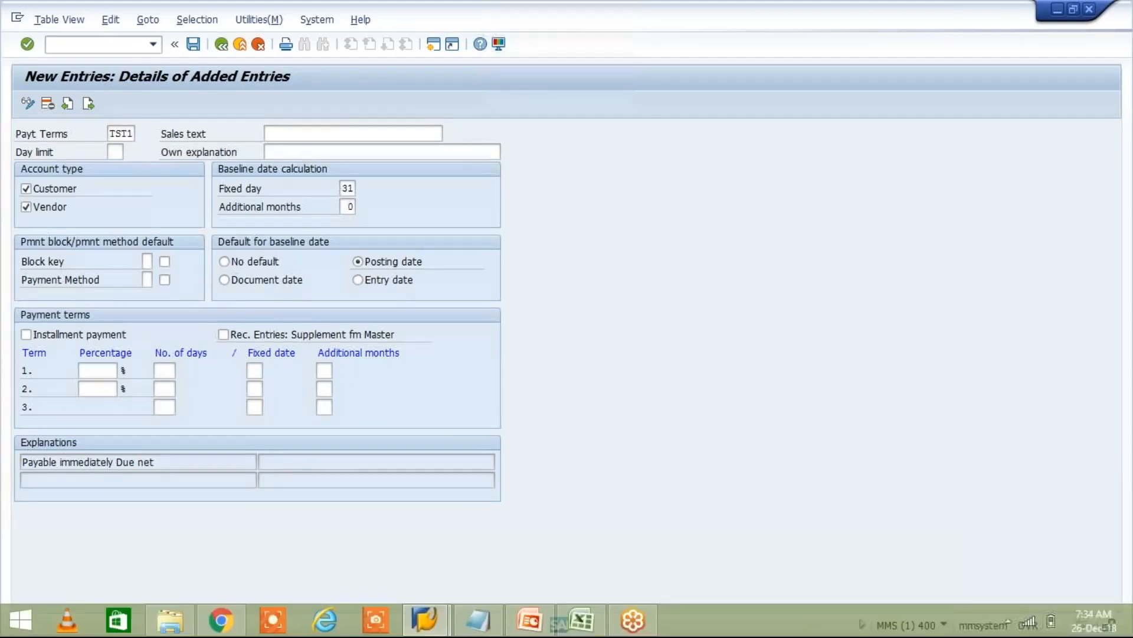
- Log back on through SAP Logon with a saved user, continuing past the multiple-logon prompt
left_click(425, 618)
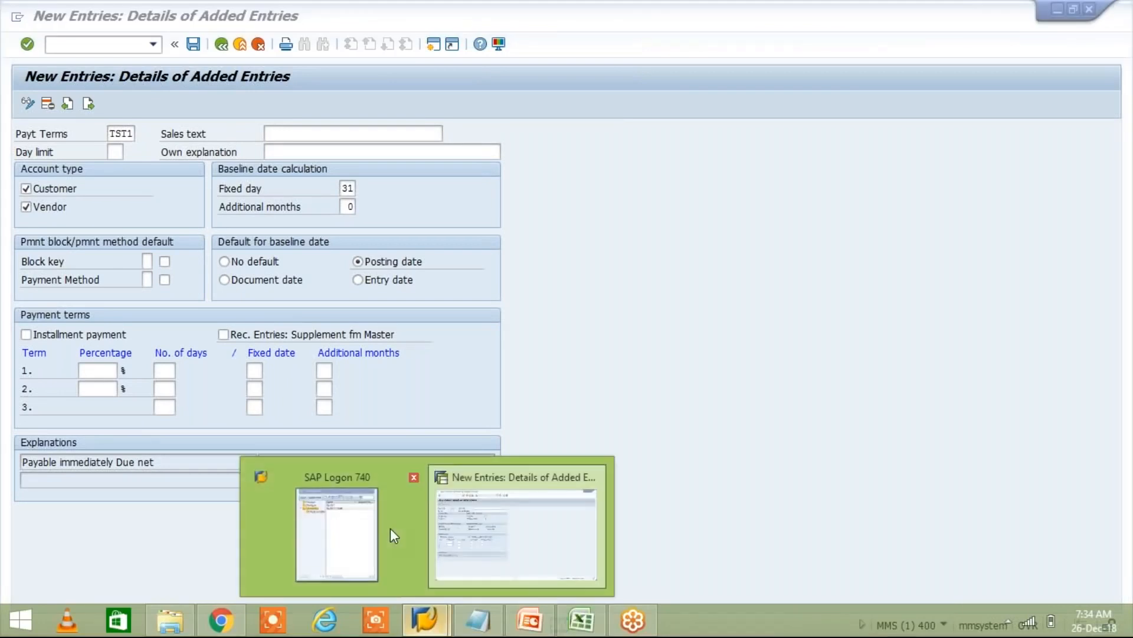
left_click(373, 508)
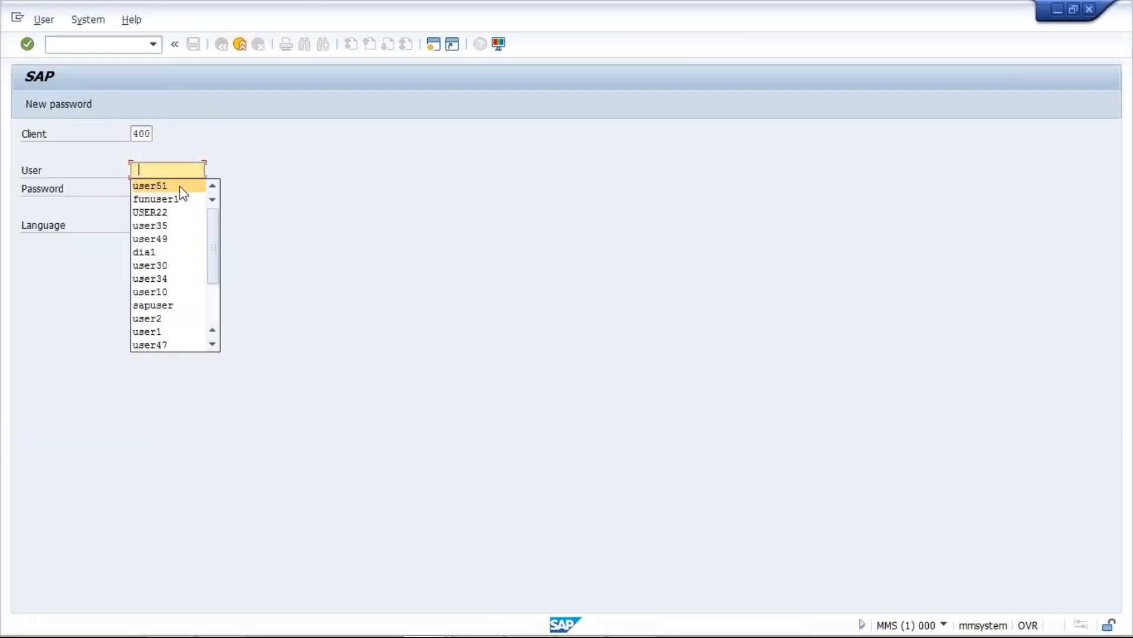
left_click(179, 186)
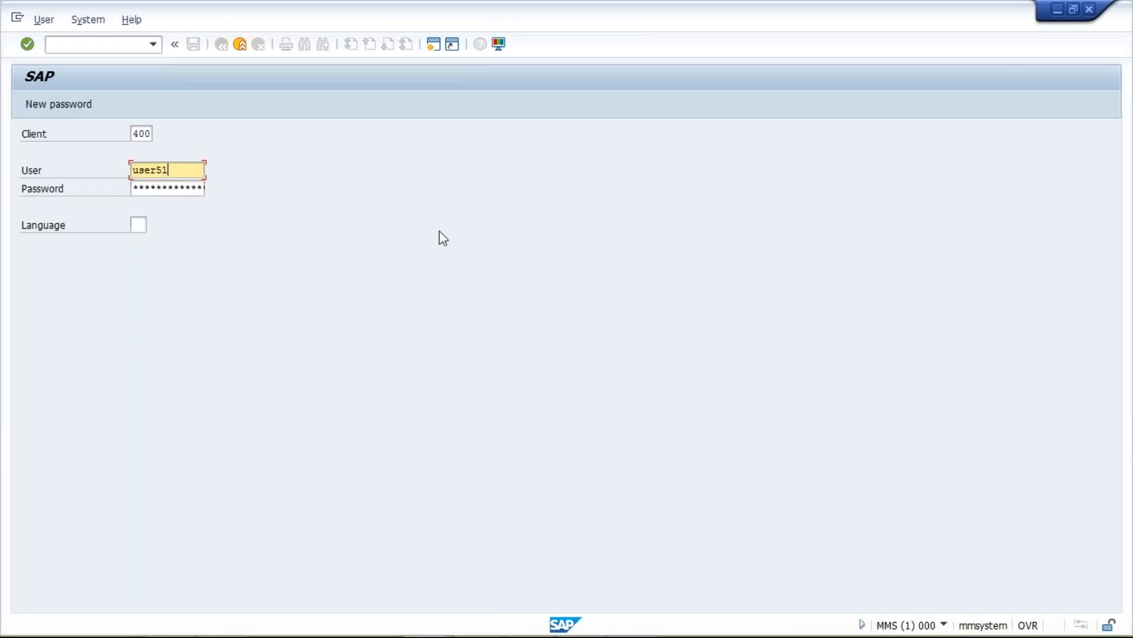
key("Tab")
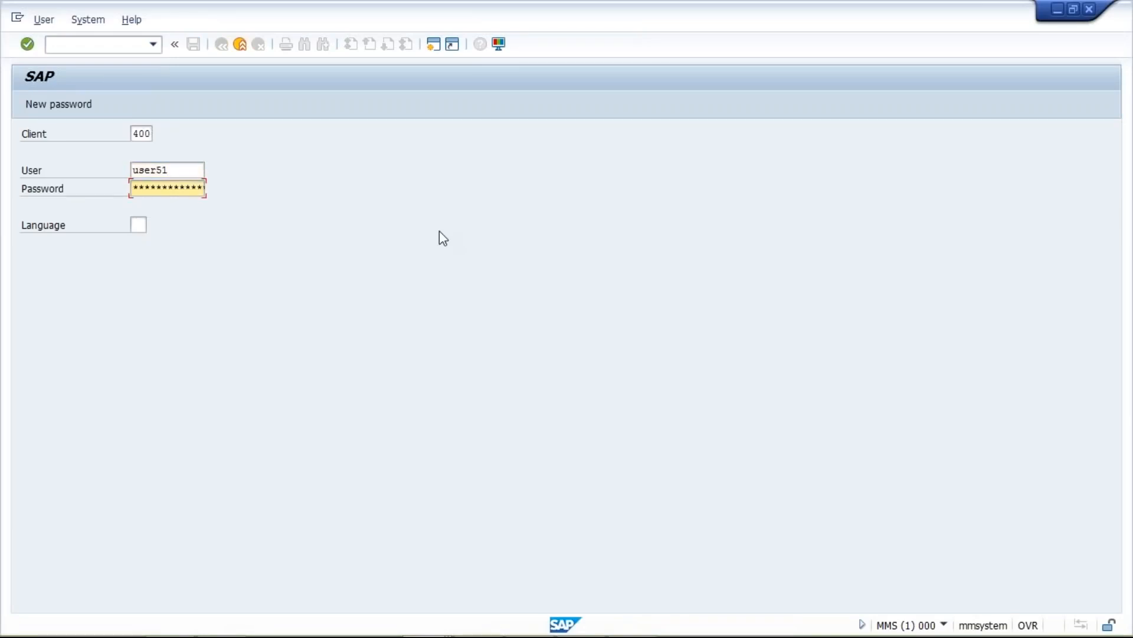
type("*******")
key("Return")
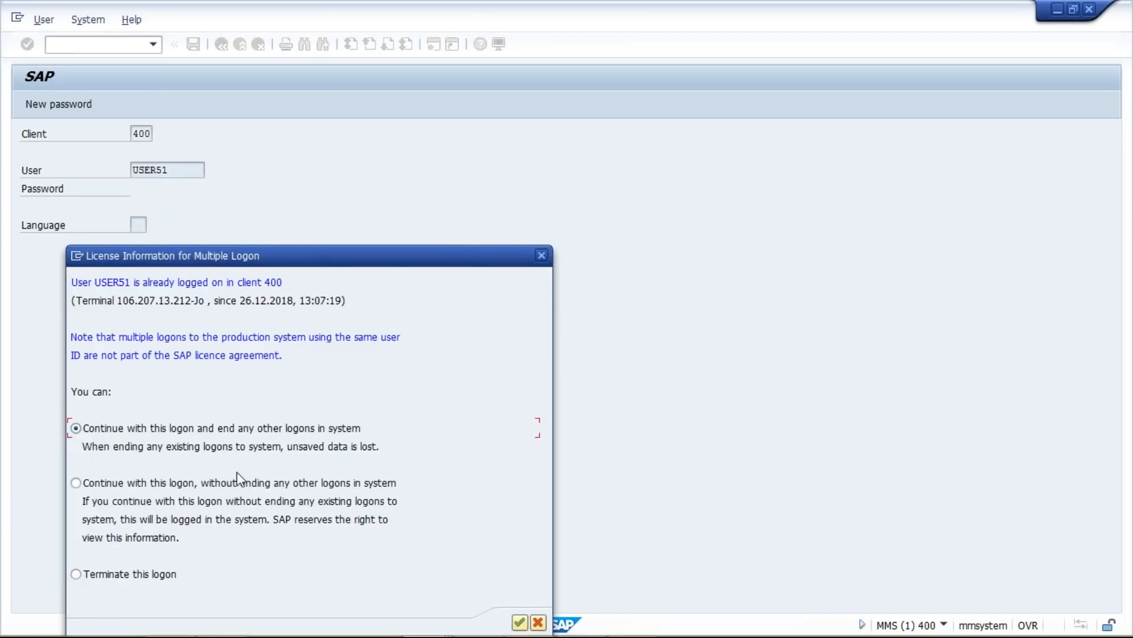
key("alt+Tab")
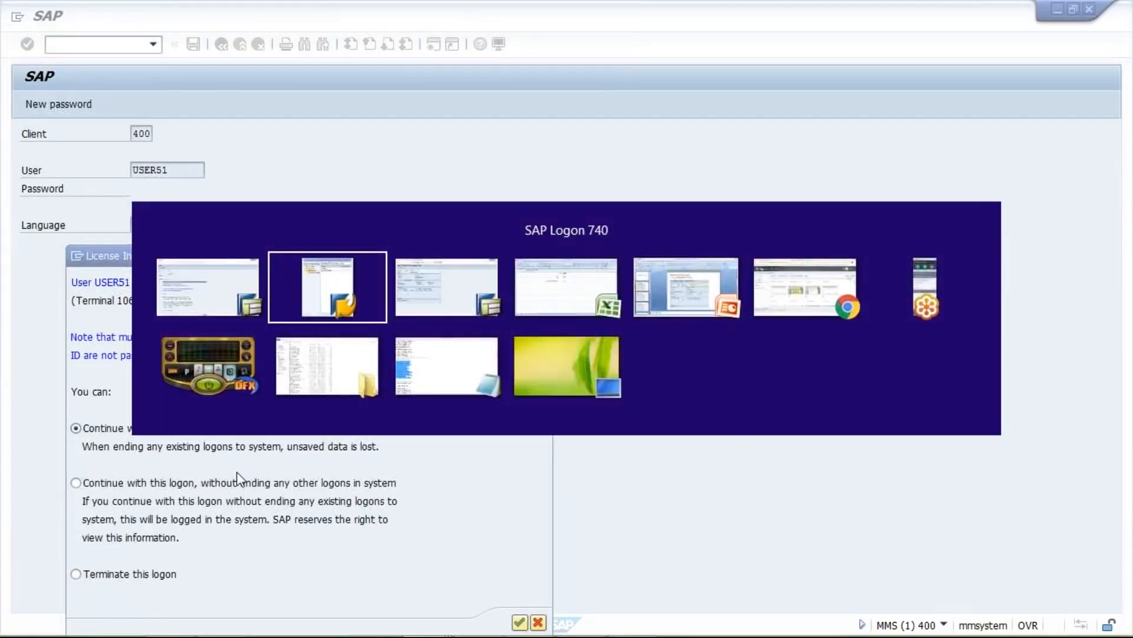
key("alt+Tab")
key("alt+Tab")
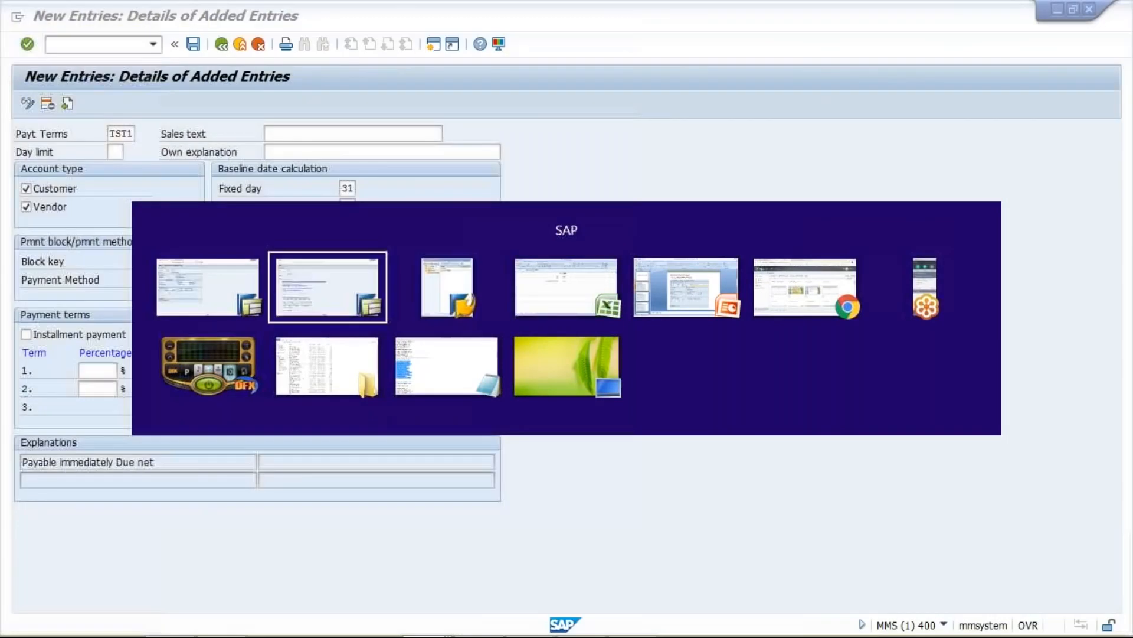
key("alt+Tab")
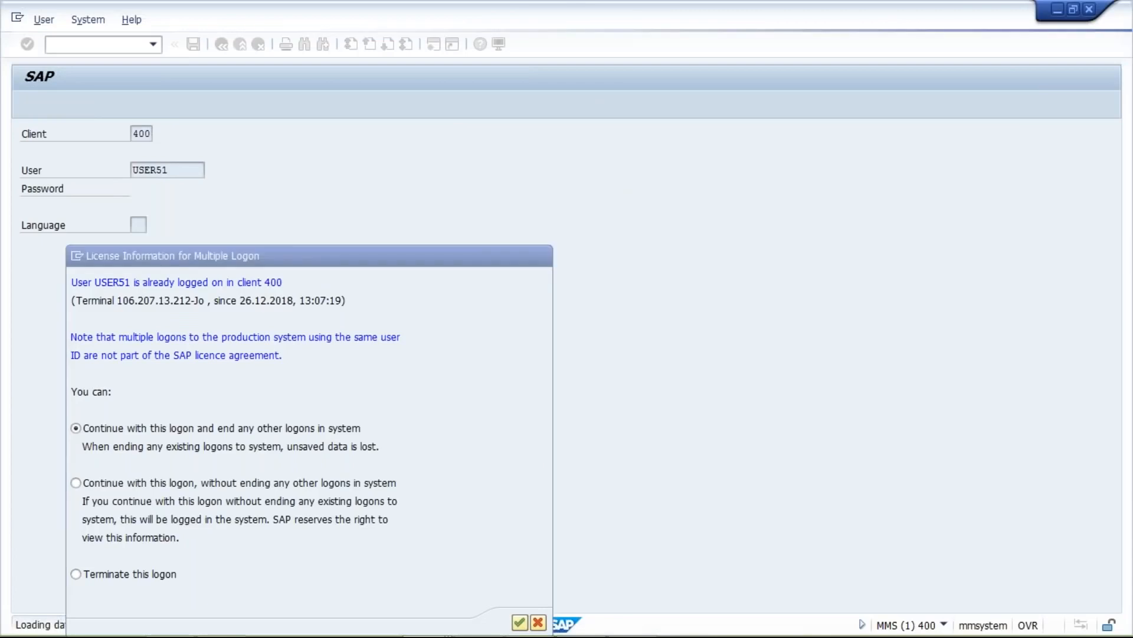
key("Return")
- Run OBB8 from the transaction history and start a new payment-terms entry
left_click(153, 44)
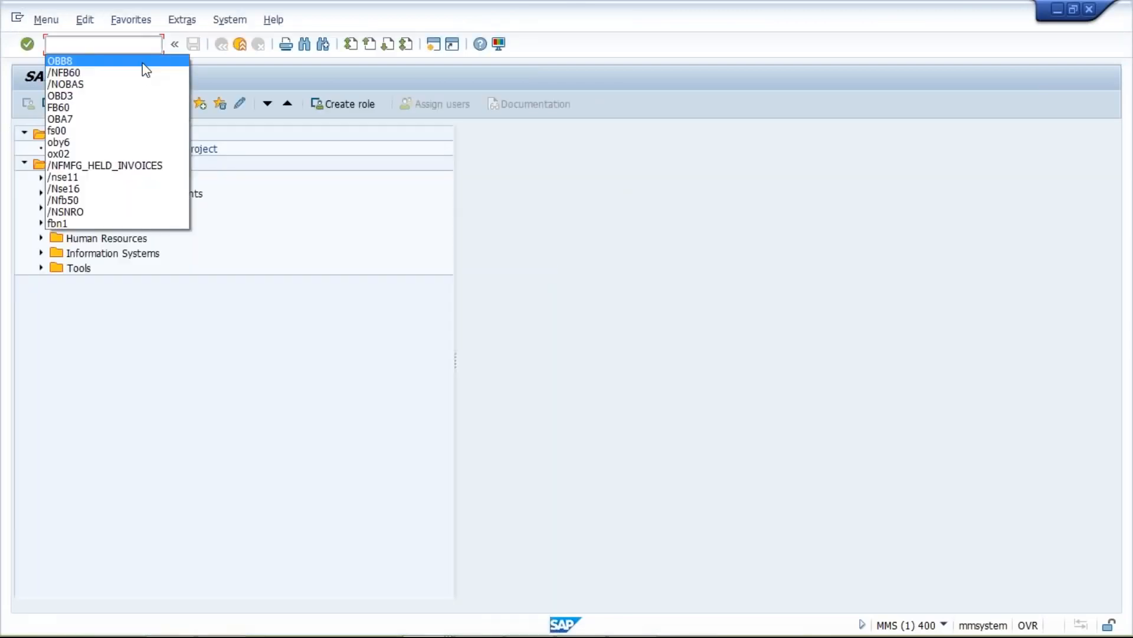
left_click(142, 62)
key("Return")
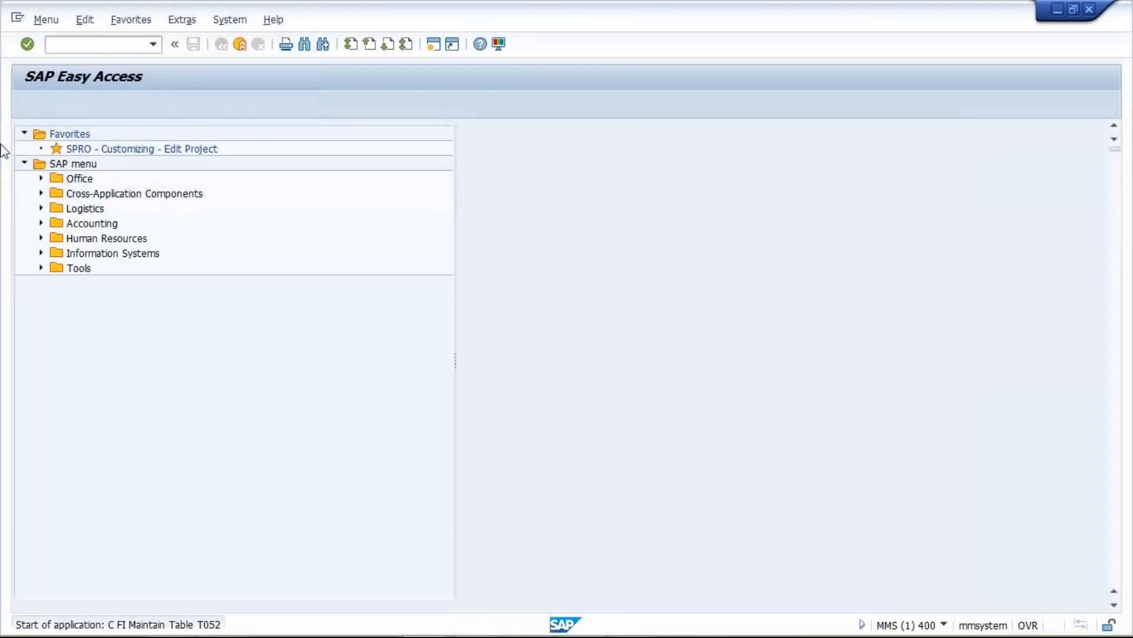
key("F5")
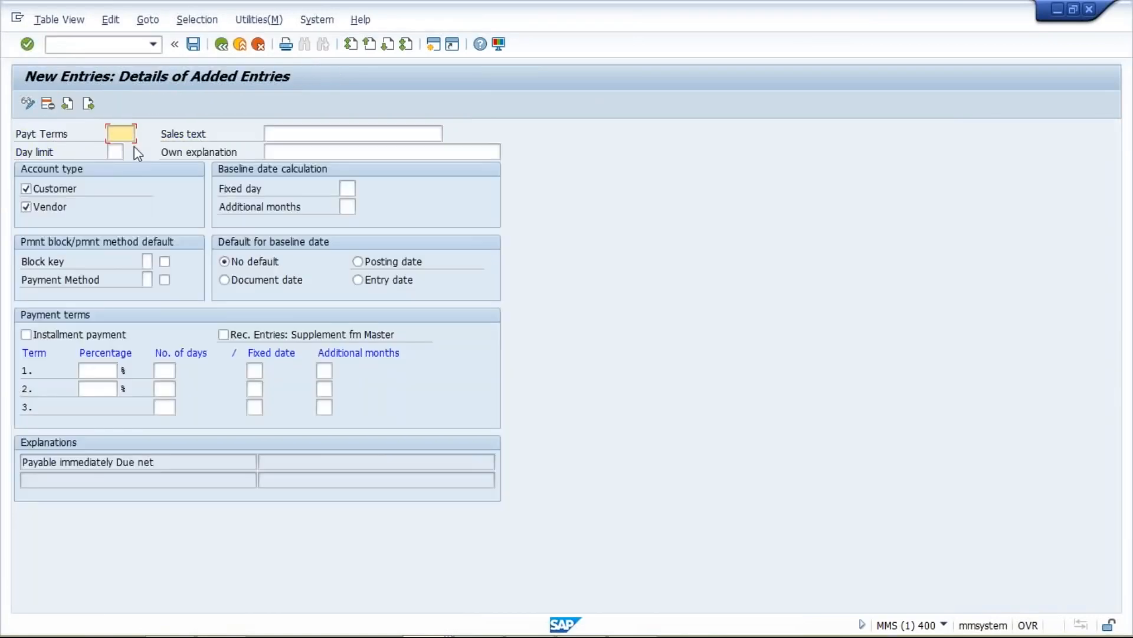
- Define payment term TST1 with fixed day 31 and posting date as baseline default
type("TST1")
left_click(347, 188)
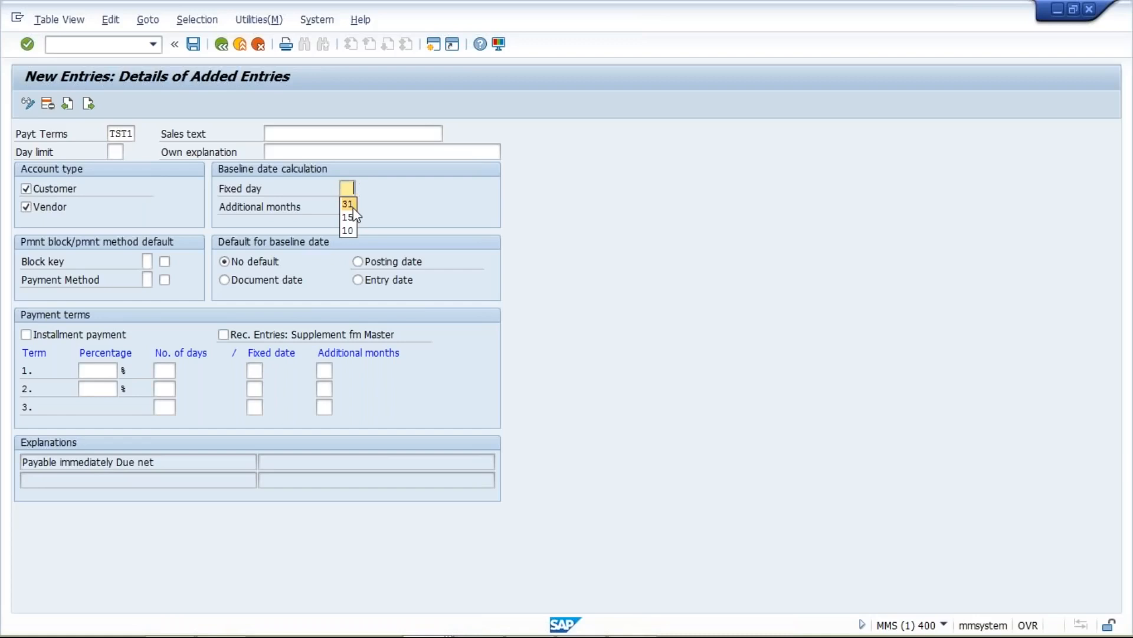
key("Tab")
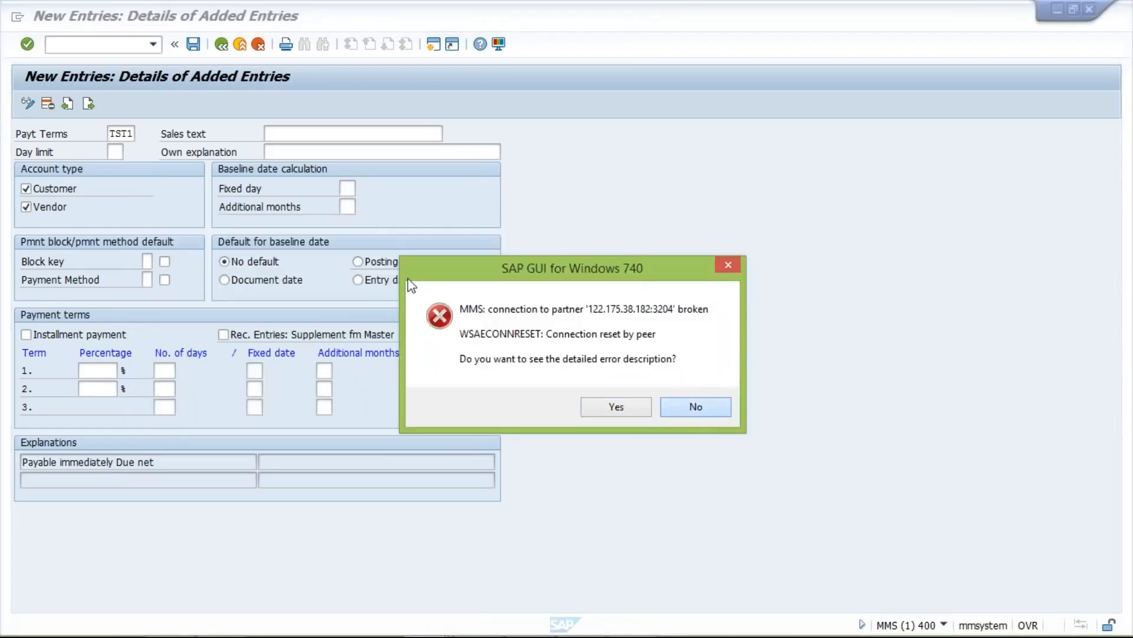
left_click(713, 410)
left_click(344, 188)
type("31")
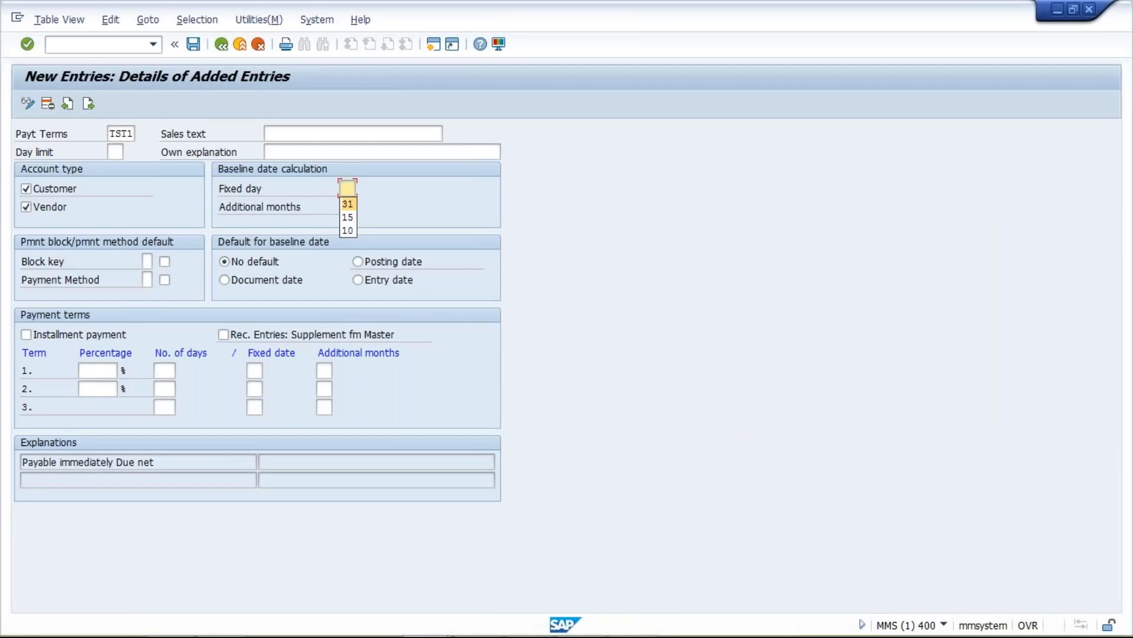
left_click(361, 226)
left_click(342, 209)
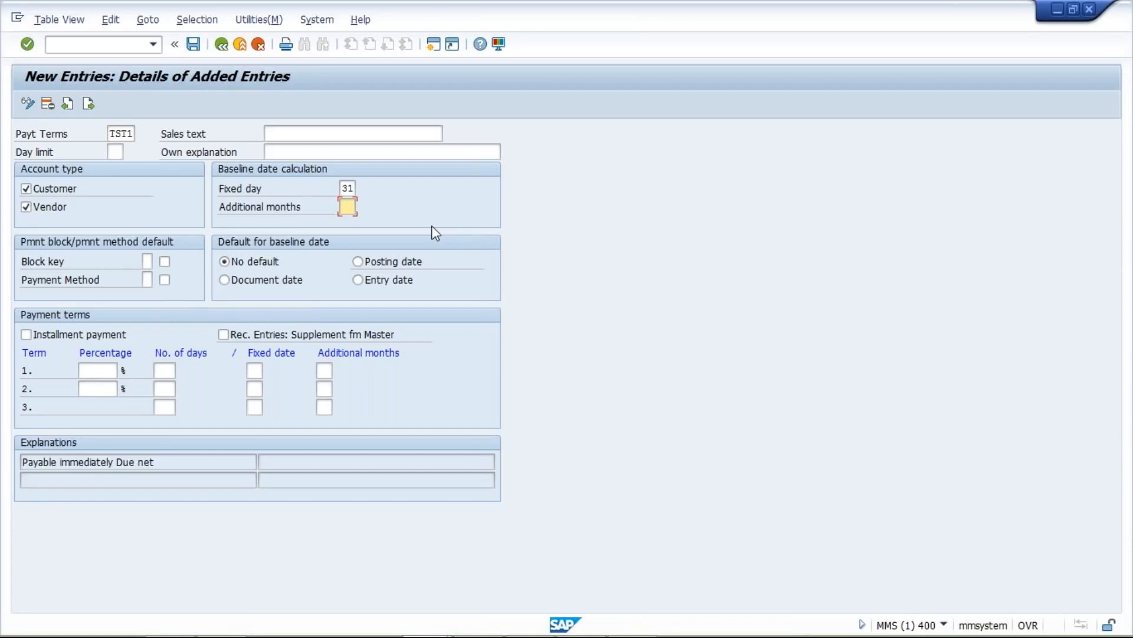
left_click(358, 262)
key("Return")
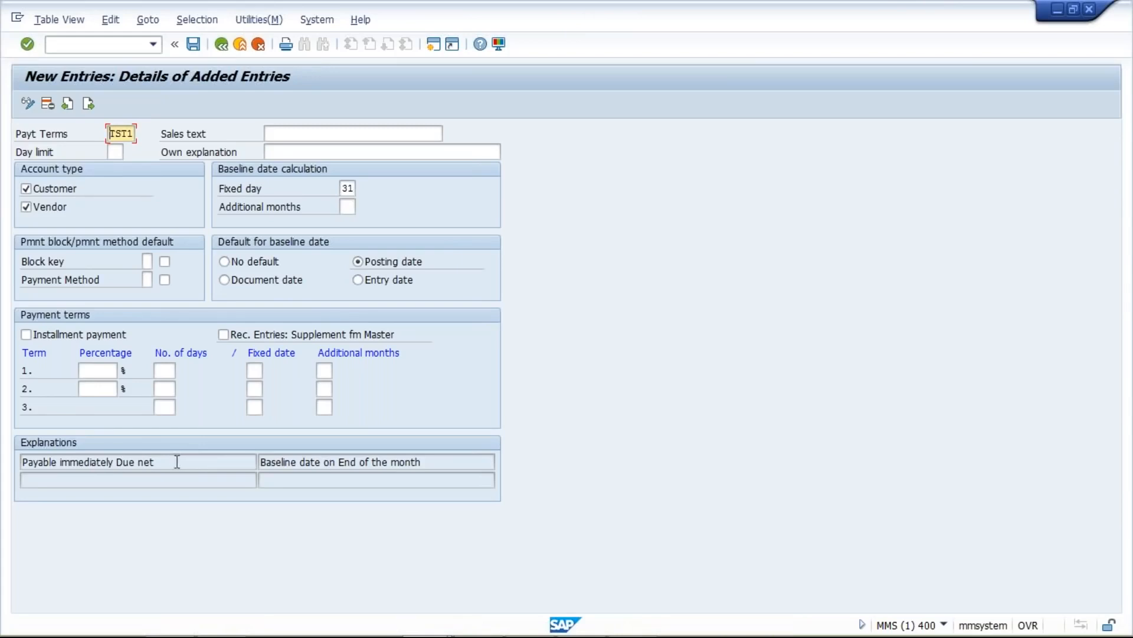
- Select and copy the explanation text 'Baseline date on End of the month'
left_click_drag(176, 462, 9, 440)
left_click_drag(444, 464, 259, 462)
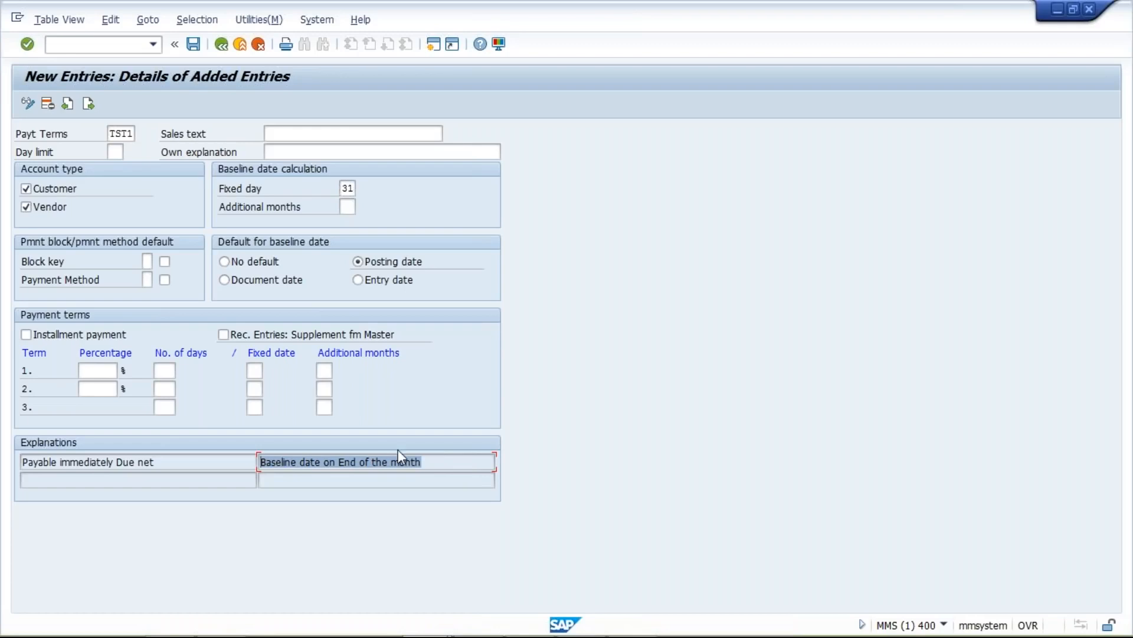
left_click_drag(443, 462, 183, 447)
key("ctrl+c")
left_click(183, 446)
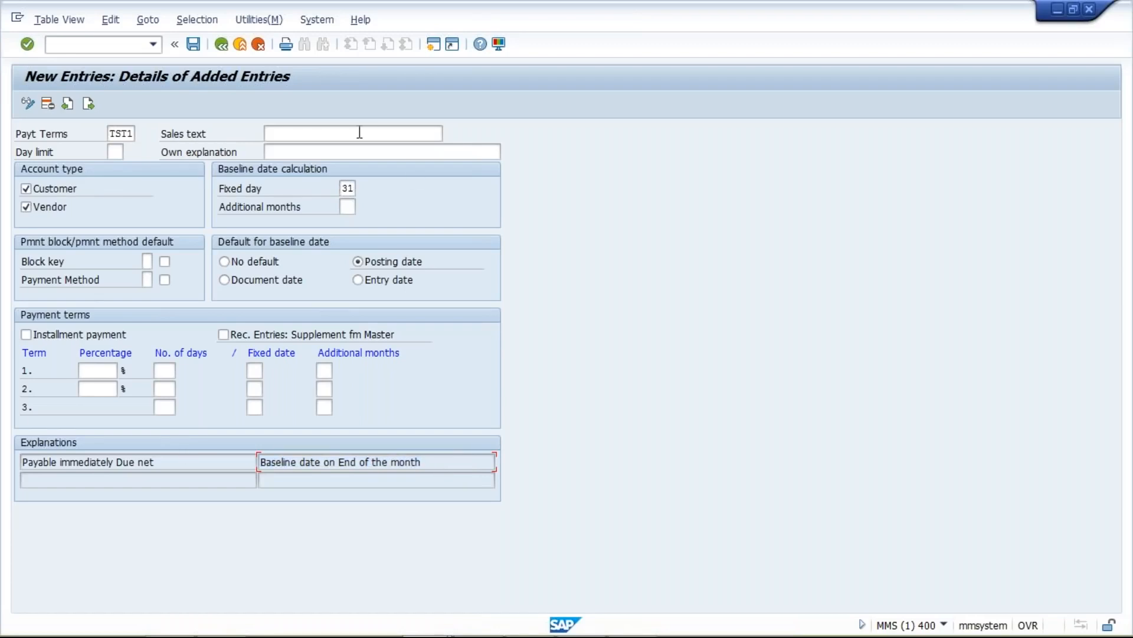
- Paste 'Baseline date on End of the month' into TST1's Sales text and Own explanation fields
left_click(360, 132)
key("ctrl+v")
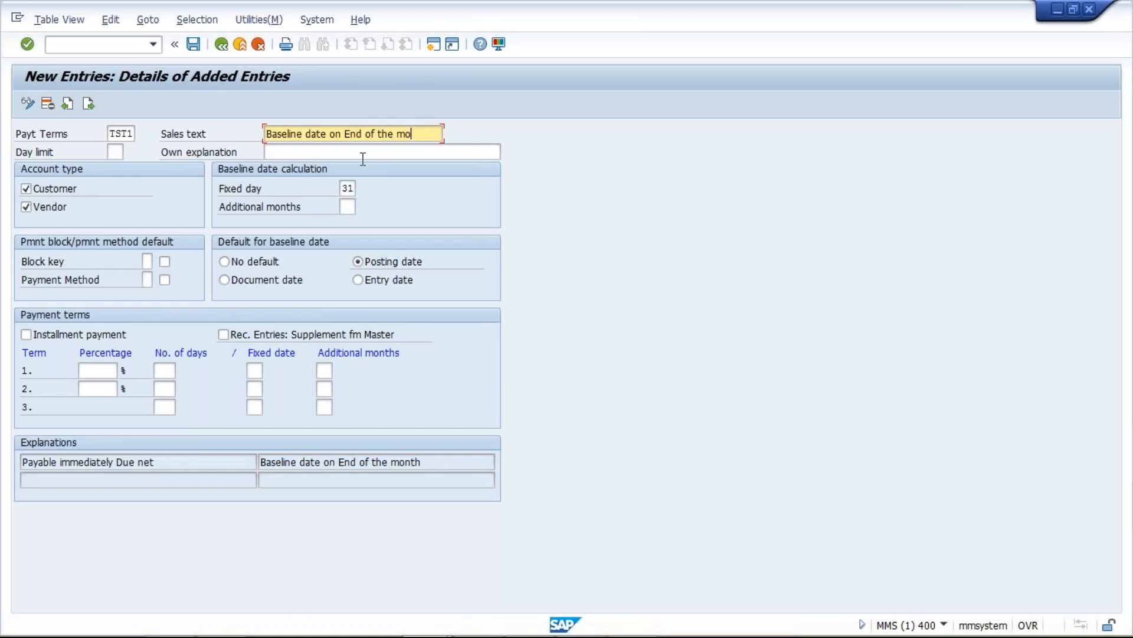
left_click(363, 157)
type("Baseline date on End of the month")
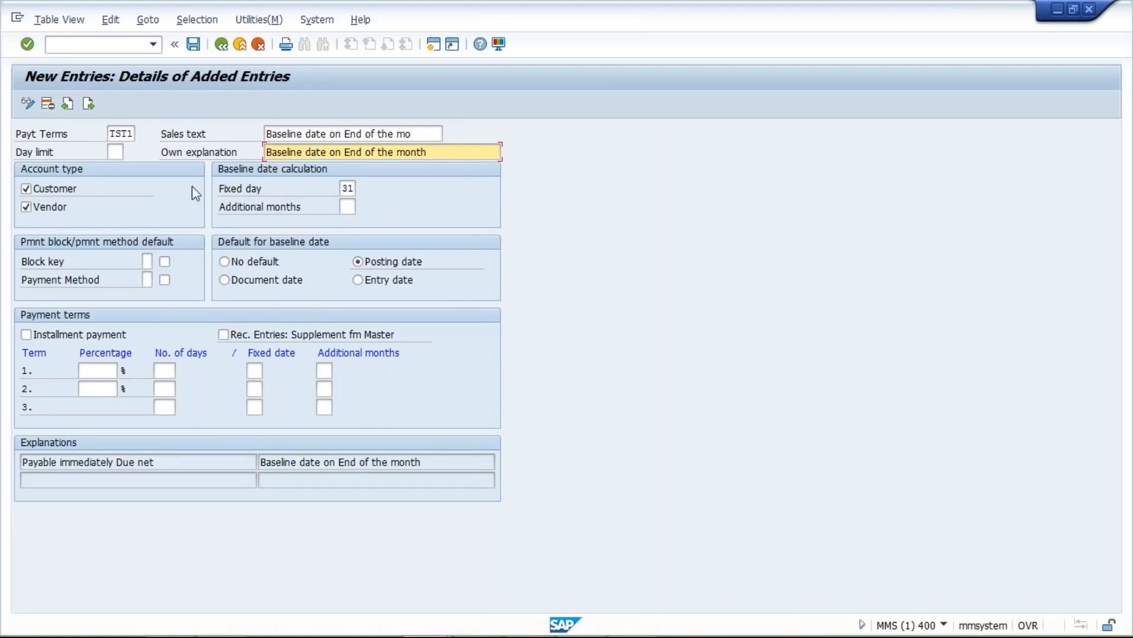
left_click(116, 152)
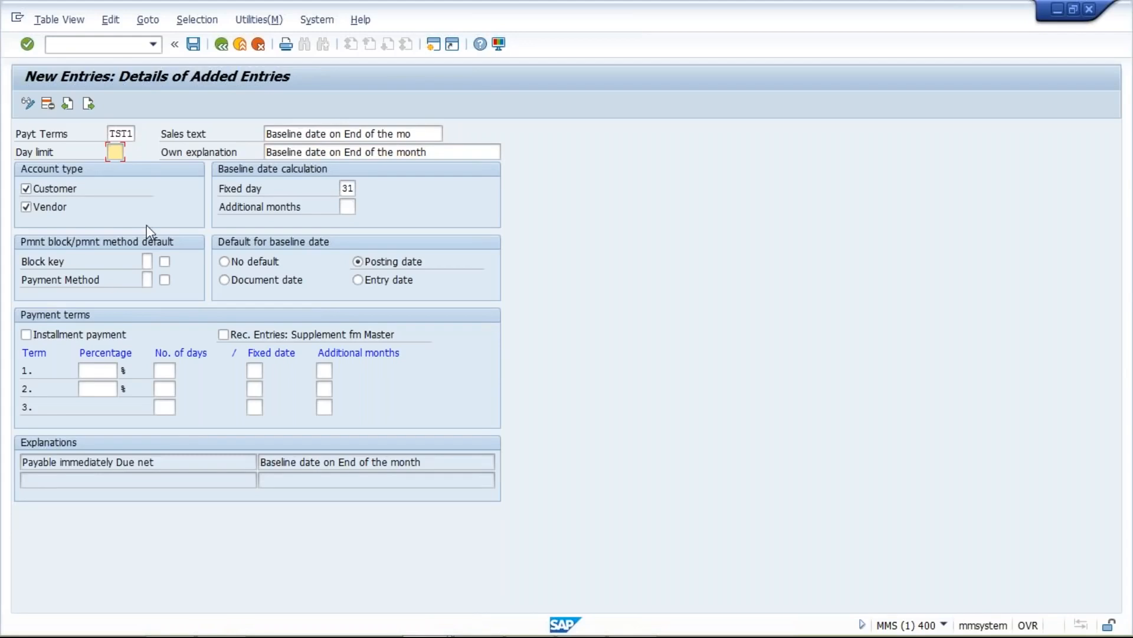
- Save TST1 under the customizing request, then open a second SAP session
left_click(194, 45)
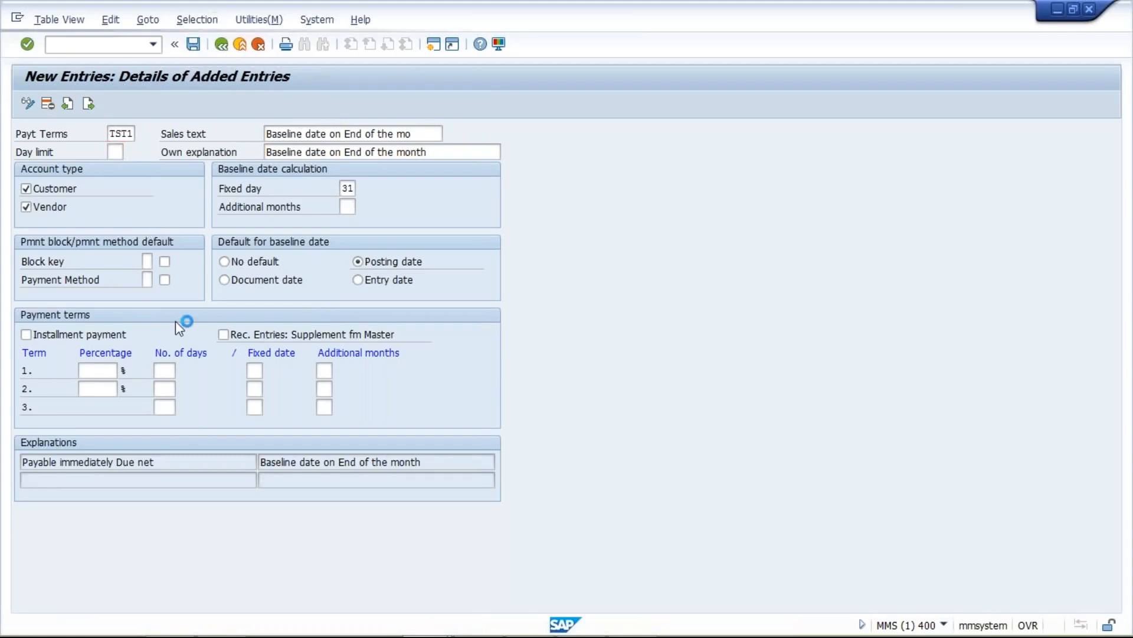
left_click(245, 281)
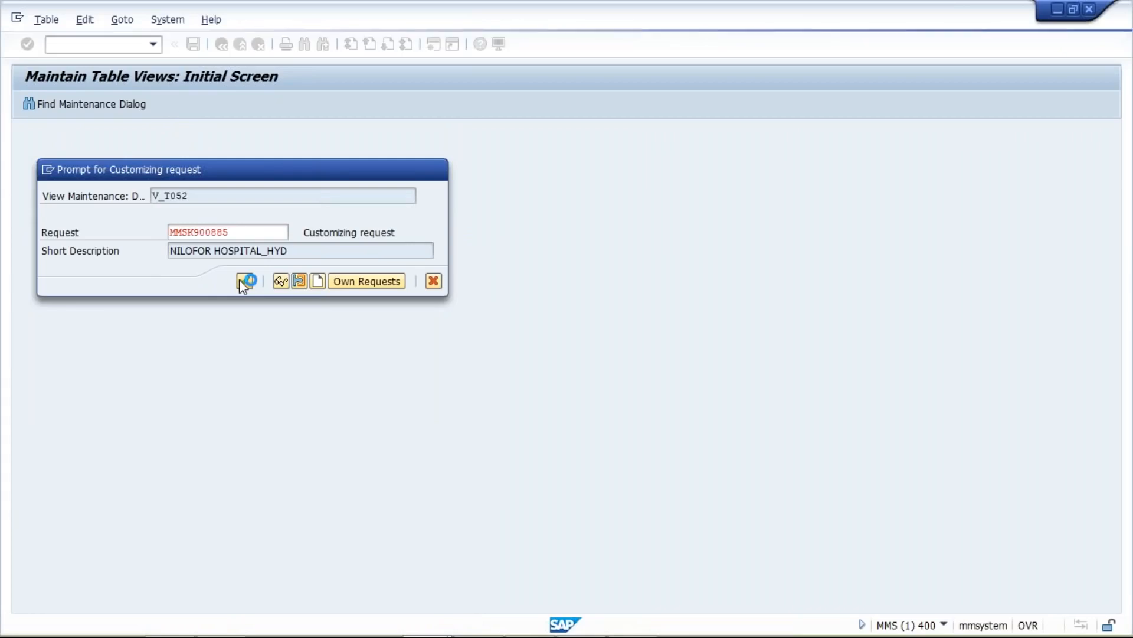
left_click(49, 170)
left_click(82, 233)
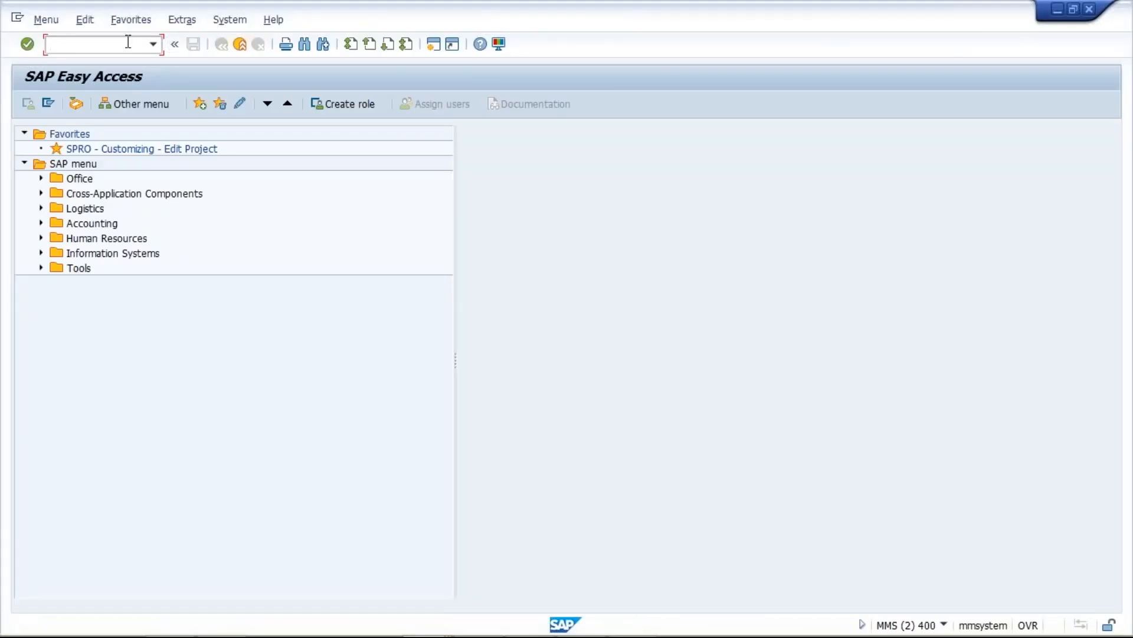
- Start an FB60 vendor invoice with a recent vendor and invoice date 25.12.2018, then open another session
left_click(127, 42)
type("FB")
type("60")
key("Return")
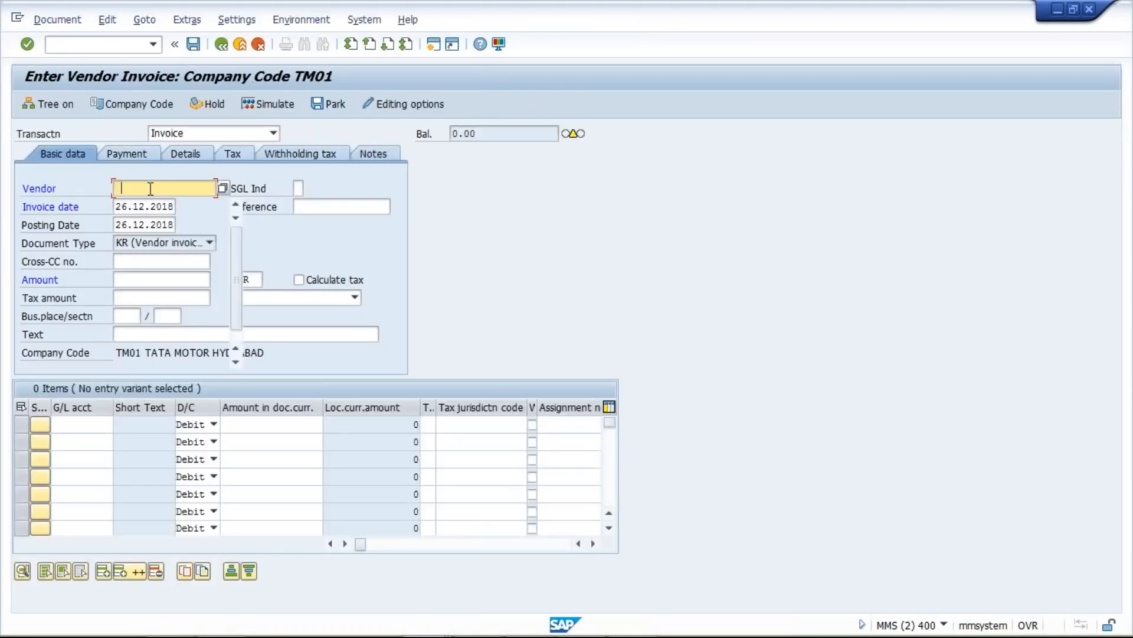
left_click(130, 205)
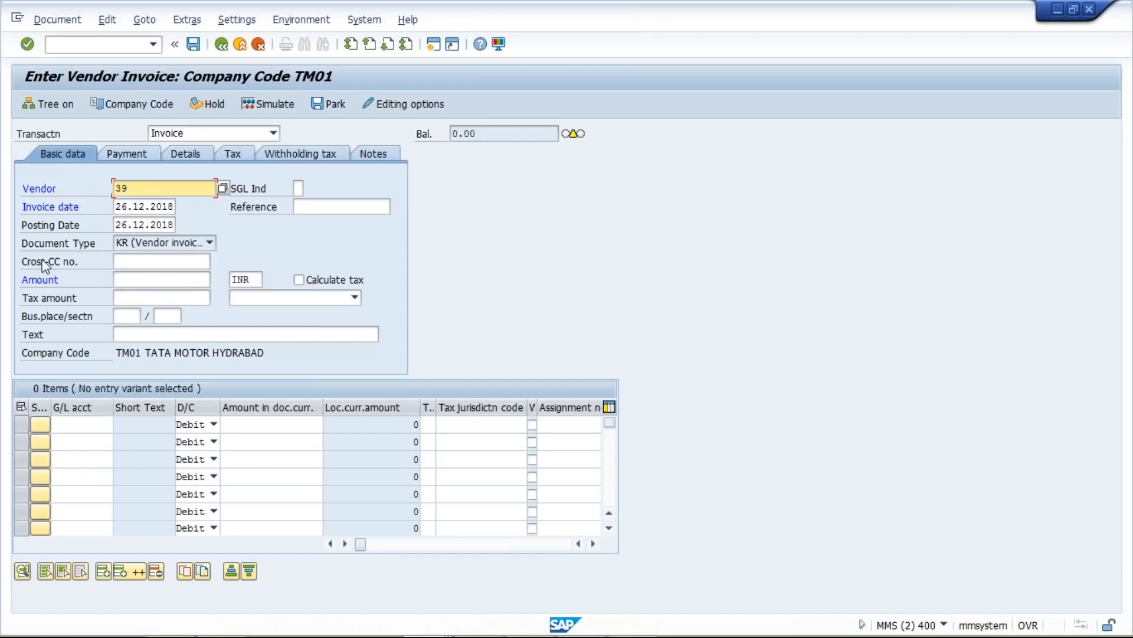
left_click(118, 206)
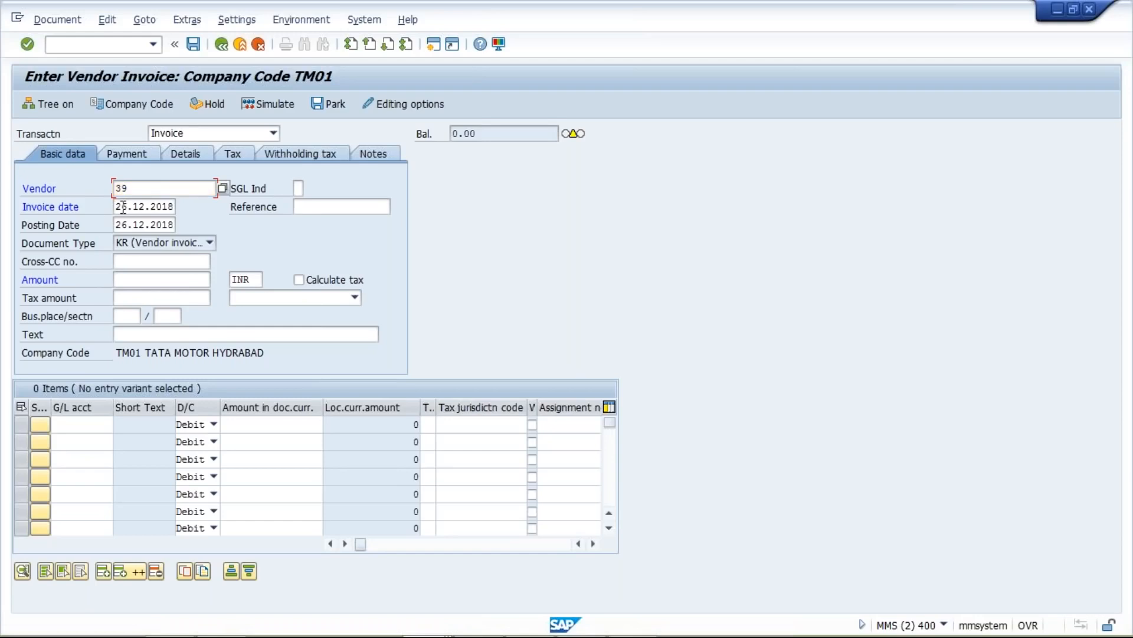
type("5")
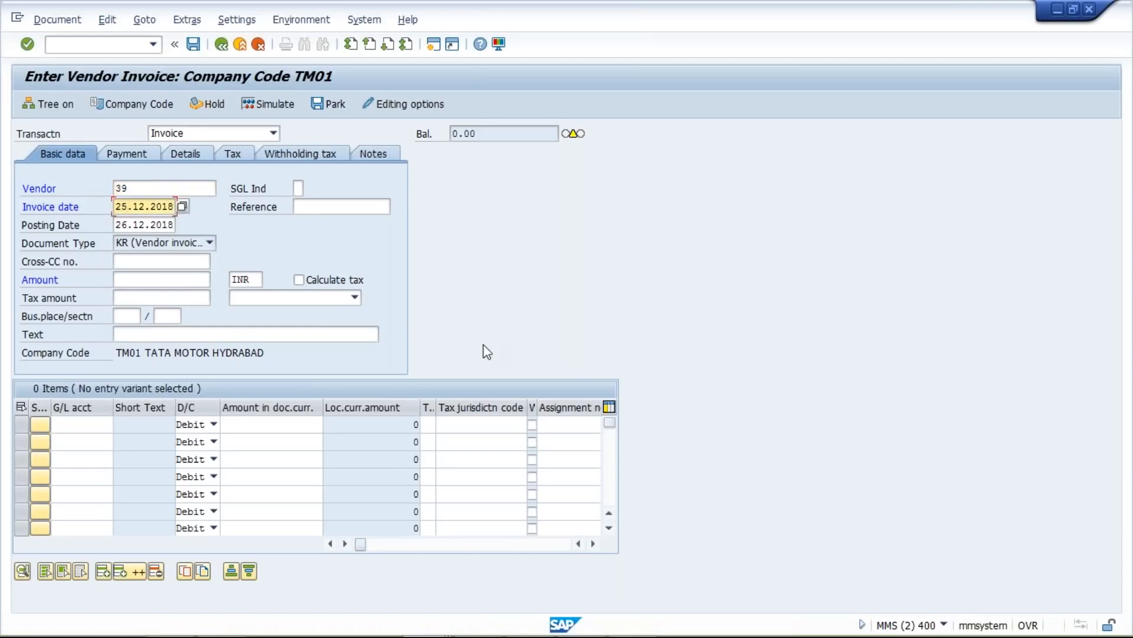
left_click(437, 44)
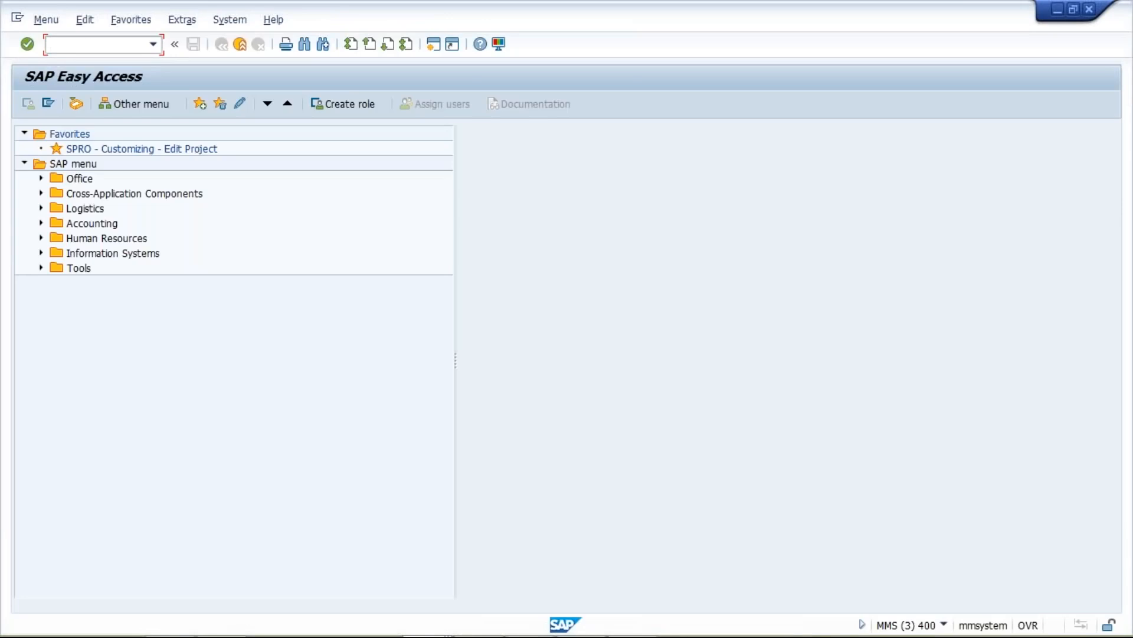
- In OB0D, clear TM01's activation level and save under the customizing request
type("OB")
type("0D")
key("Return")
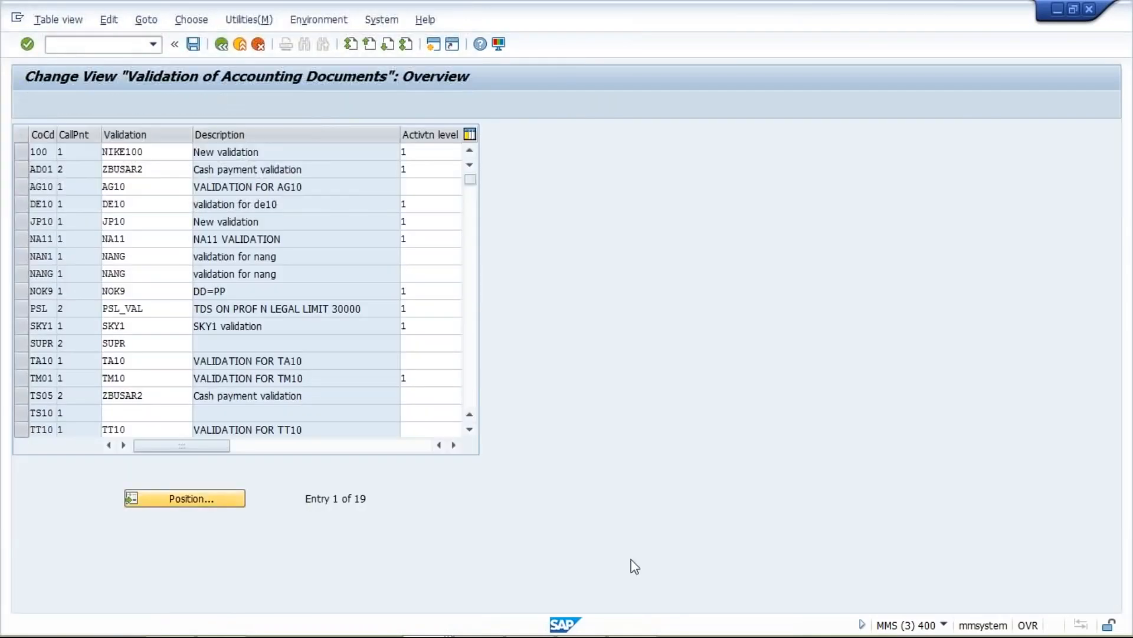
key("Return")
type("T")
key("Down")
key("Return")
key("Return")
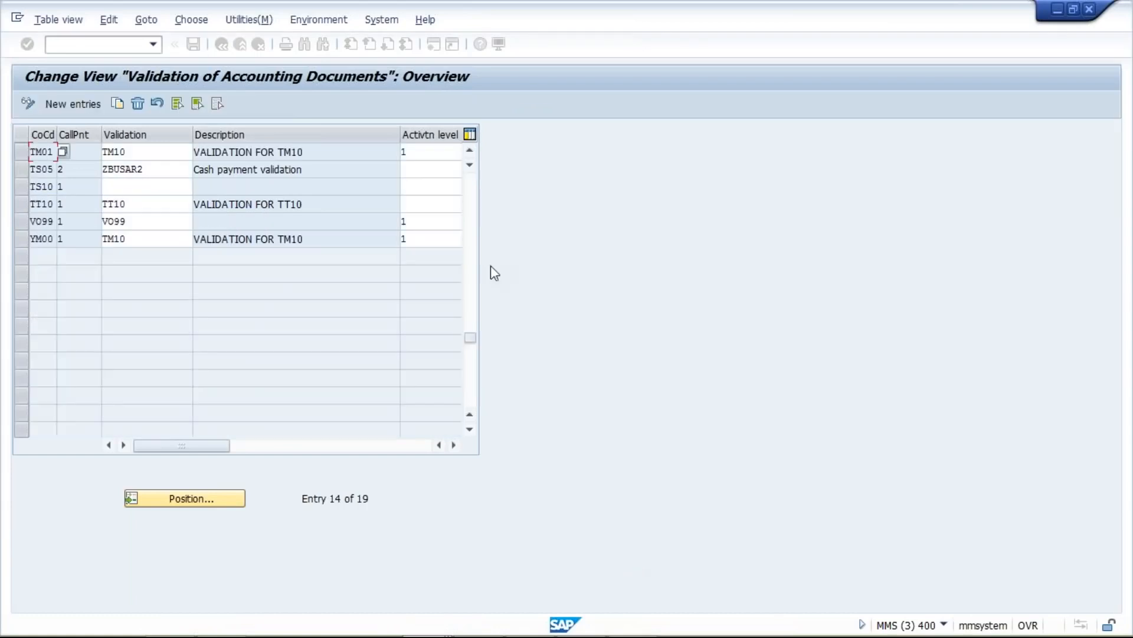
left_click(427, 156)
key("BackSpace")
key("ctrl+s")
left_click(245, 282)
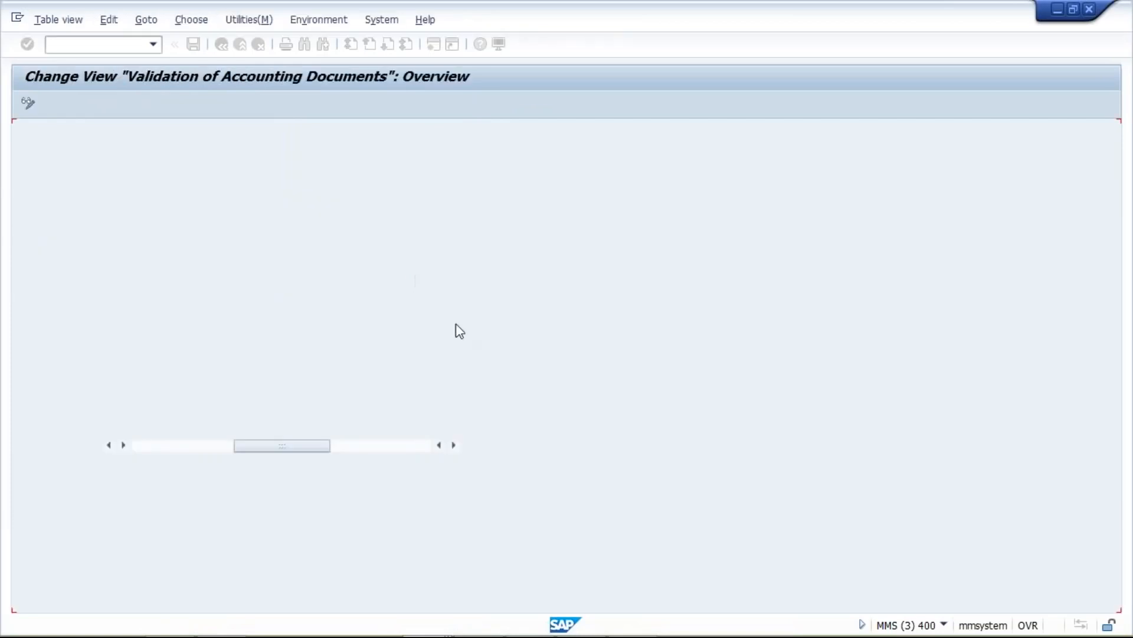
- Bring the FB60 vendor invoice window back to the front
mouse_move(424, 619)
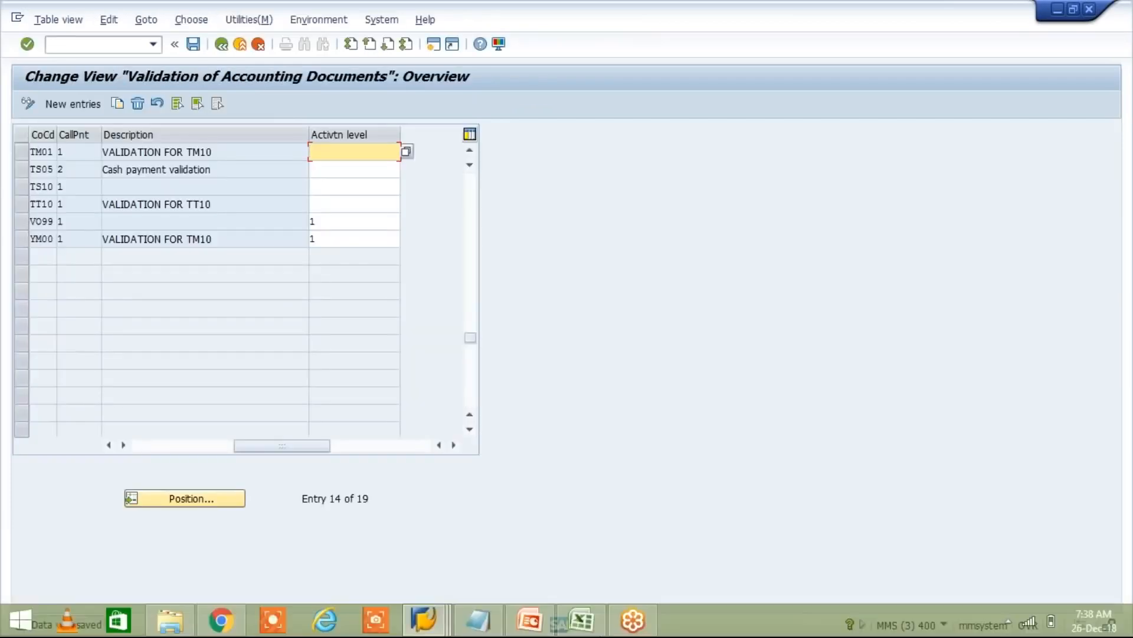
left_click(426, 619)
left_click(559, 545)
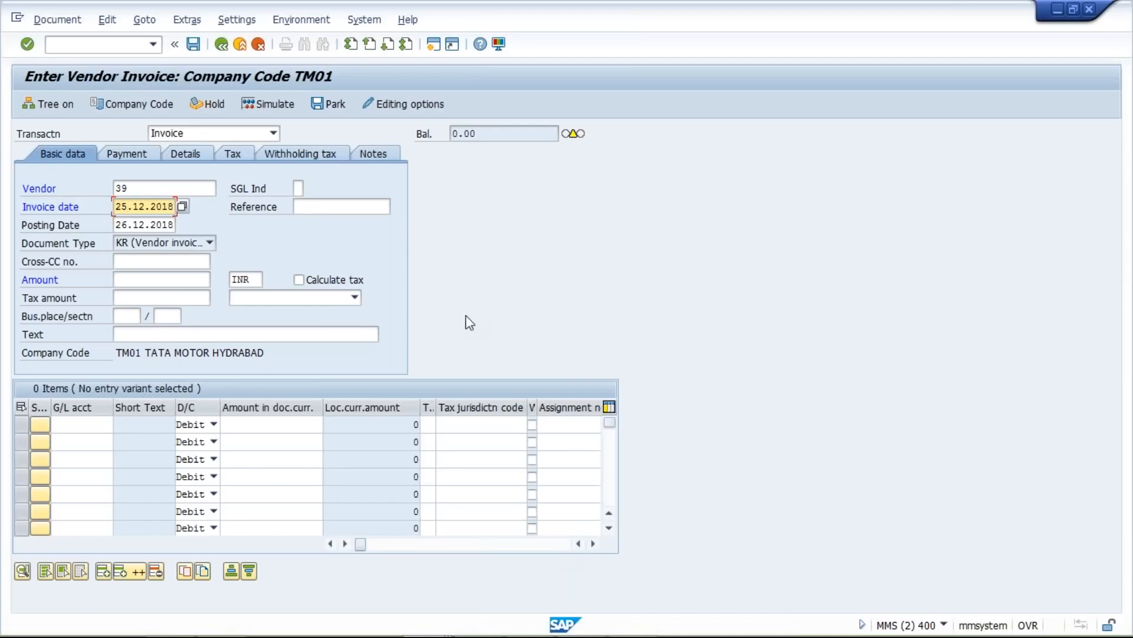
- Restart the vendor invoice with /NFB60 and enter vendor 39
left_click(163, 188)
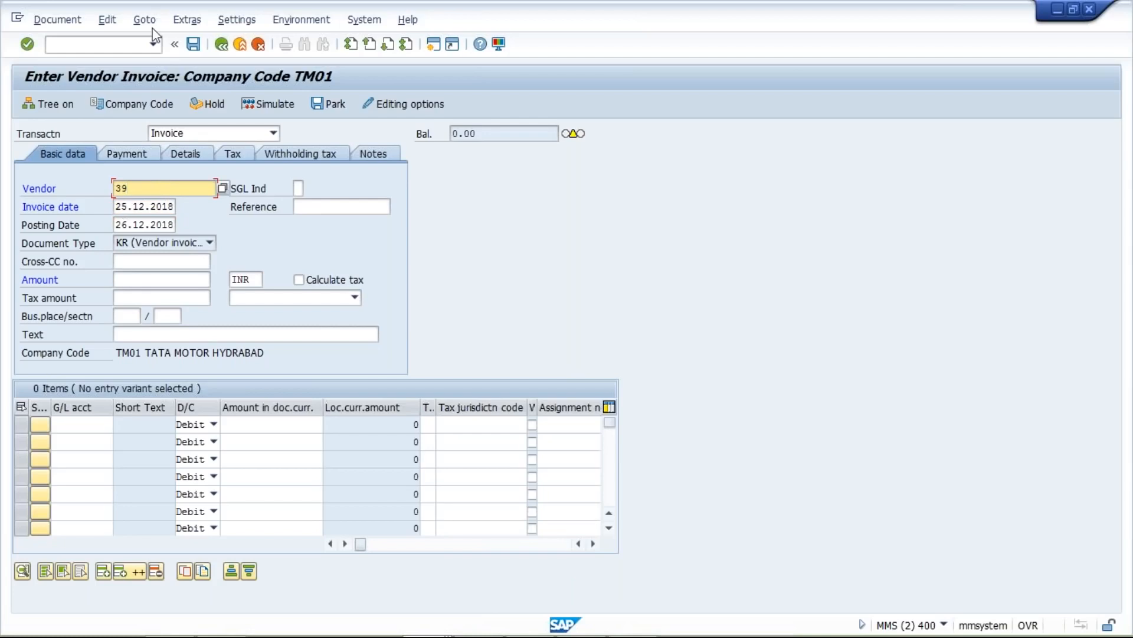
left_click(152, 43)
left_click(142, 73)
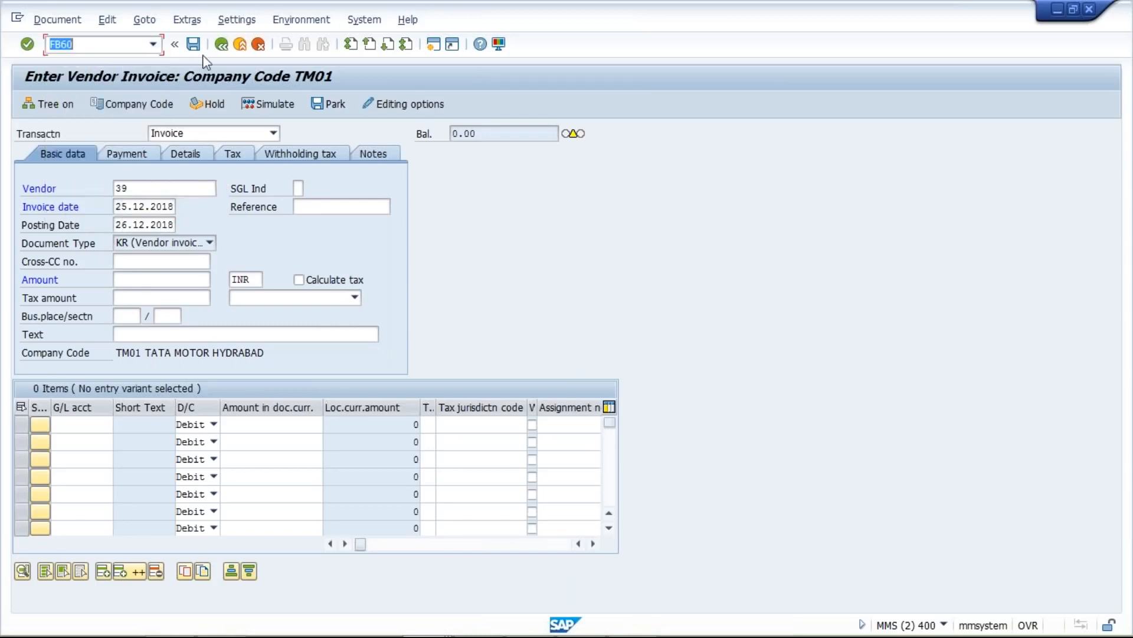
type("/N")
key("Return")
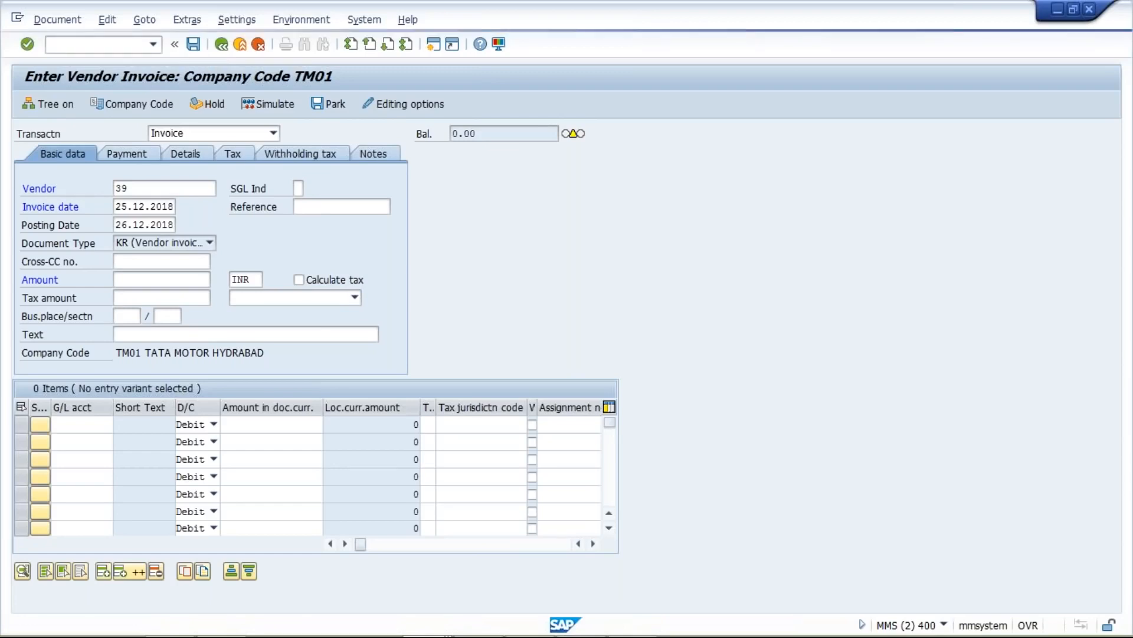
type("39")
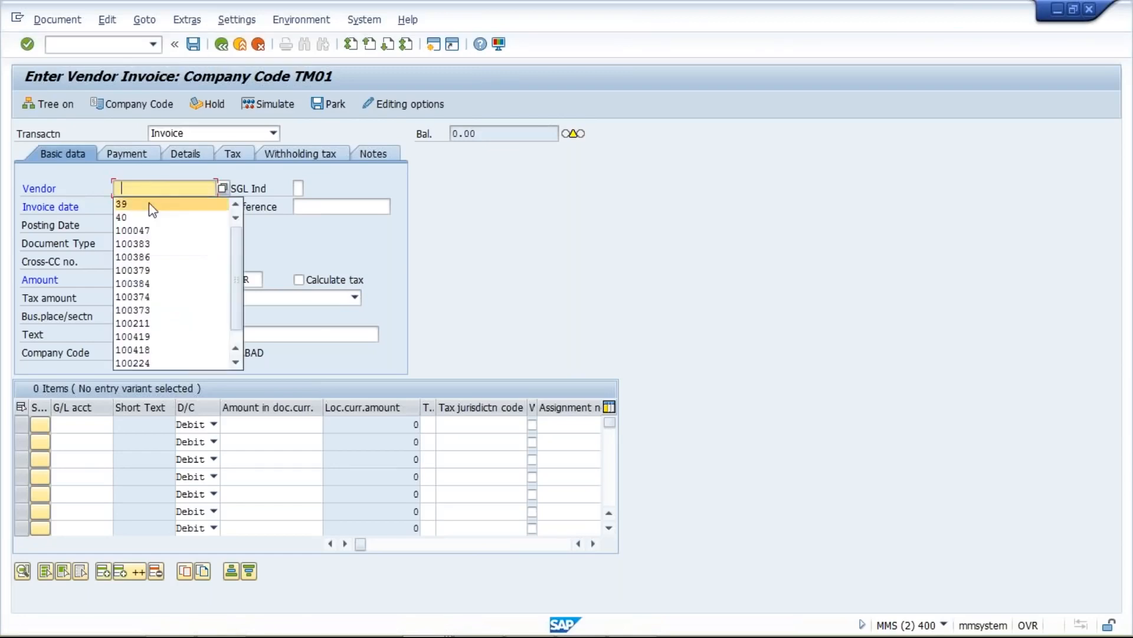
left_click(136, 157)
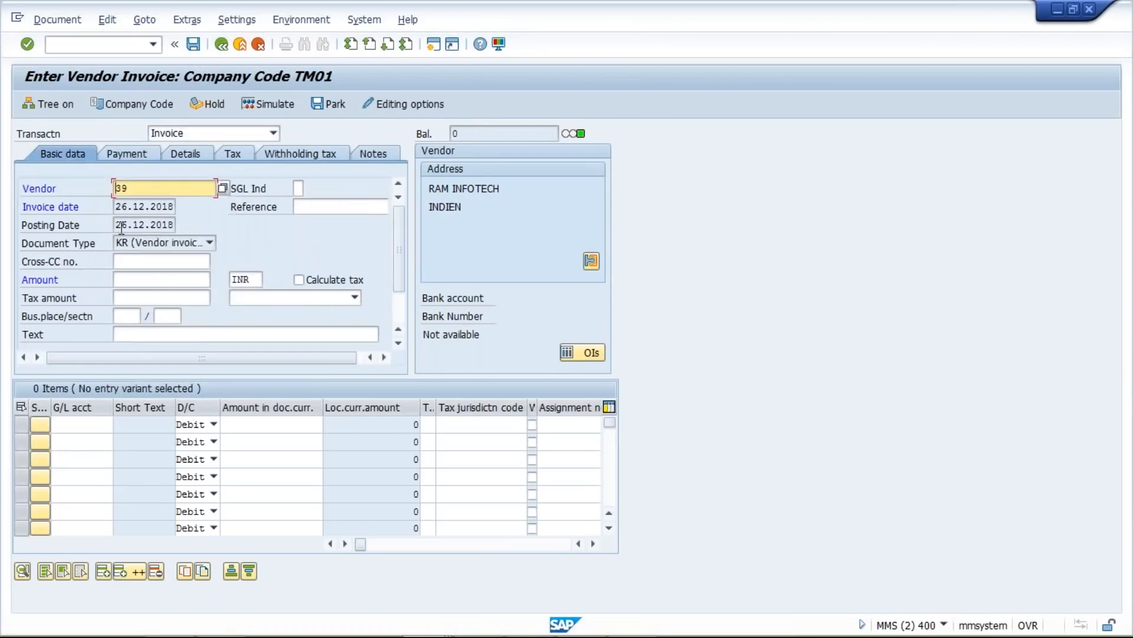
- Restart the invoice form again, refill vendor 39 and correct the invoice date to 25.12.2018
left_click(157, 44)
left_click(128, 54)
key("Return")
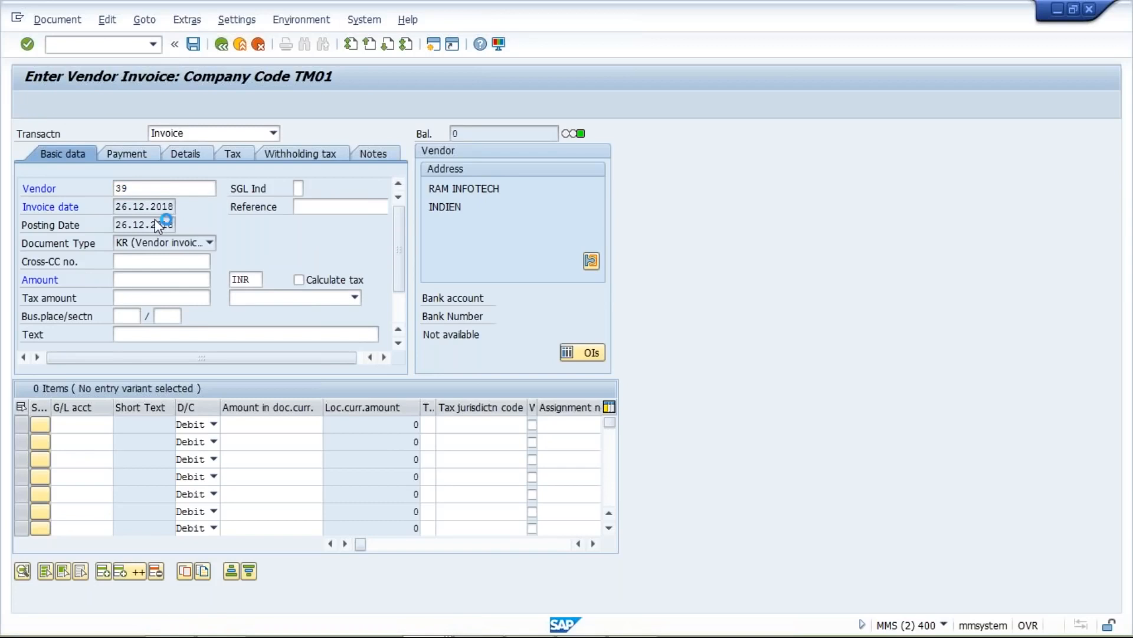
left_click(134, 191)
left_click(124, 200)
left_click(122, 206)
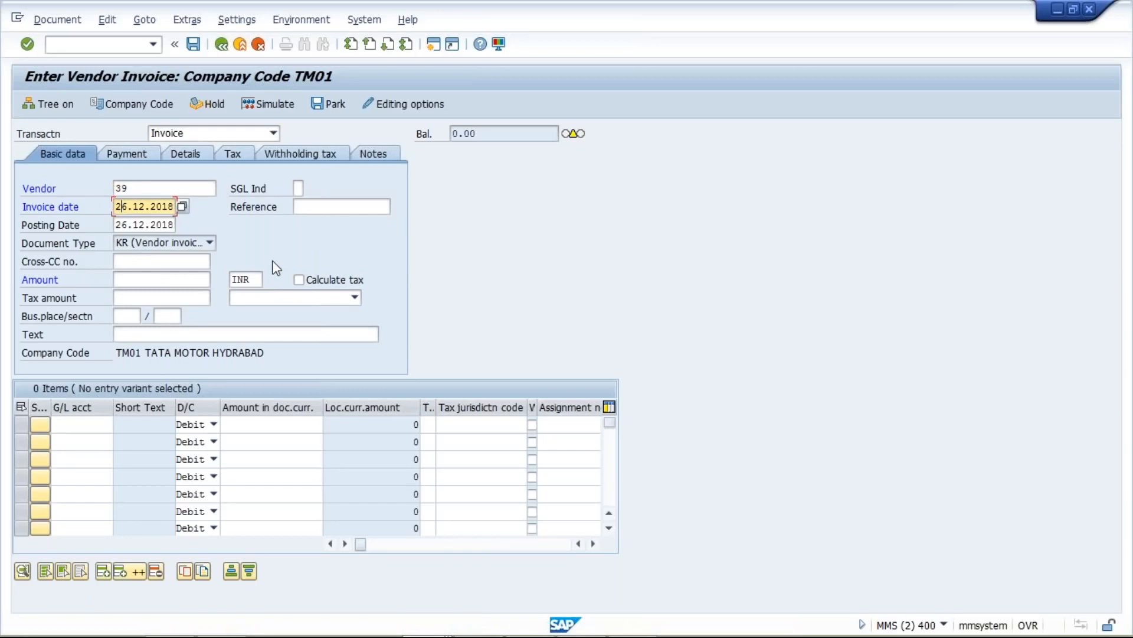
type("5")
- Set the invoice's posting date to 02.01.2019
left_click(118, 229)
type("02")
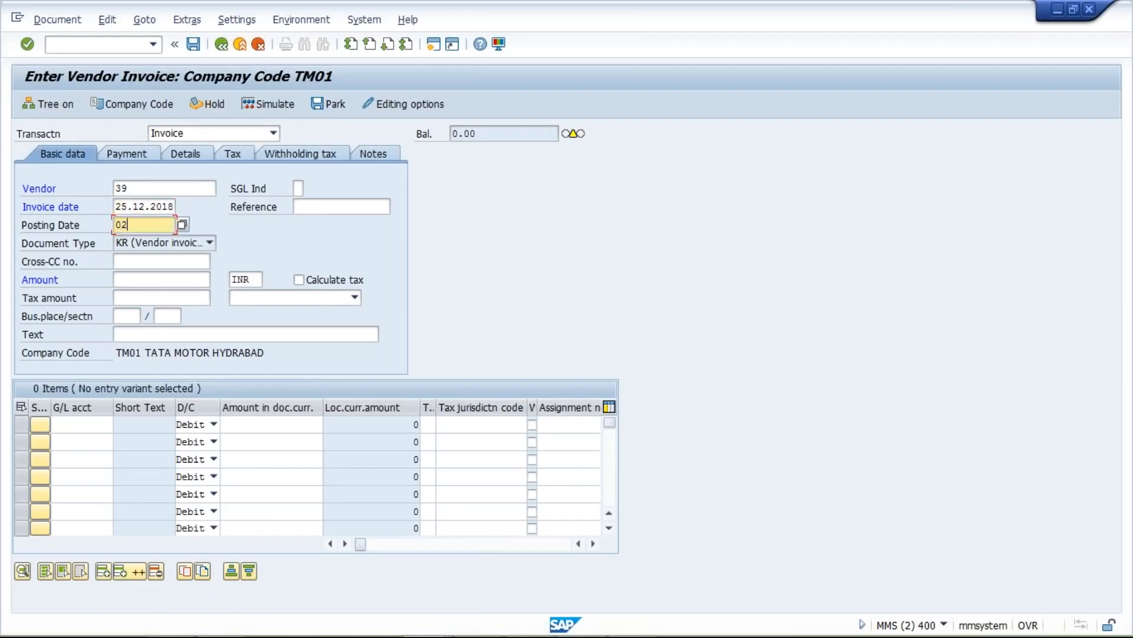
type(".01.2019")
left_click(139, 157)
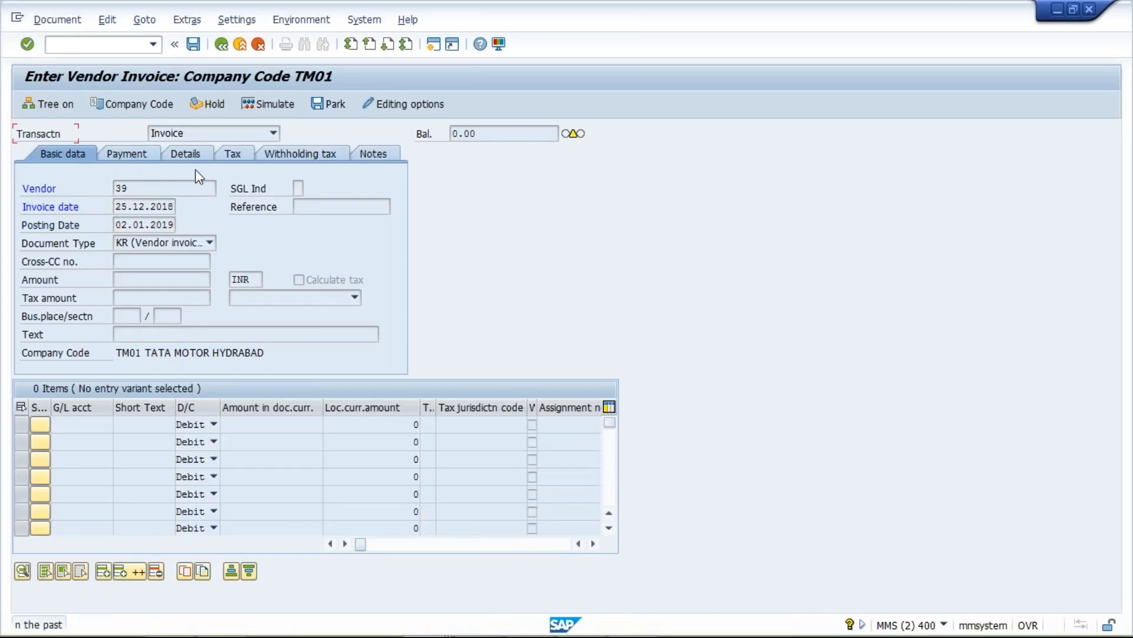
- Apply payment terms TST1 on the Payment tab, giving baseline date 31.01.2019
left_click(129, 153)
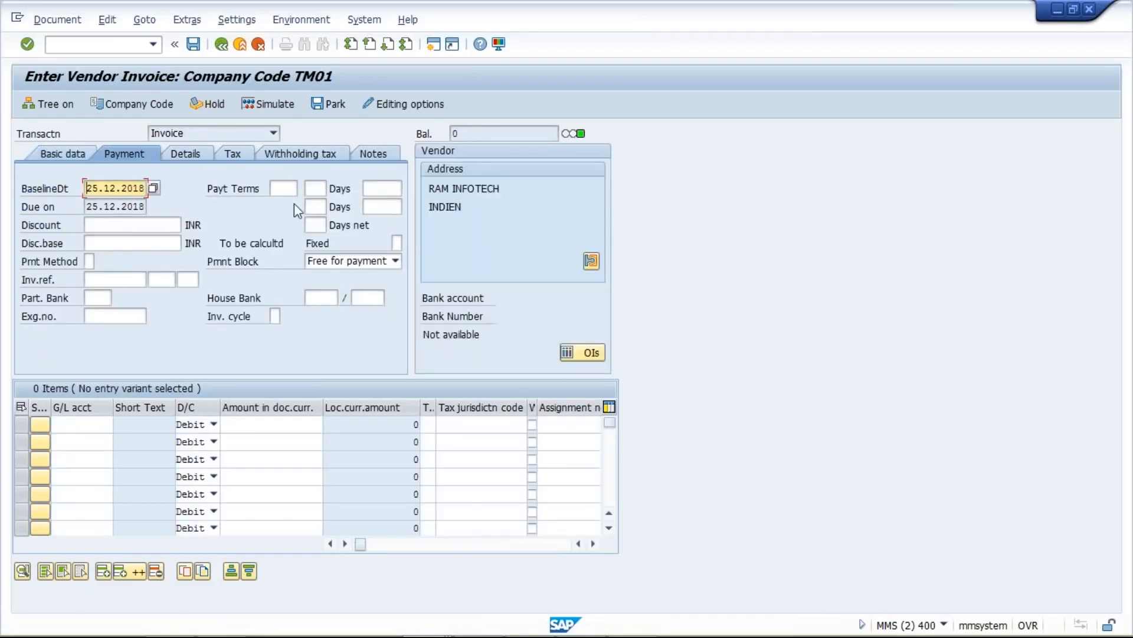
left_click(283, 187)
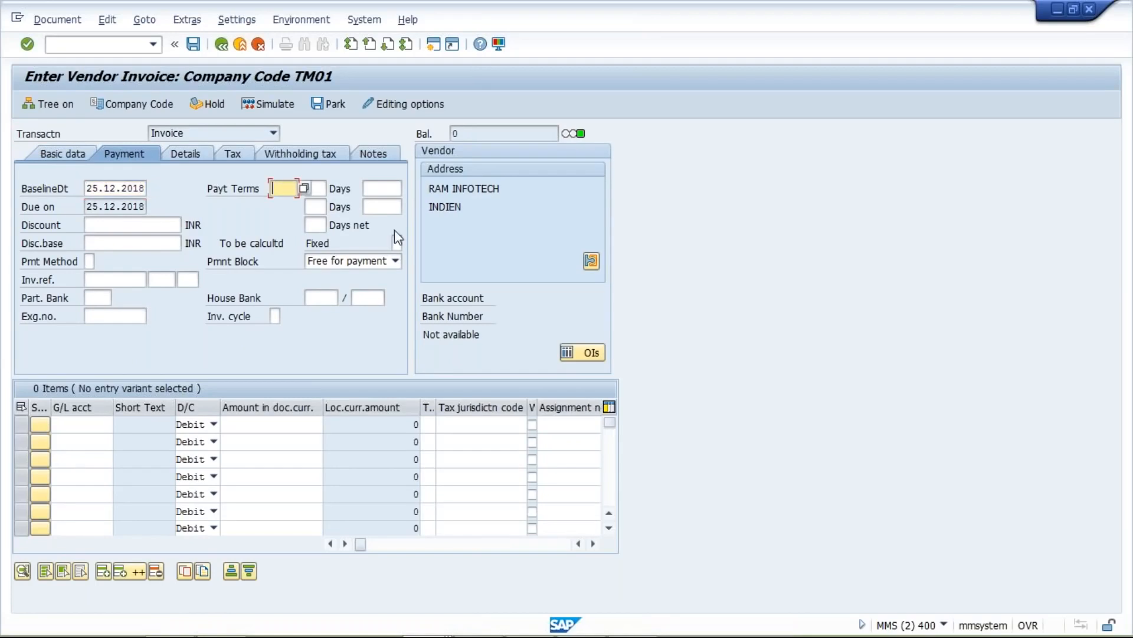
type("TST1")
key("Return")
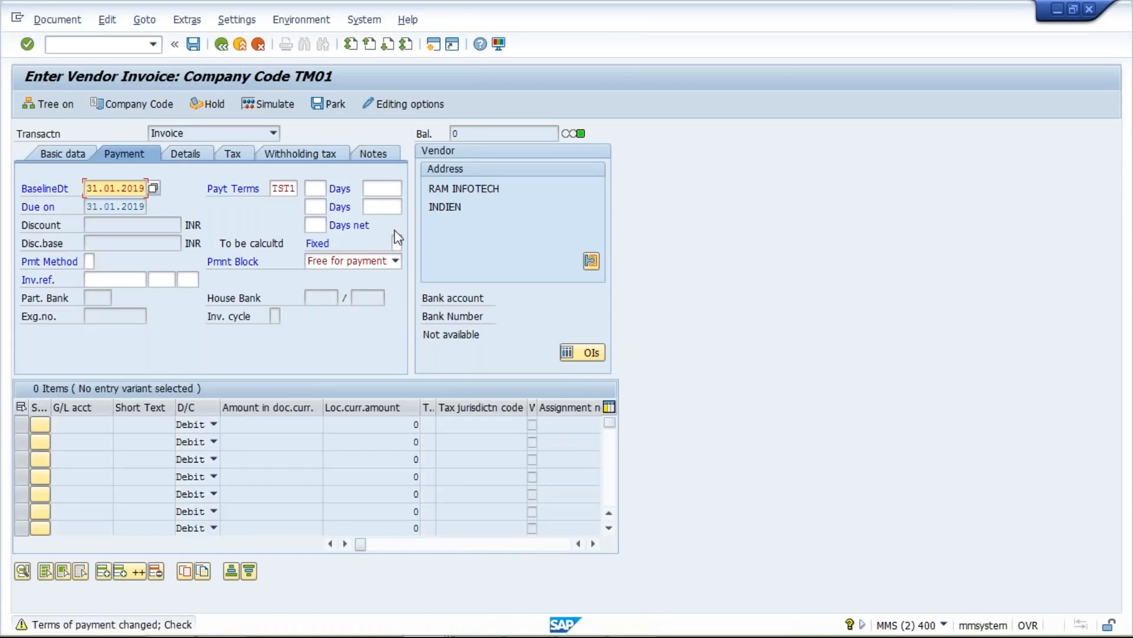
left_click(48, 153)
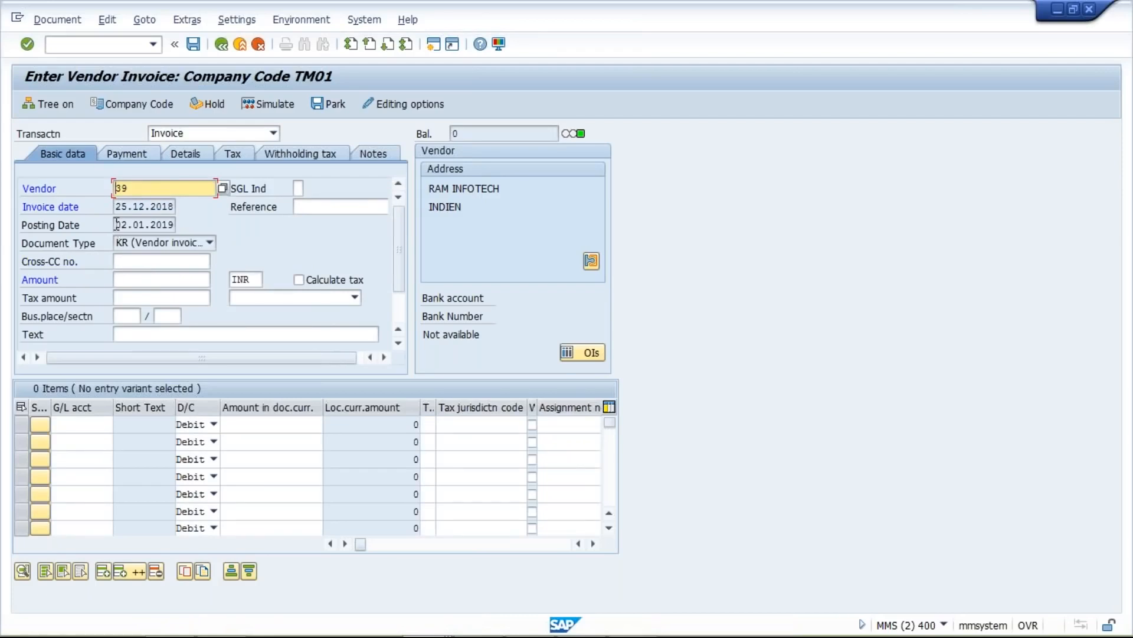
- Review the posting date, then check the due date 31.01.2019 under TST1 on the Payment tab
left_click_drag(116, 224, 174, 225)
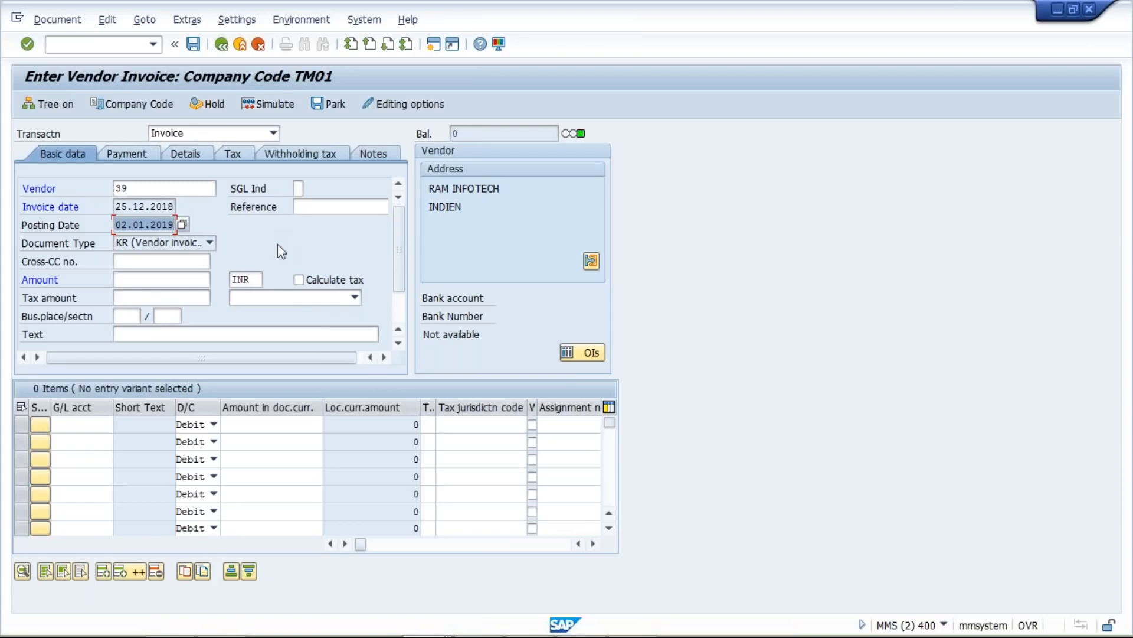
left_click(148, 155)
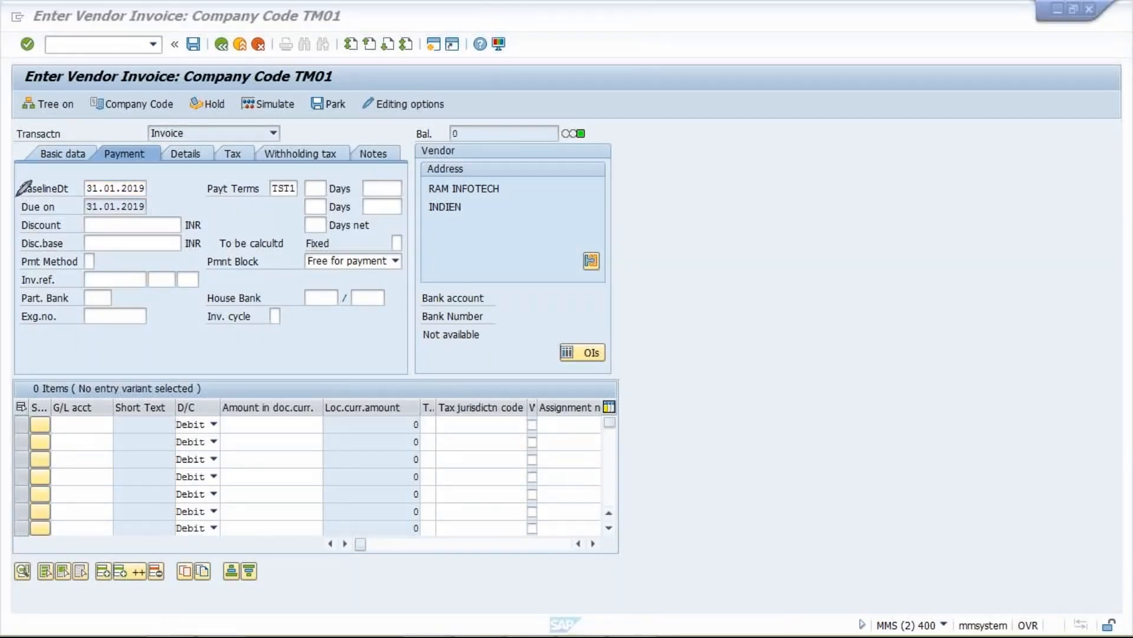
mouse_move(14, 199)
left_mouse_down()
mouse_move(168, 200)
mouse_move(17, 198)
left_mouse_up()
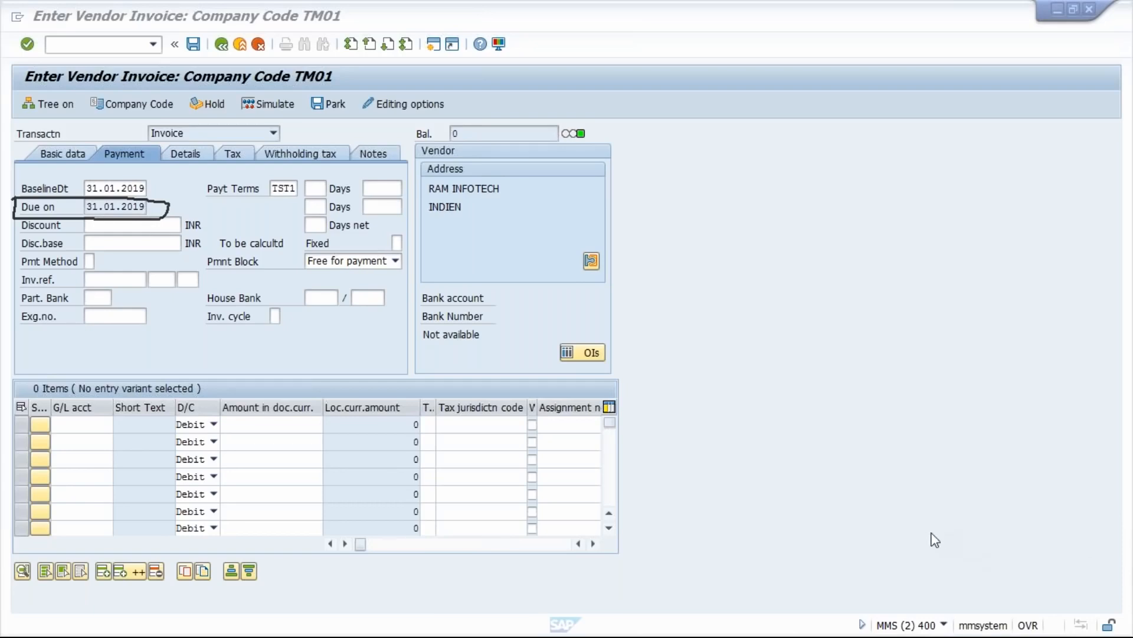
mouse_move(511, 627)
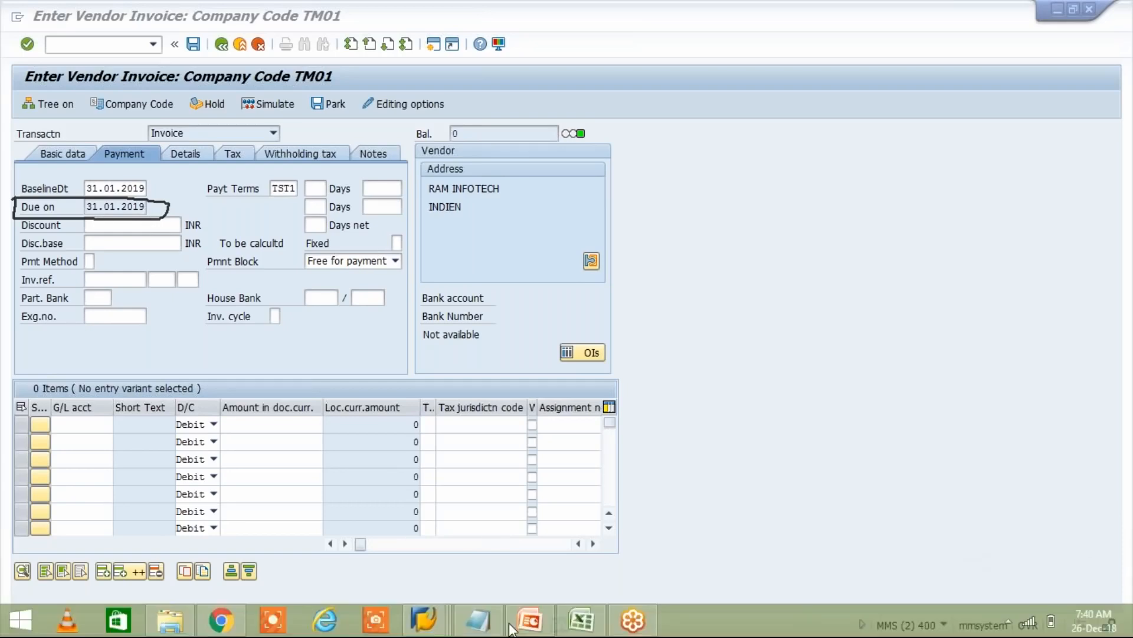
mouse_move(442, 627)
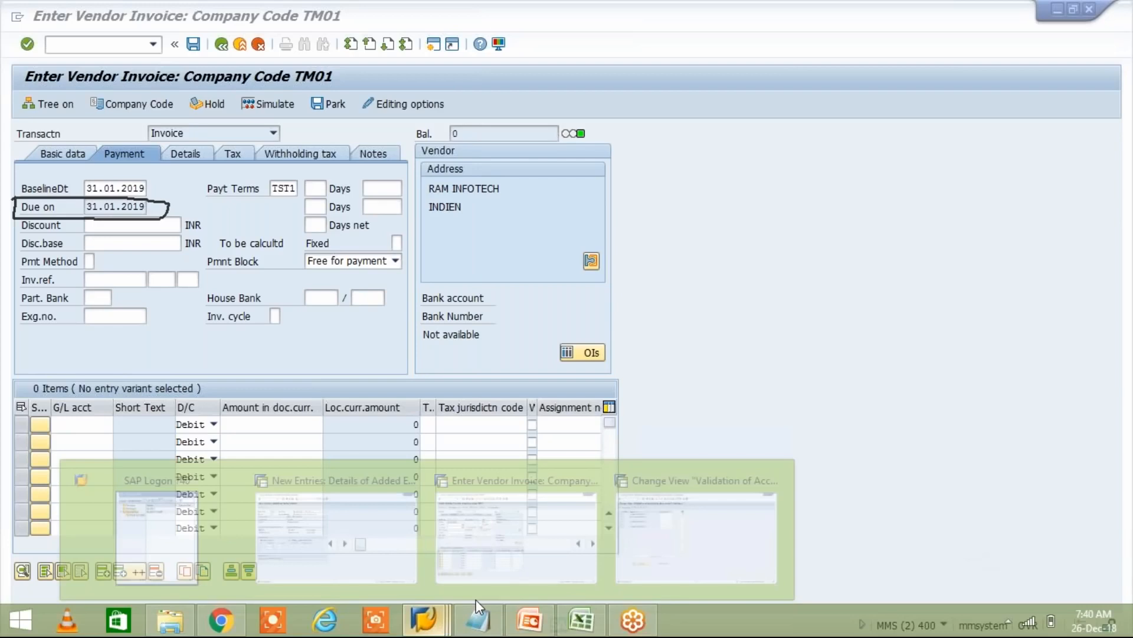
left_click(333, 541)
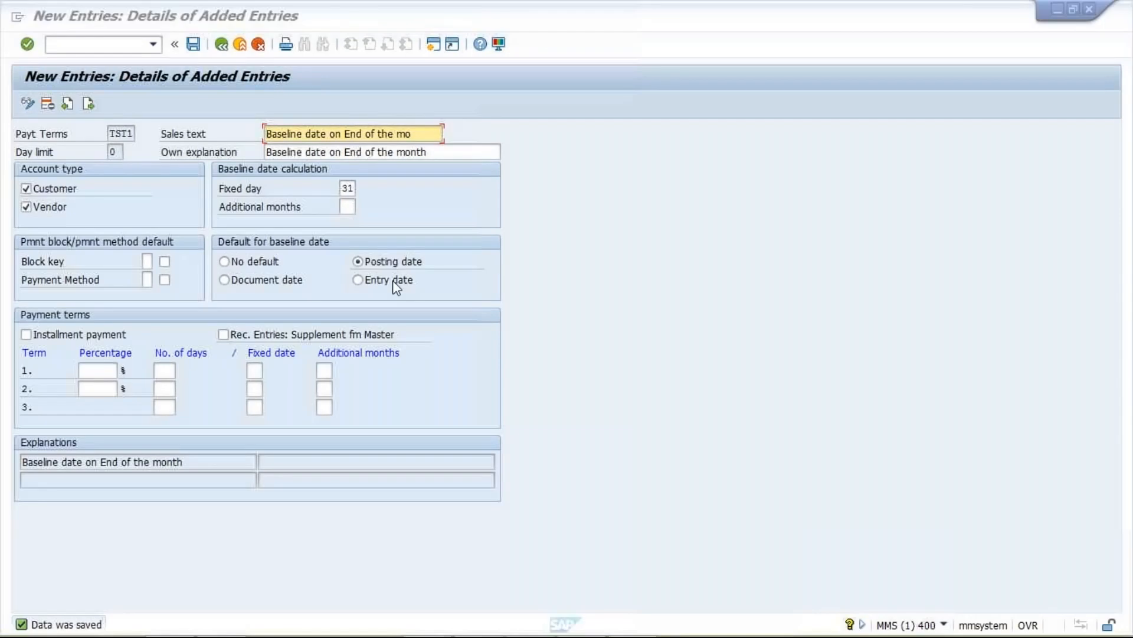
mouse_move(476, 617)
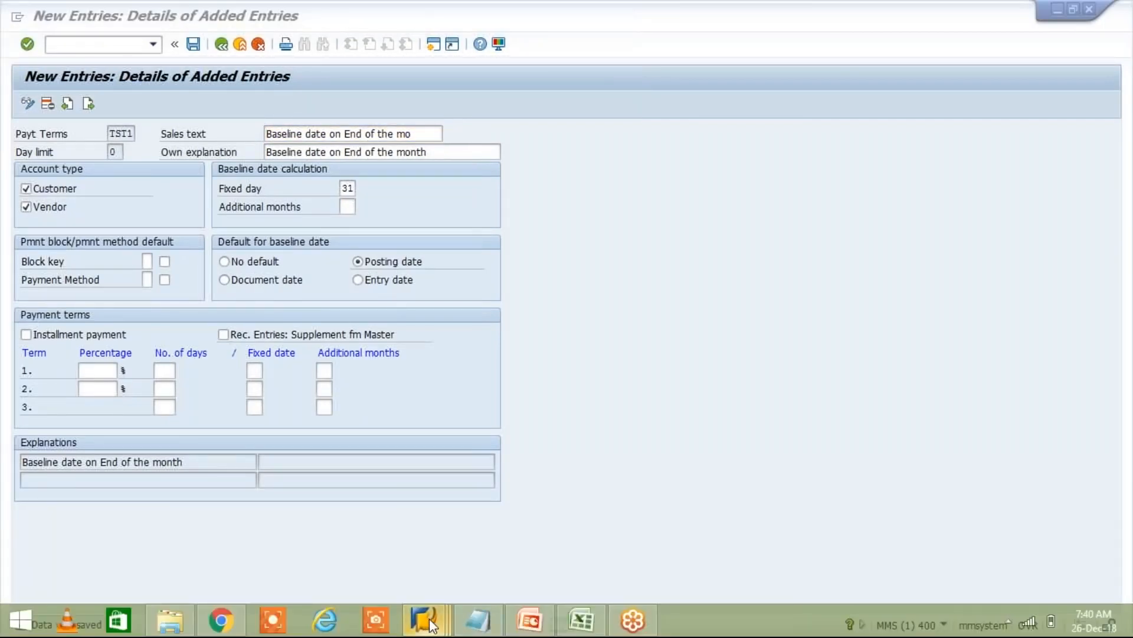
mouse_move(432, 624)
left_click(499, 527)
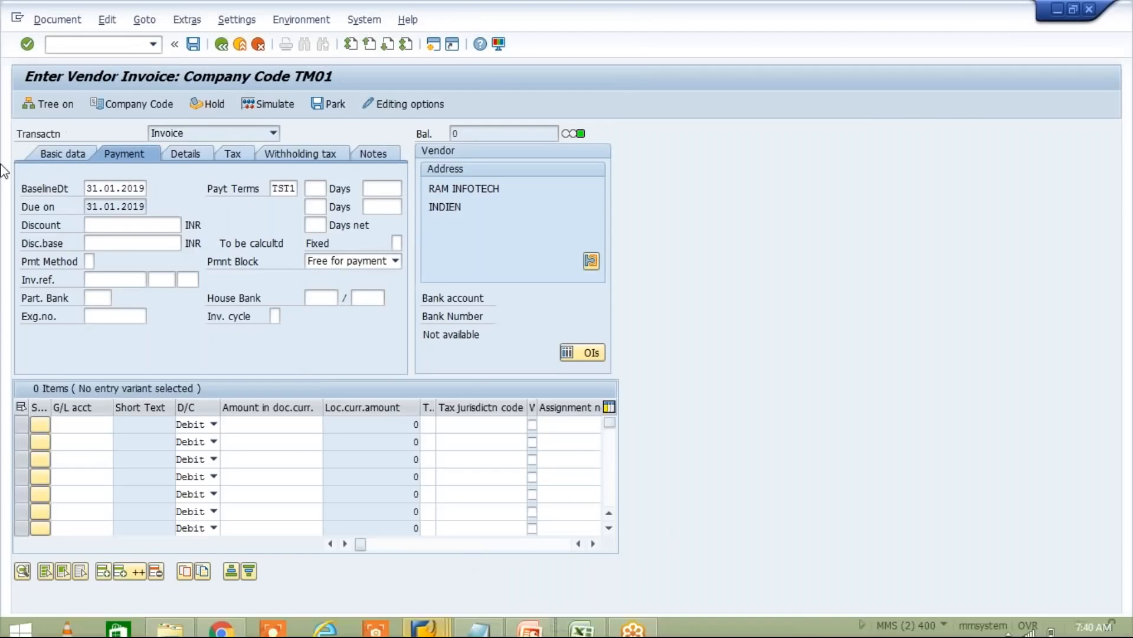
- Review the invoice date 25.12.2018 on the Basic data tab
left_click(56, 155)
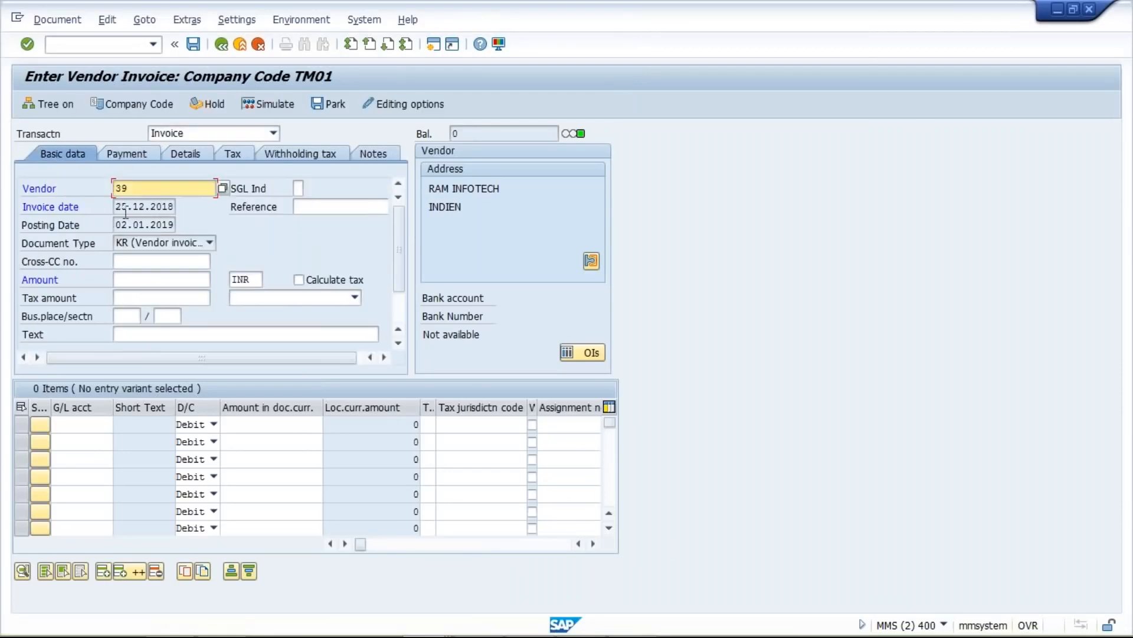
left_click(118, 207)
left_click_drag(157, 208, 113, 210)
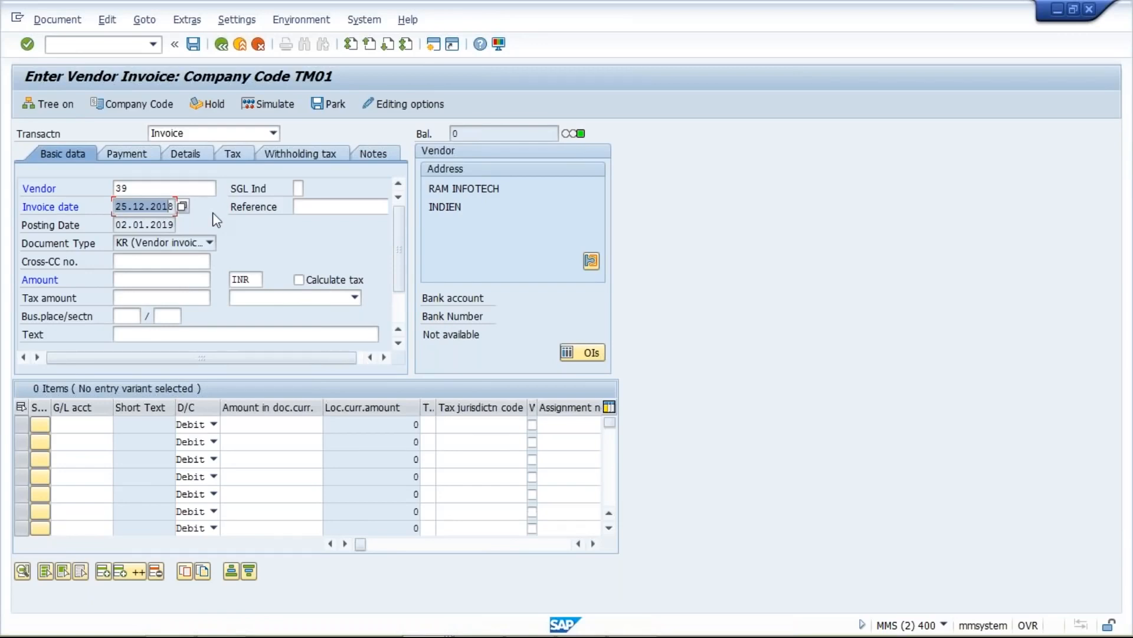
left_click_drag(178, 209, 240, 213)
left_click_drag(313, 242, 215, 211)
- Check the due date 31.01.2019, then bring the Excel date sheet forward at cell I6
left_click(128, 153)
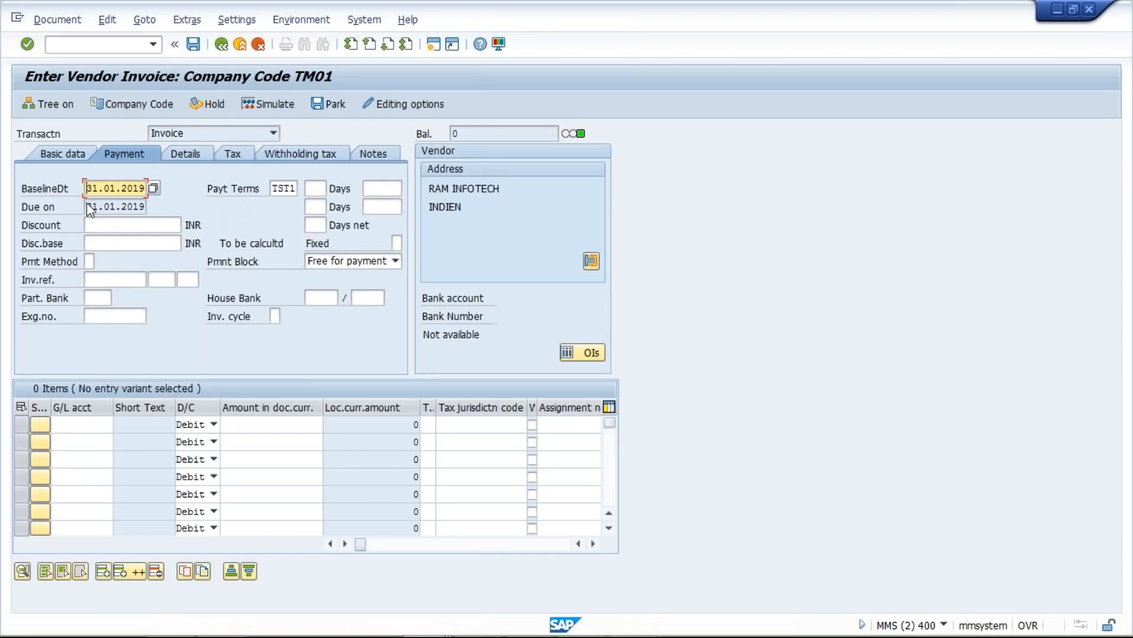
key("Tab")
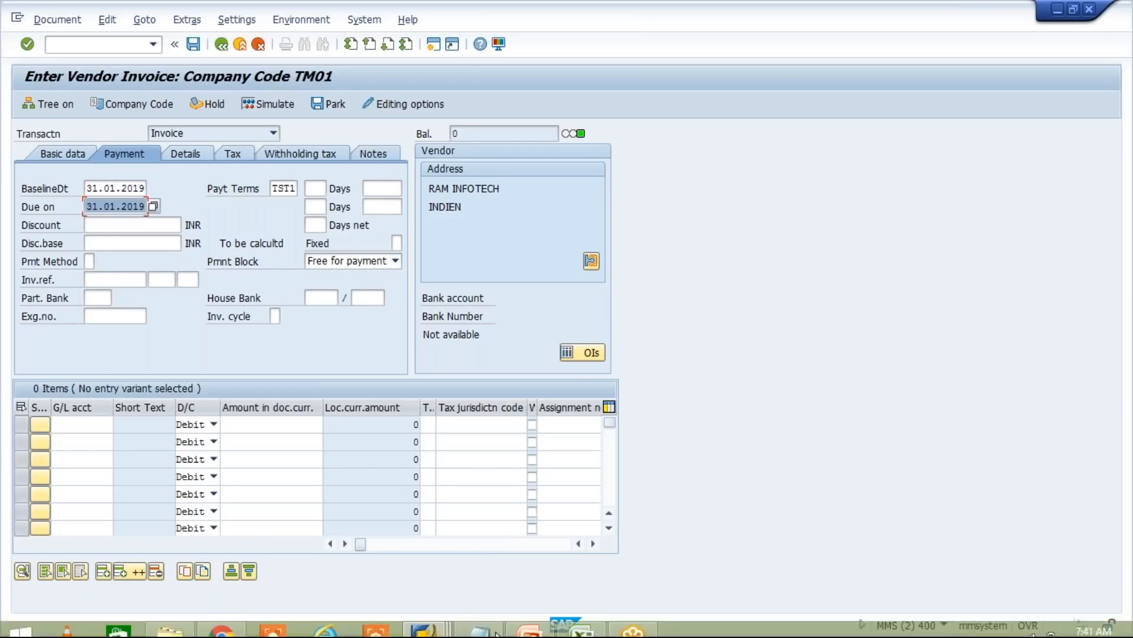
mouse_move(592, 620)
left_click(592, 620)
left_click(470, 245)
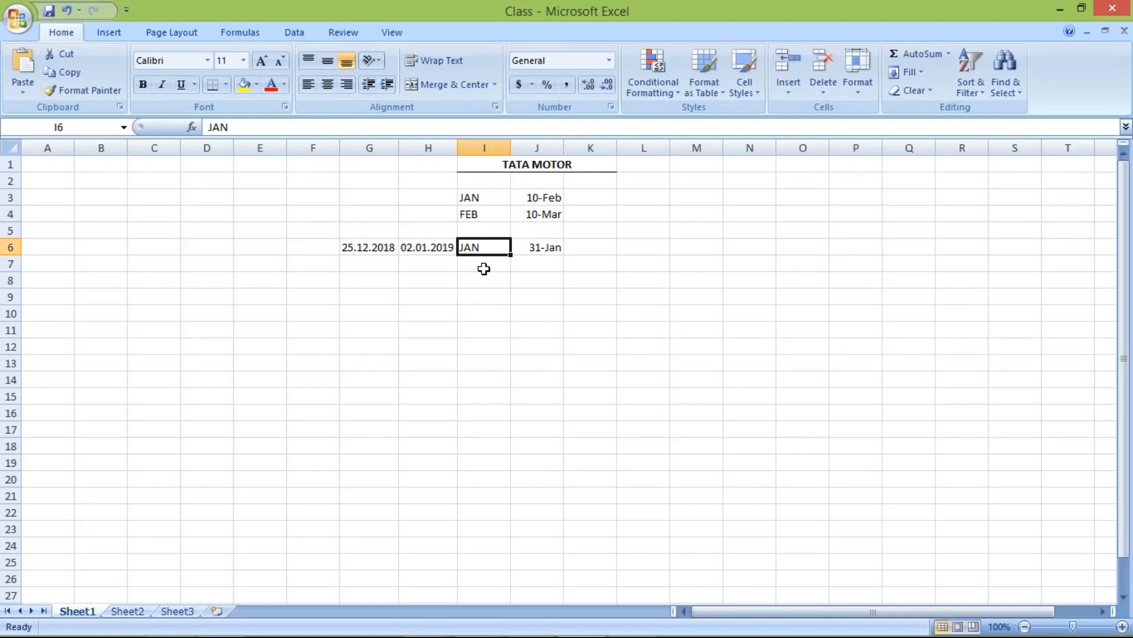
- Leave Excel and return to the SAP invoice's Basic data tab
key("ctrl+2")
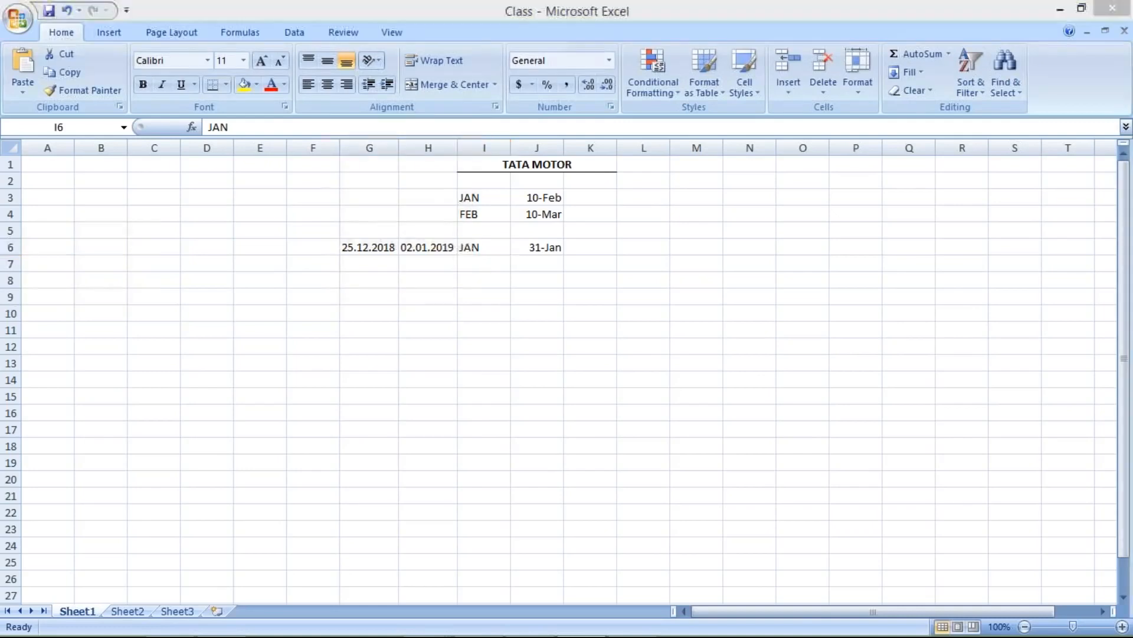
key("alt+Tab")
left_click(77, 153)
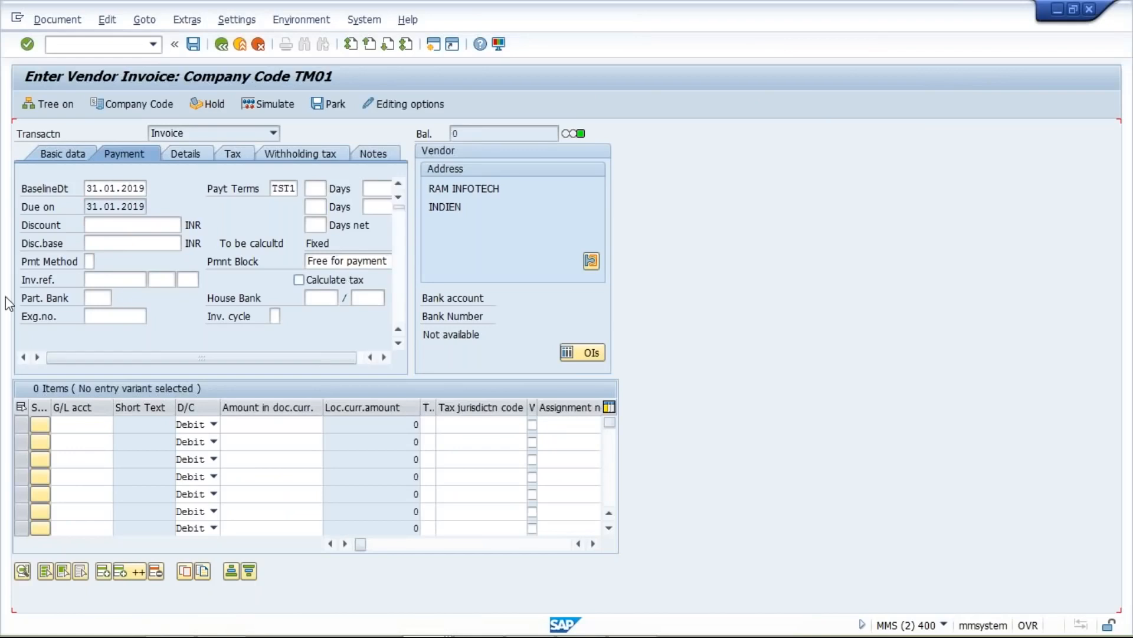
- Restart transaction /NFB60 to get a blank vendor invoice
left_click(153, 44)
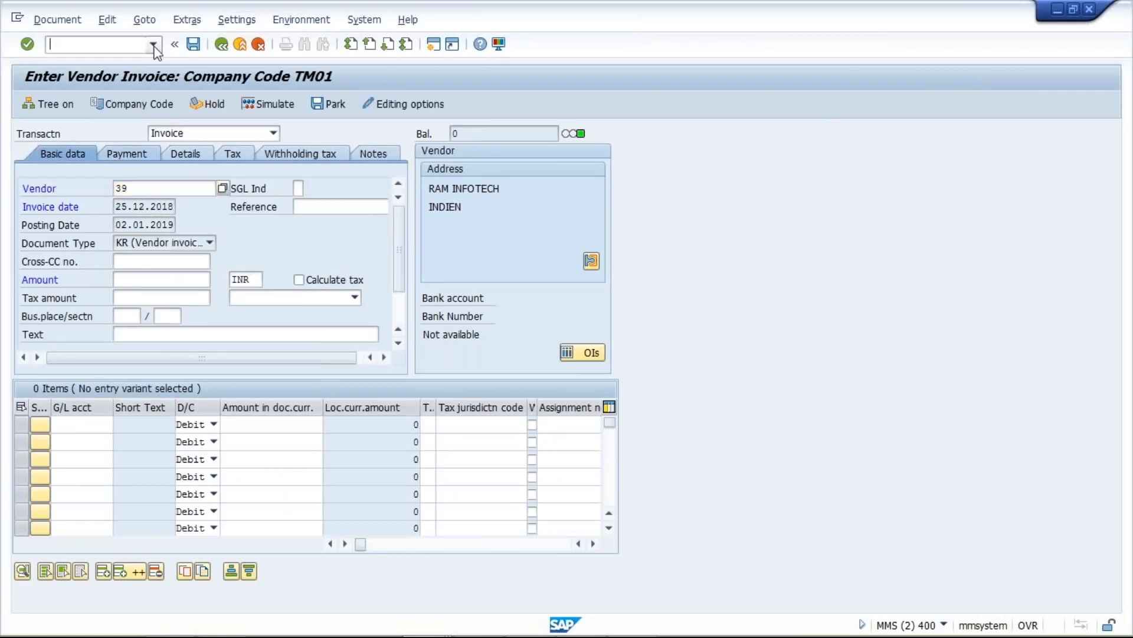
type("/NFB60")
key("Return")
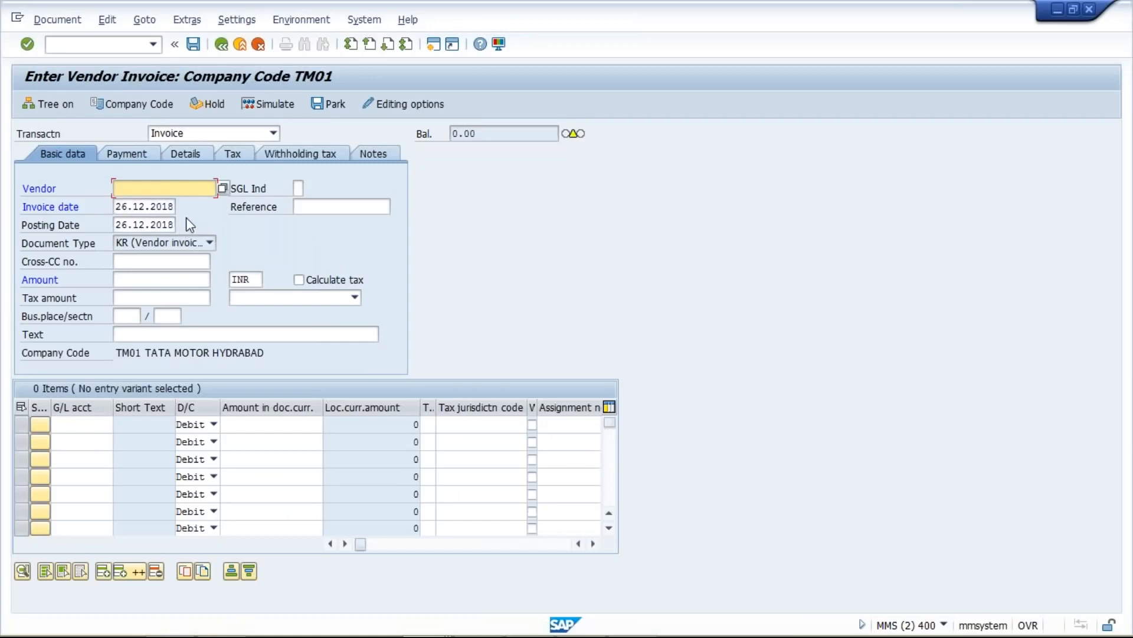
- Check the TST1 payment terms explanation, then return to the blank invoice
left_click(426, 621)
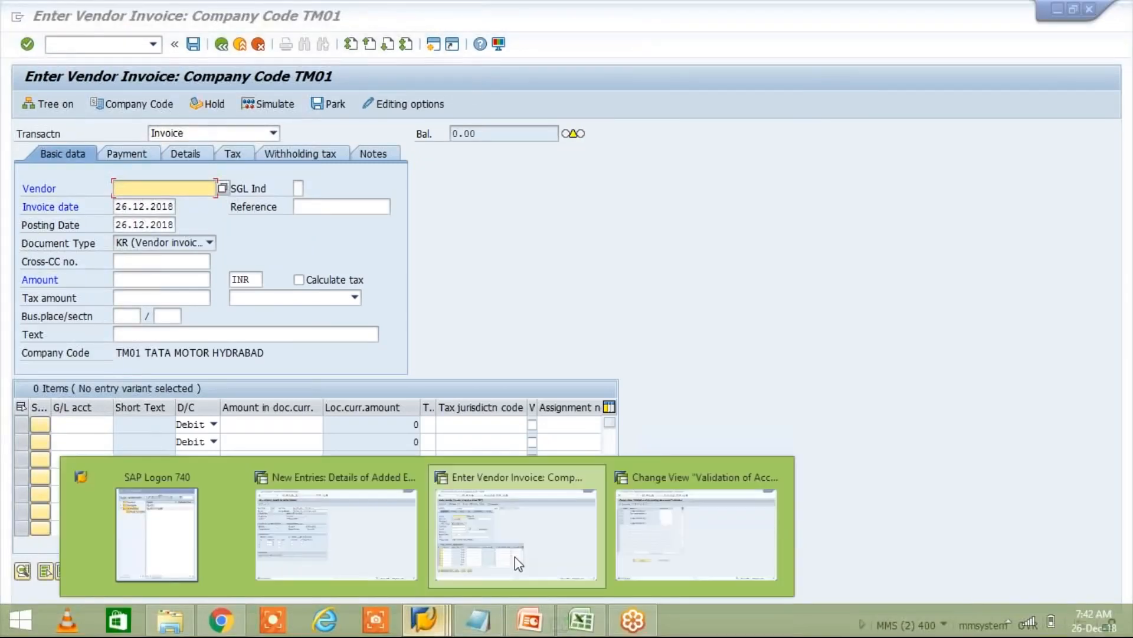
left_click(378, 531)
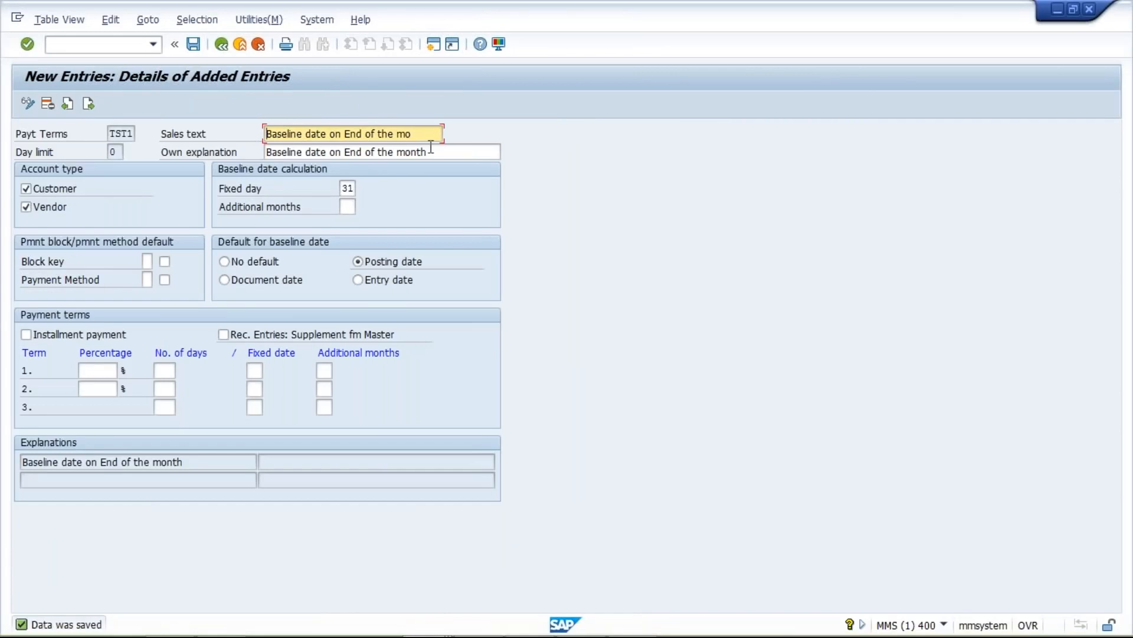
left_click_drag(183, 462, 83, 462)
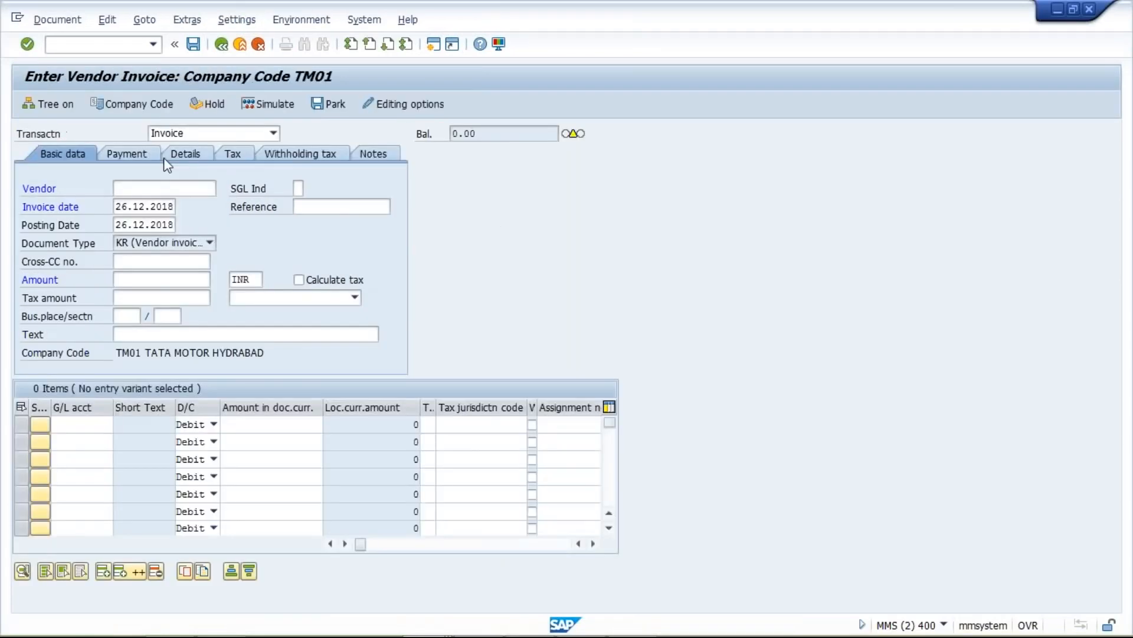
left_click(164, 188)
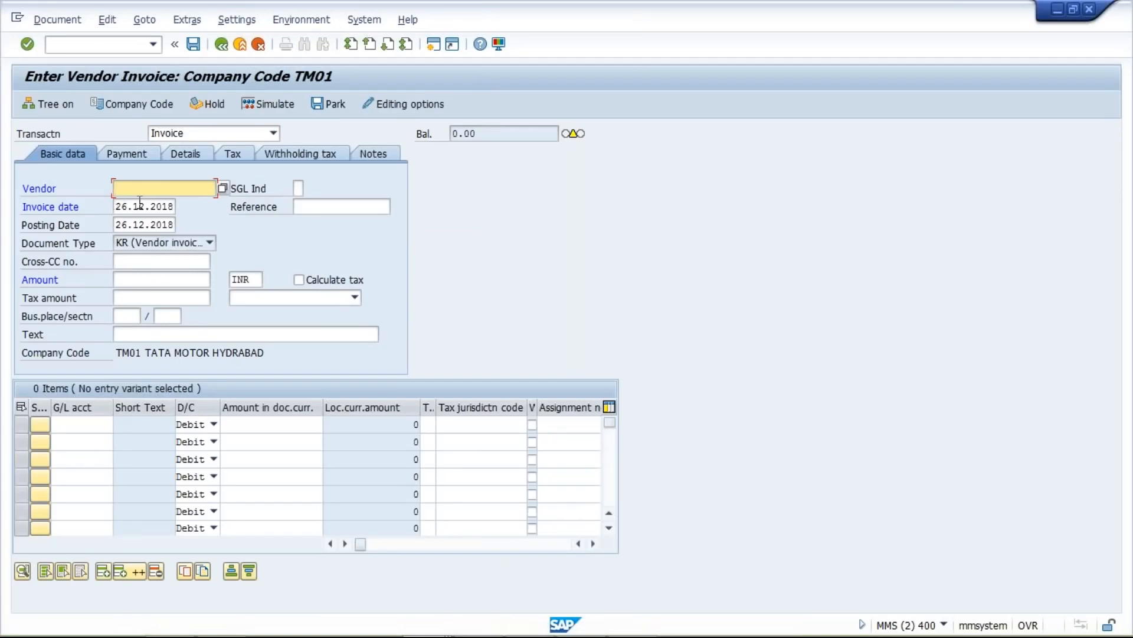
- Fill in the vendor from history and set invoice and posting dates to 16.02.2019
left_click(146, 210)
left_click(119, 206)
double_click(118, 206)
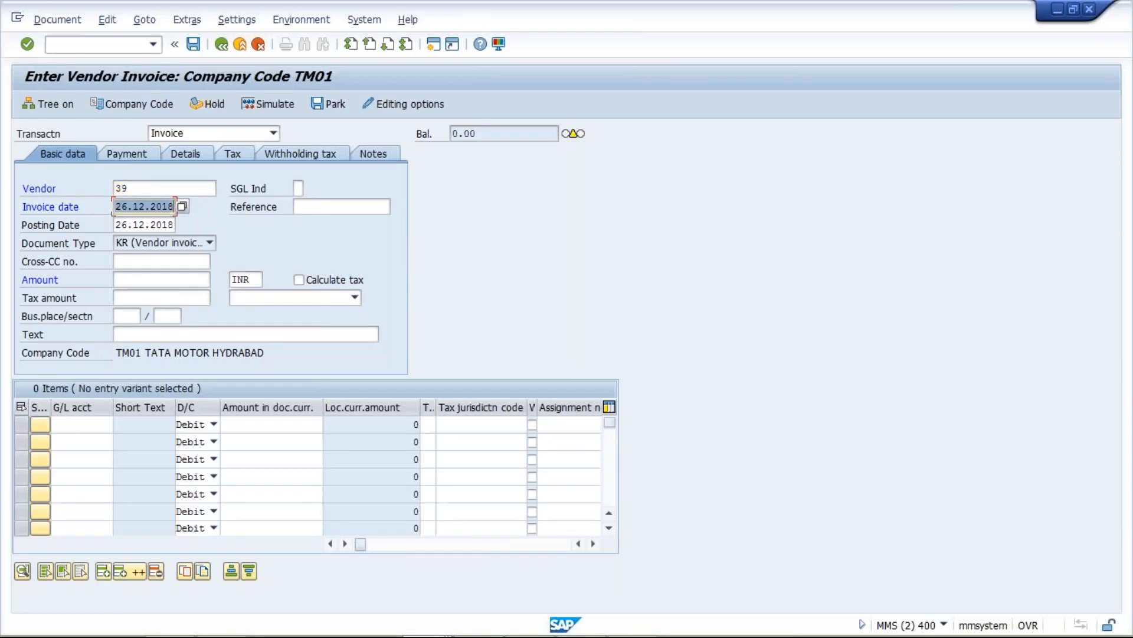
key("BackSpace")
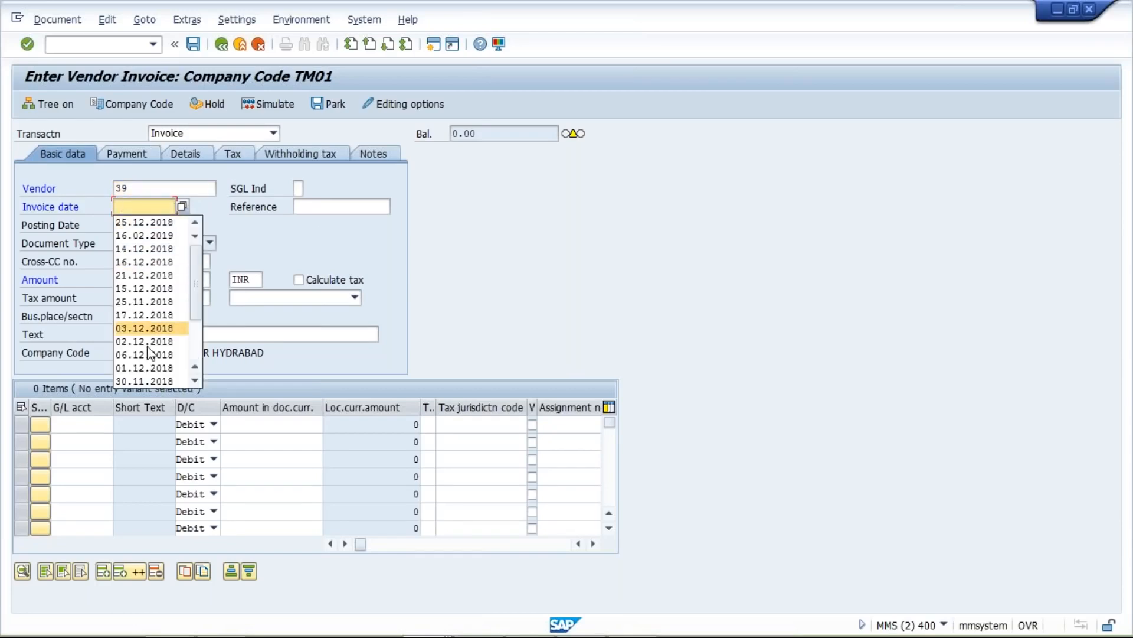
left_click(139, 236)
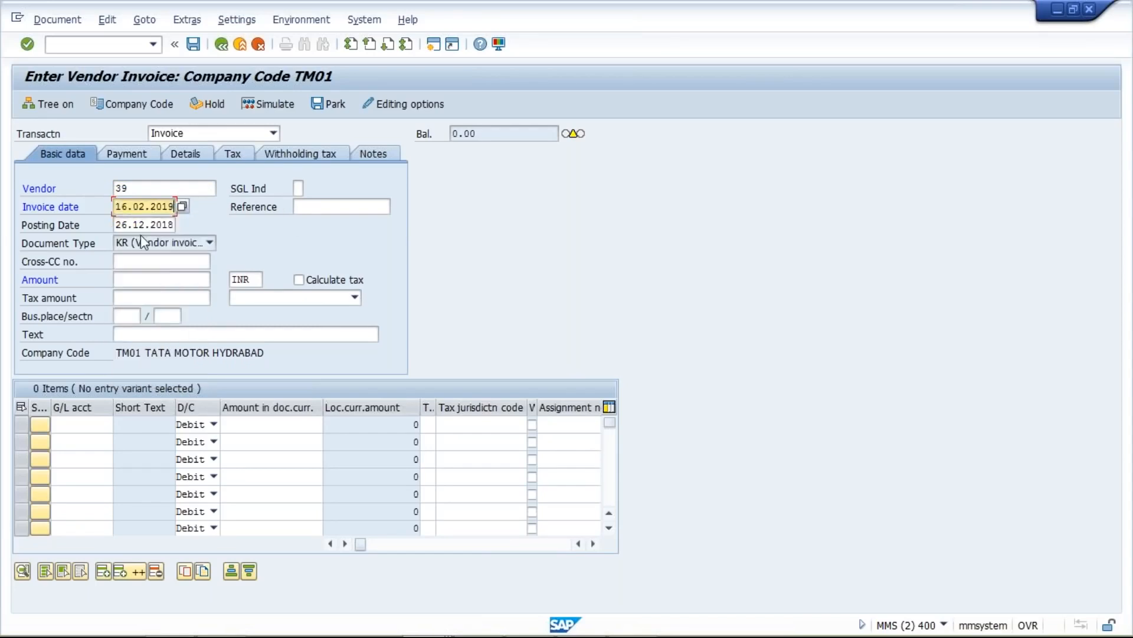
double_click(119, 225)
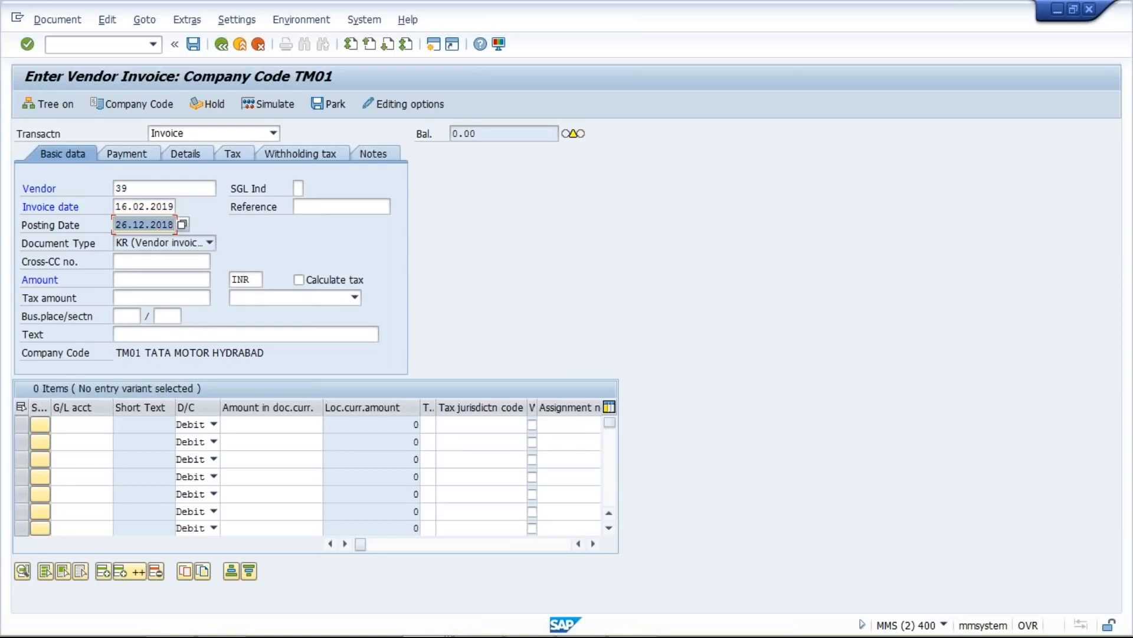
type("16.02.2019")
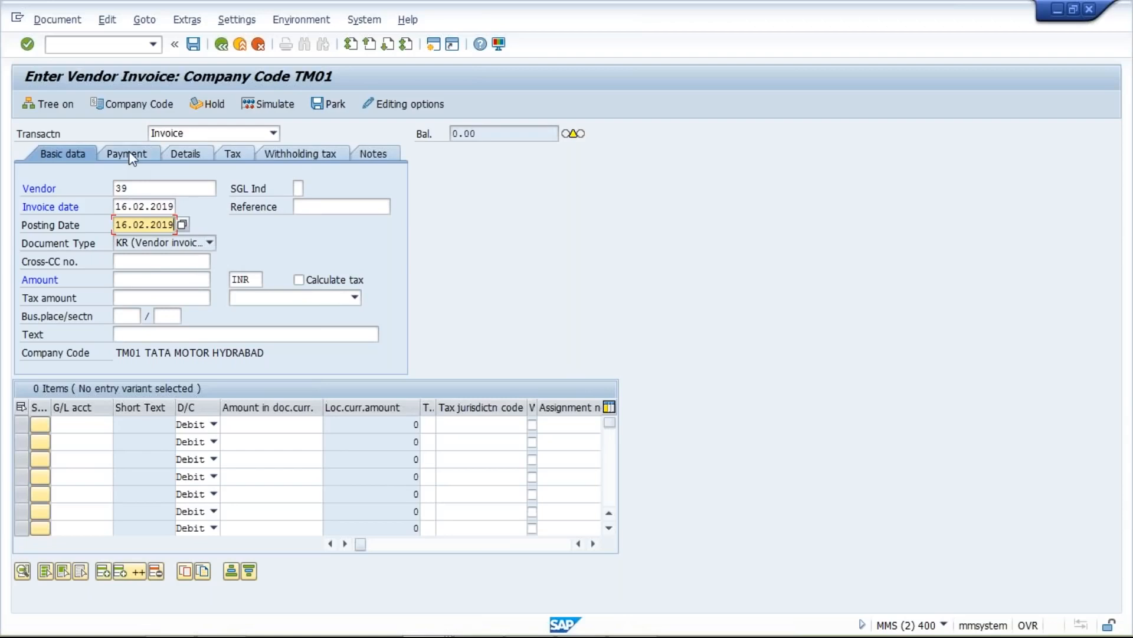
key("Return")
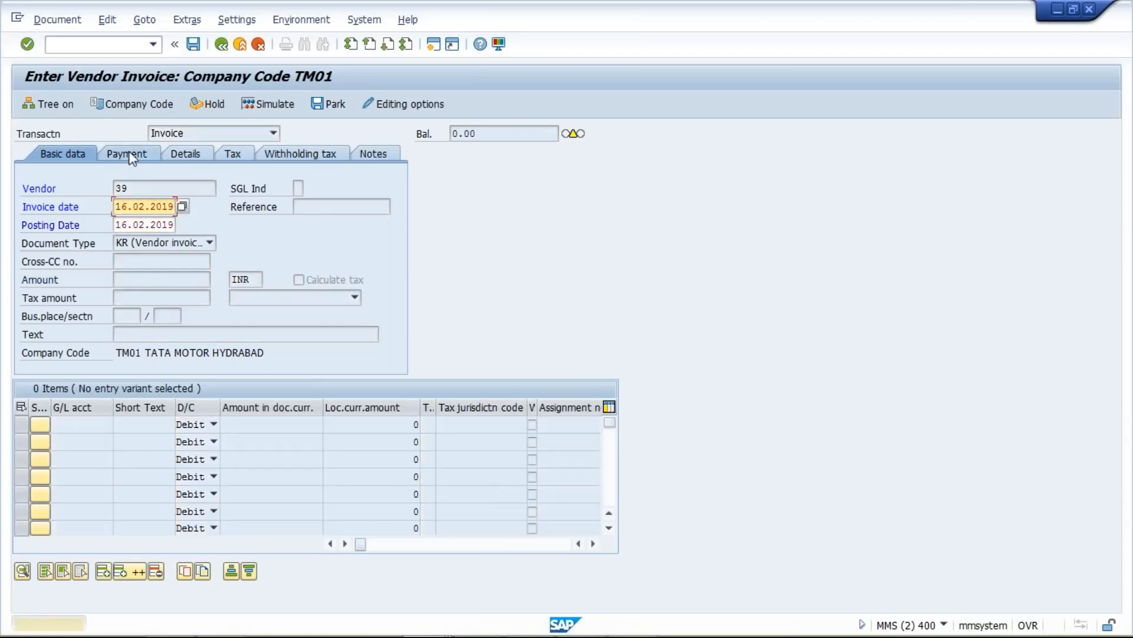
key("Return")
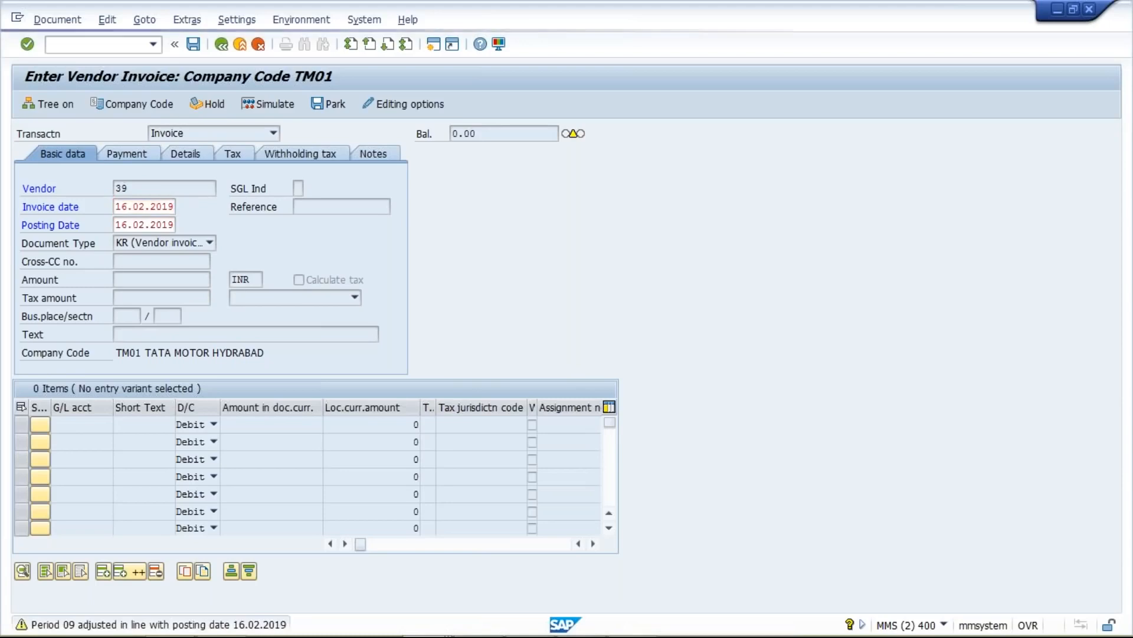
- Set payment terms TST1 on the Payment tab and accept the warning
left_click(124, 154)
left_click(286, 188)
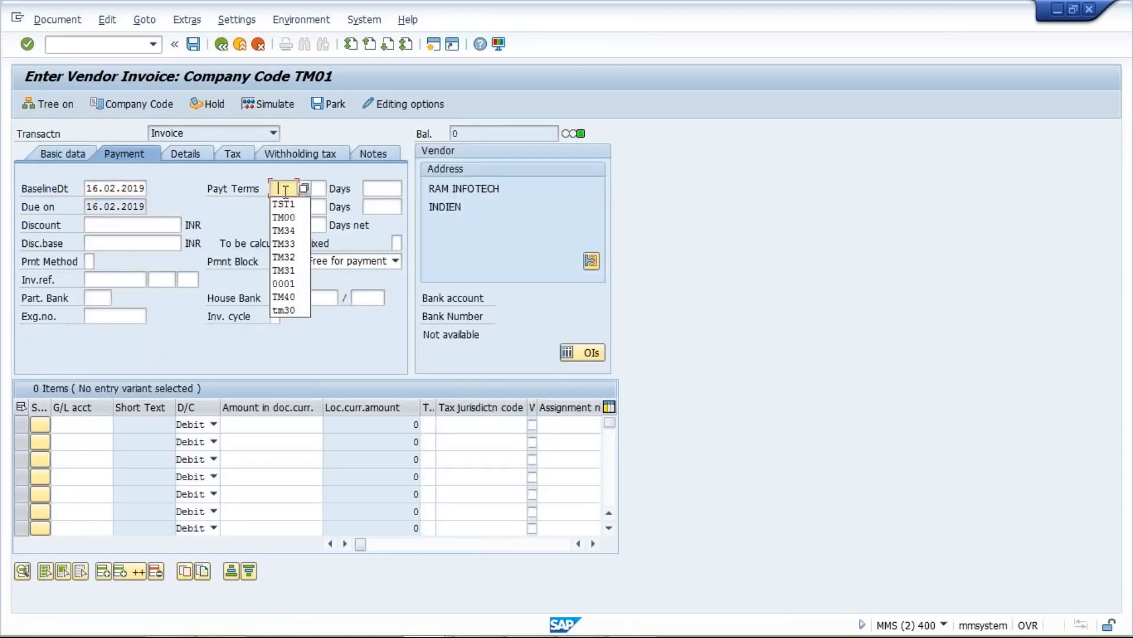
left_click(302, 205)
key("Return")
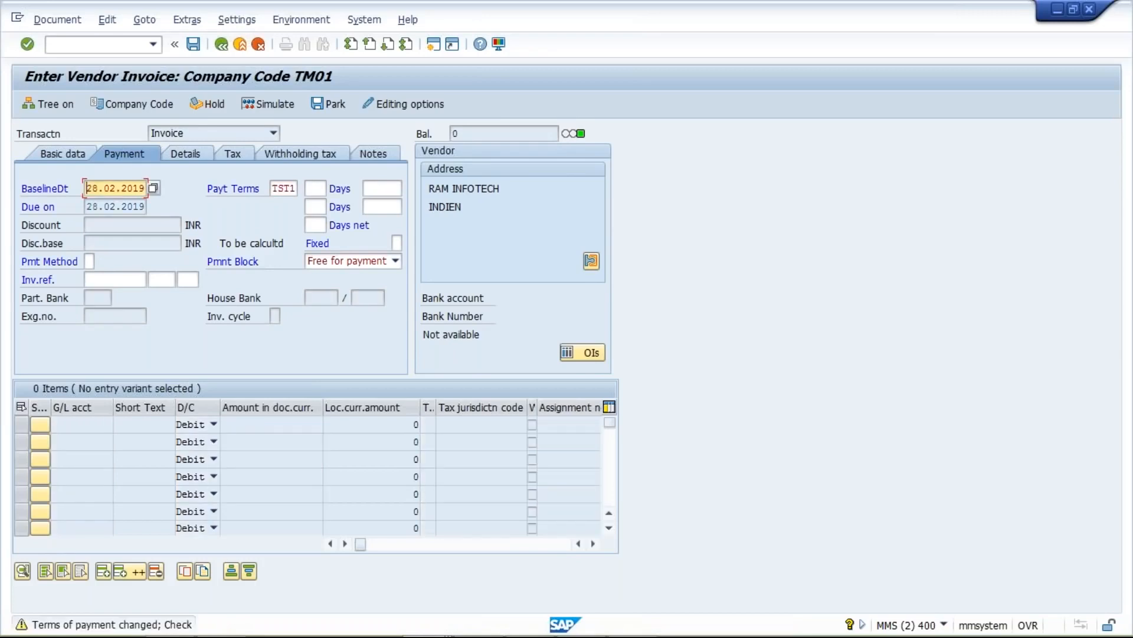
key("Return")
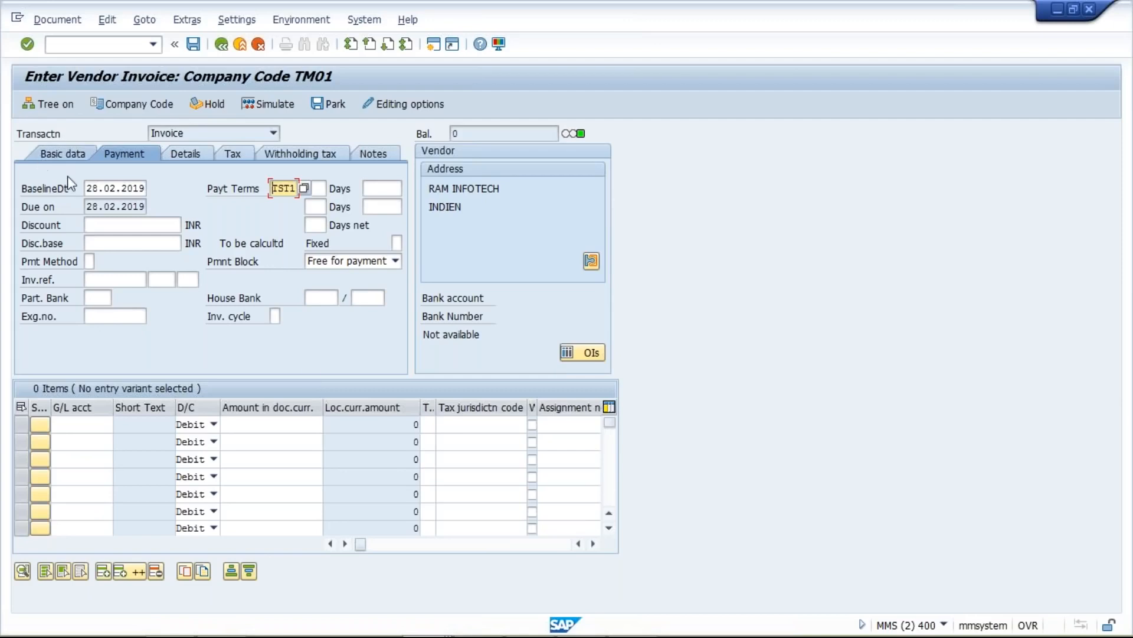
- Return the invoice to Basic data, then bring the TST1 entry forward and select Day limit
left_click(66, 152)
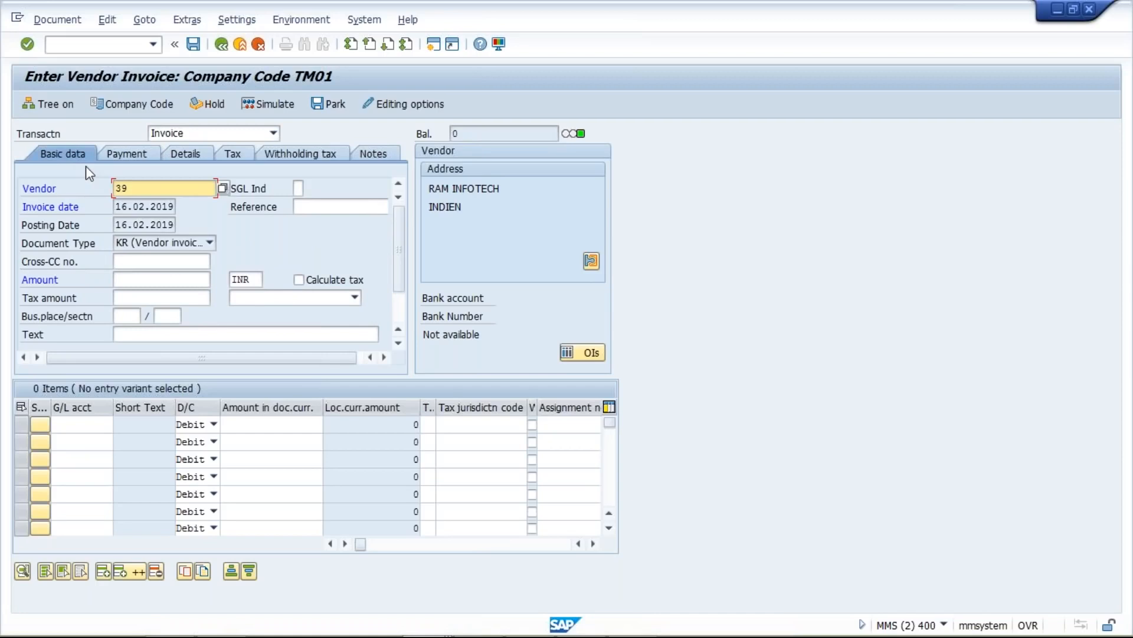
mouse_move(437, 631)
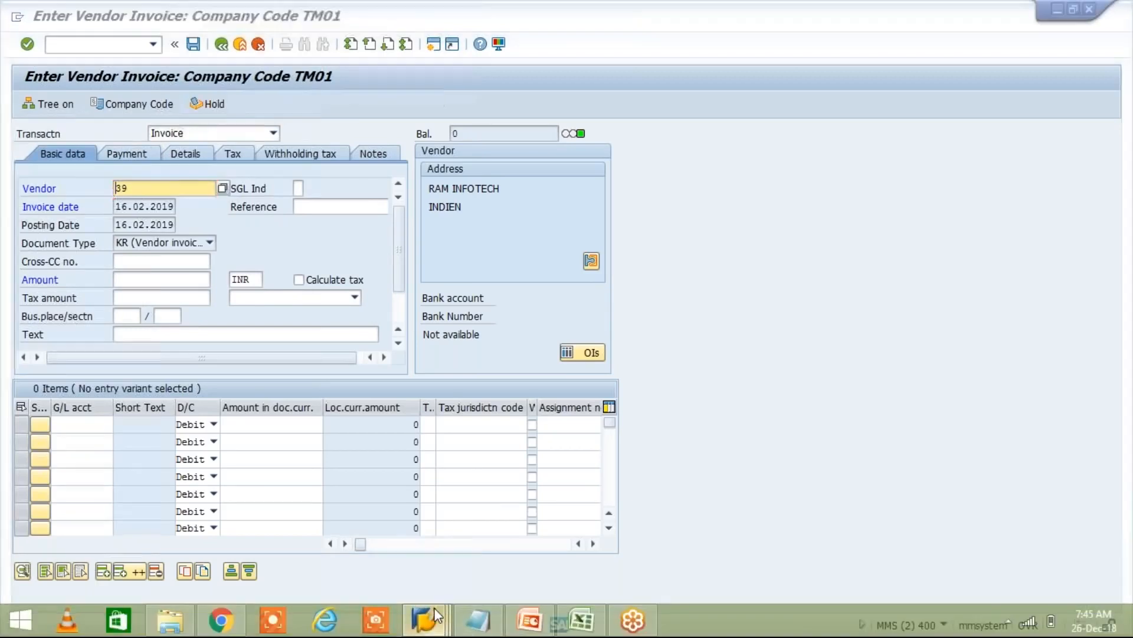
left_click(437, 616)
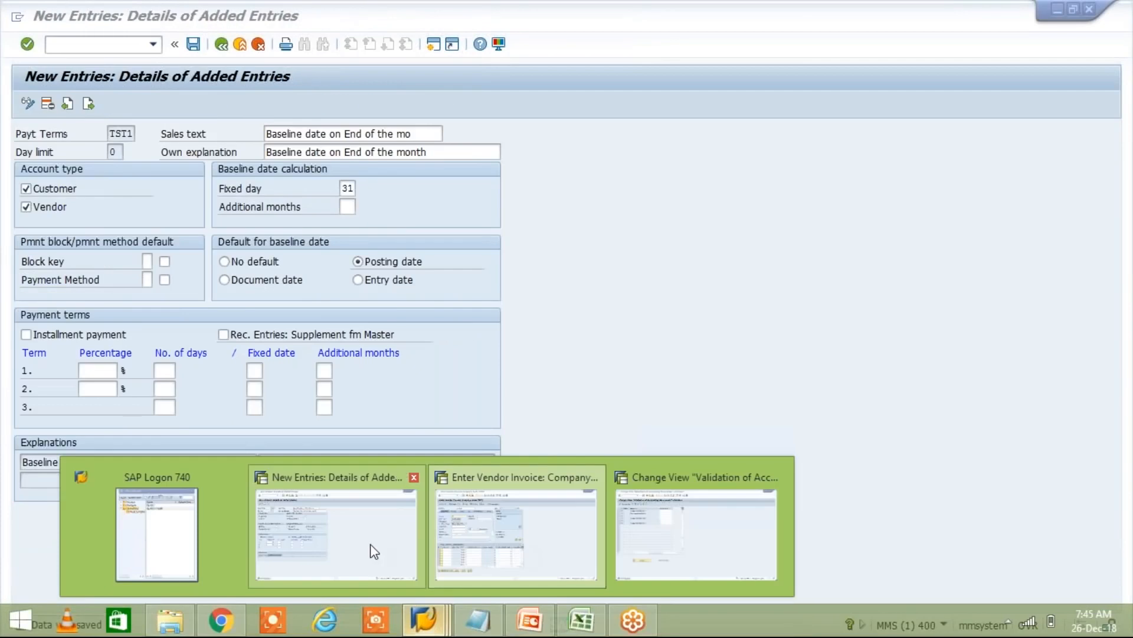
left_click(374, 551)
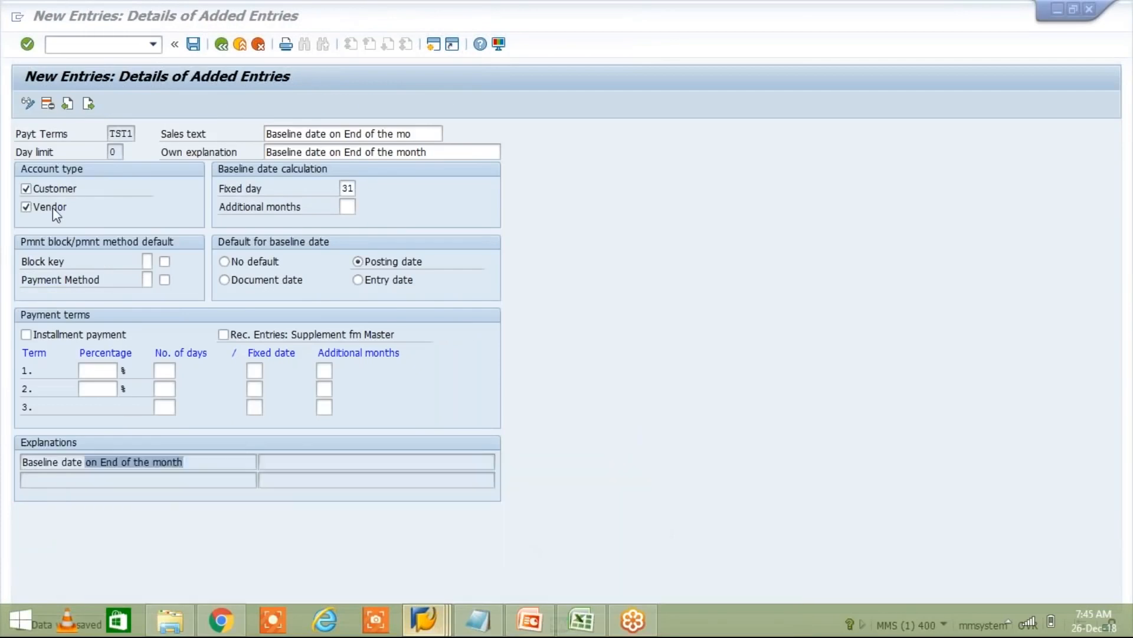
left_click(112, 152)
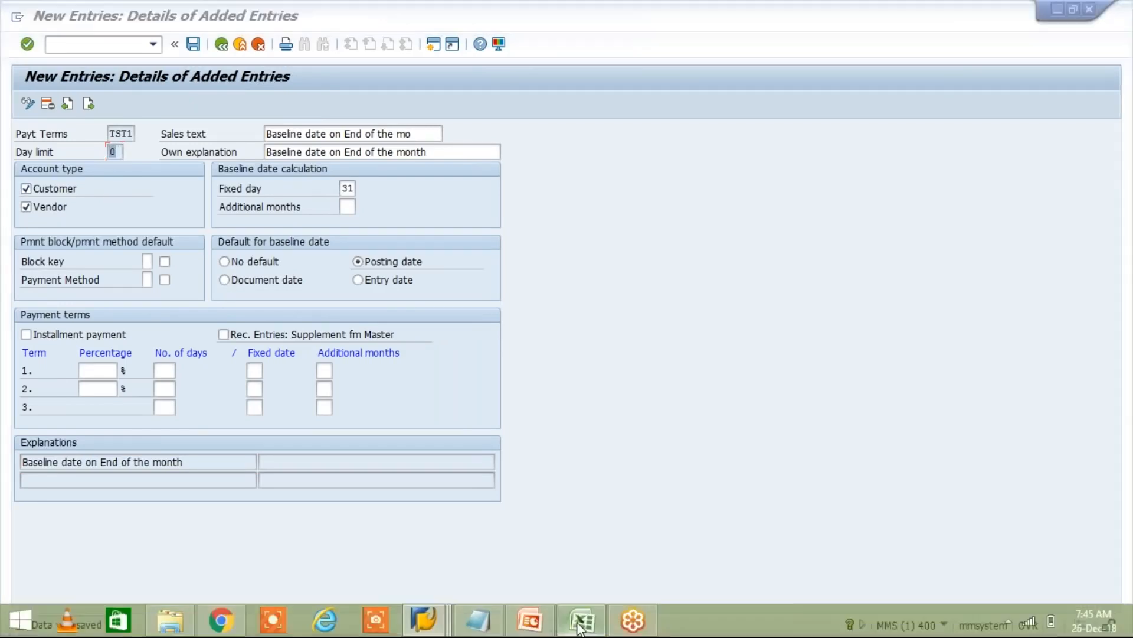
- In Excel, enter FEB in I7 and copy the 31-Jan date down into J7
left_click(581, 626)
left_click(473, 317)
left_click(491, 247)
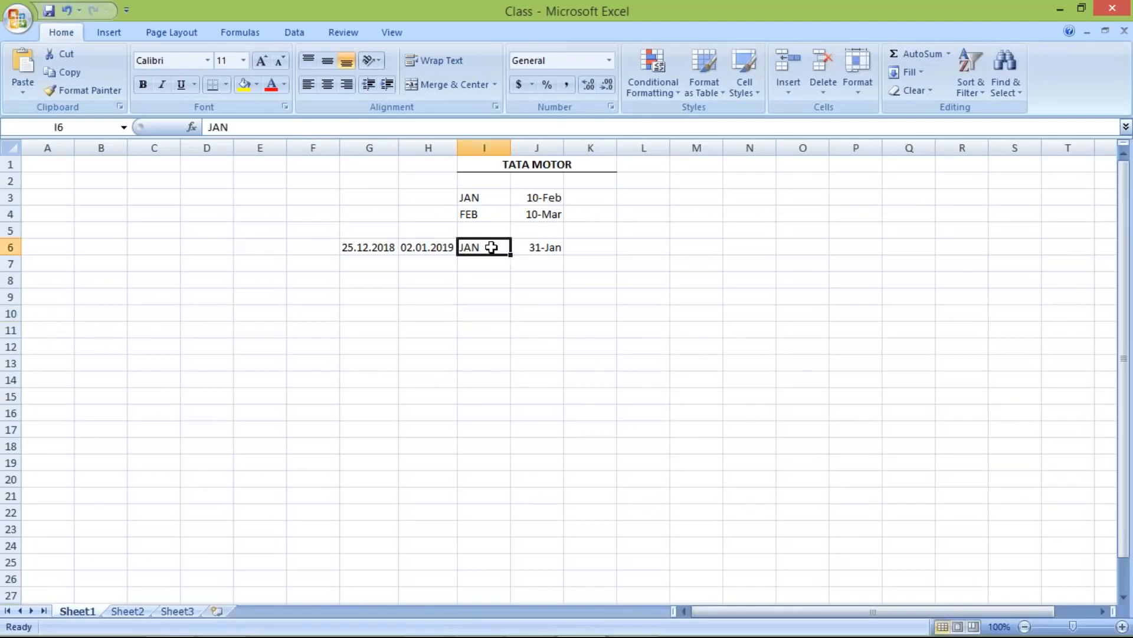
key("Return")
type("FEB")
key("Tab")
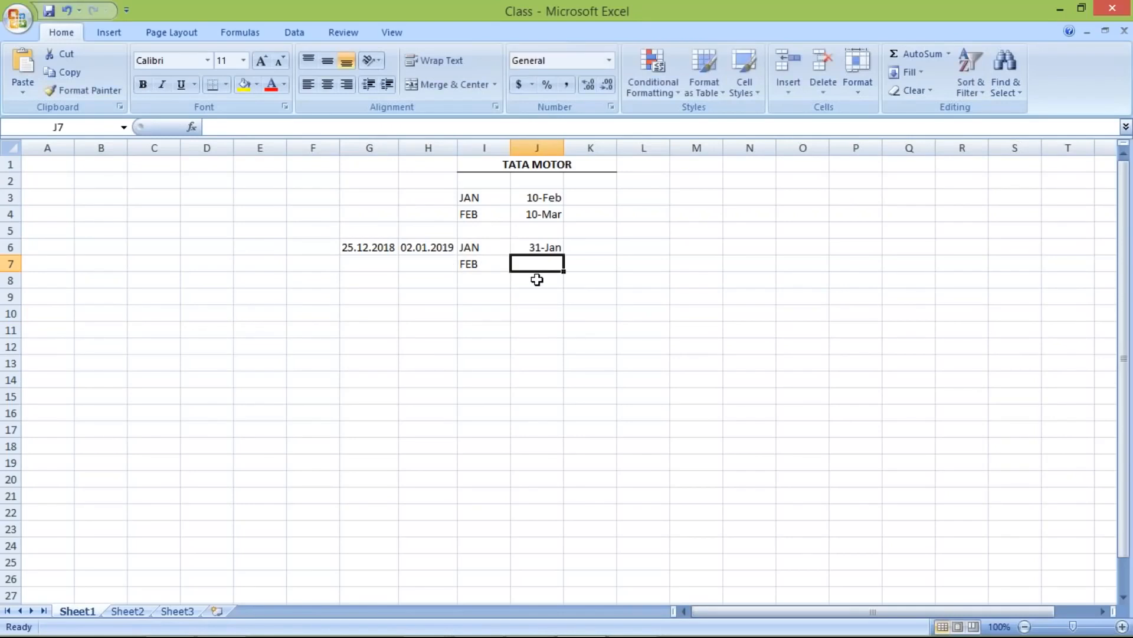
key("ctrl+d")
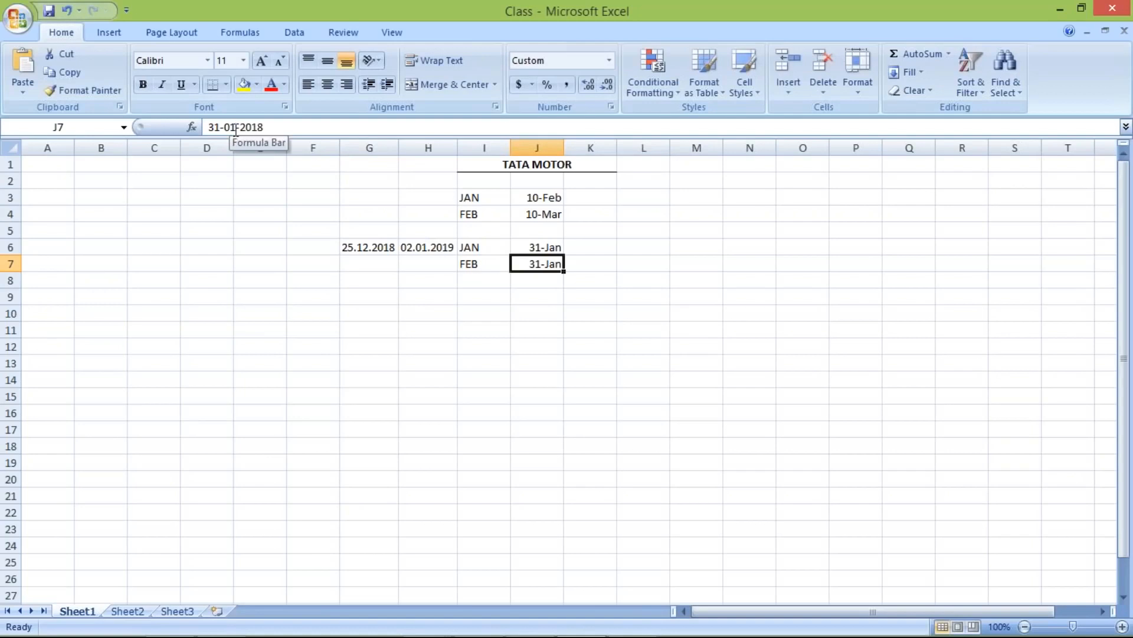
- Edit J7's date to 28-02-2018
left_click_drag(214, 127, 220, 127)
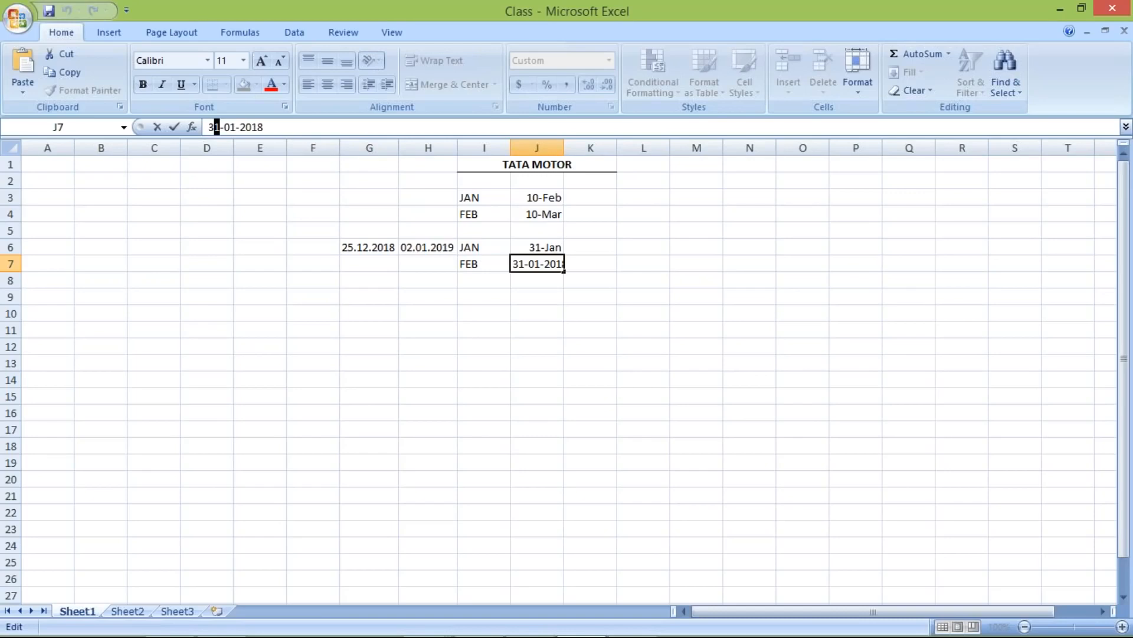
left_click(236, 127)
key("BackSpace")
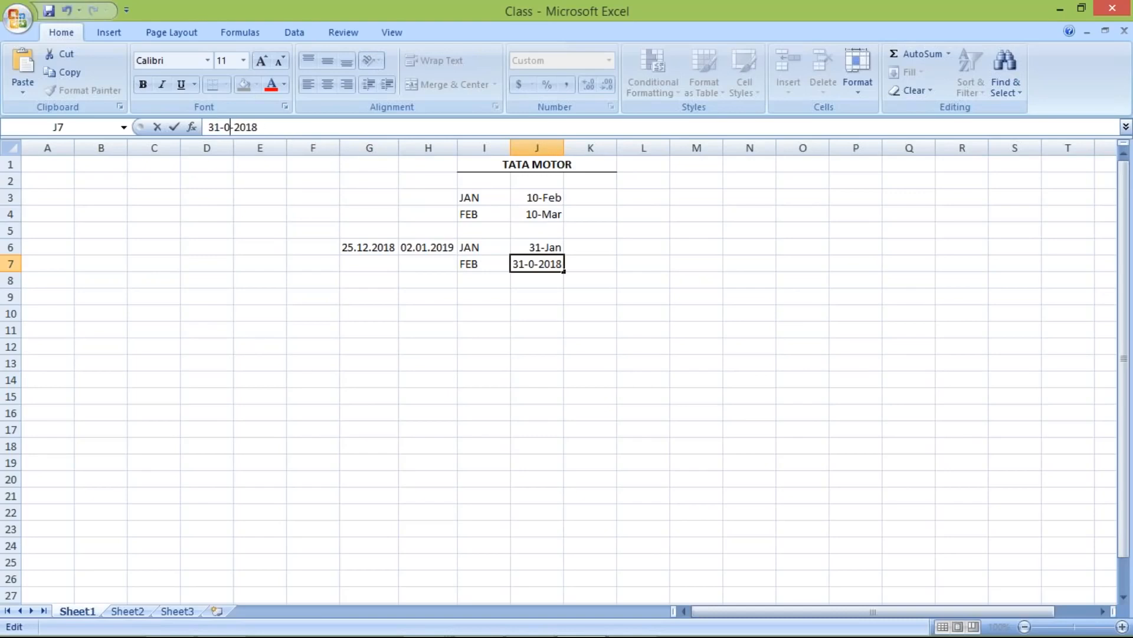
type("2")
left_click(462, 280)
left_click(528, 263)
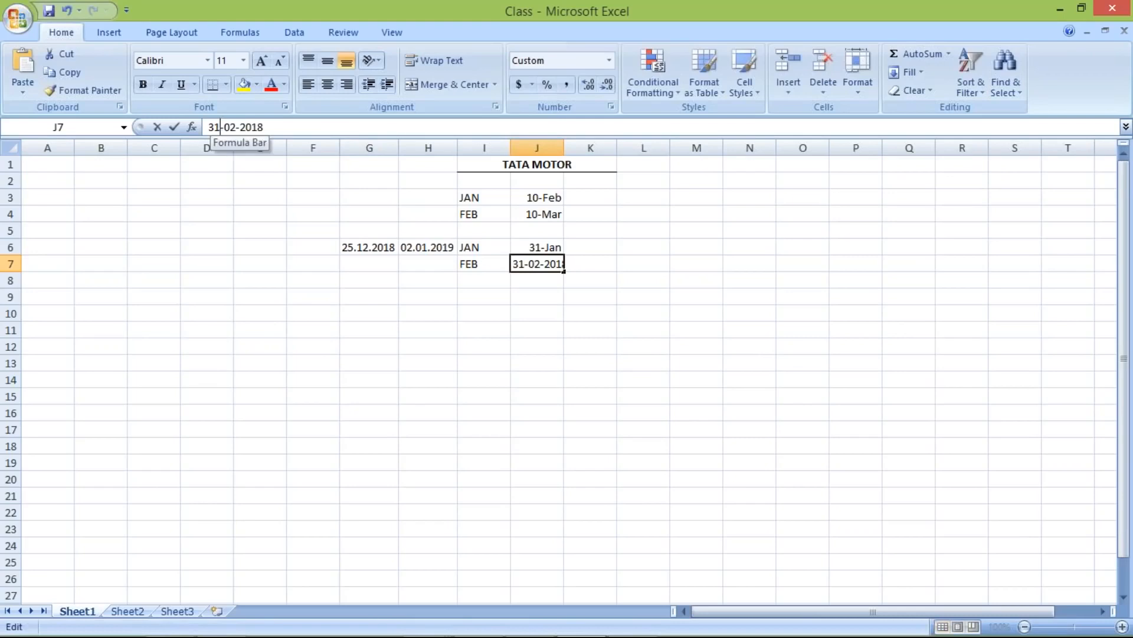
left_click(220, 125)
key("Delete")
key("BackSpace")
type("28")
key("Return")
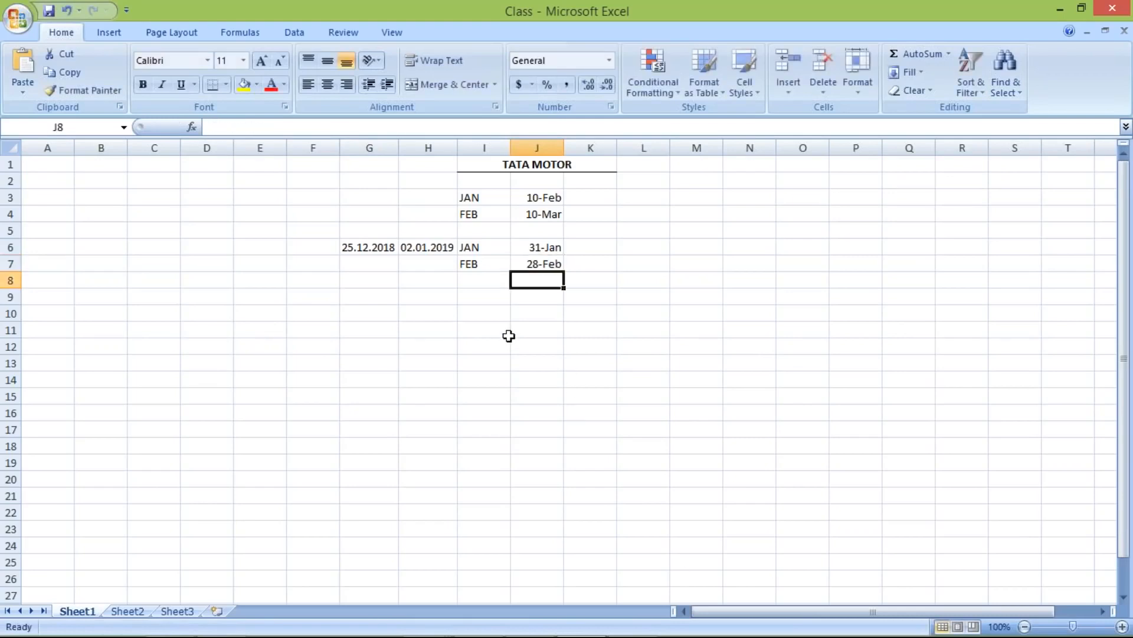
- Review the JAN/31-Jan and FEB/28-Feb entries in rows 6 and 7
left_click(467, 263)
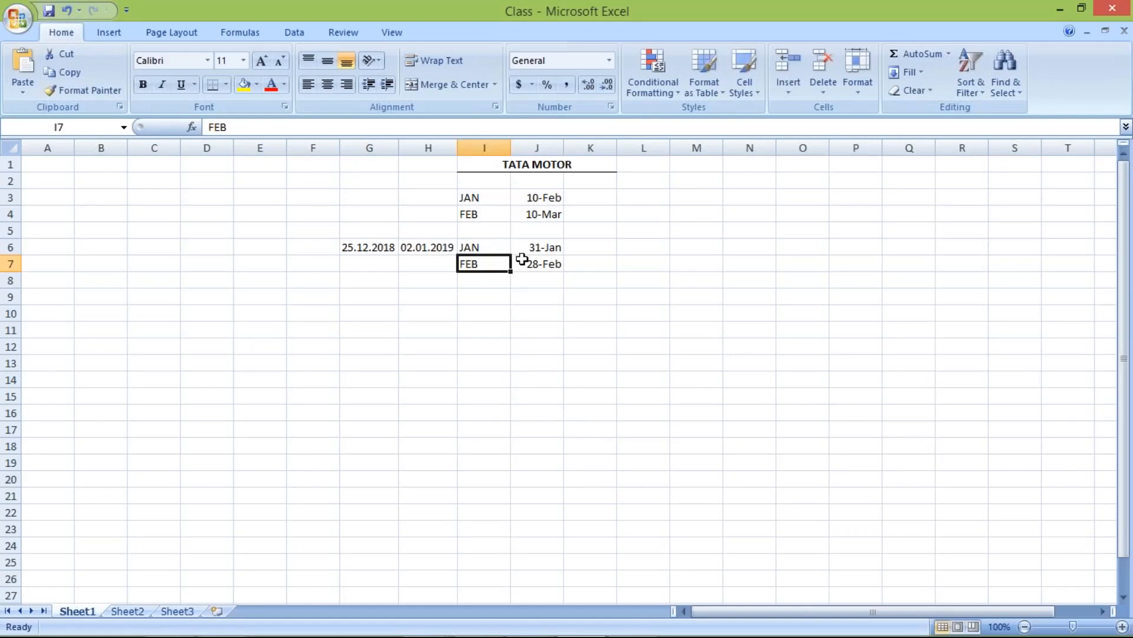
left_click(497, 247)
left_click(535, 248)
left_click(488, 265)
- Enter 01.01.2019 in G9 and 15.01.2019 in H9 and I9
left_click(355, 295)
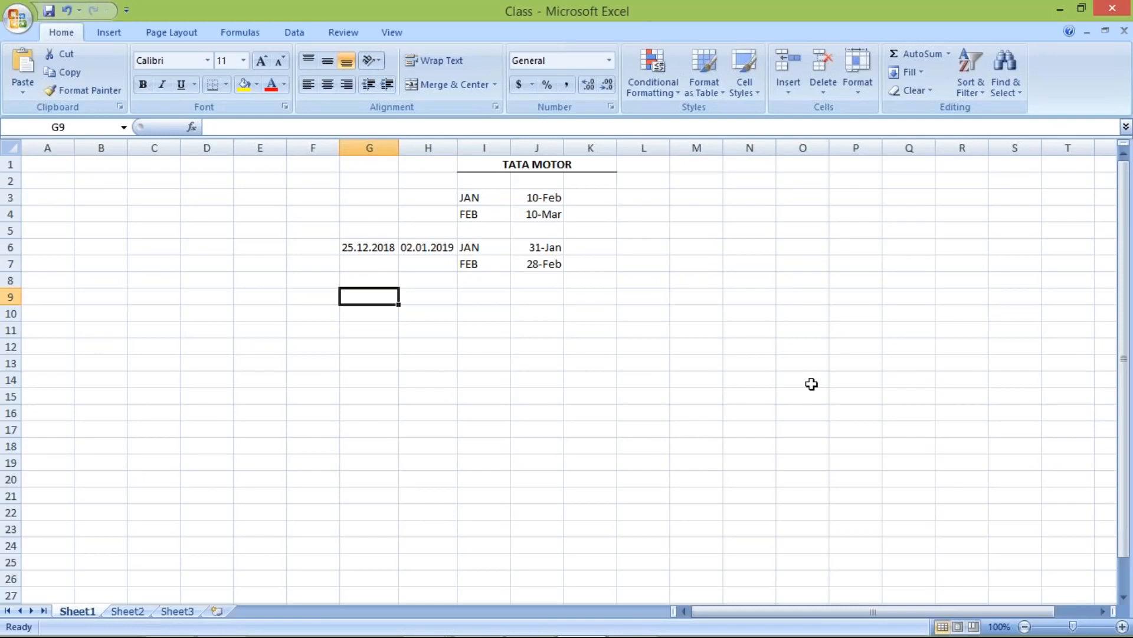
type("01.")
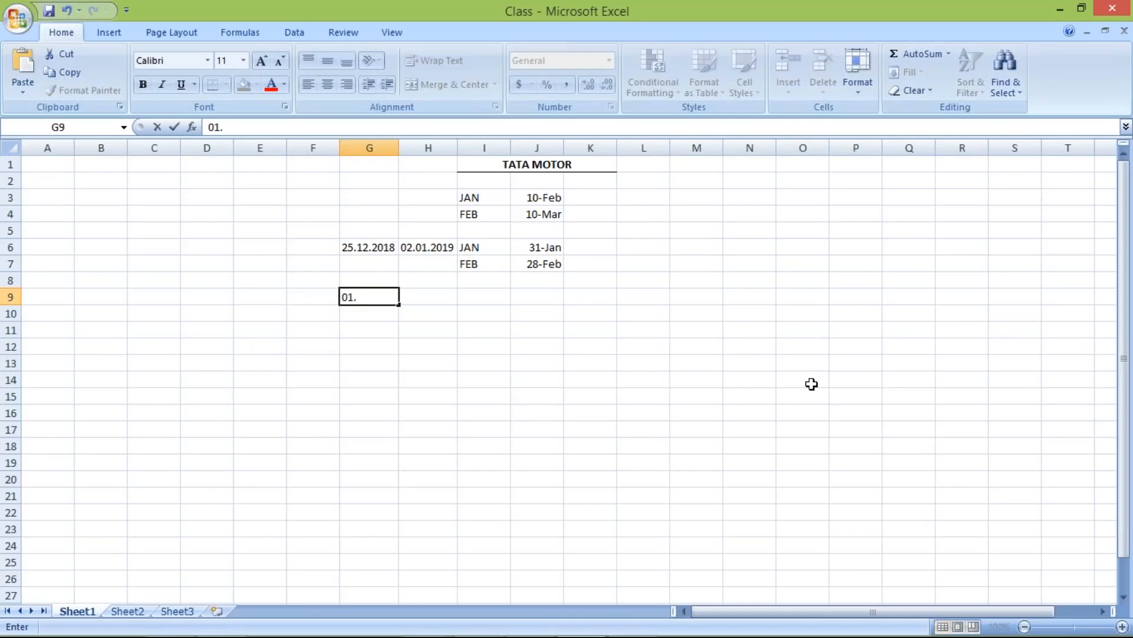
type("01.2019")
key("Tab")
type("15")
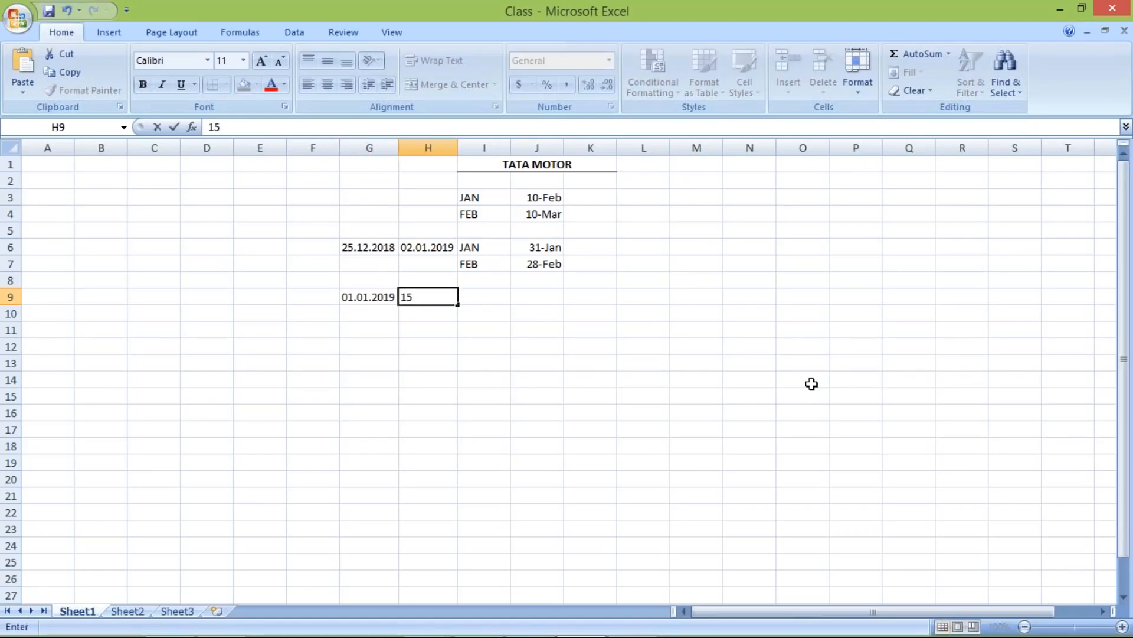
type(".01.2019")
key("Tab")
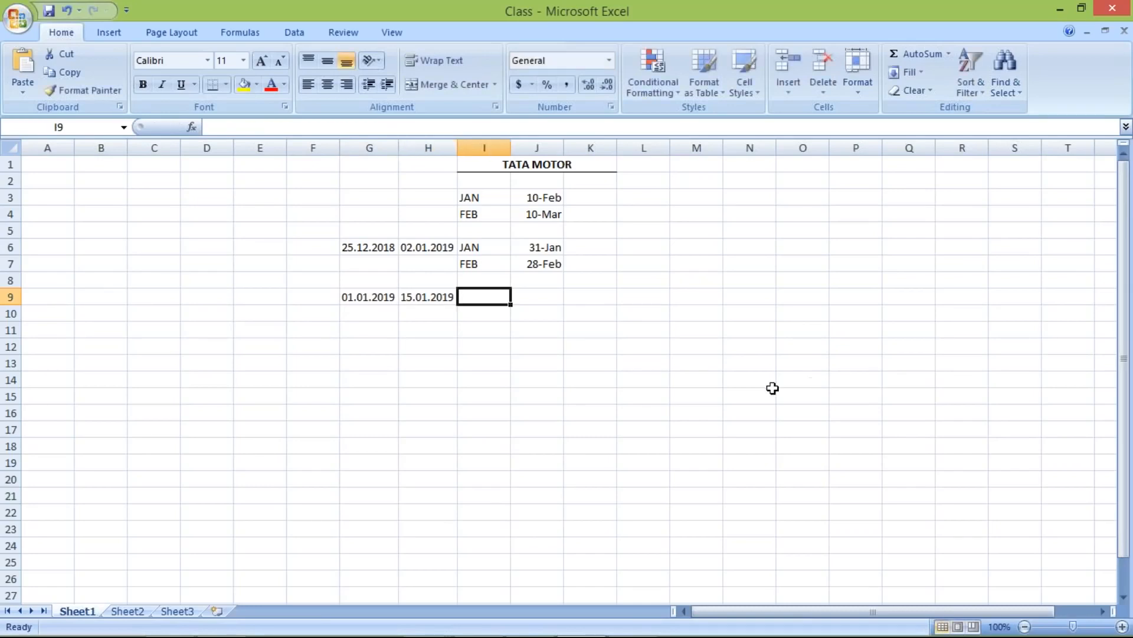
left_click(420, 292)
key("ctrl+c")
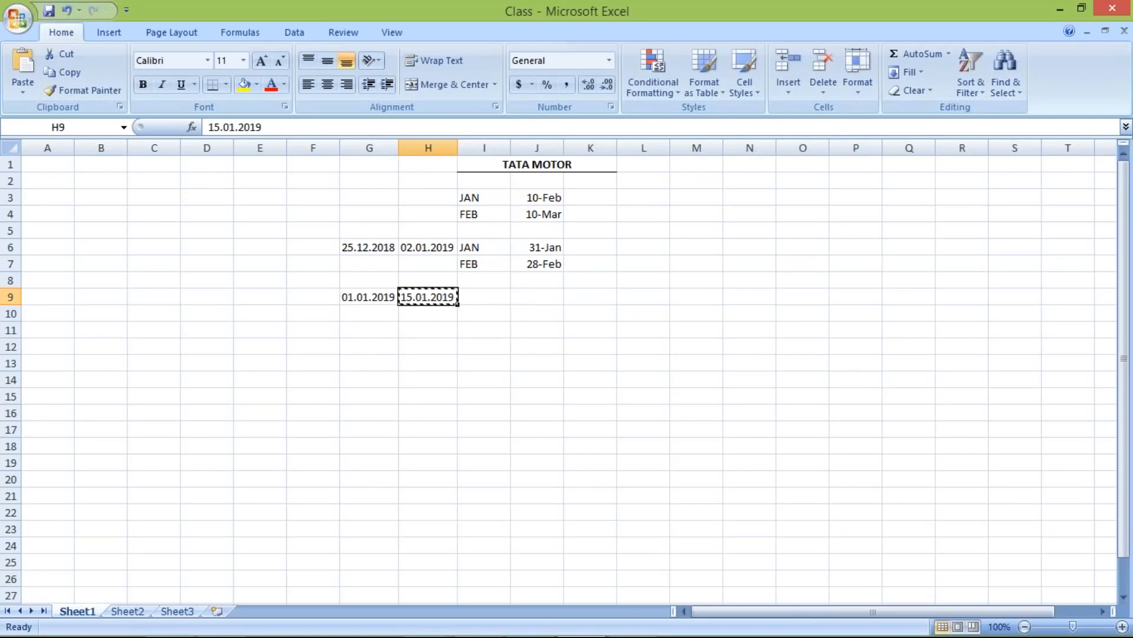
left_click(487, 294)
key("ctrl+v")
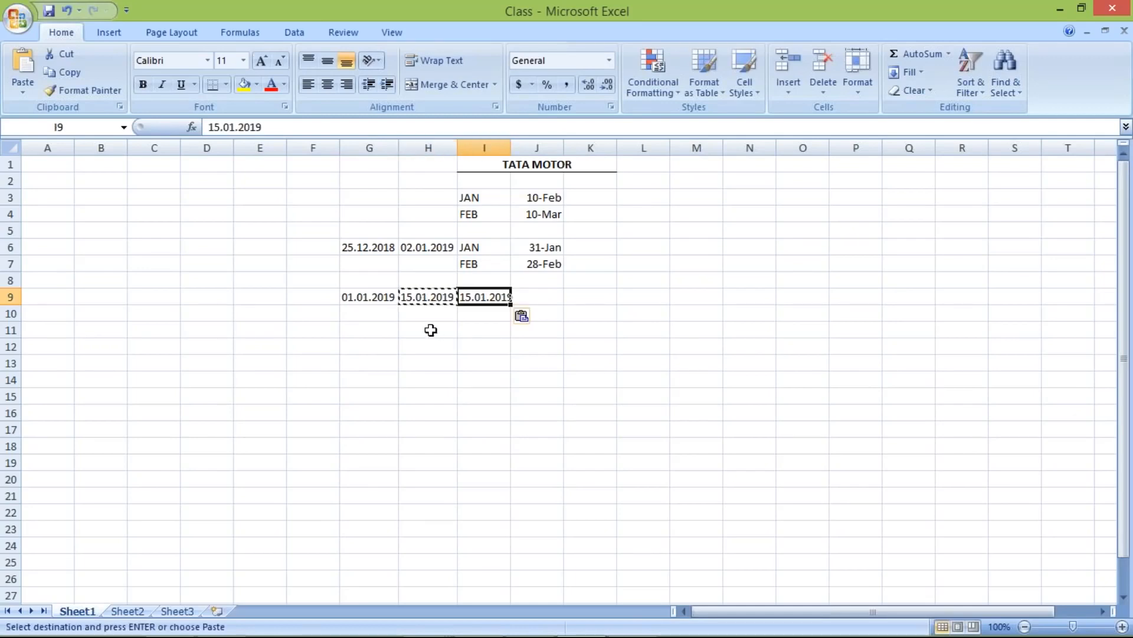
left_click(431, 329)
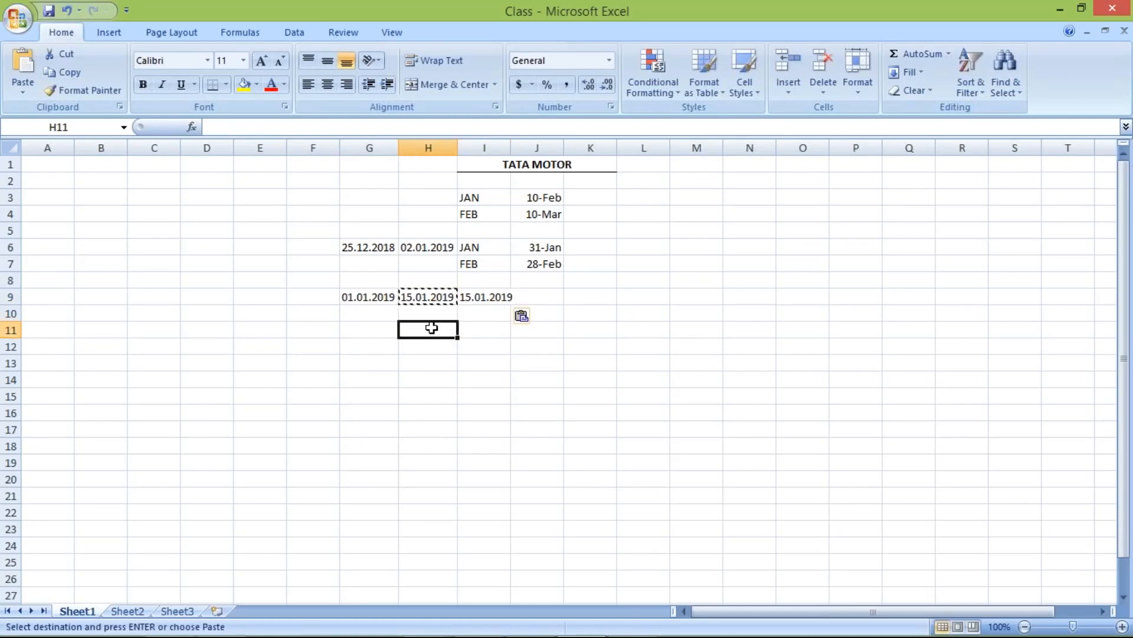
key("Escape")
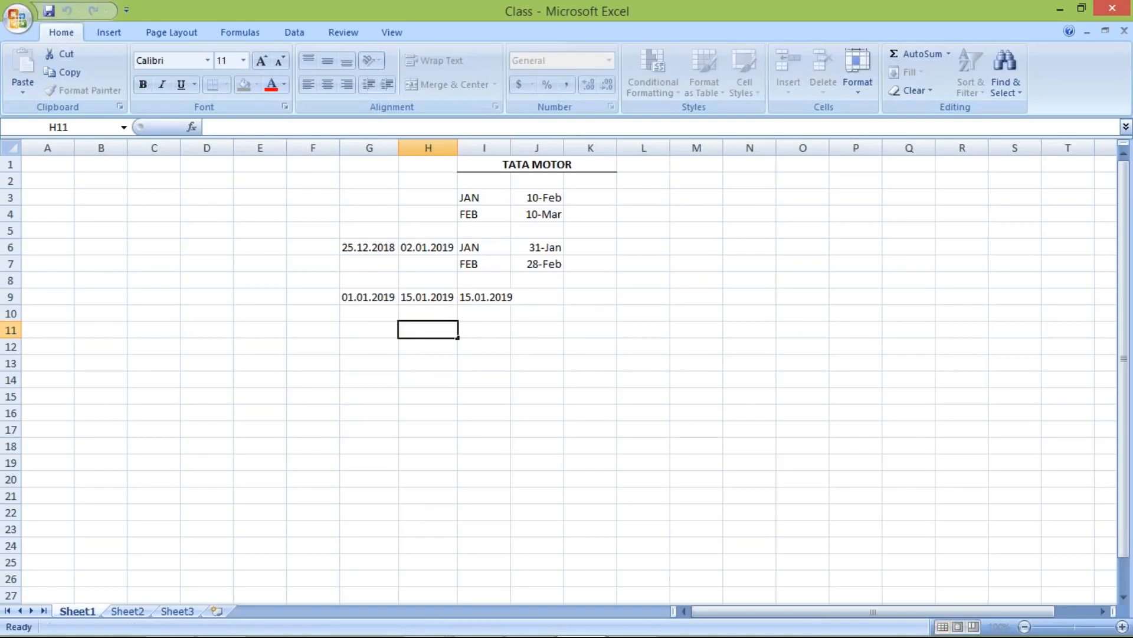
- Widen column I so the 15.01.2019 date in I9 fits
left_click_drag(367, 296, 448, 296)
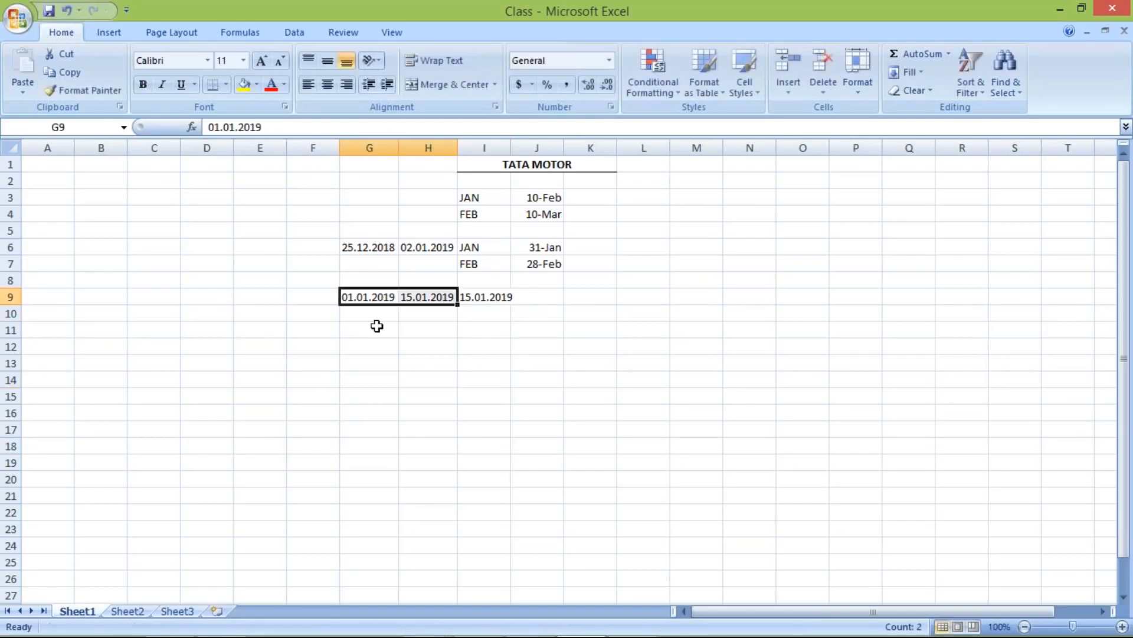
left_click(428, 328)
left_click_drag(372, 298, 426, 297)
left_click(507, 295)
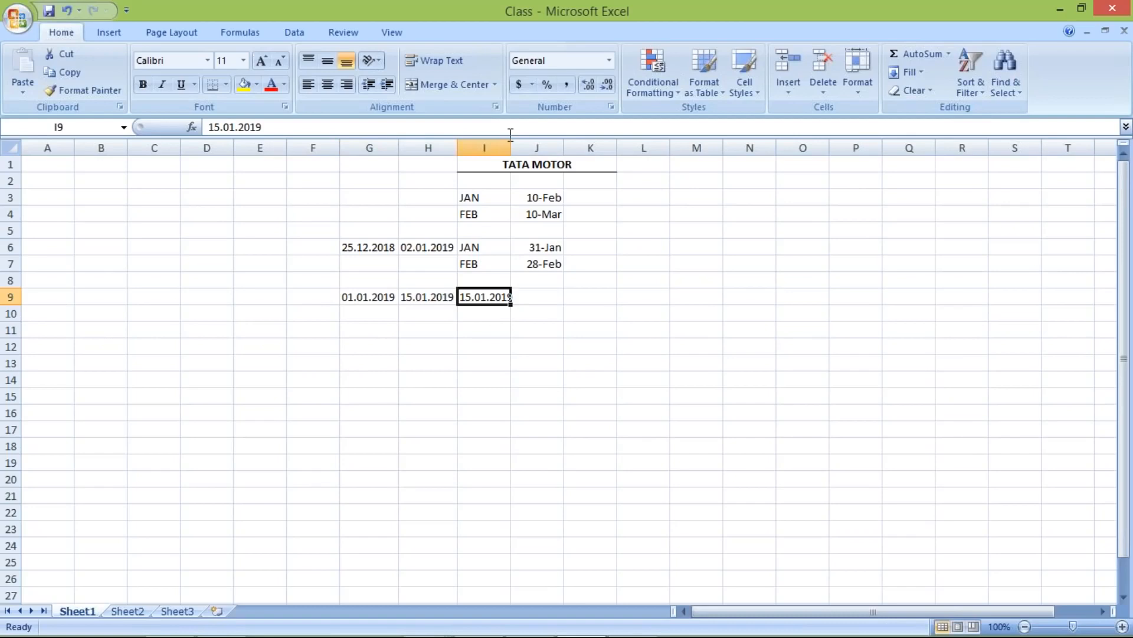
mouse_move(511, 148)
left_mouse_down()
mouse_move(523, 148)
mouse_move(513, 148)
left_mouse_up()
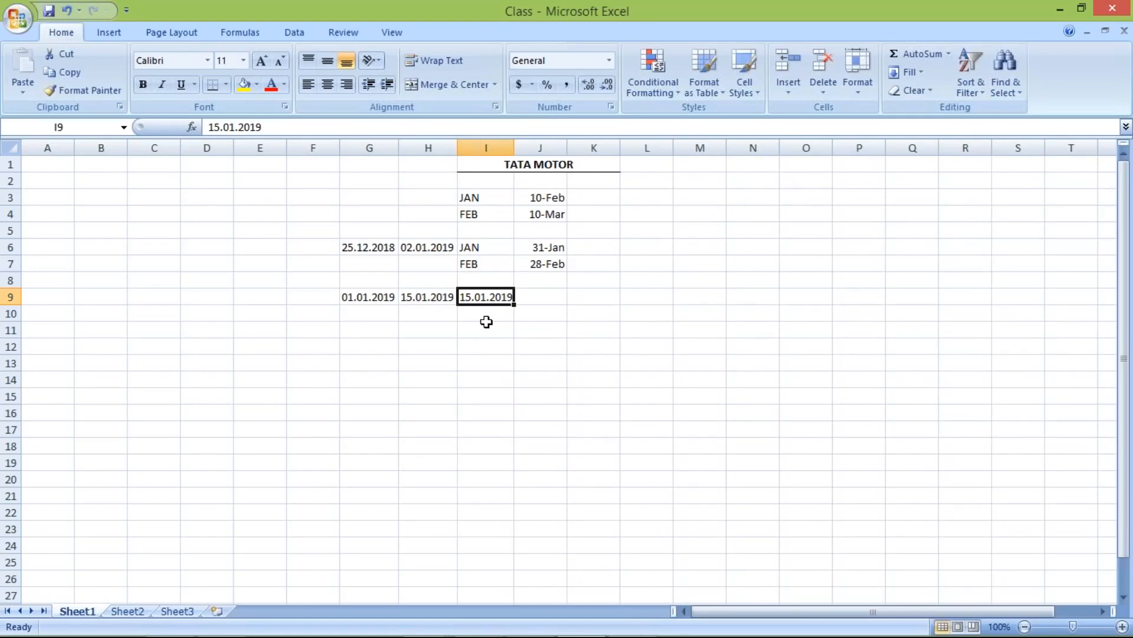
left_click_drag(369, 298, 424, 298)
left_click(503, 297)
left_click(350, 311)
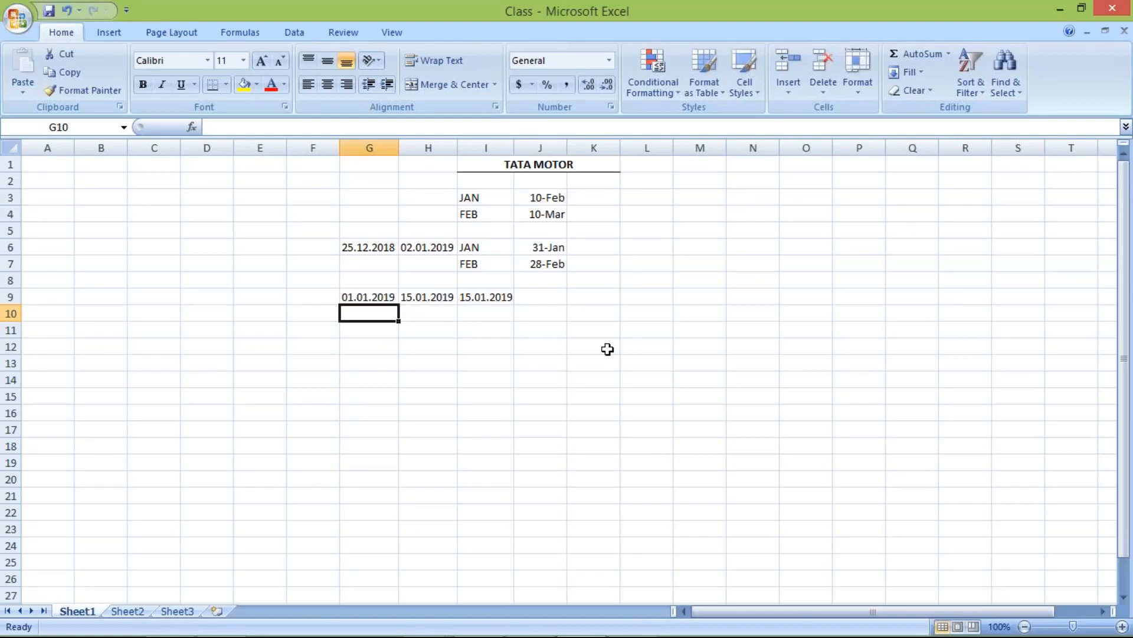
- Enter 16.01.2019 in G10 and 31.01.2019 in both H10 and I10
type("16.01.2019")
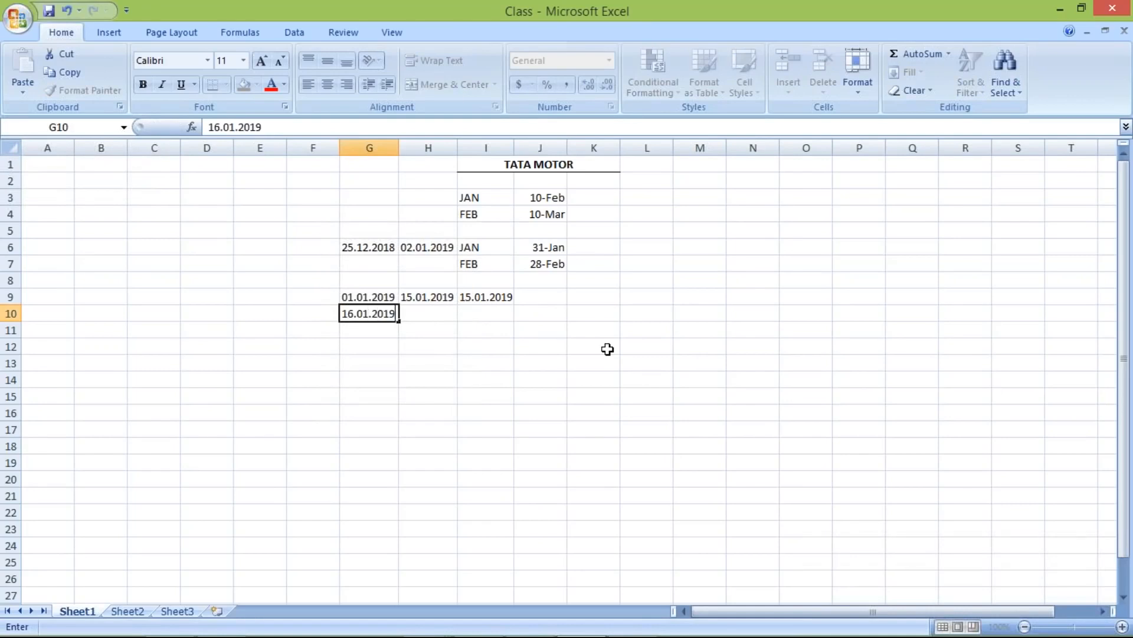
key("Tab")
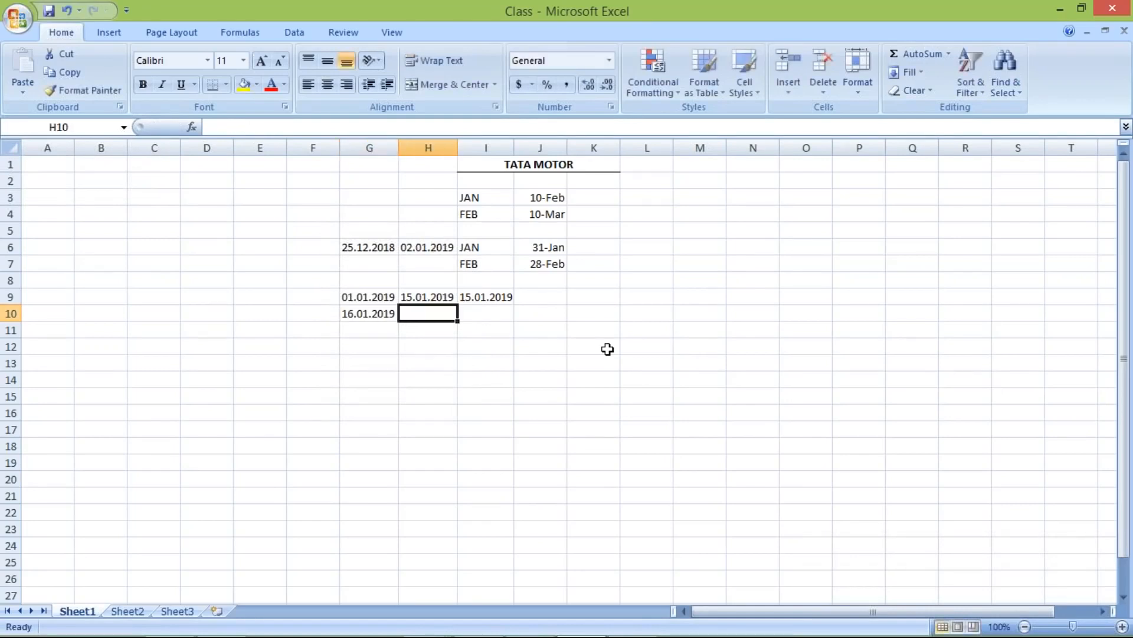
type("31.")
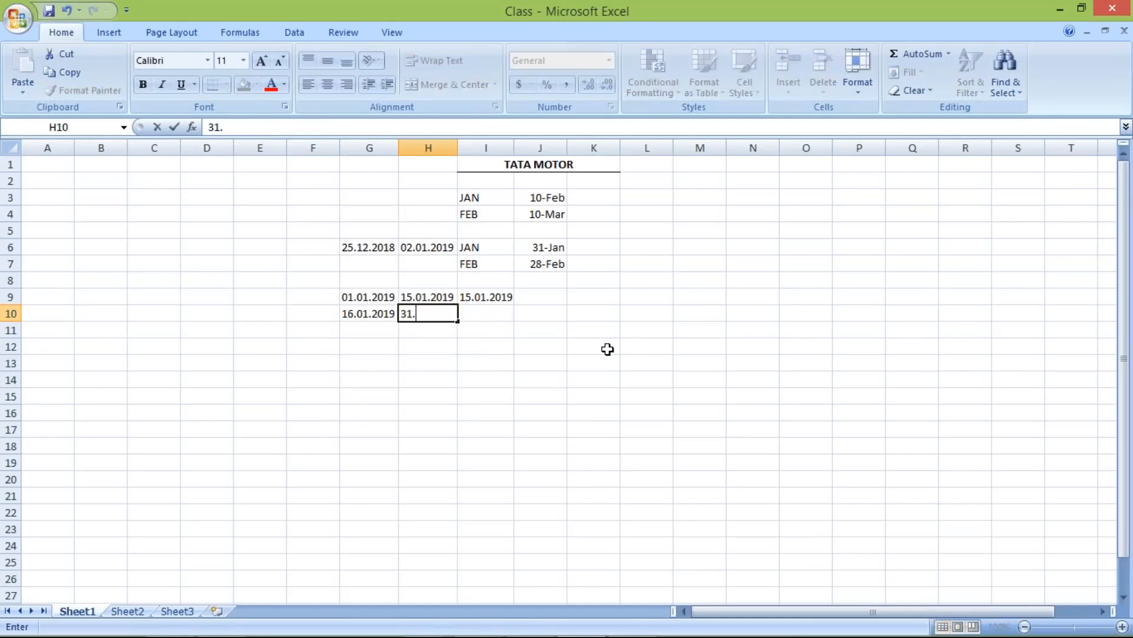
type("01.2019")
key("Return")
left_click(472, 309)
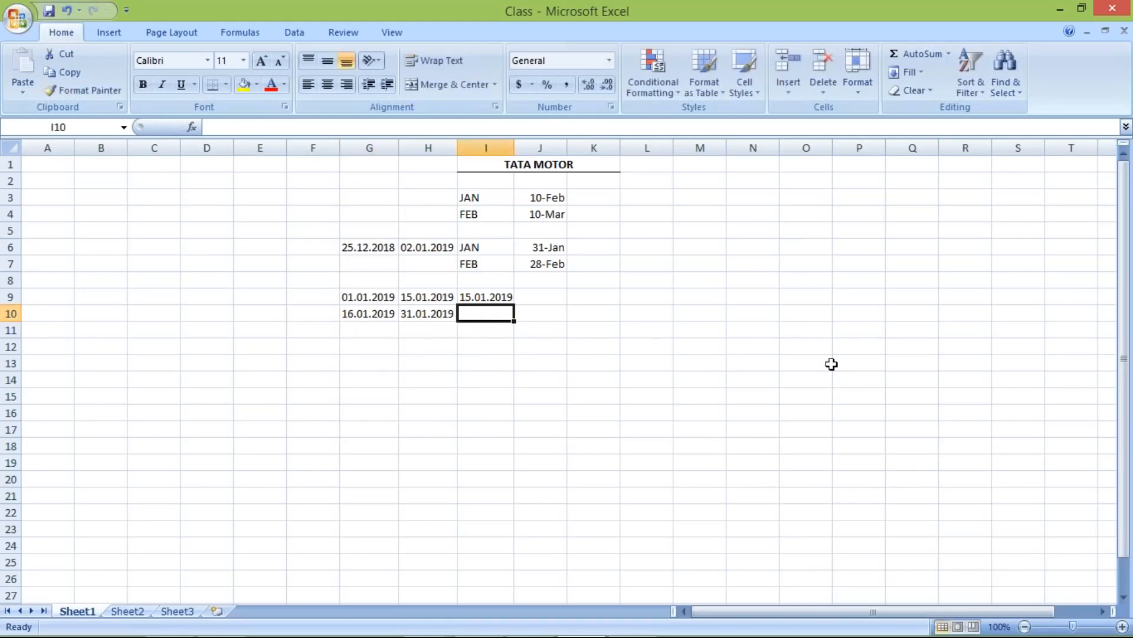
type("31.01.2019")
key("Return")
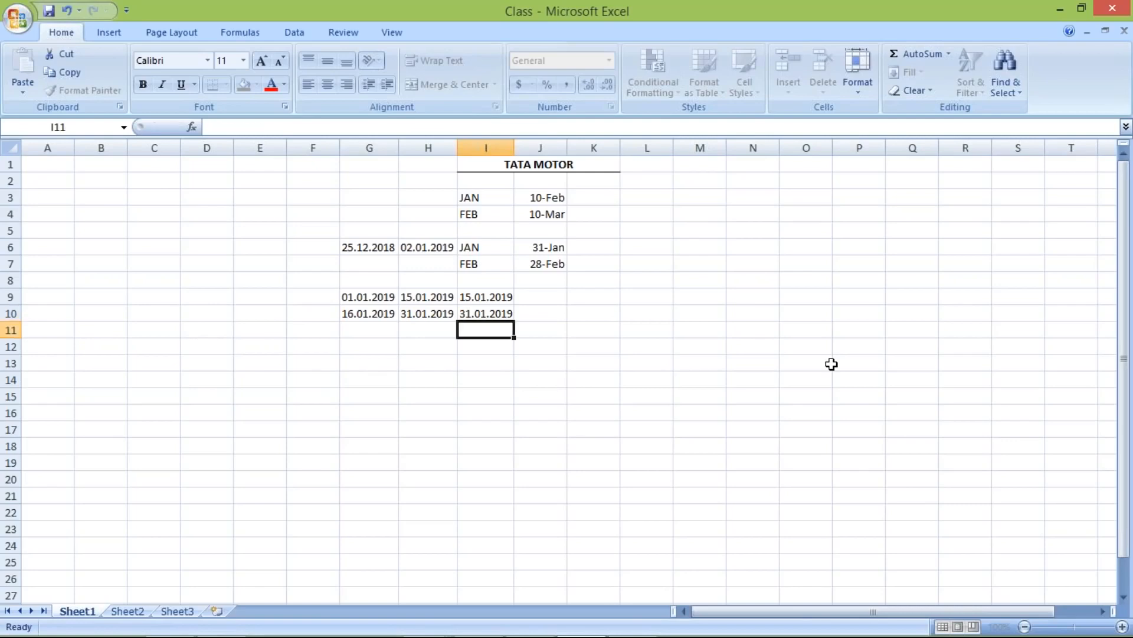
left_click(472, 311)
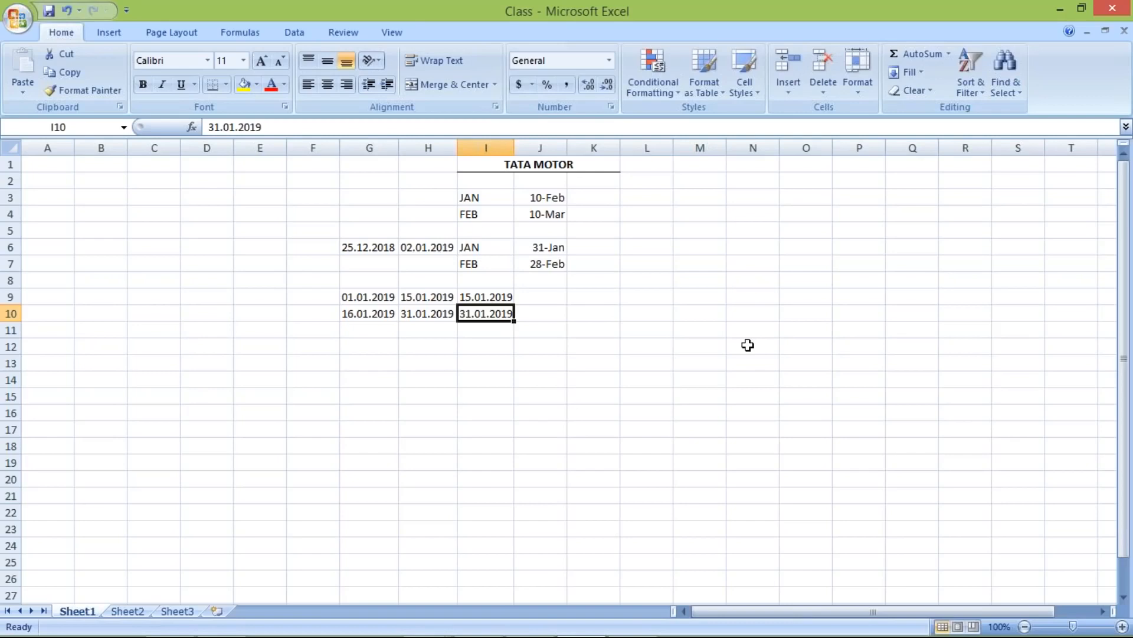
- Autofit column I to its dates and review the JAN row and row 9 dates
double_click(512, 148)
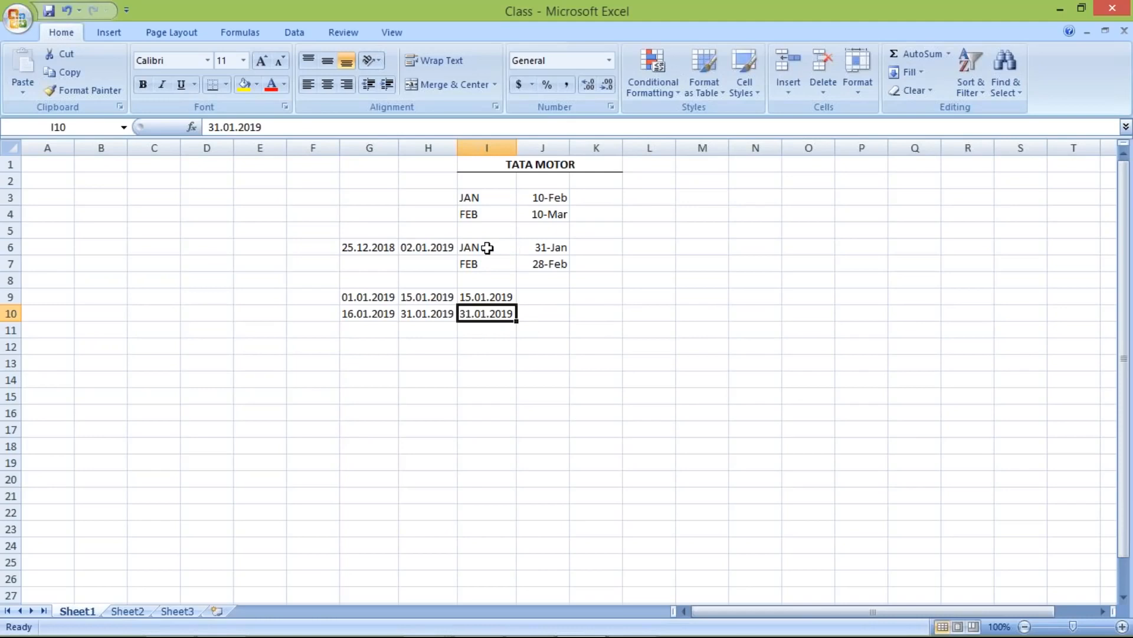
left_click_drag(487, 248, 534, 247)
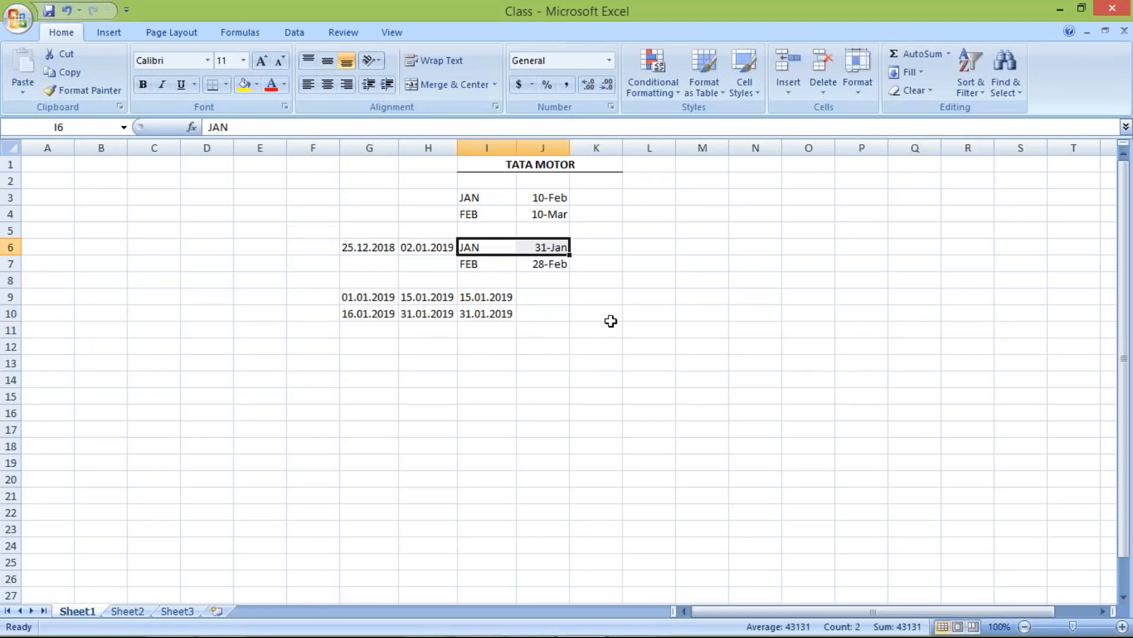
left_click(481, 246)
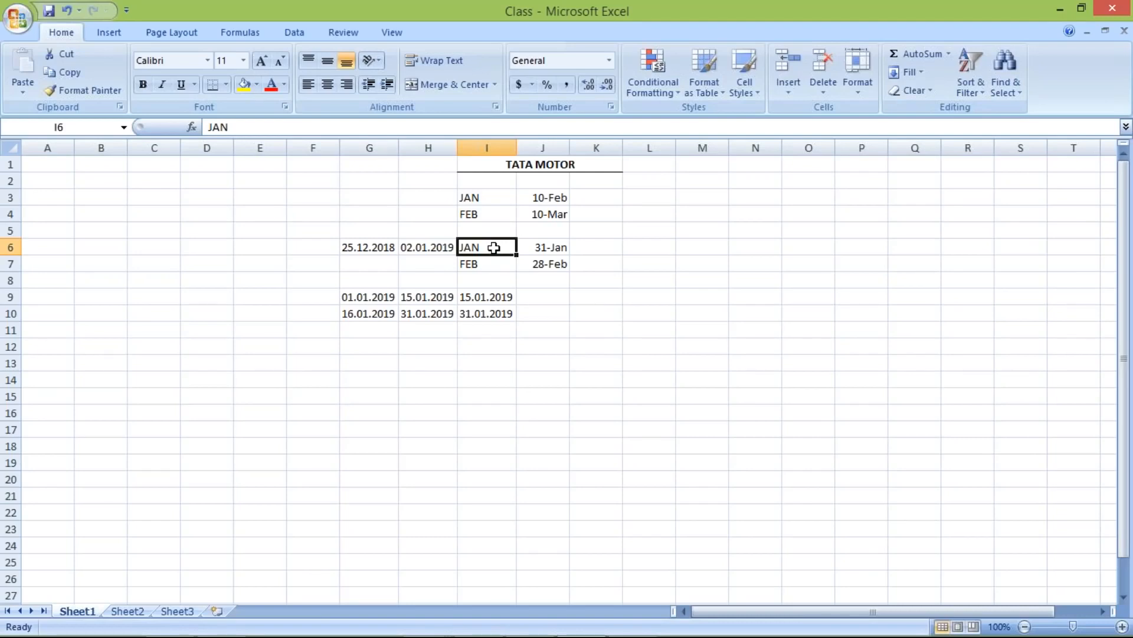
left_click_drag(373, 298, 440, 298)
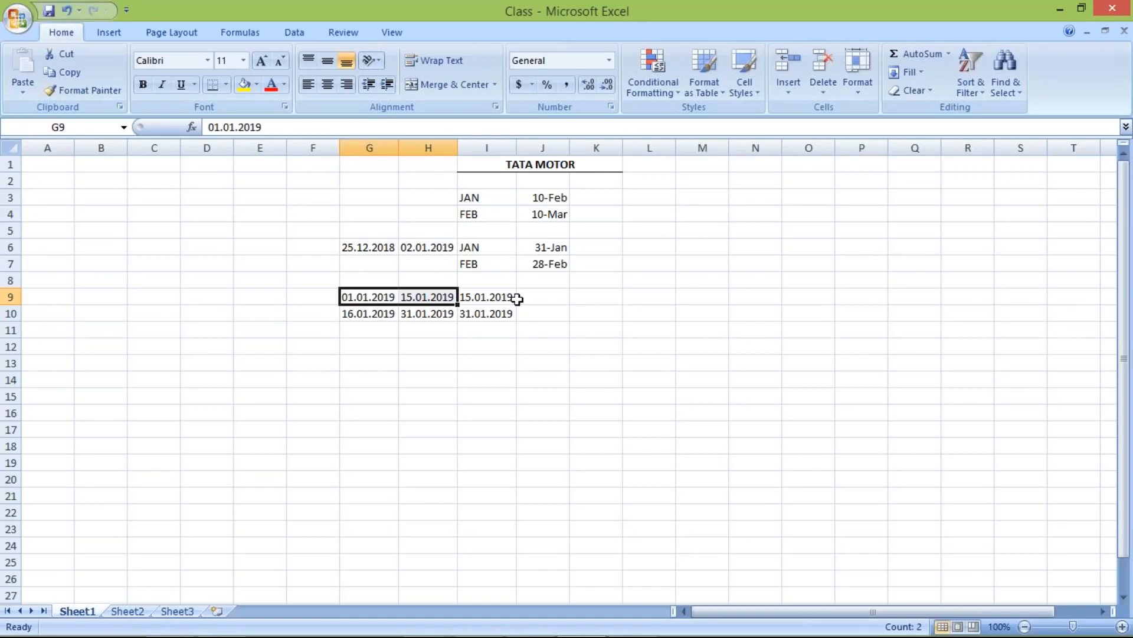
left_click(561, 299)
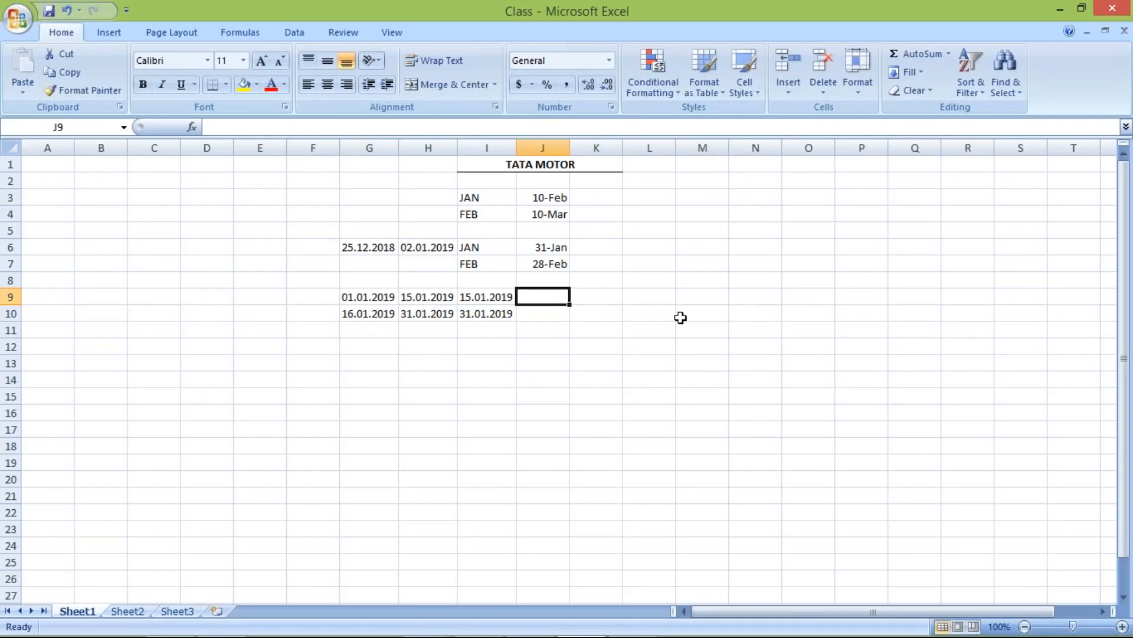
- Enter TST2 in J9 and J10 and centre both cells
type("TST")
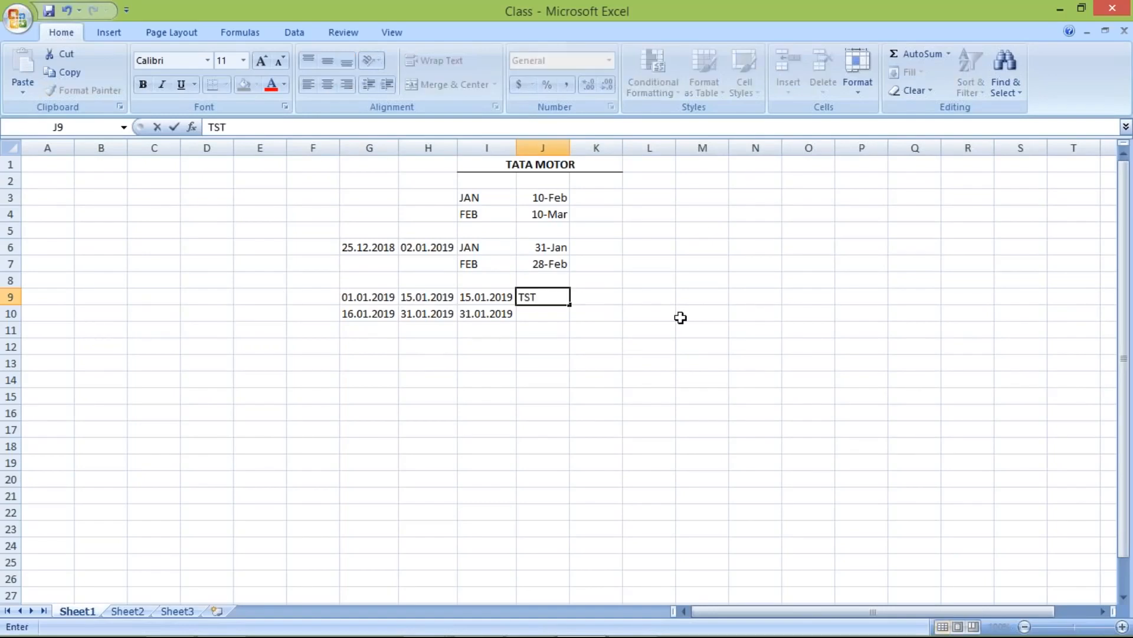
type("2")
key("Return")
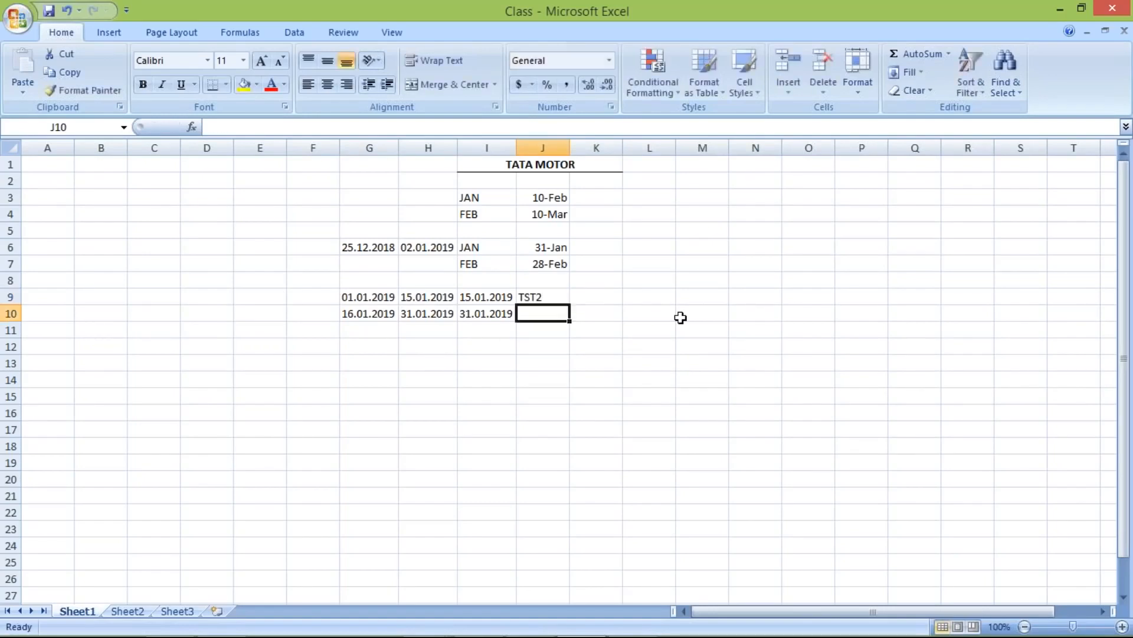
type("TST2")
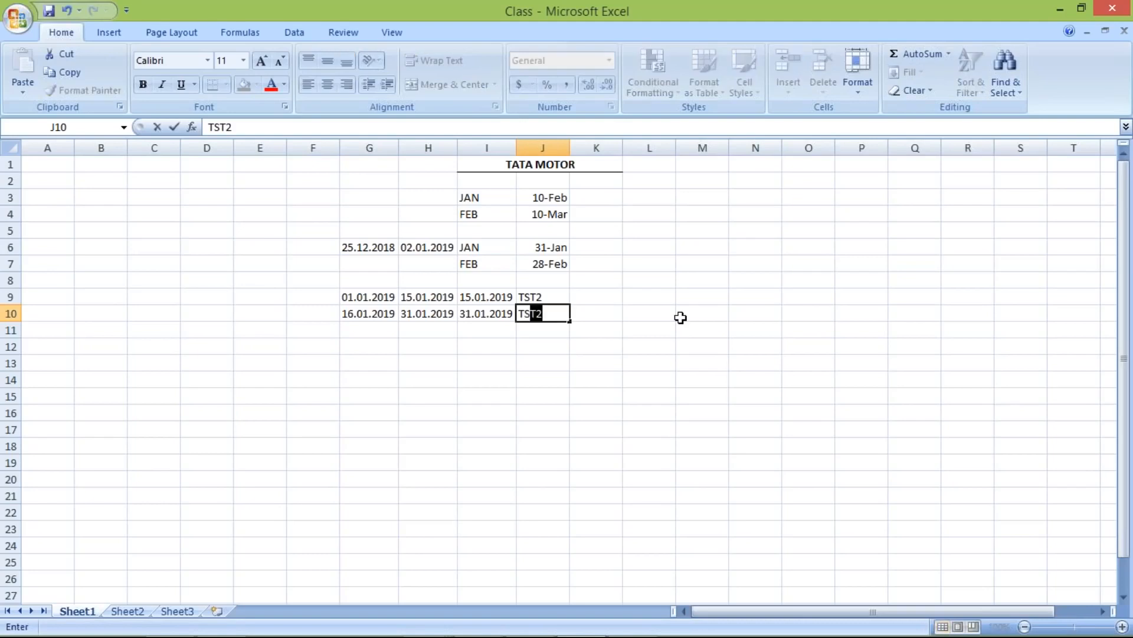
key("Return")
left_click_drag(551, 298, 540, 316)
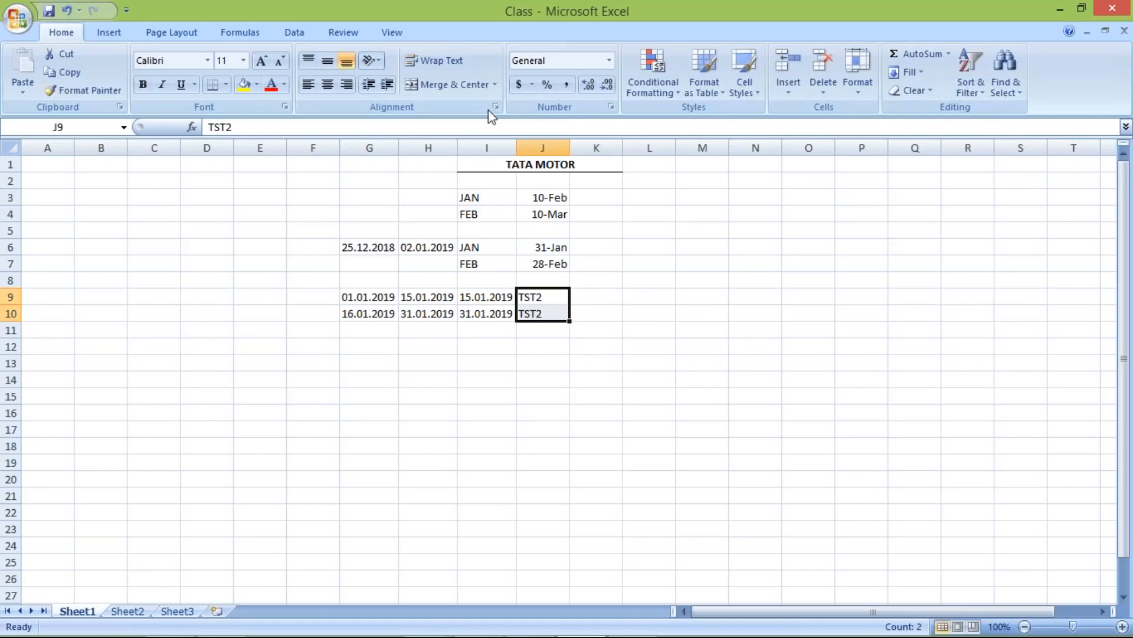
left_click(327, 84)
- Review the TST2 keys in J9:J10 alongside the row 9 dates
left_click(544, 311)
left_click_drag(370, 295, 509, 313)
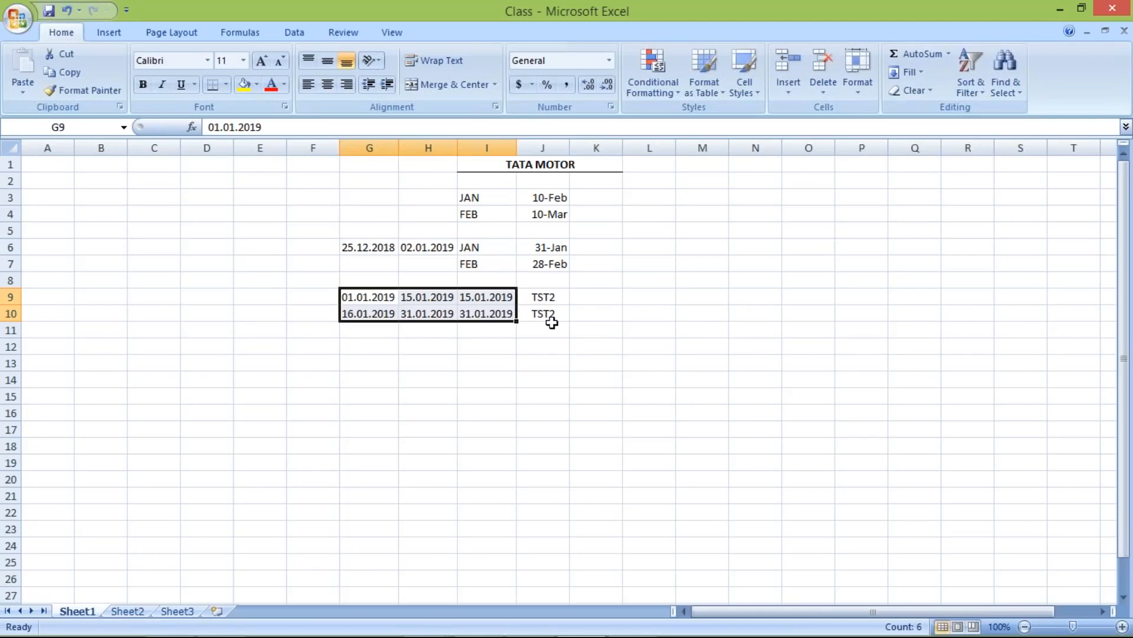
left_click(549, 297)
left_click(534, 311)
left_click(544, 294)
left_click(541, 314)
left_click(542, 296)
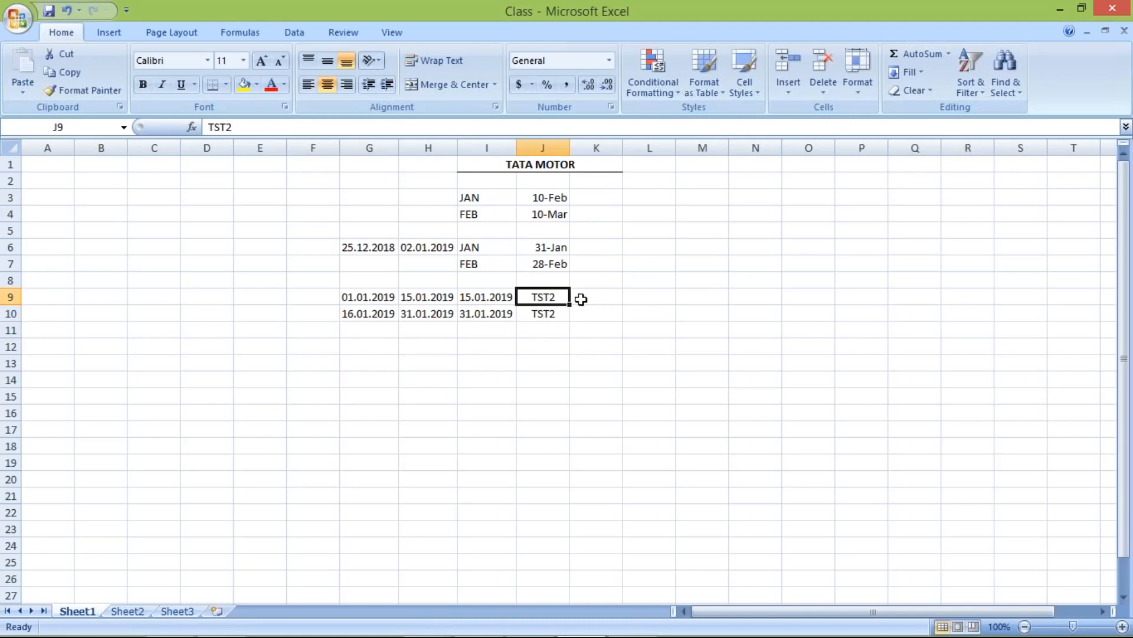
left_click(581, 299)
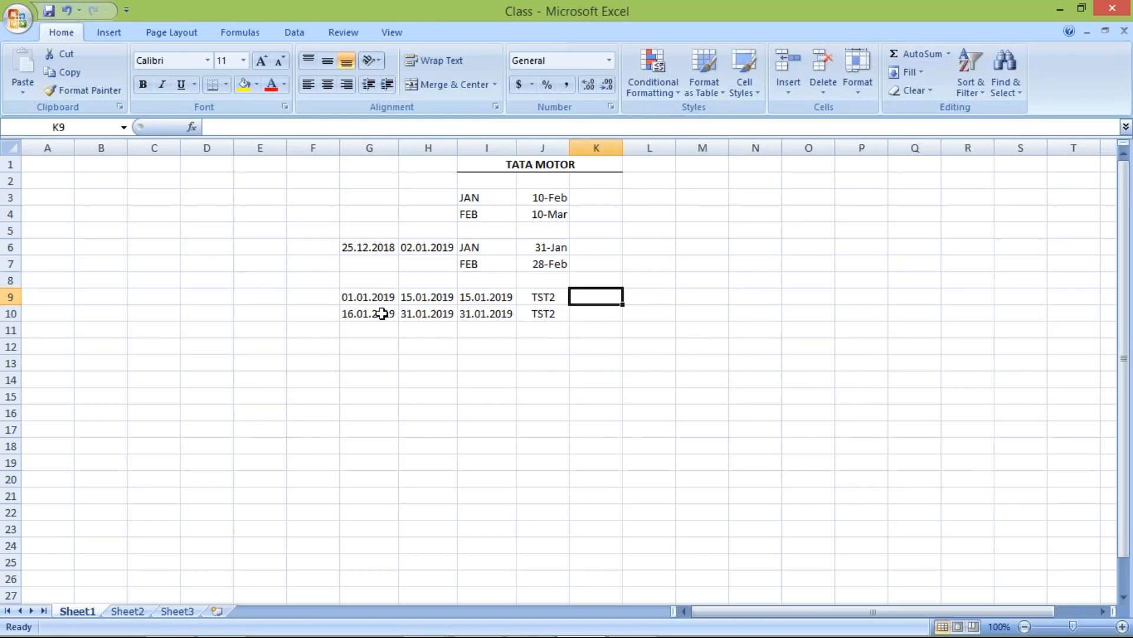
left_click_drag(364, 299, 438, 295)
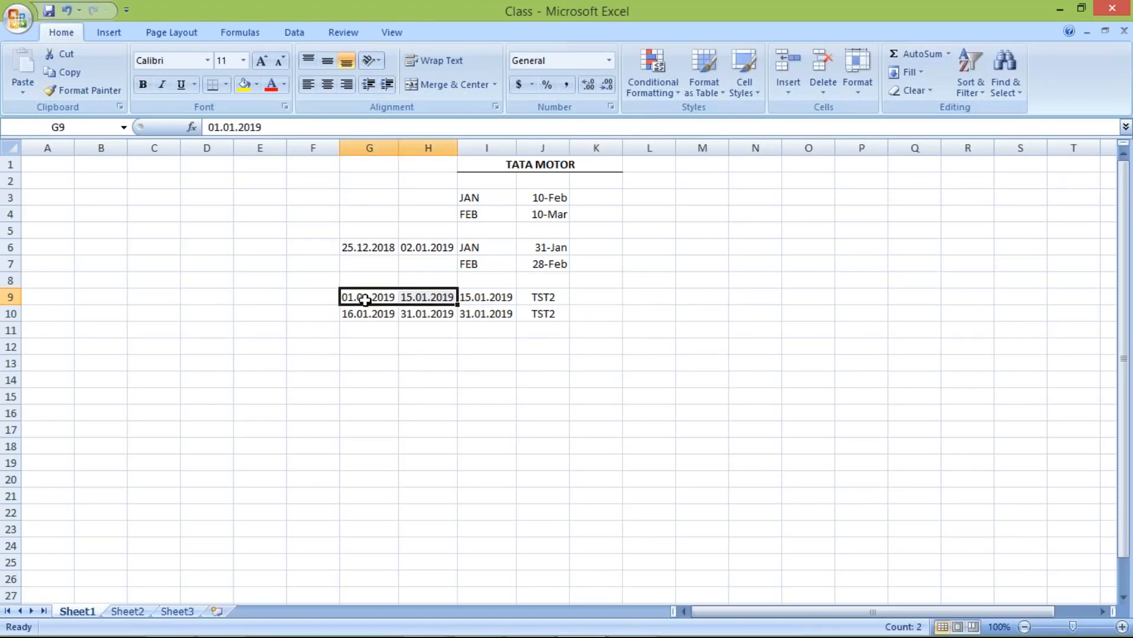
left_click(391, 295)
left_click_drag(391, 296, 476, 296)
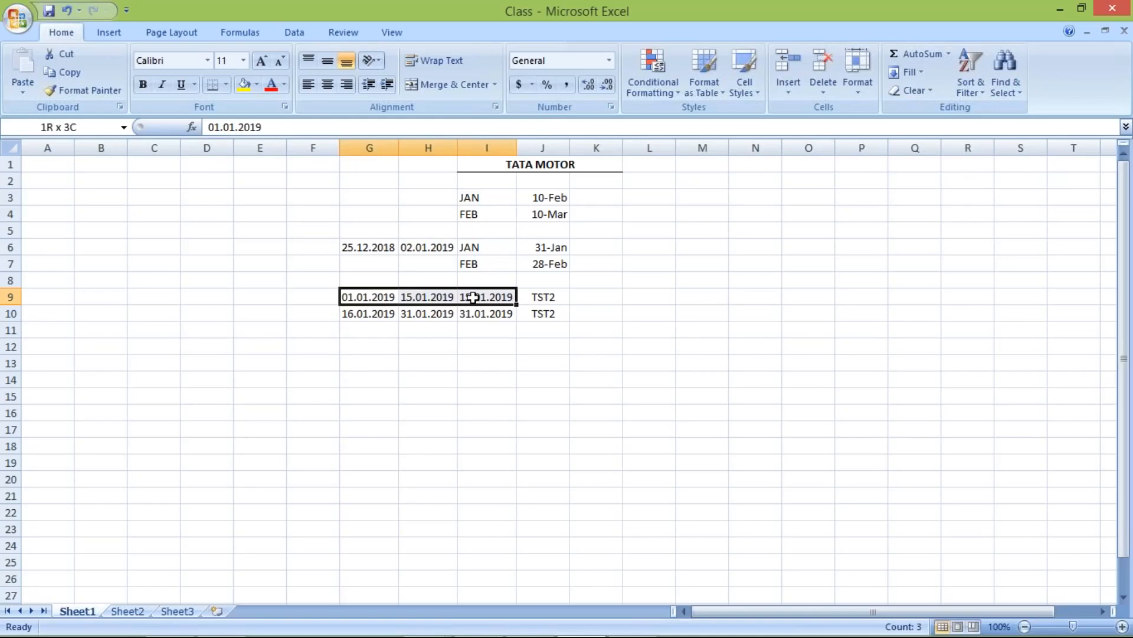
left_click(416, 296)
- Enter day limit 15 in K9 for the 01.01–15.01.2019 period
left_click(596, 296)
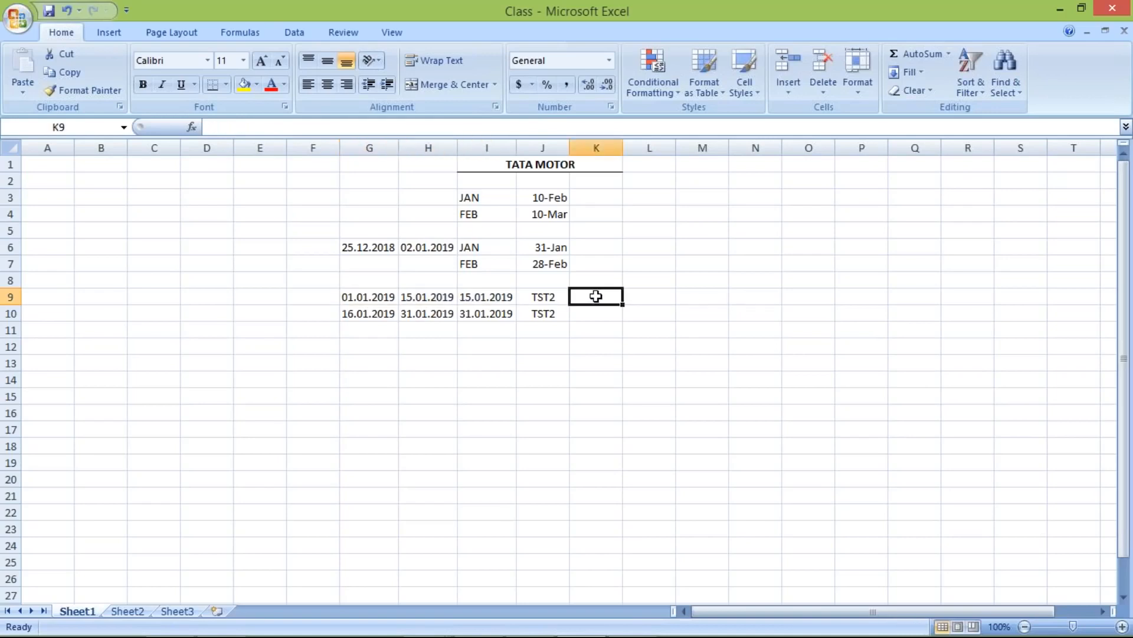
type("15")
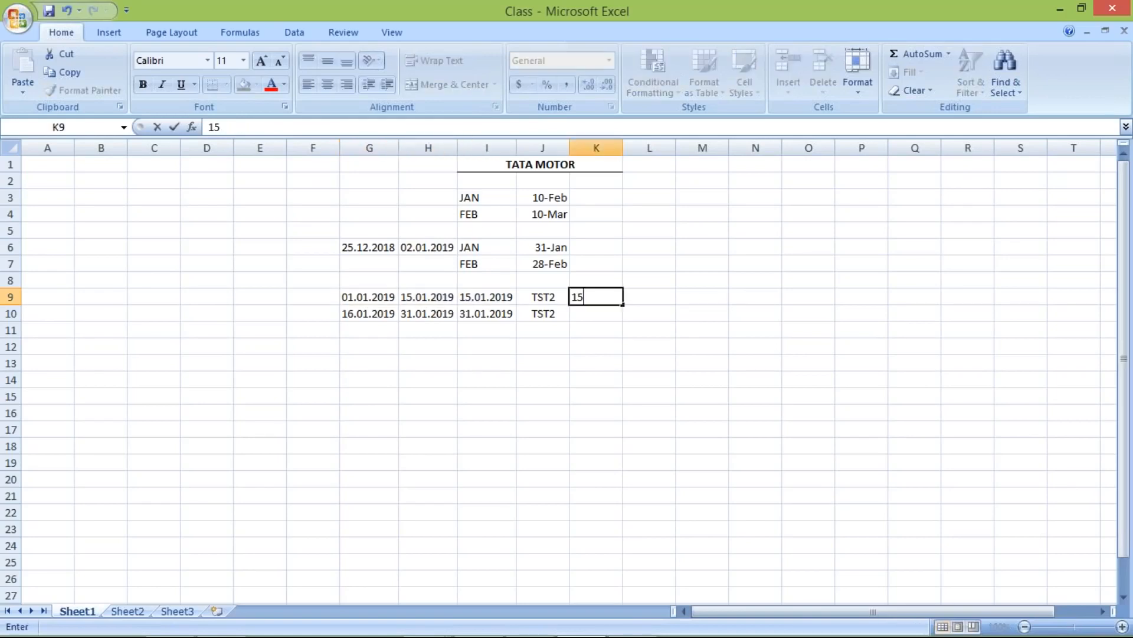
key("Return")
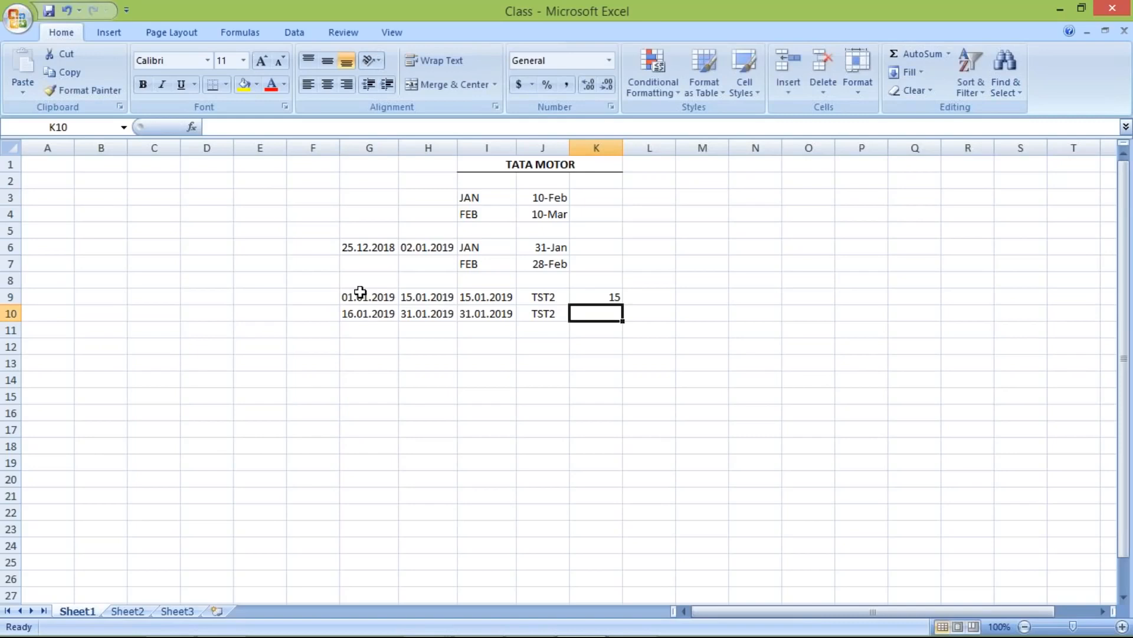
left_click_drag(360, 293, 444, 295)
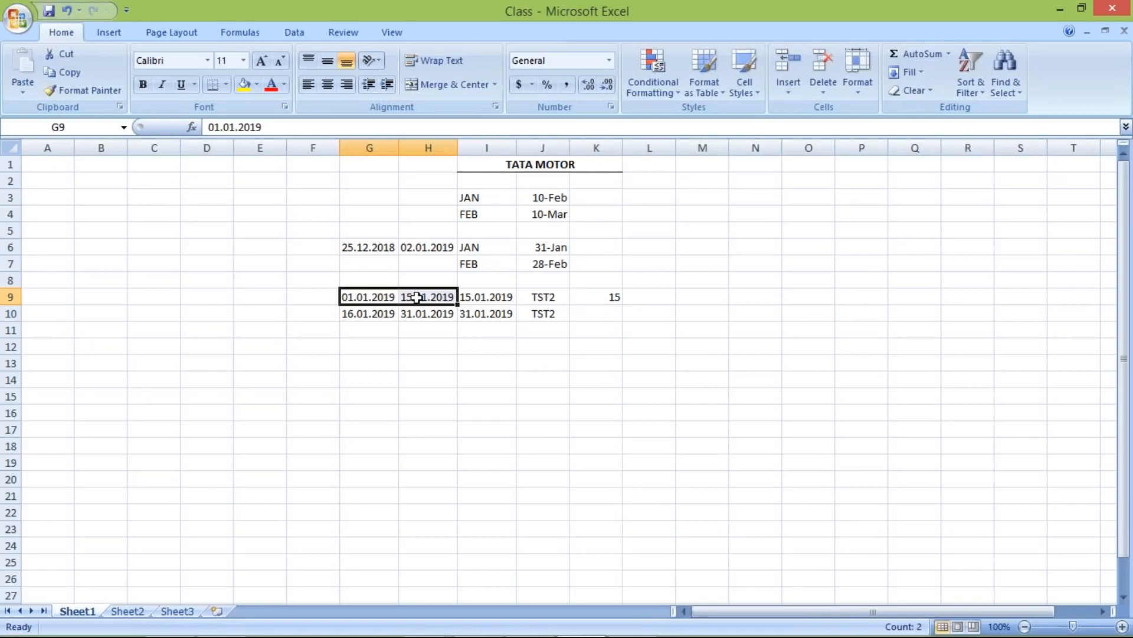
left_click(605, 296)
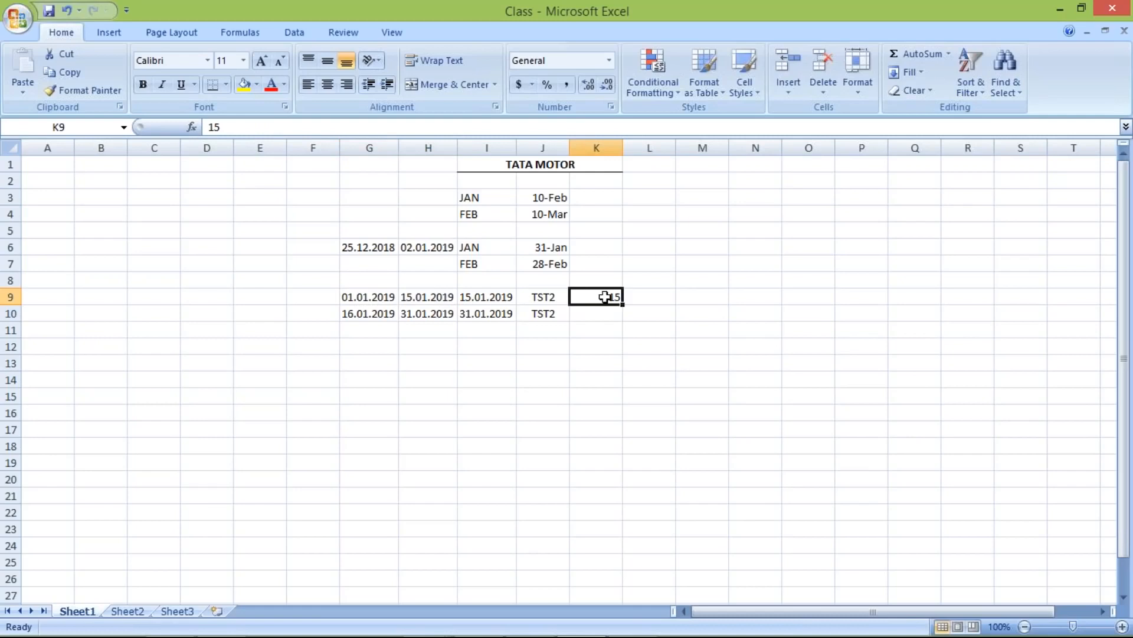
left_click_drag(365, 312, 417, 311)
left_click(608, 301)
left_click_drag(346, 319, 424, 316)
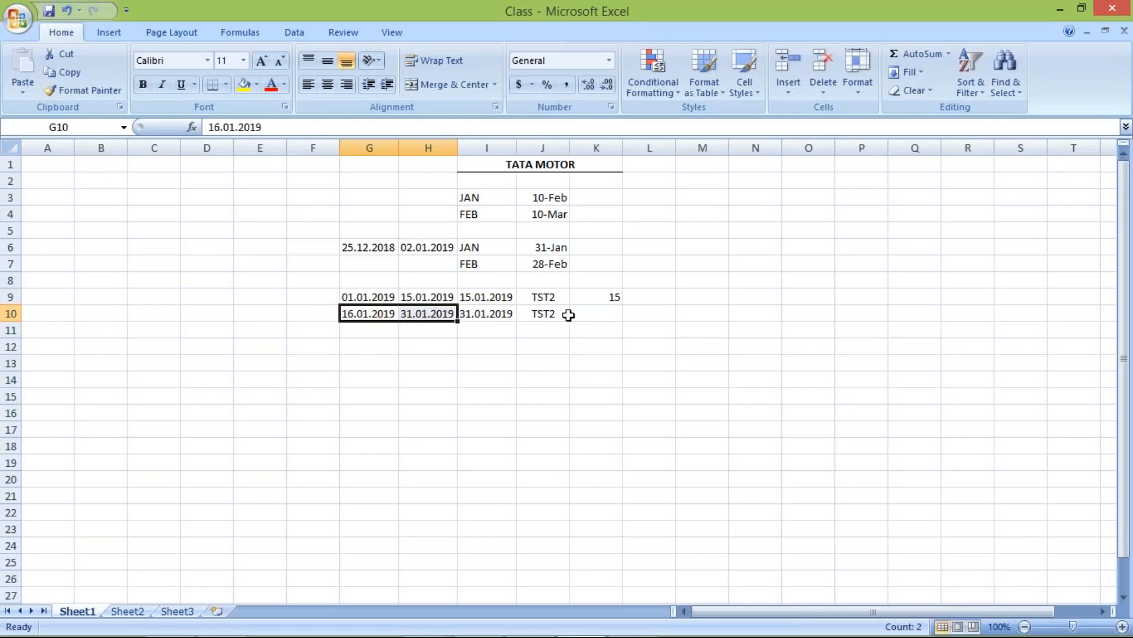
- Enter day limit 31 in K10, review both limits, and return to SAP
left_click(594, 311)
type("31")
key("Return")
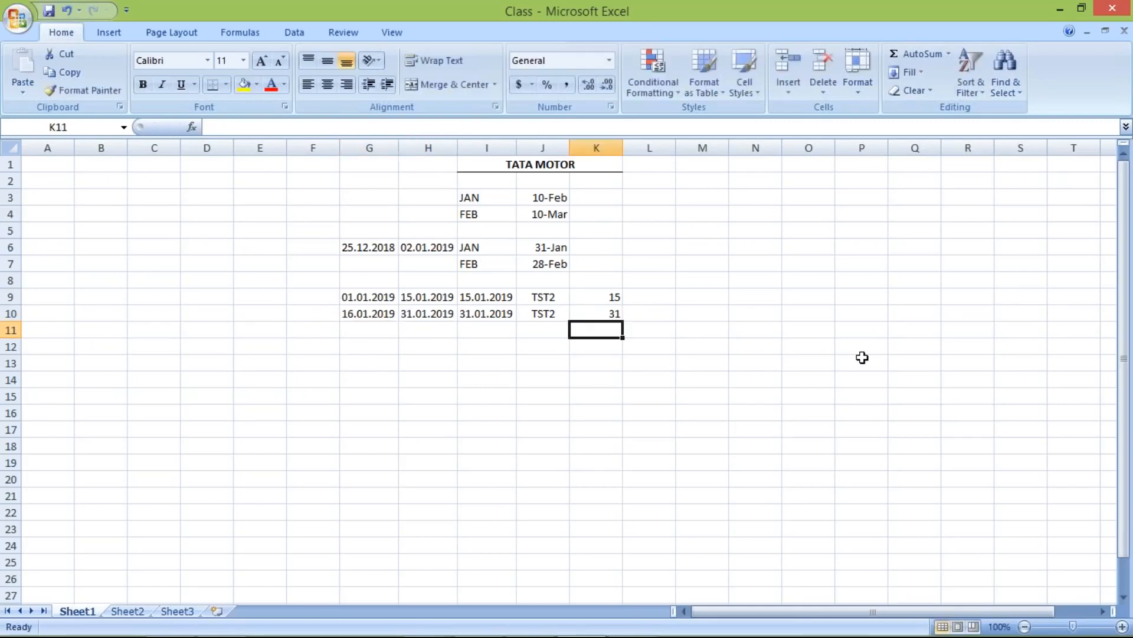
left_click(608, 297)
left_click(599, 312)
left_click(588, 295)
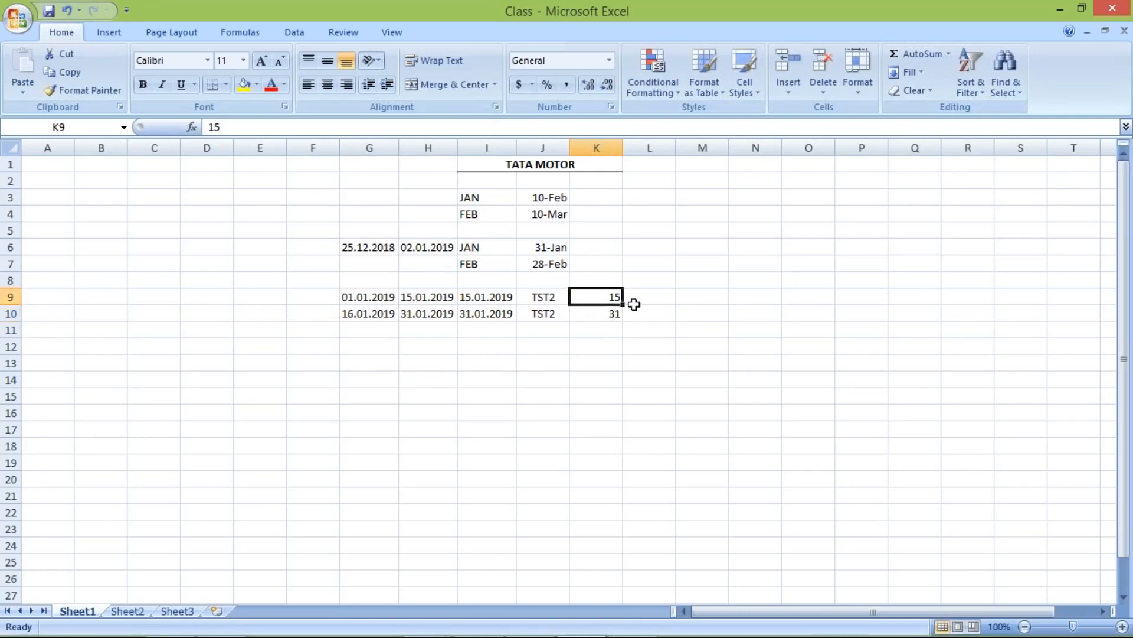
left_click(601, 323)
left_click(644, 297)
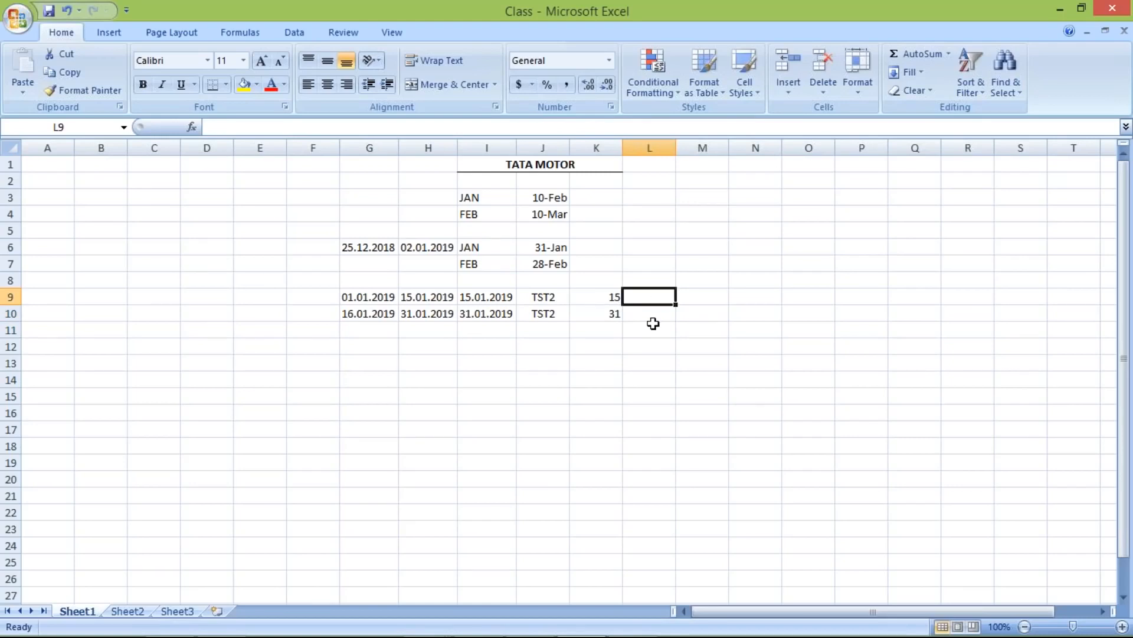
key("alt+Tab")
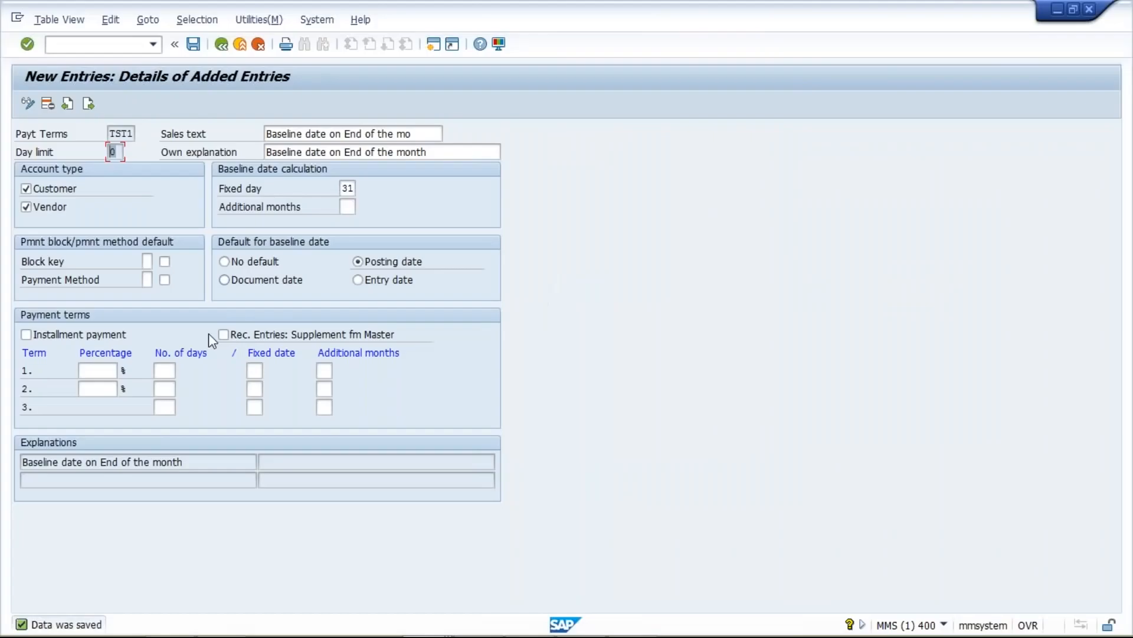
- Leave the TST1 entry screen and open a new SAP Logon session on FICO OTHER
left_click(219, 46)
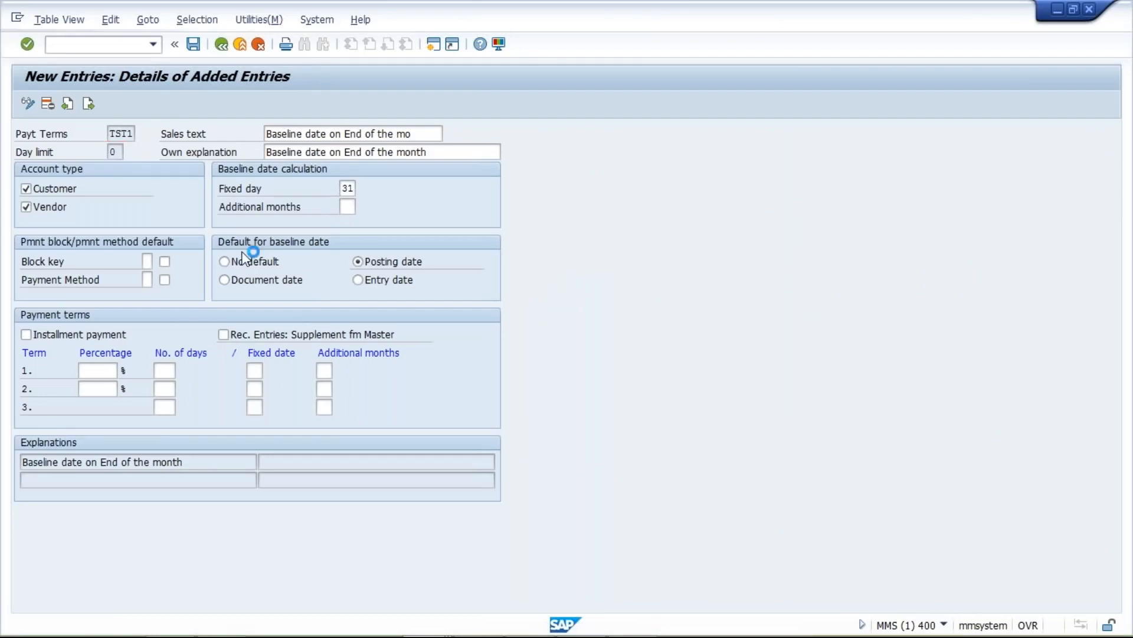
mouse_move(423, 634)
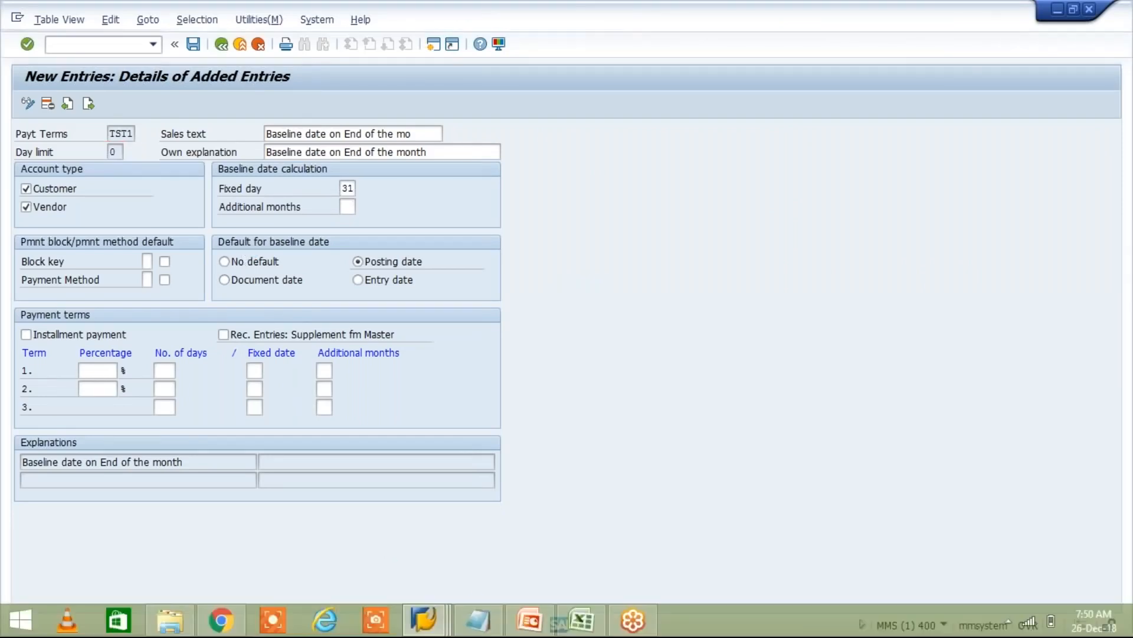
left_click(422, 616)
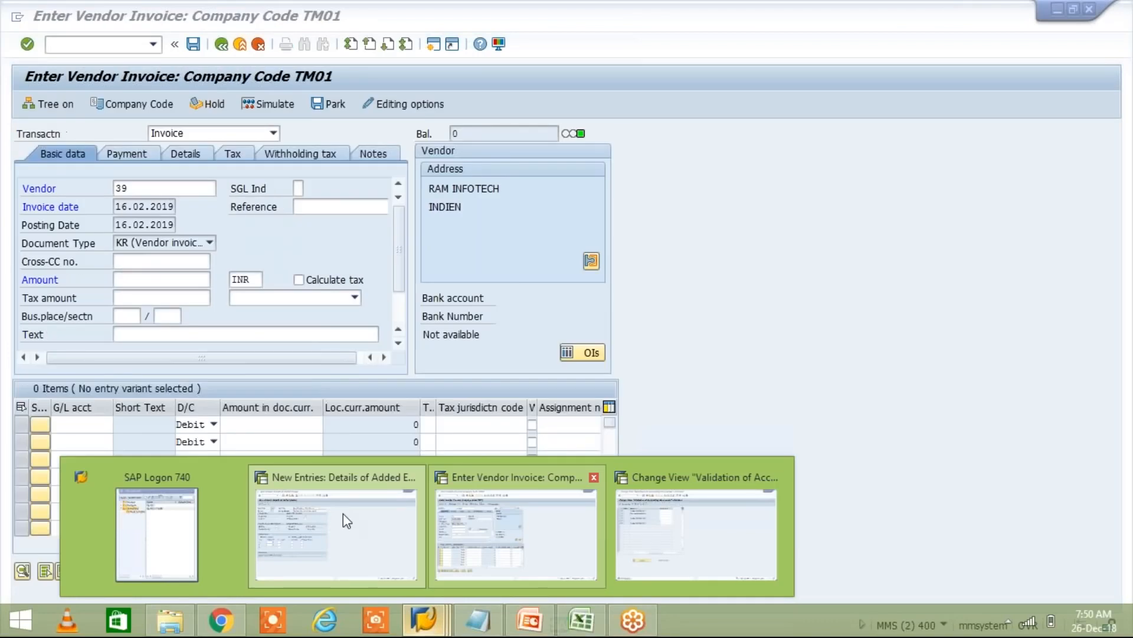
mouse_move(343, 513)
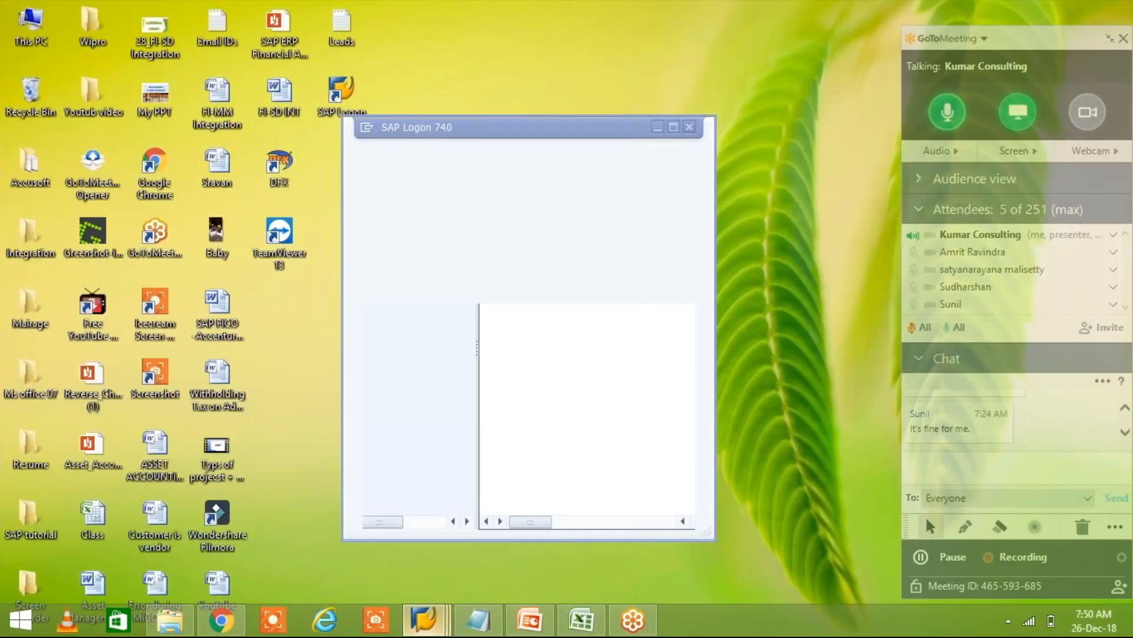
left_click(156, 531)
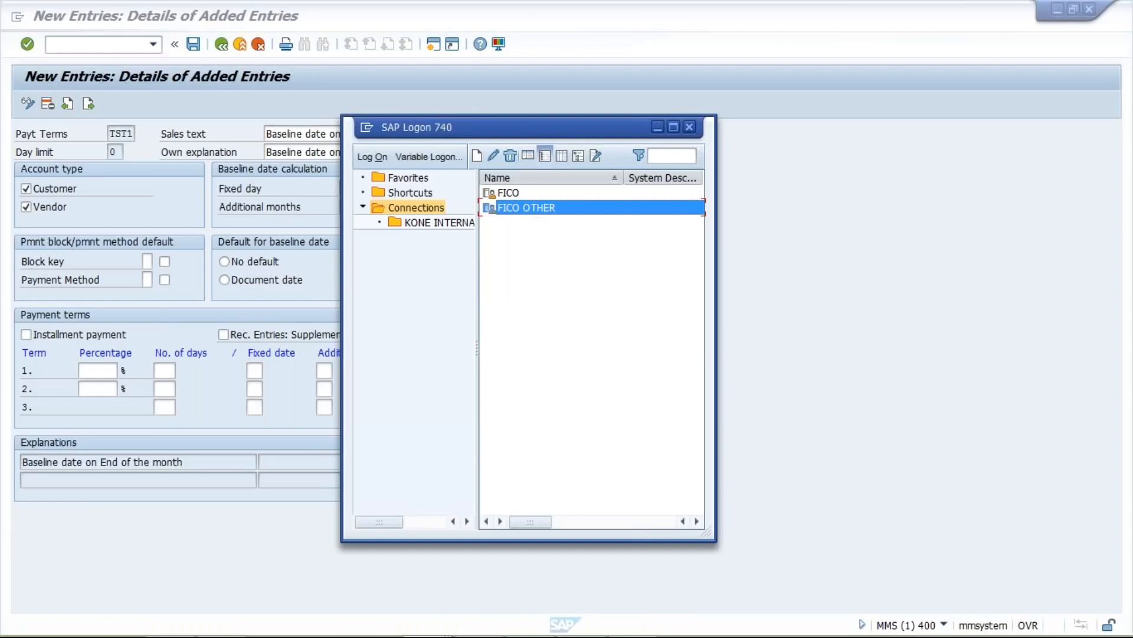
double_click(539, 209)
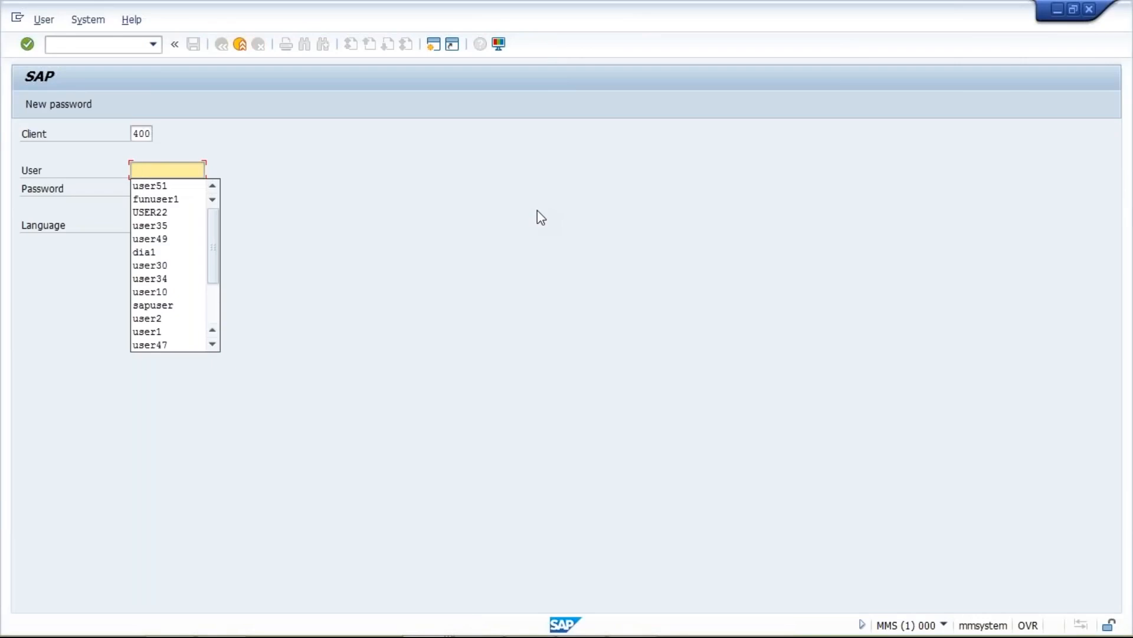
- Log on with the saved user name and password, ending other logons
key("Down")
key("Return")
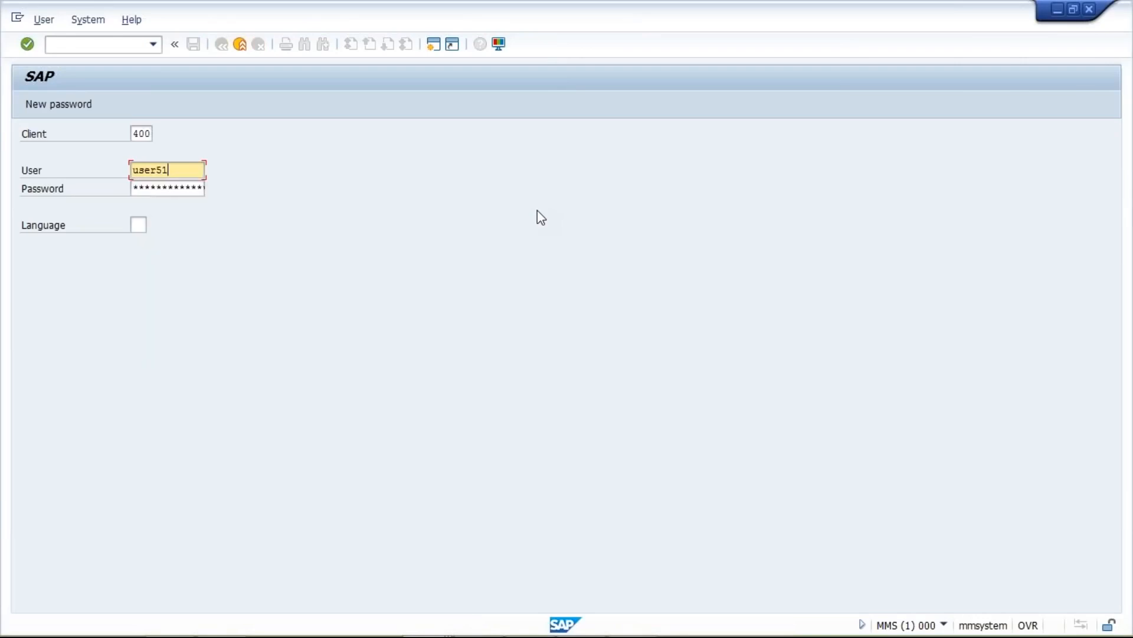
key("Tab")
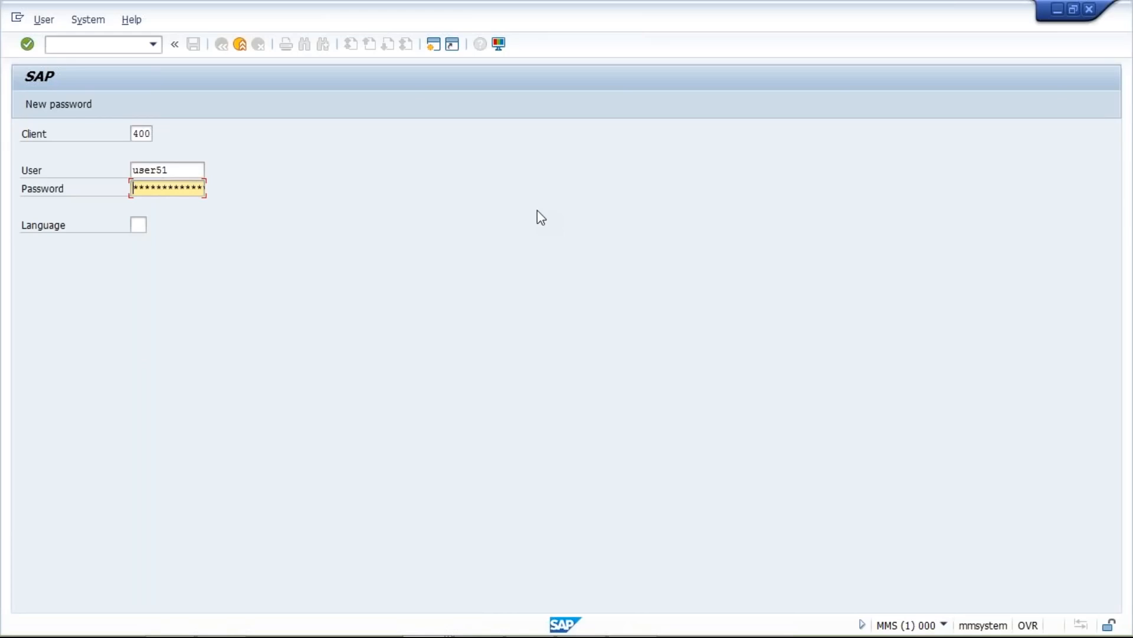
type("******")
key("Return")
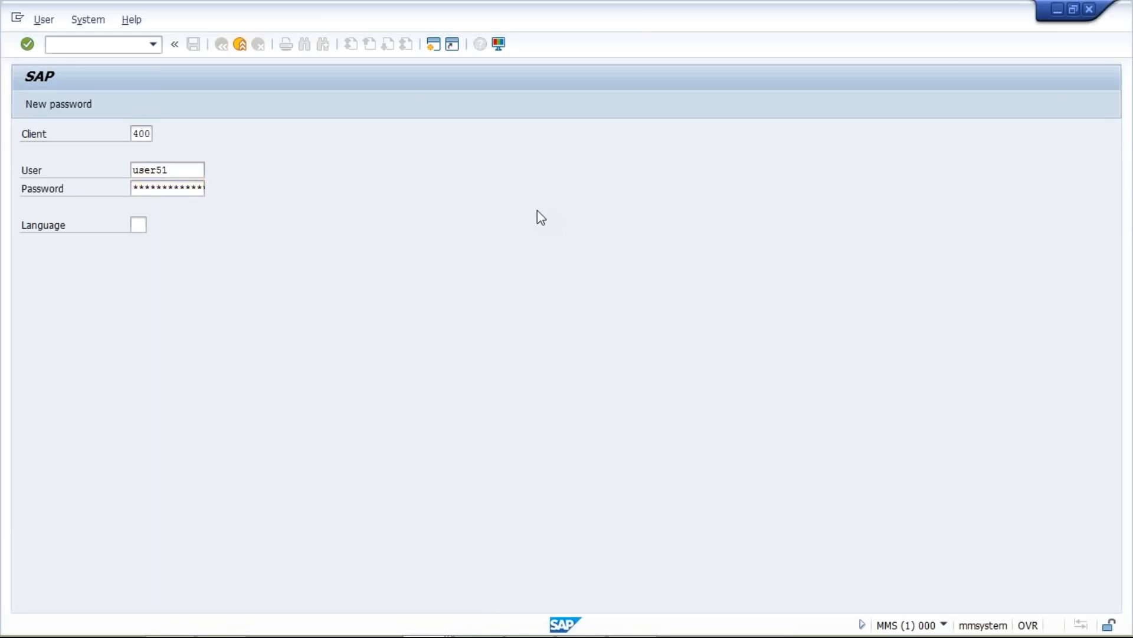
key("Tab")
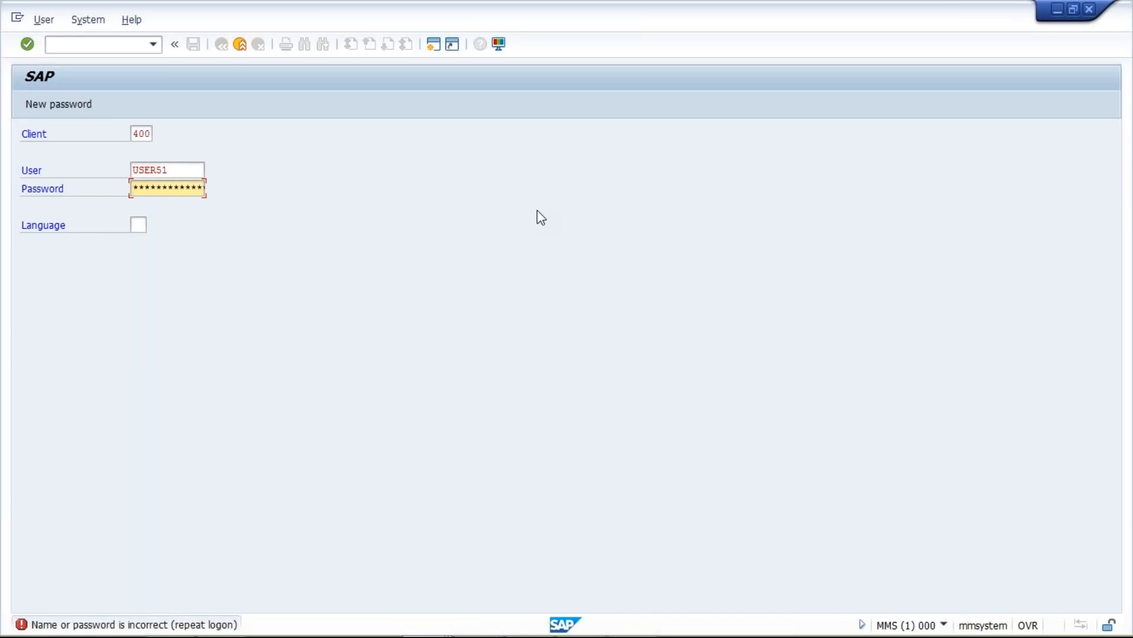
type("********")
key("Return")
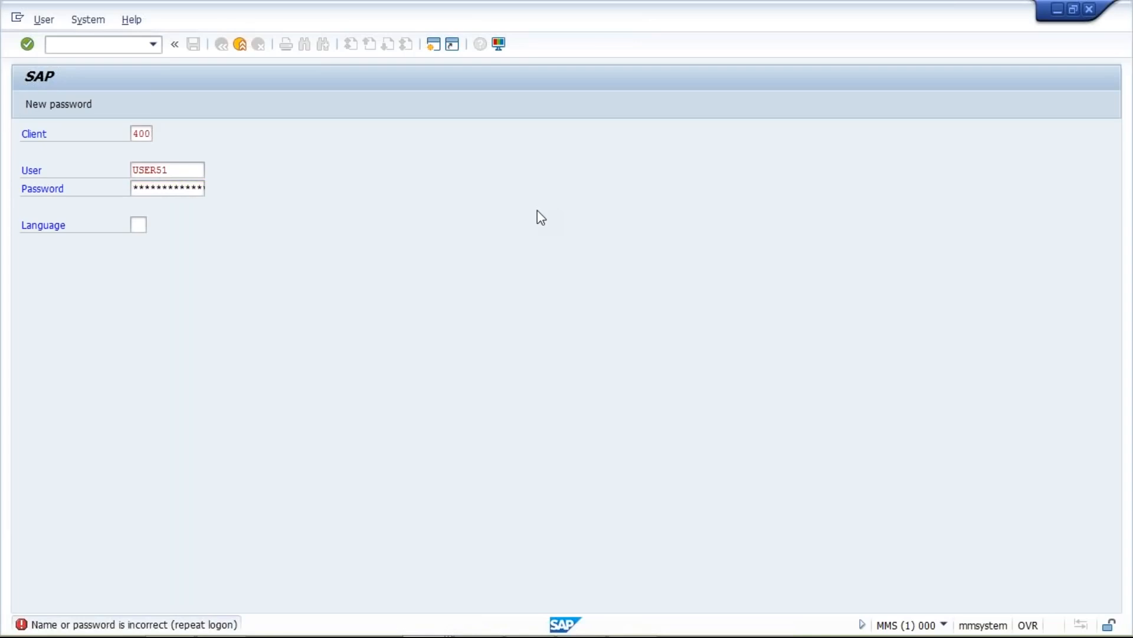
left_click(155, 433)
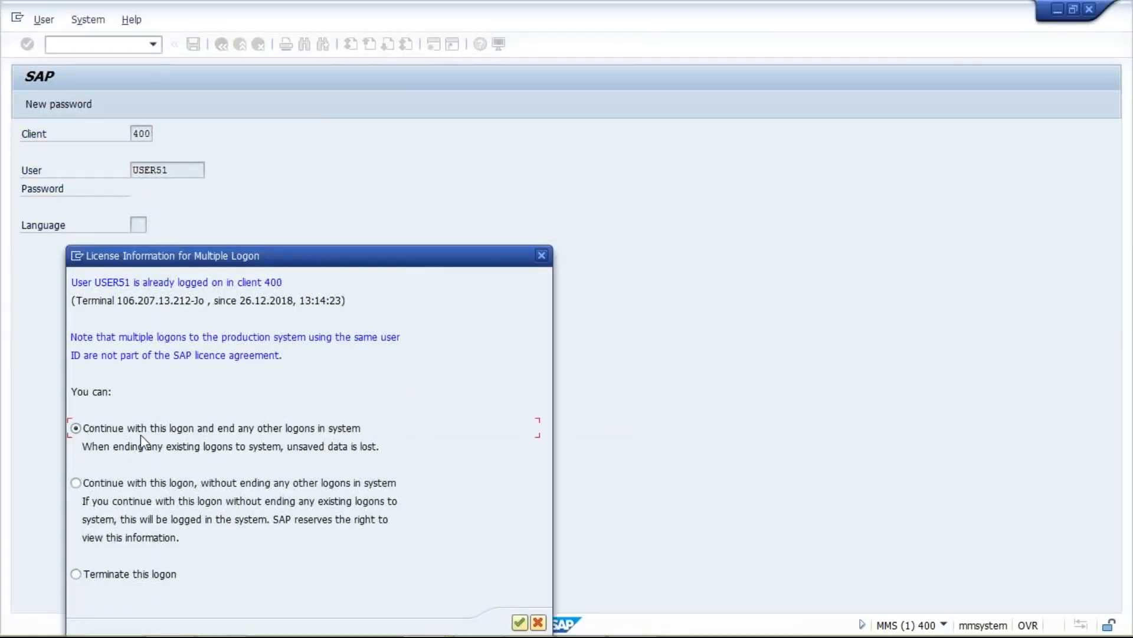
key("Return")
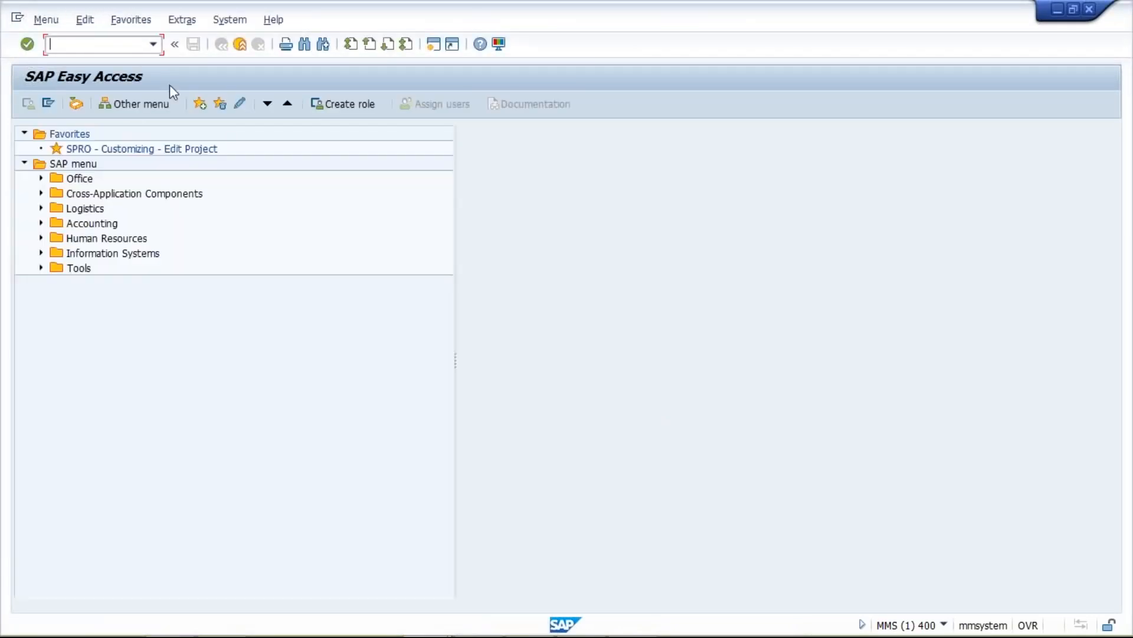
- Start a new OBB8 payment-terms entry keyed TST2, then check the 15.01.2019 end date in Excel's H9
left_click(152, 44)
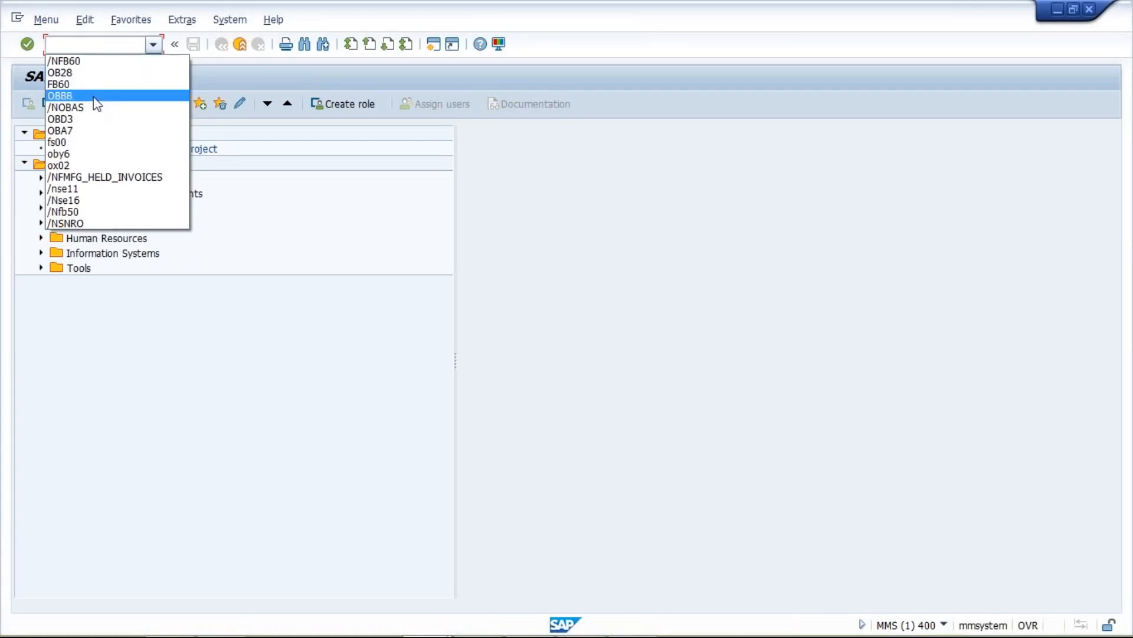
key("Return")
key("Return")
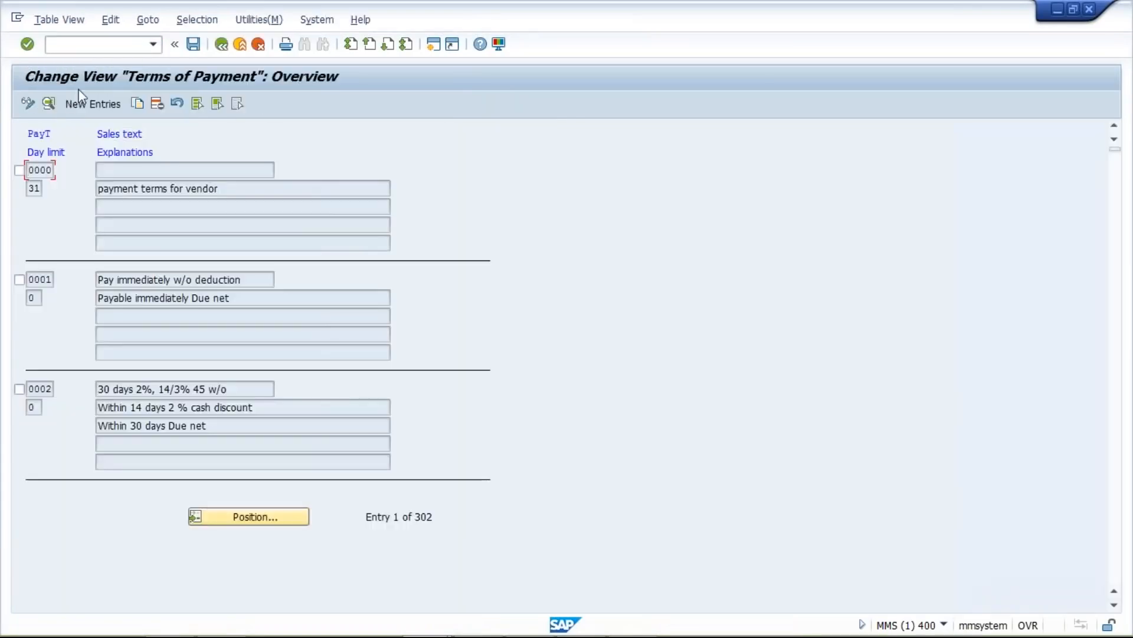
left_click(104, 105)
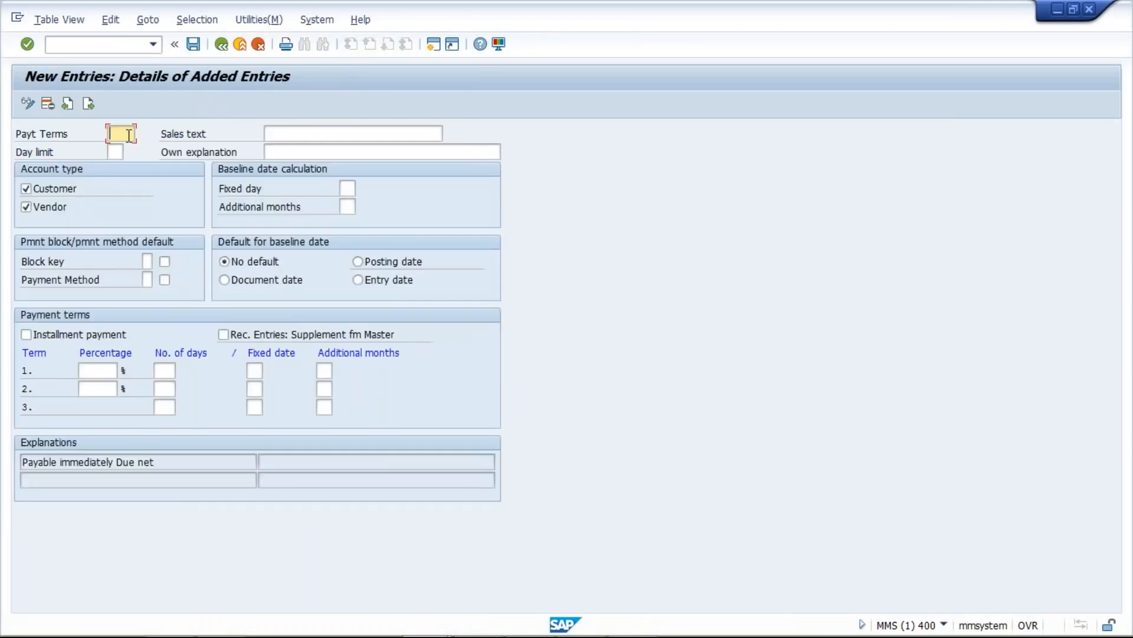
type("TST")
type("1")
left_click(114, 151)
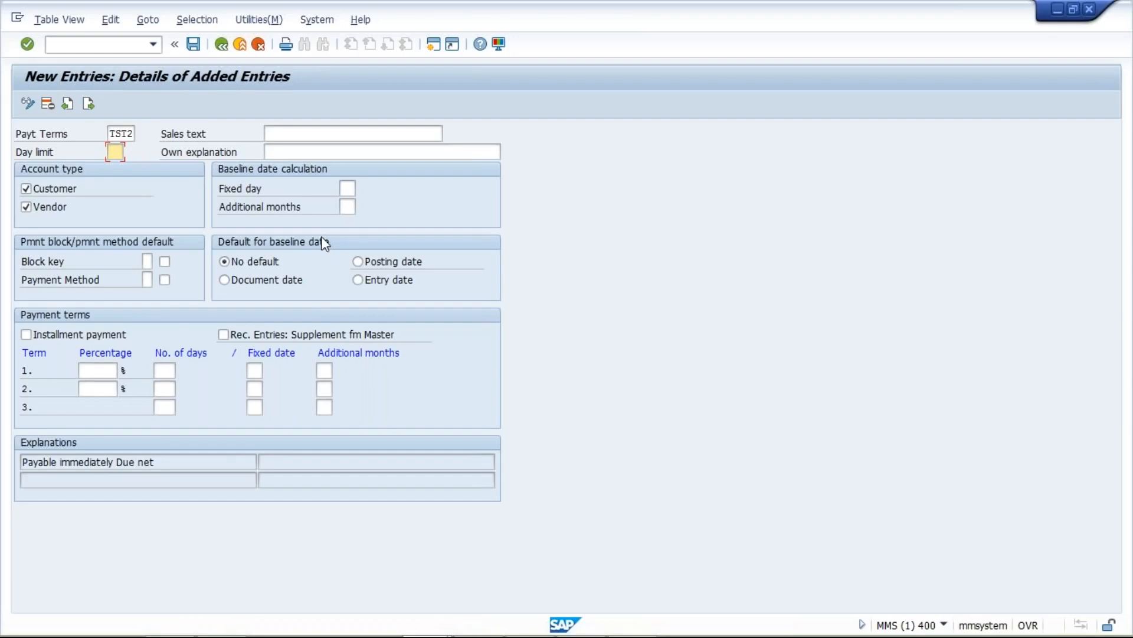
key("alt+Tab")
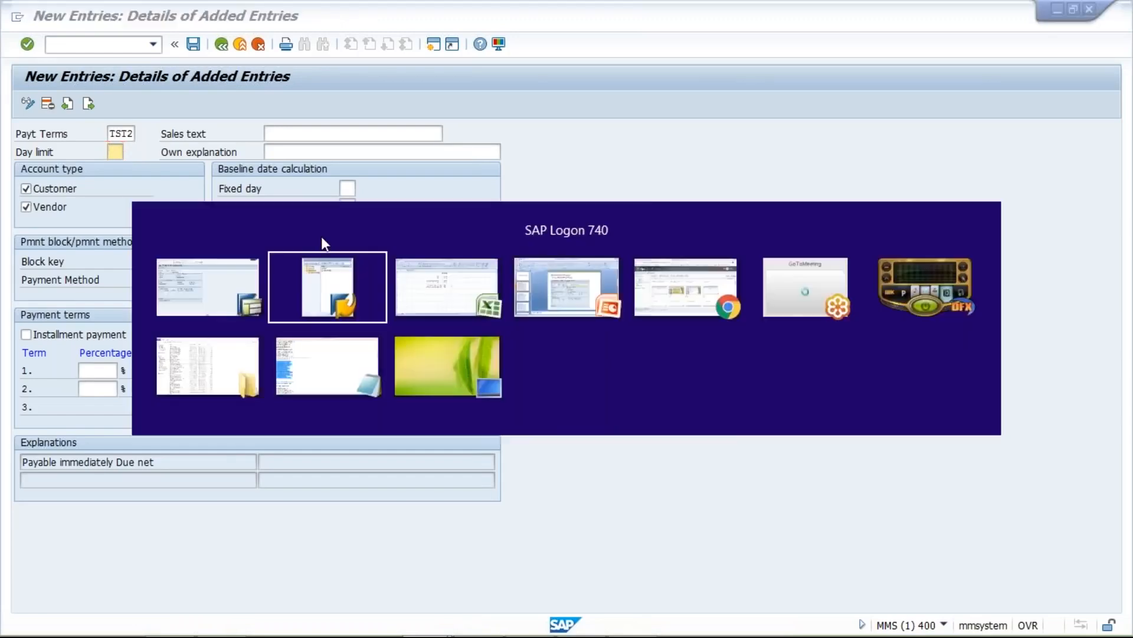
left_click(413, 303)
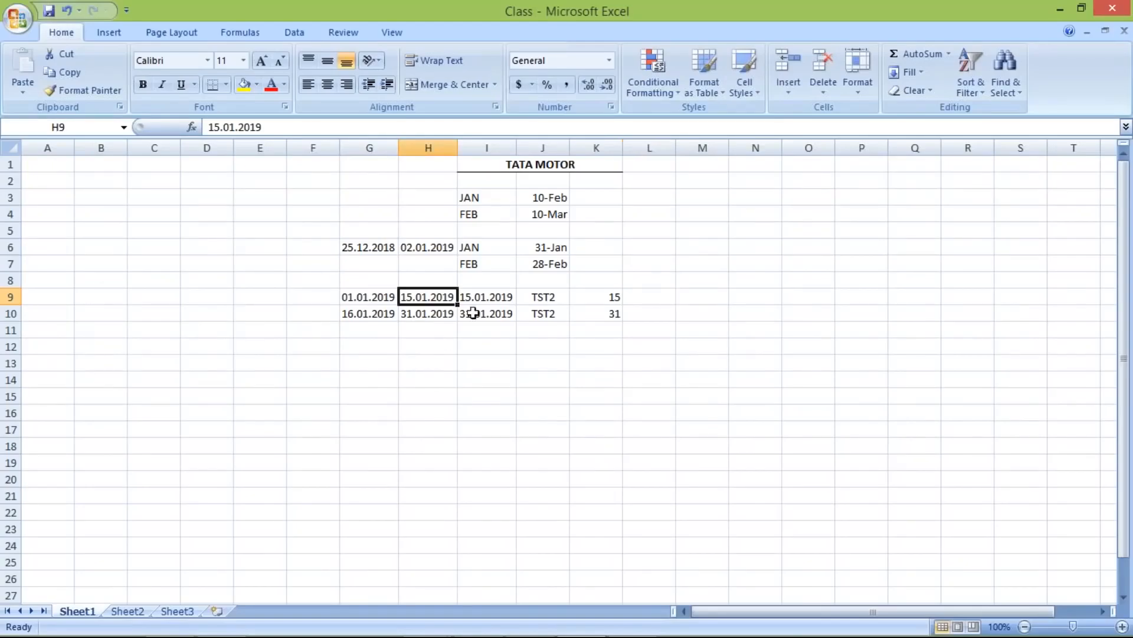
left_click(481, 297)
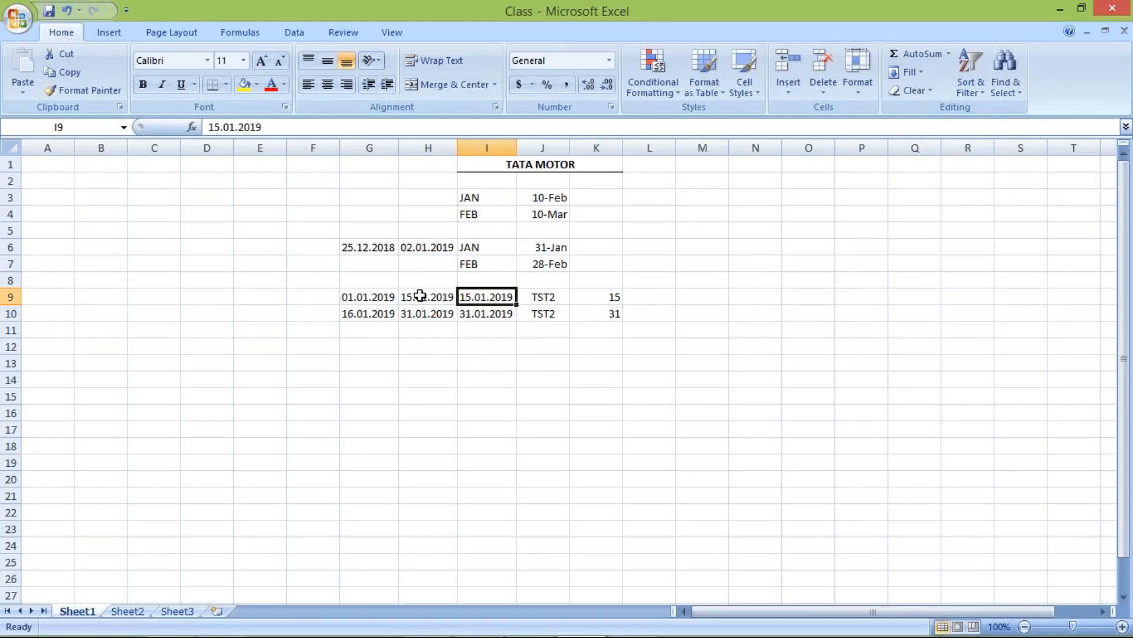
left_click_drag(358, 297, 428, 297)
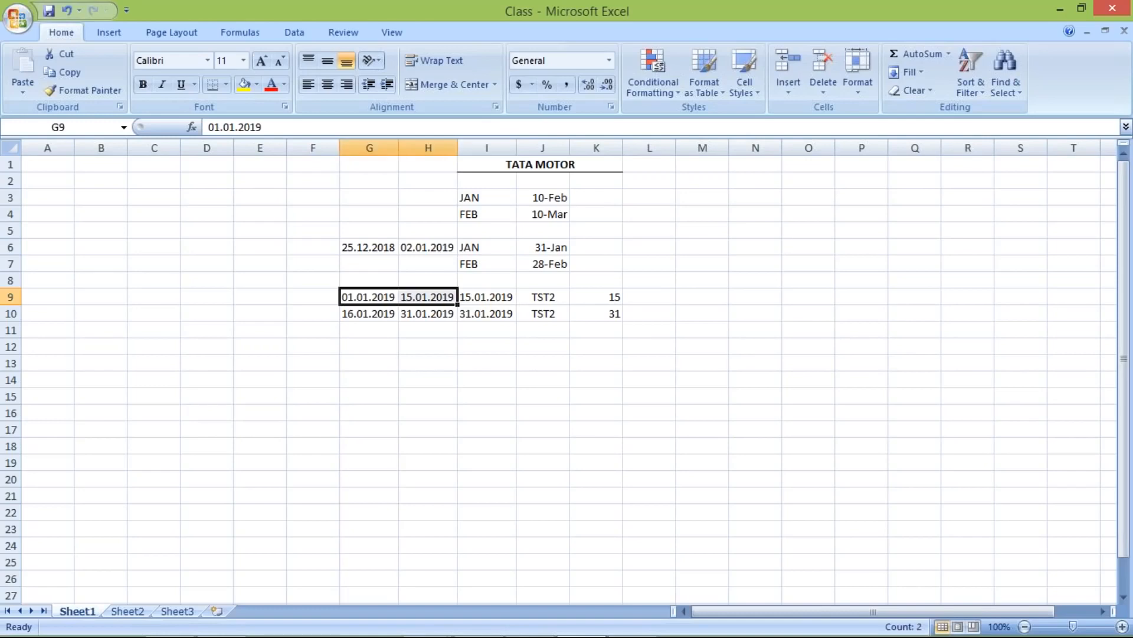
left_click(435, 297)
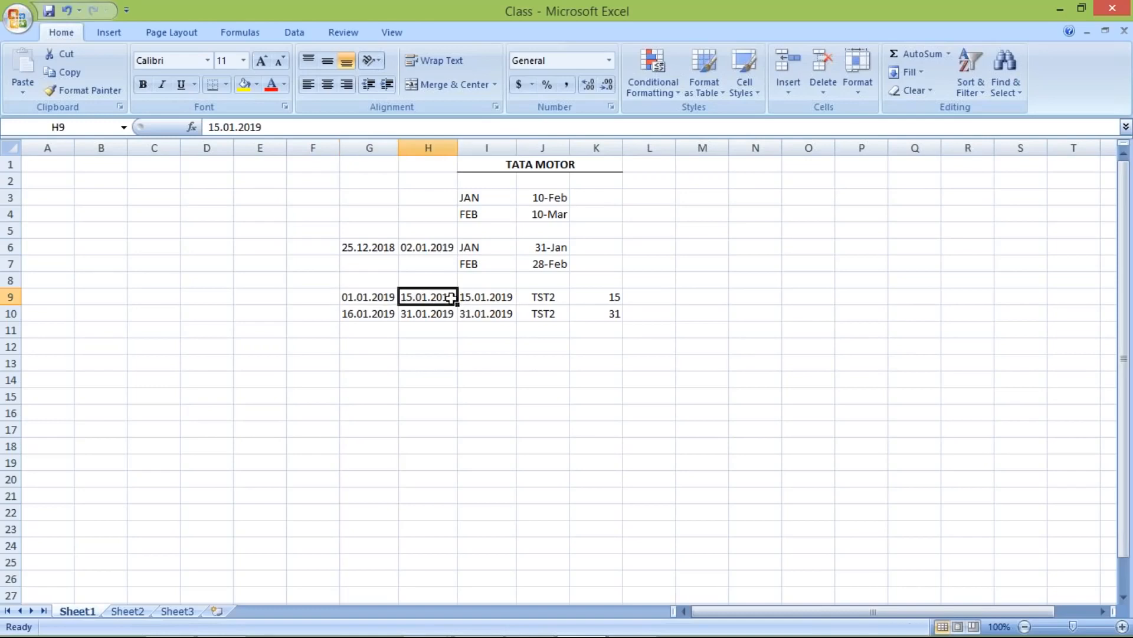
left_click(475, 301)
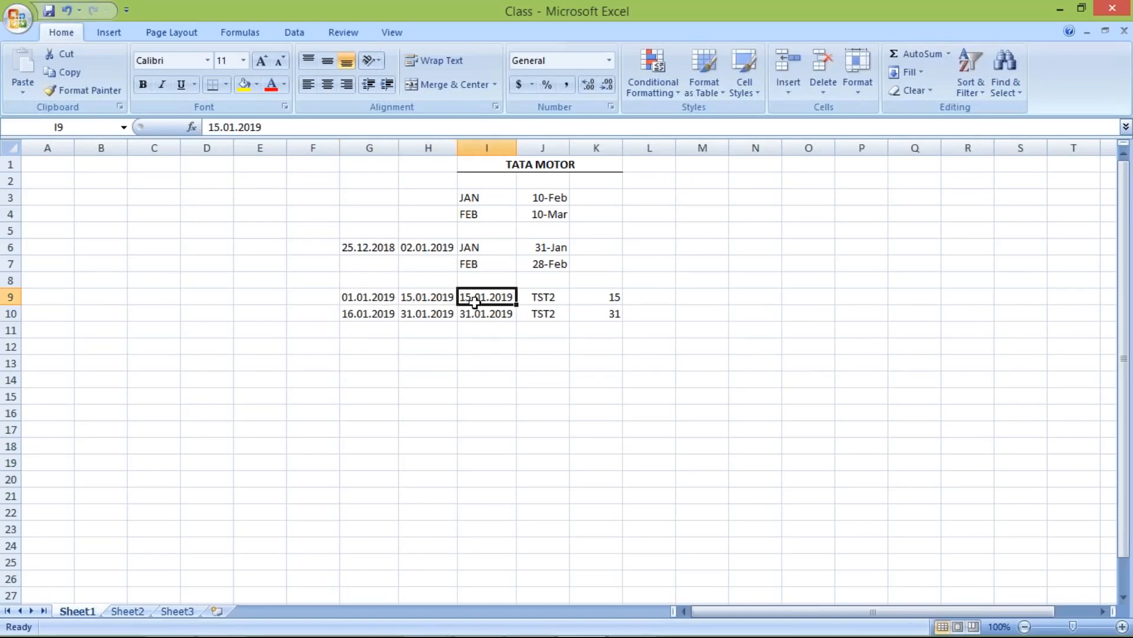
- Give the TST2 payment term day limit 15, fixed day 15 and 0 additional months
key("alt+Tab")
left_click(116, 151)
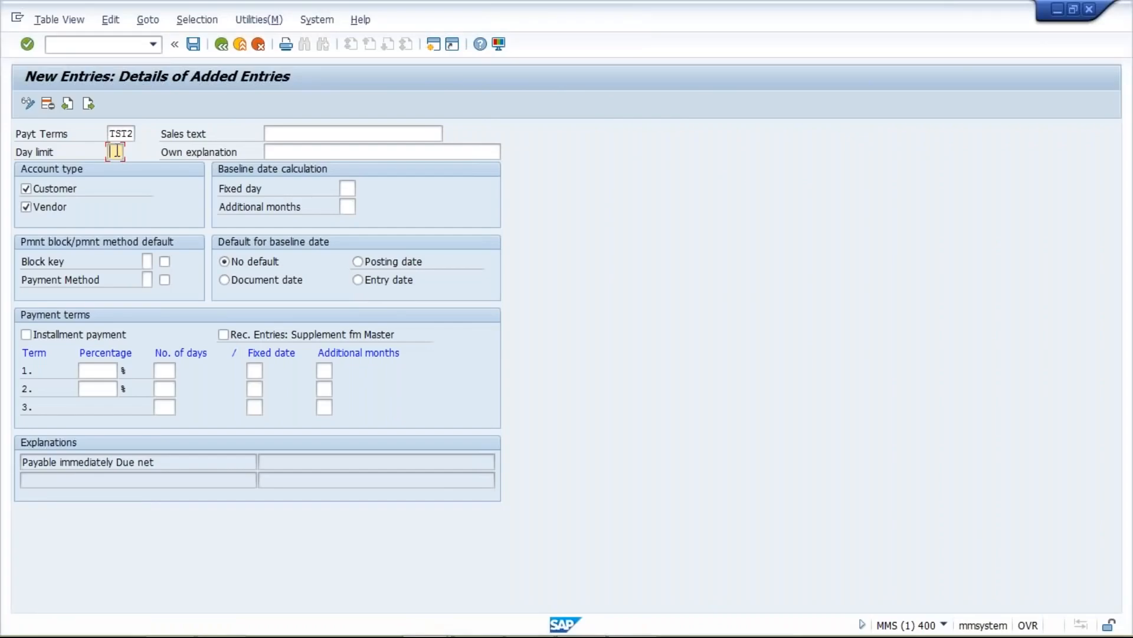
type("15")
left_click(352, 189)
type("15")
key("Tab")
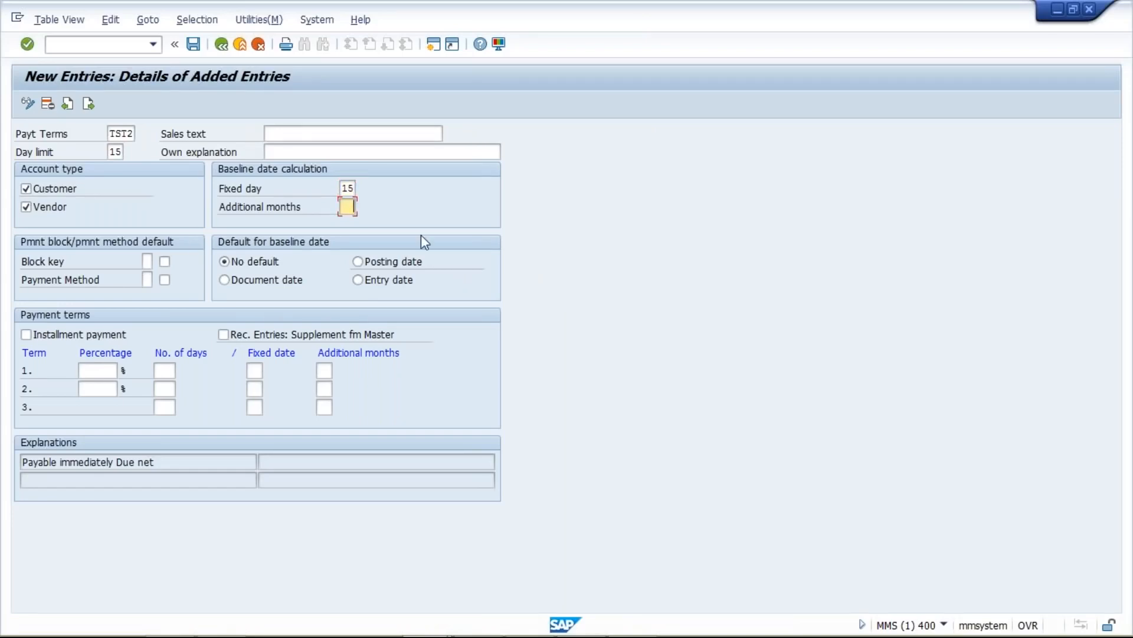
type("0")
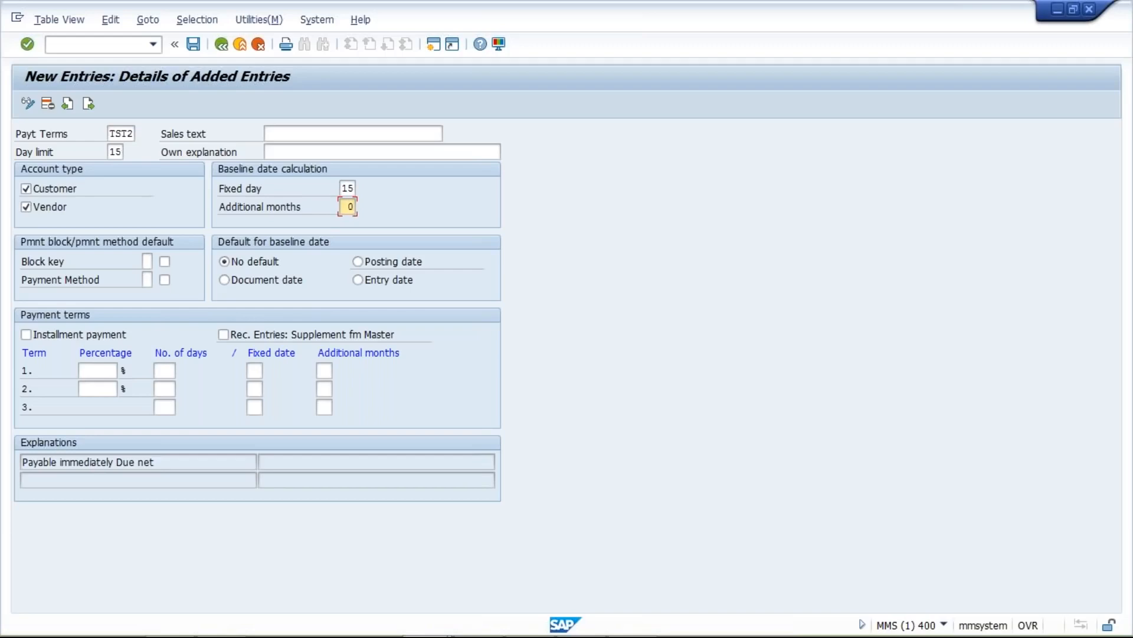
- Give TST2 a posting-date baseline default, fixed day 15 and 0 additional months
left_click(359, 262)
left_click(223, 278)
left_click(358, 263)
left_click_drag(344, 190, 376, 210)
type("1")
key("BackSpace")
key("F4")
type("0")
key("Return")
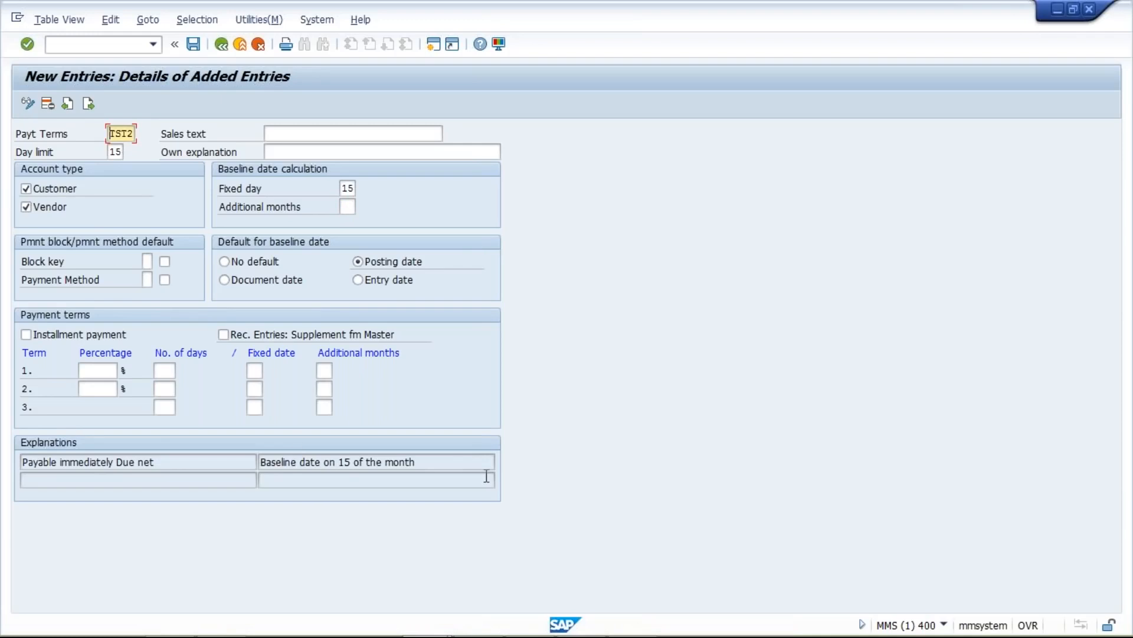
- Copy the generated 'Baseline date on 15 of the month' explanation into Sales text and Own explanation
left_click_drag(459, 462, 179, 459)
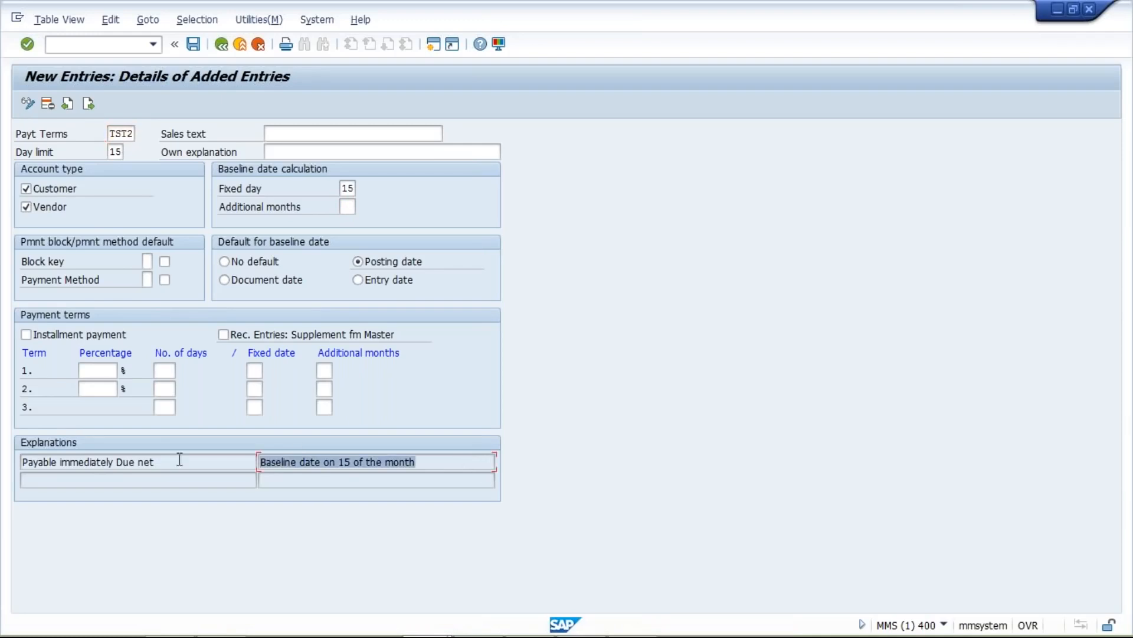
key("ctrl+c")
left_click(410, 135)
key("ctrl+v")
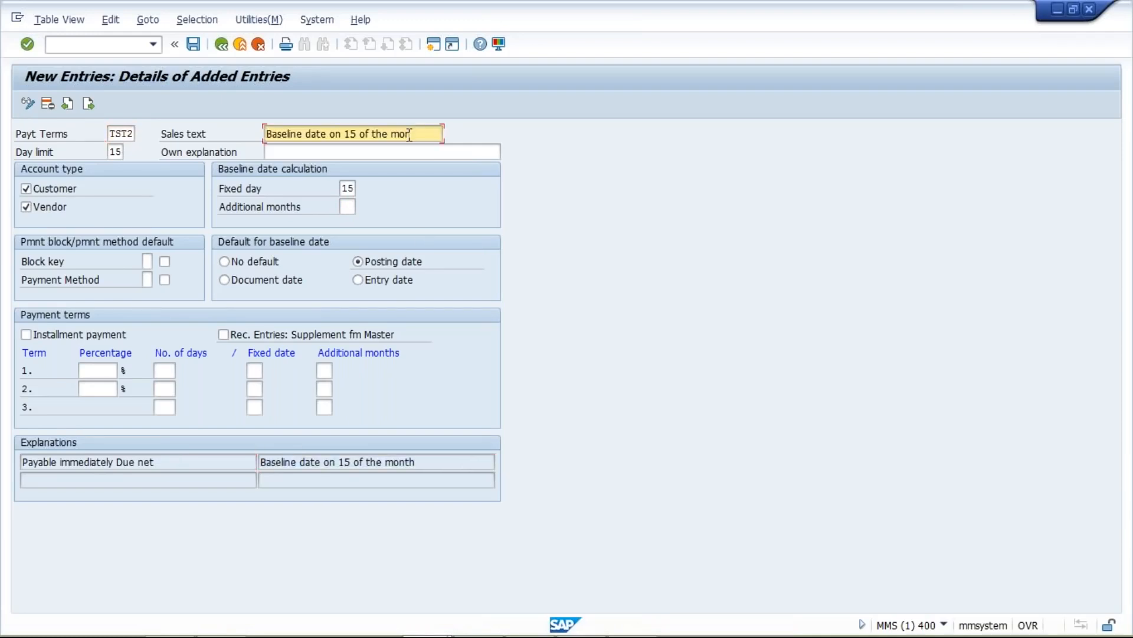
left_click(409, 152)
key("ctrl+v")
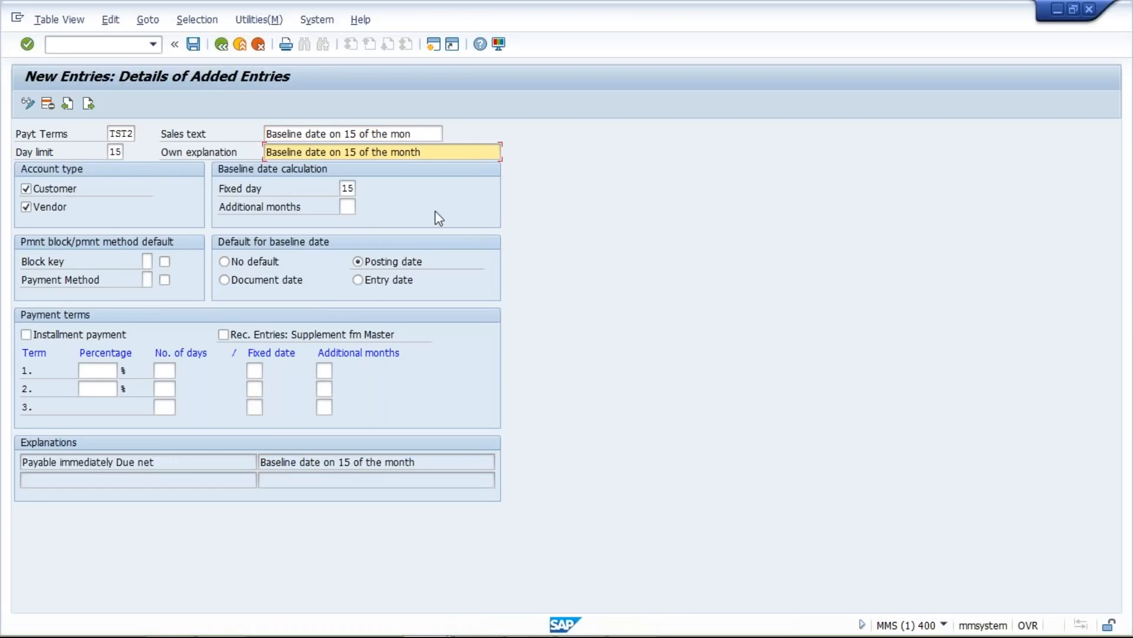
left_click(435, 211)
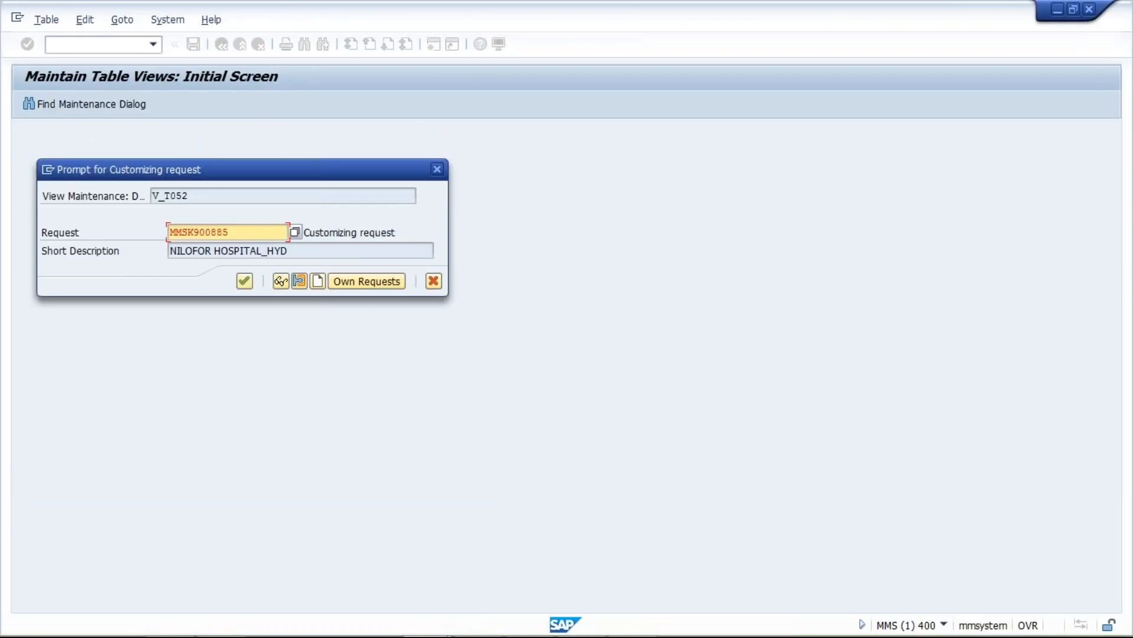
- Confirm the customizing request field, then review the first invoice's dates in the Excel workbook Class
left_click(247, 282)
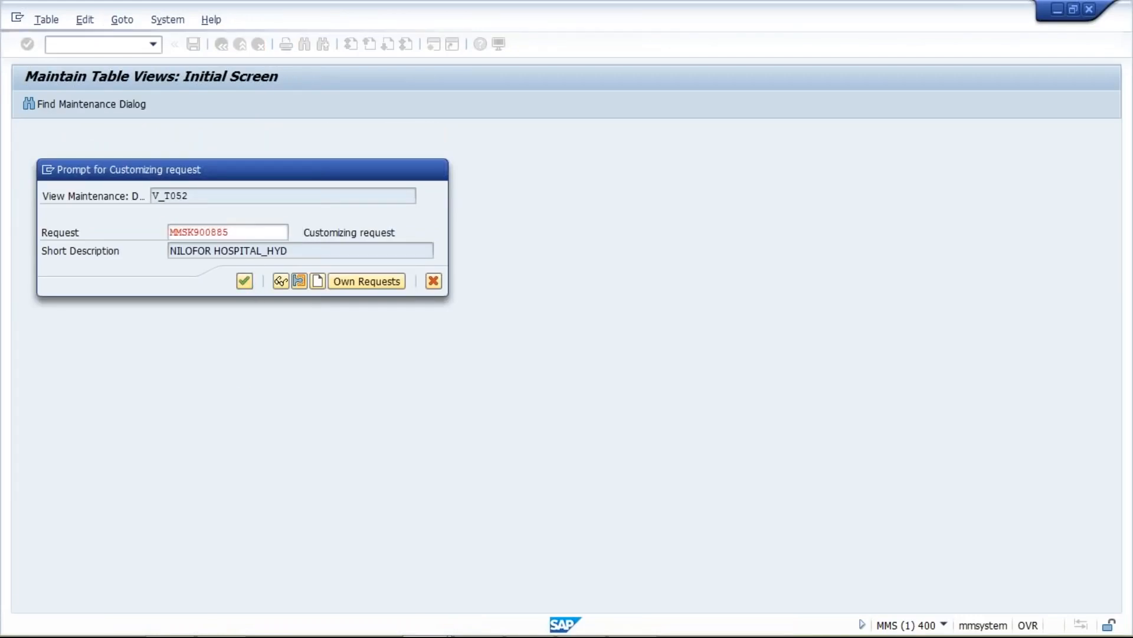
left_click(582, 619)
left_click(367, 295)
left_click(417, 297)
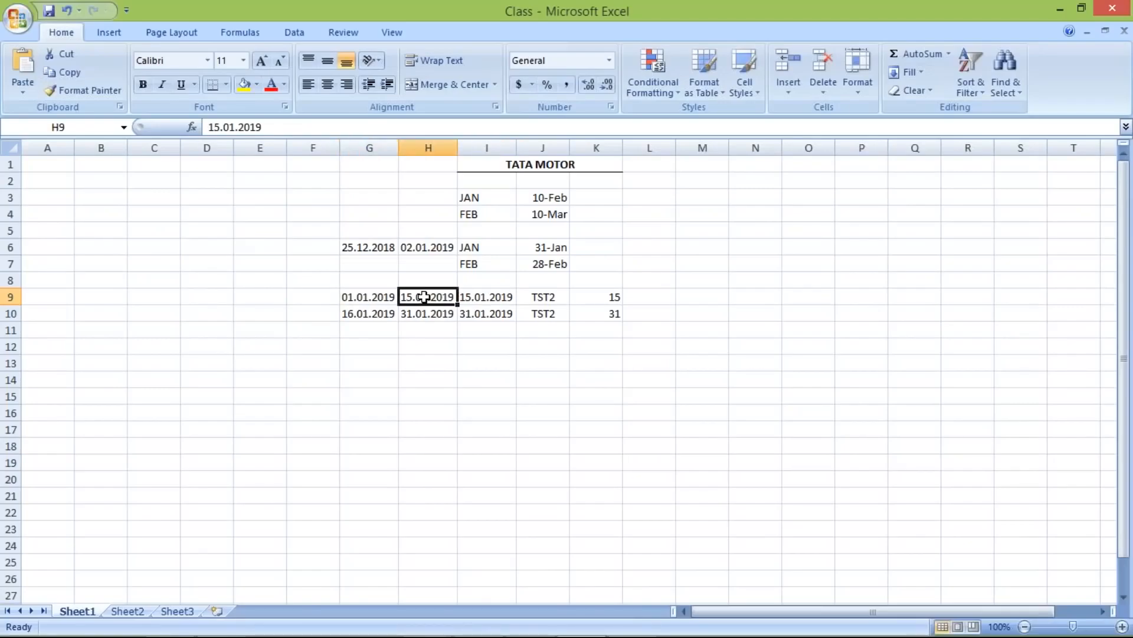
- Add a bold 'due' heading in cell I8 above the due dates
left_click(484, 276)
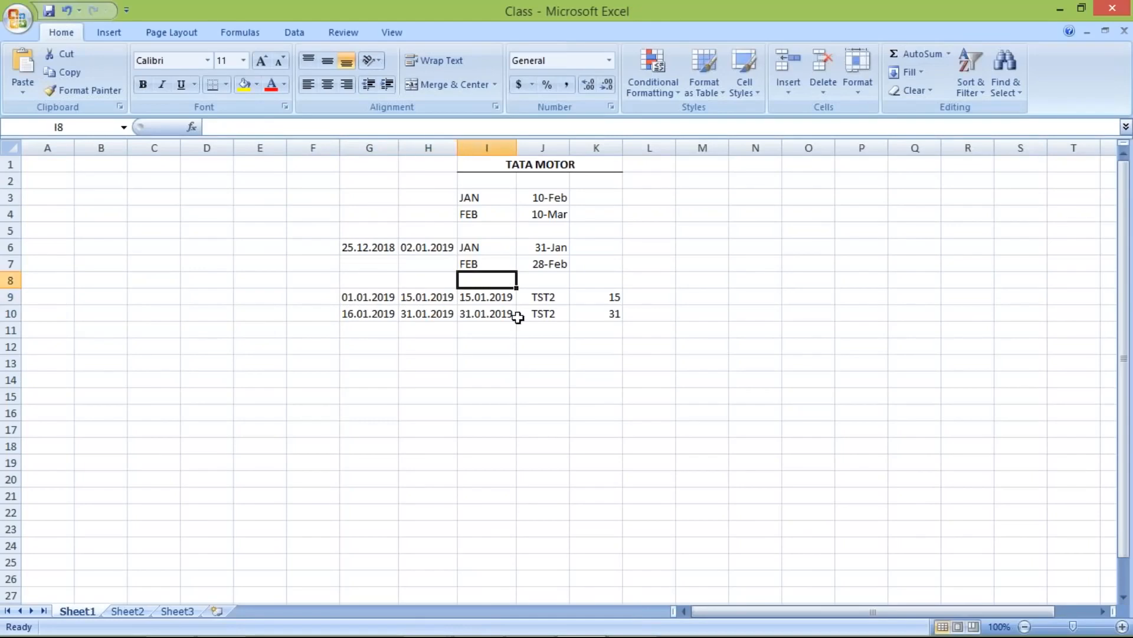
type("due")
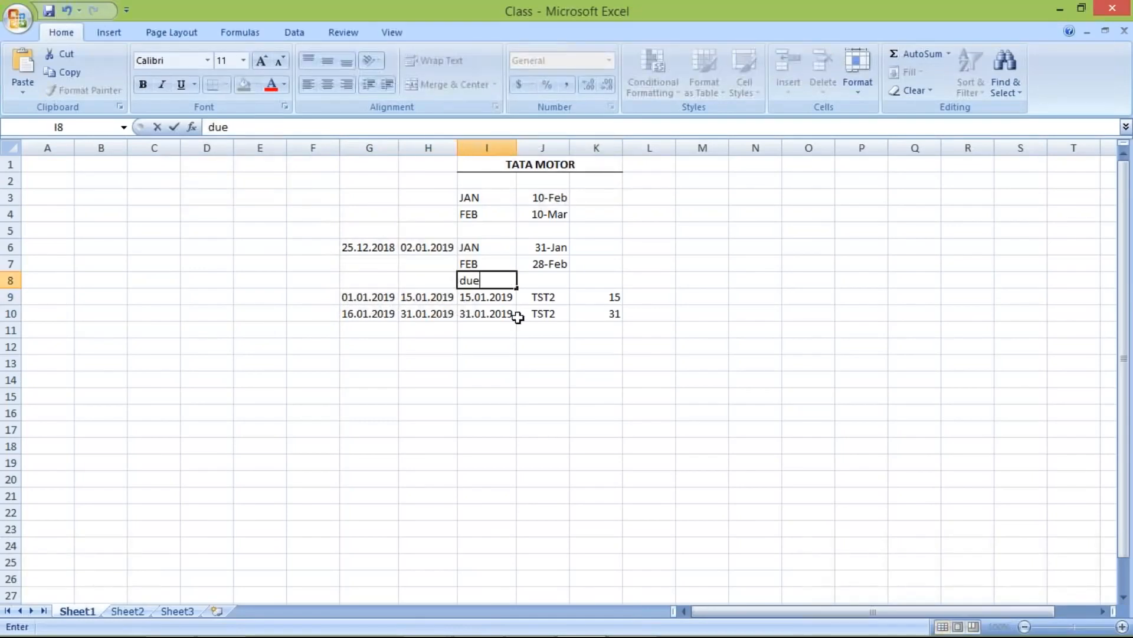
left_click(493, 280)
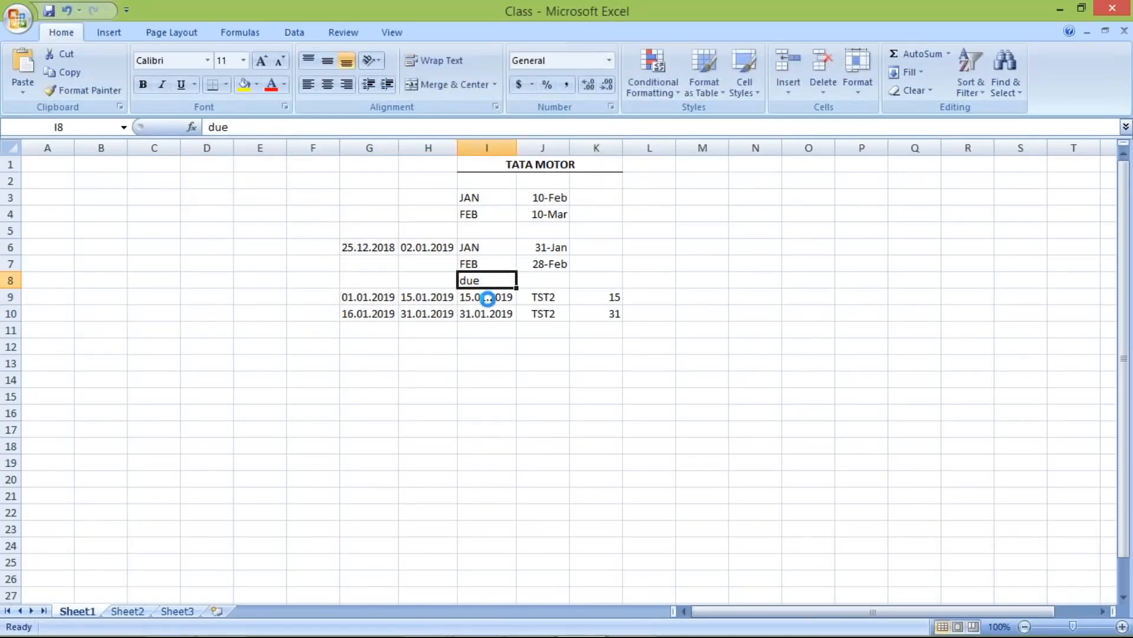
key("ctrl+b")
- Review the posting, baseline and due dates of the first two invoice rows
left_click(488, 298)
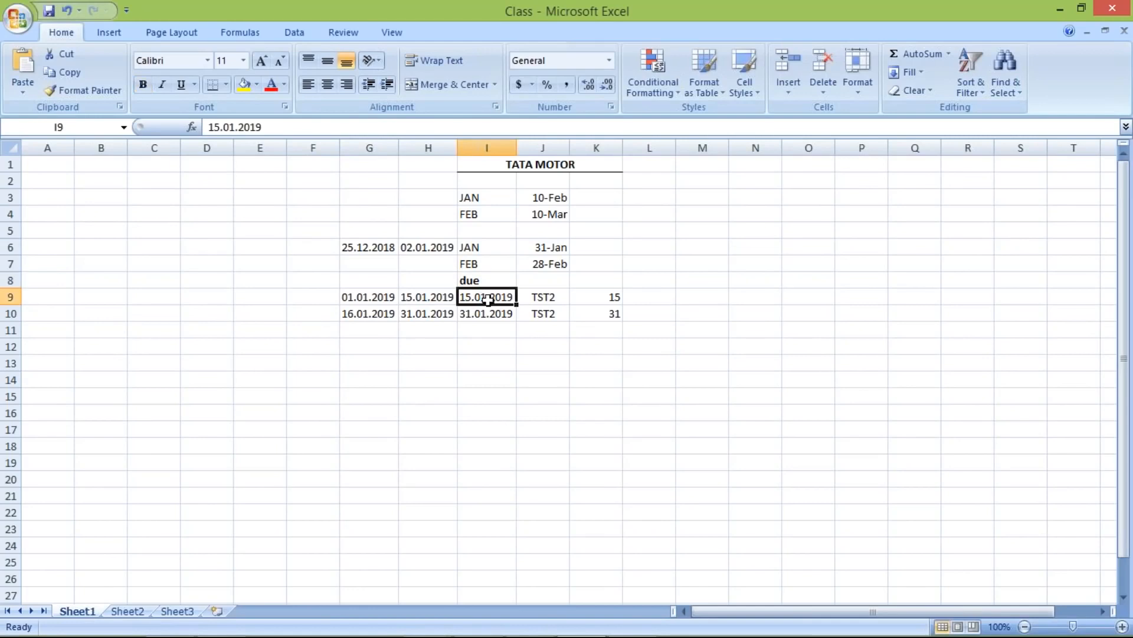
left_click_drag(354, 314, 419, 314)
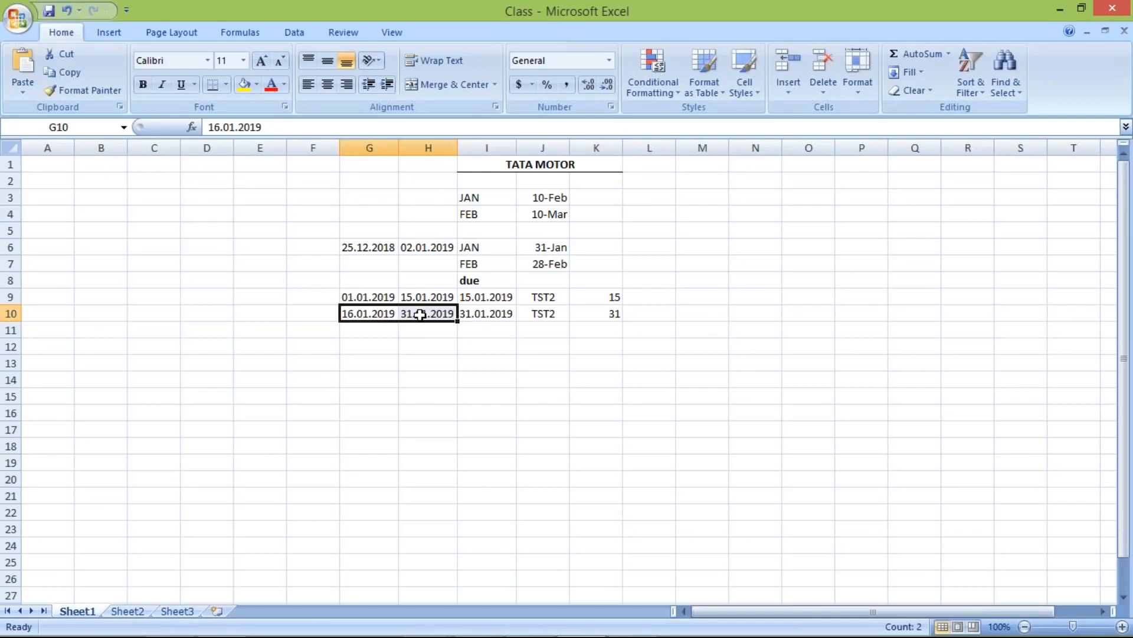
left_click(425, 318)
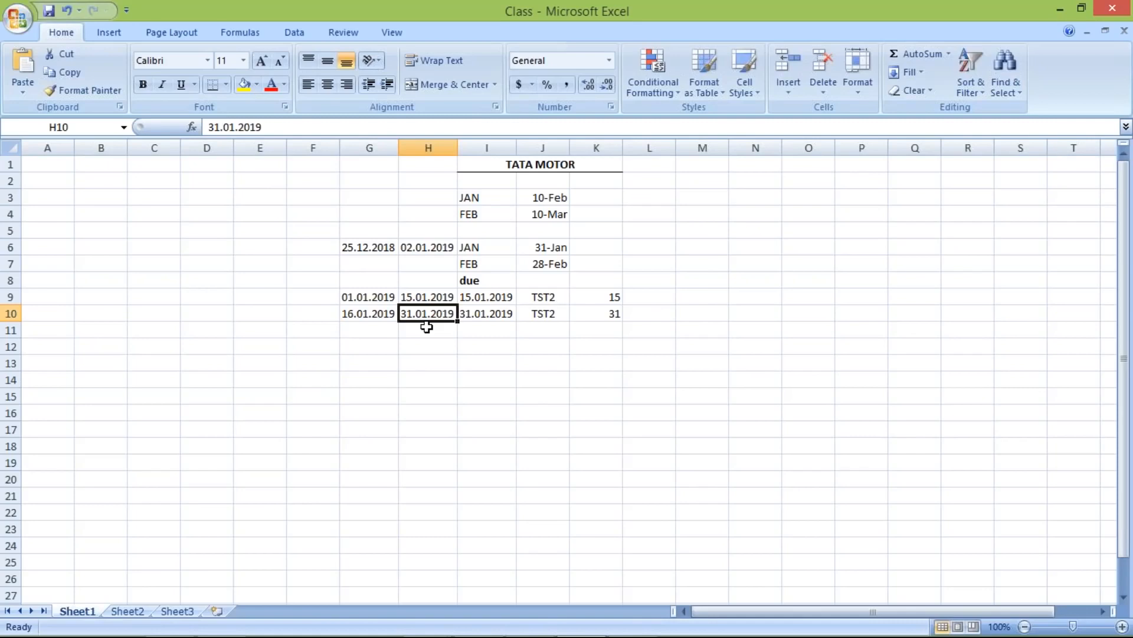
left_click(483, 313)
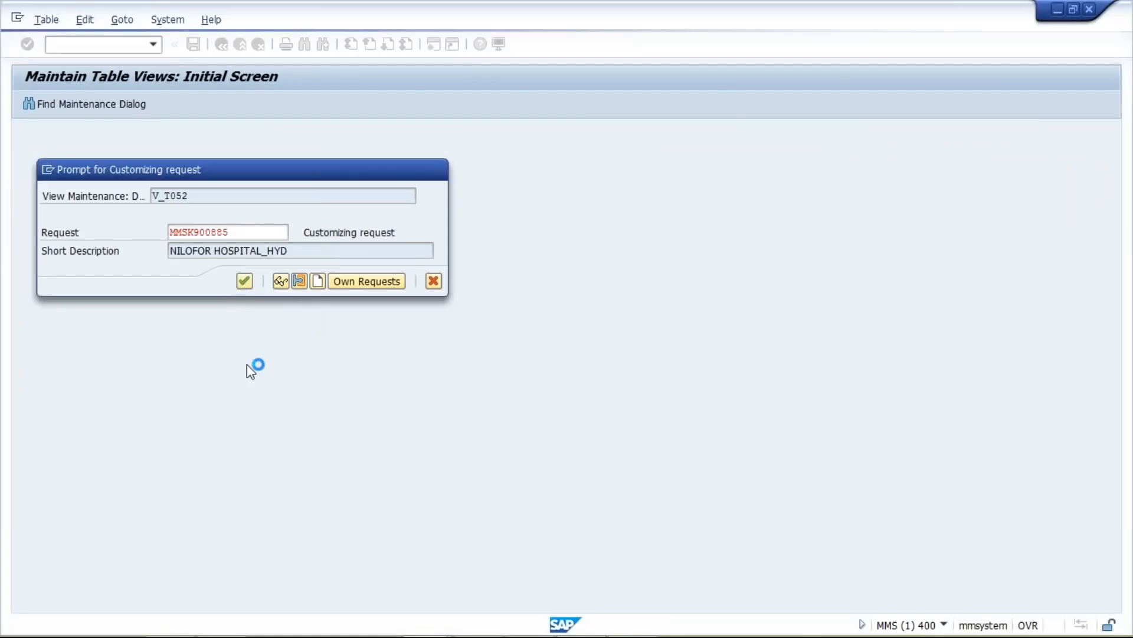
- Finish saving TST2 under the customizing request and return to the terms of payment overview
key("Return")
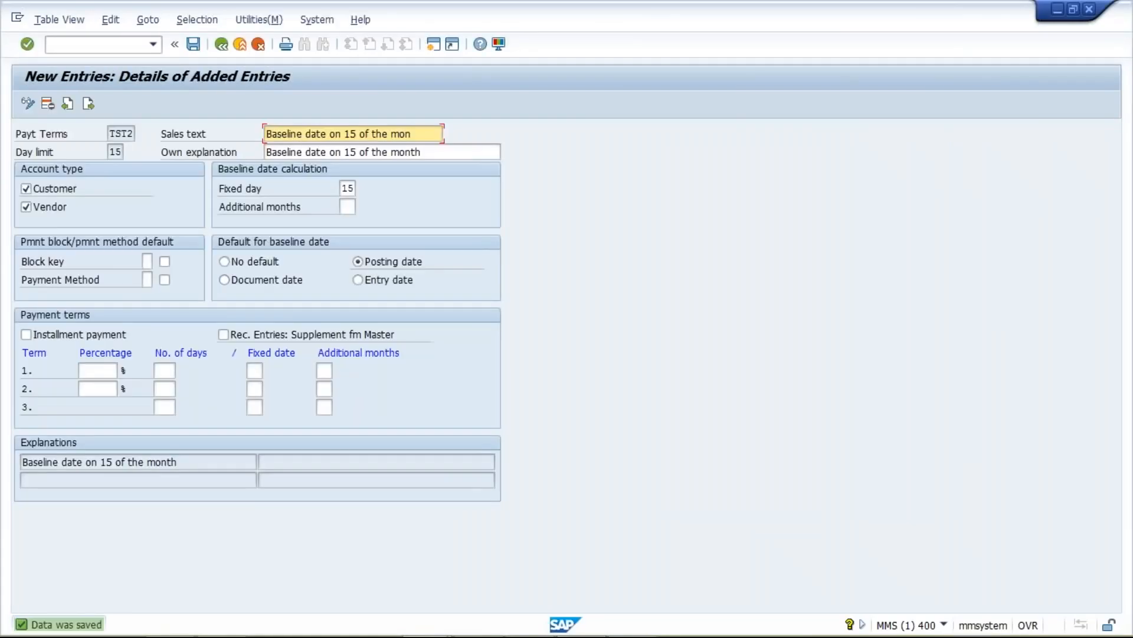
left_click(222, 45)
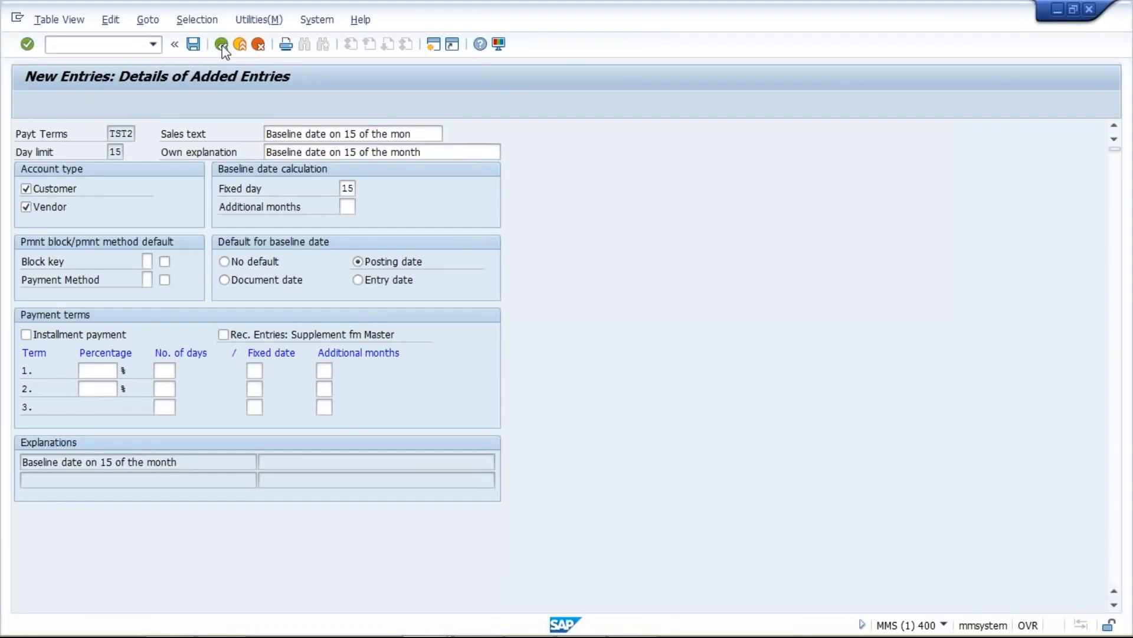
left_click(222, 48)
- Copy the TST2 entry and change its day limit to 31
left_click(19, 171)
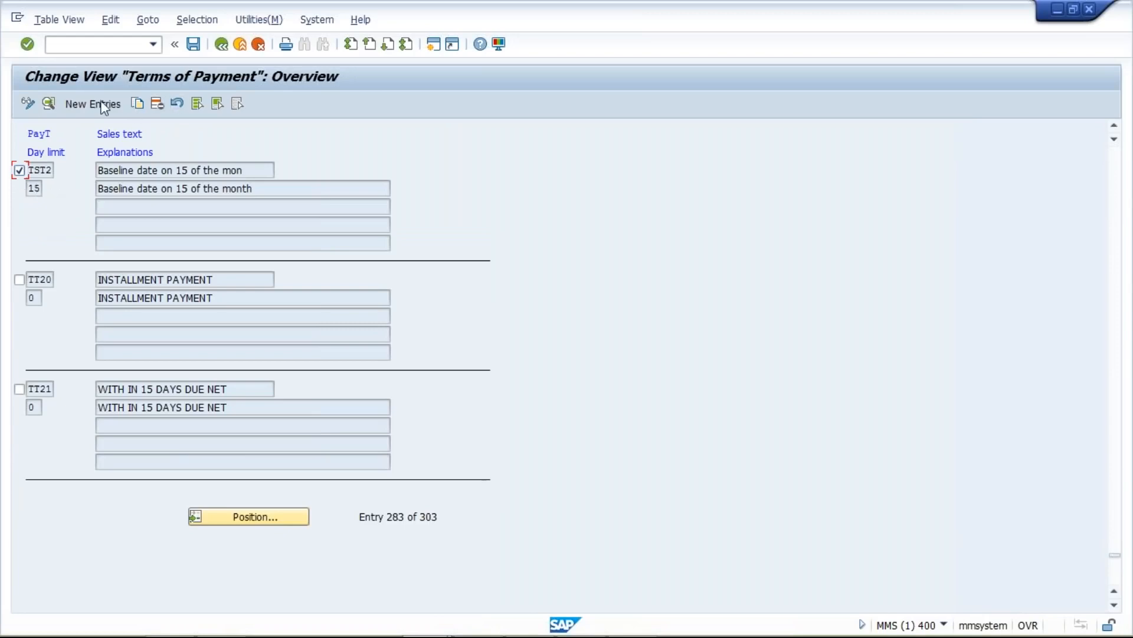
left_click(138, 105)
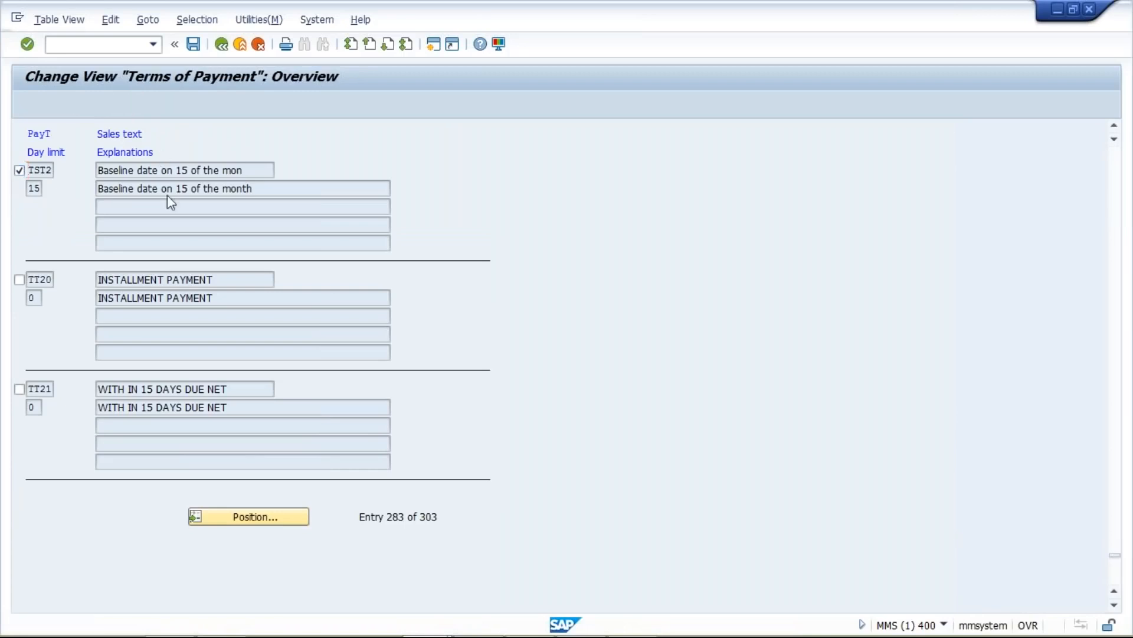
double_click(118, 151)
type("31")
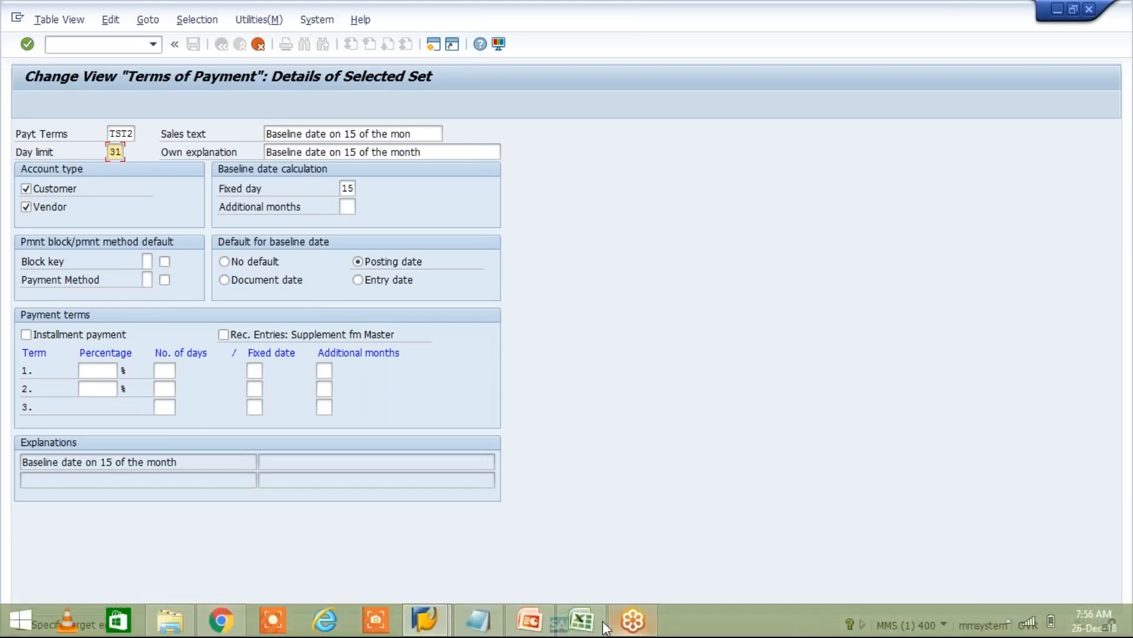
left_click(581, 620)
left_click_drag(356, 292, 481, 300)
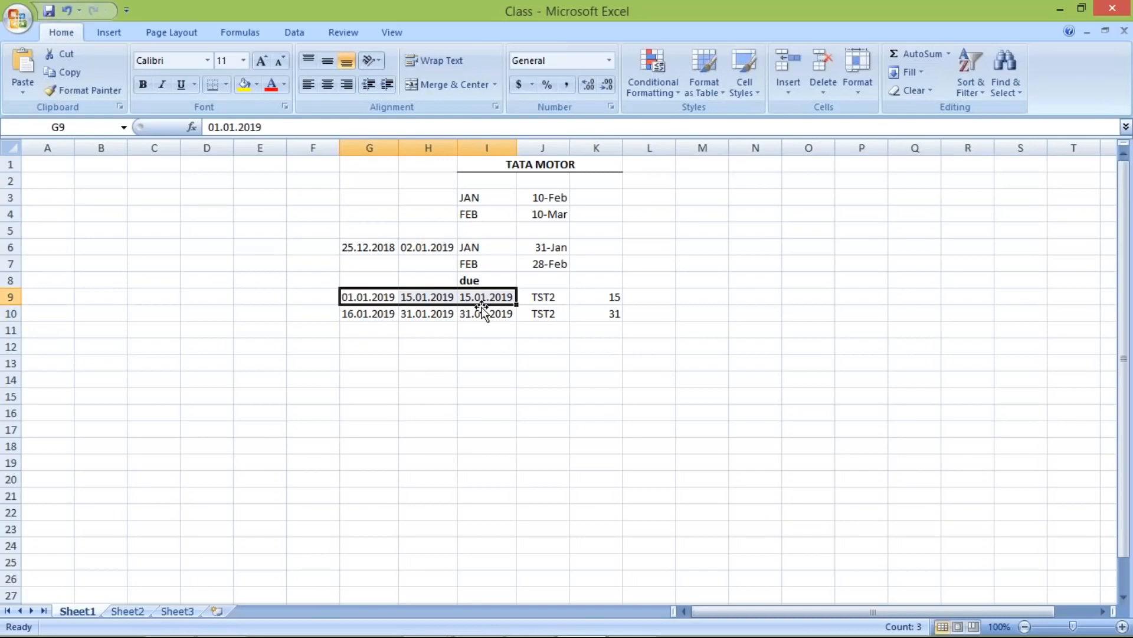
left_click(426, 299)
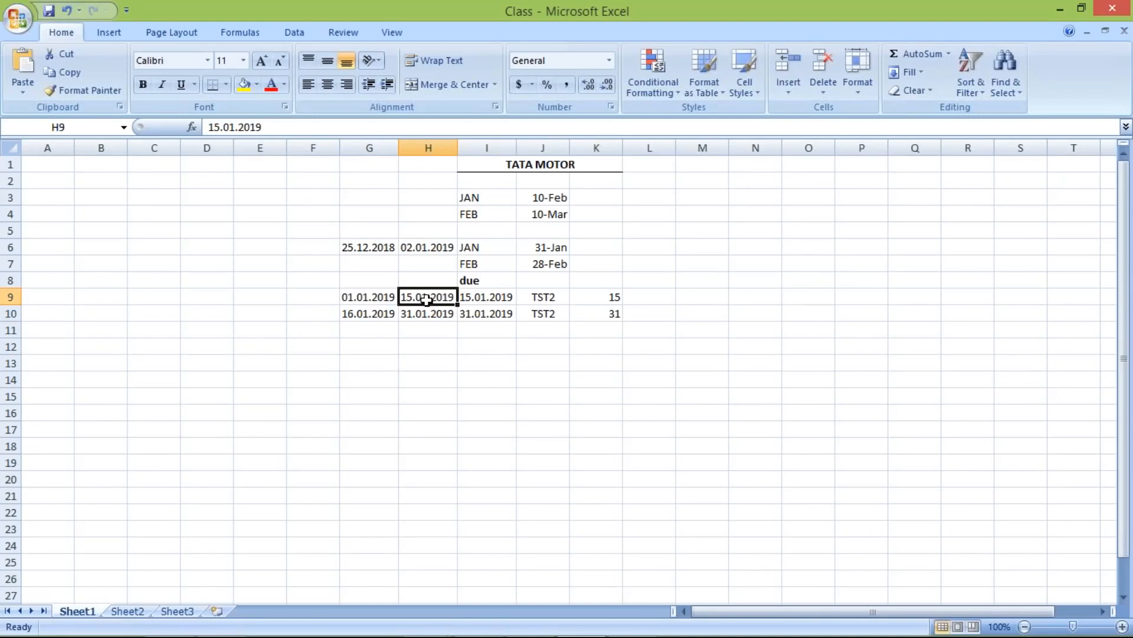
key("alt+Tab")
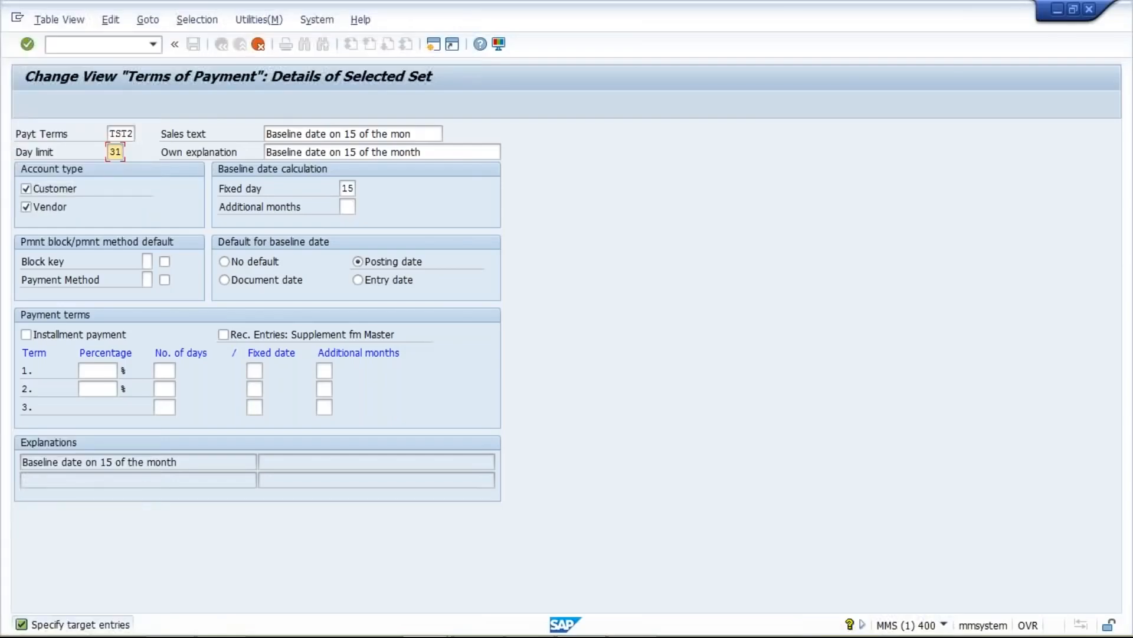
- Give the copied TST2 fixed day 31, clear its old own explanation and sales text, and create it
left_click(346, 189)
type("31")
left_click(351, 206)
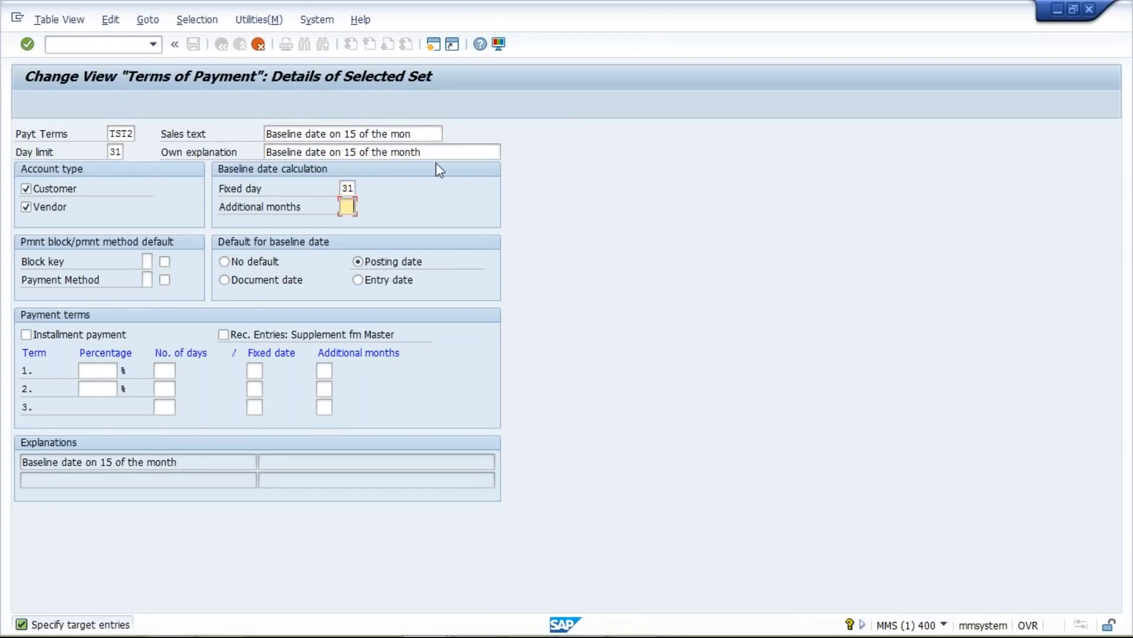
left_click(425, 151)
left_click_drag(324, 152, 160, 152)
key("Delete")
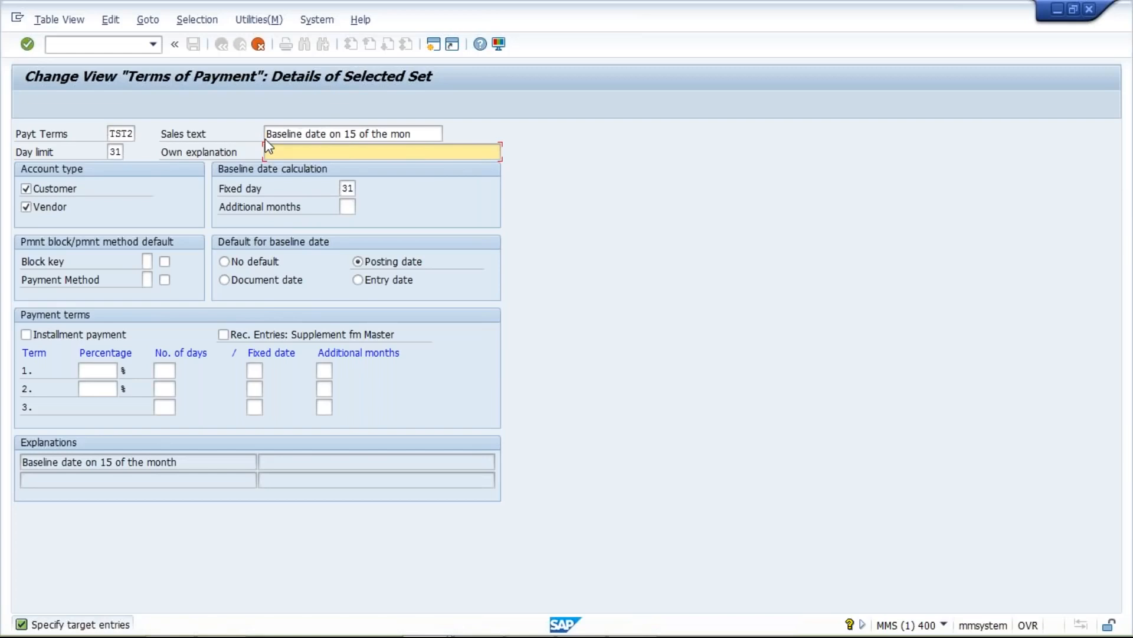
left_click_drag(425, 134, 212, 136)
key("Delete")
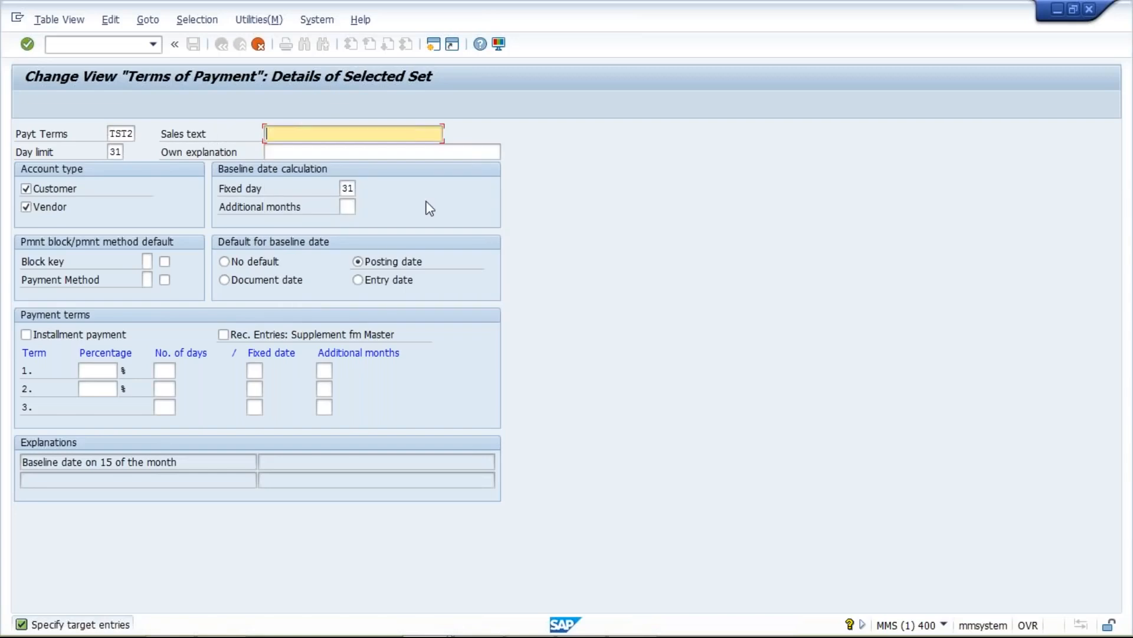
key("Escape")
key("Return")
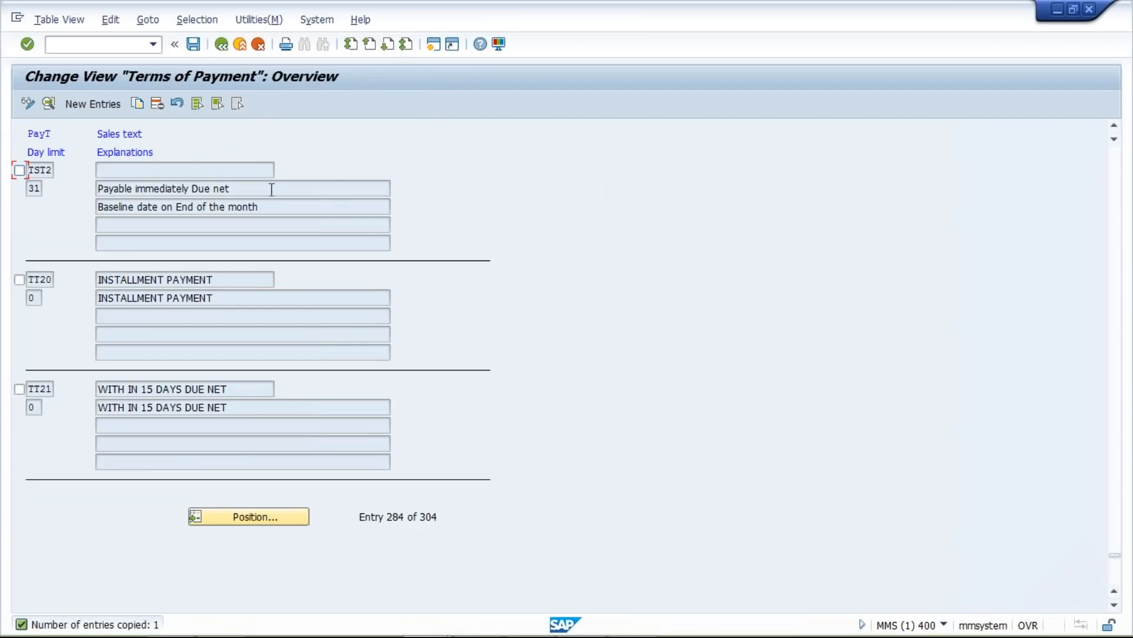
- Fill the day-limit-31 entry's Sales text and Own explanation with 'Baseline date on End of the month' and save
left_click(177, 189)
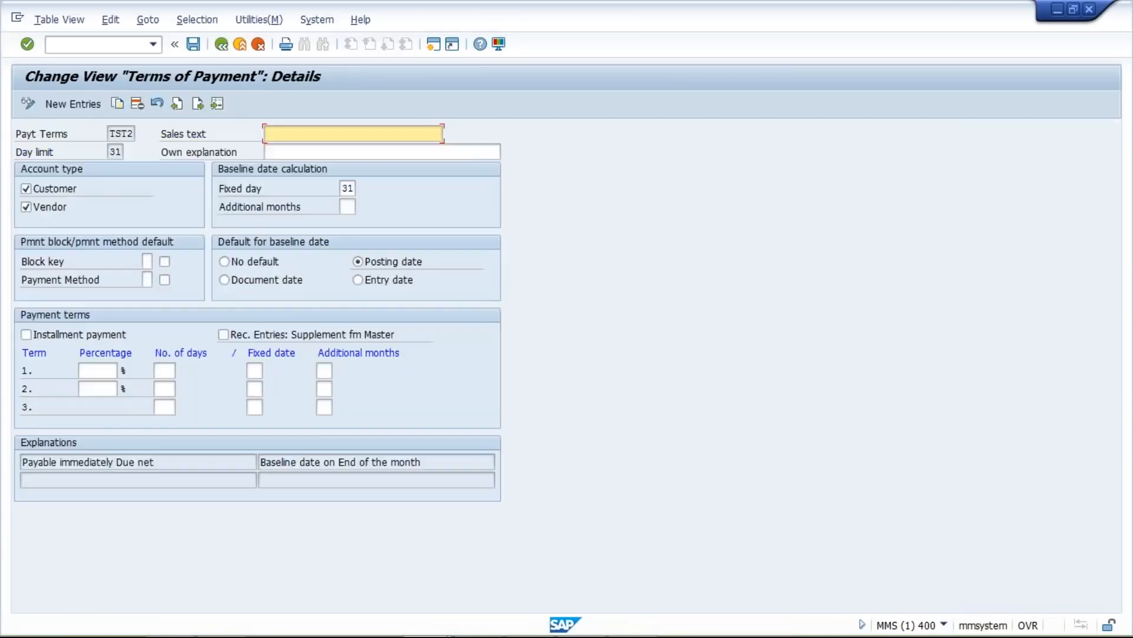
left_click(425, 461)
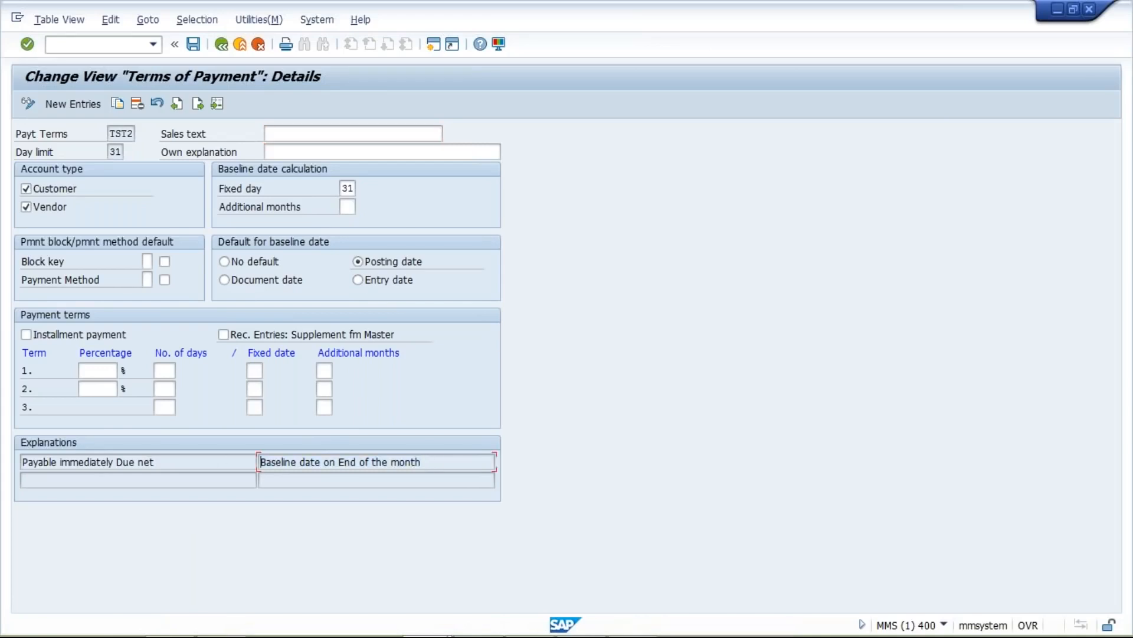
left_click(398, 133)
type("Baseline date on End of the mo")
left_click(405, 152)
type("Baseline date on End of the month")
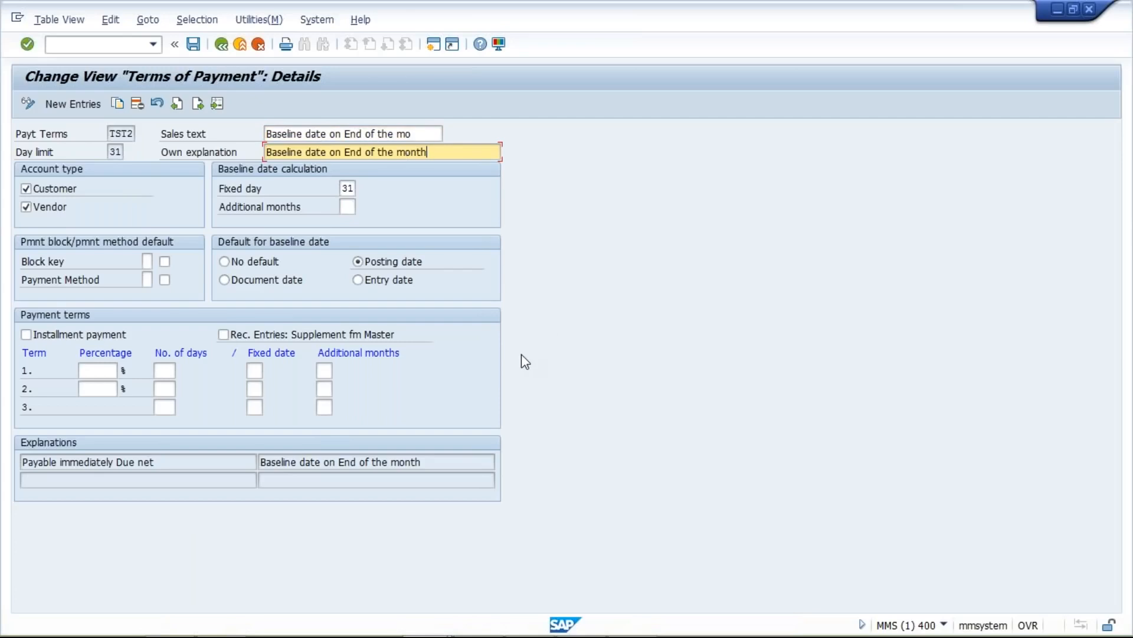
left_click(195, 44)
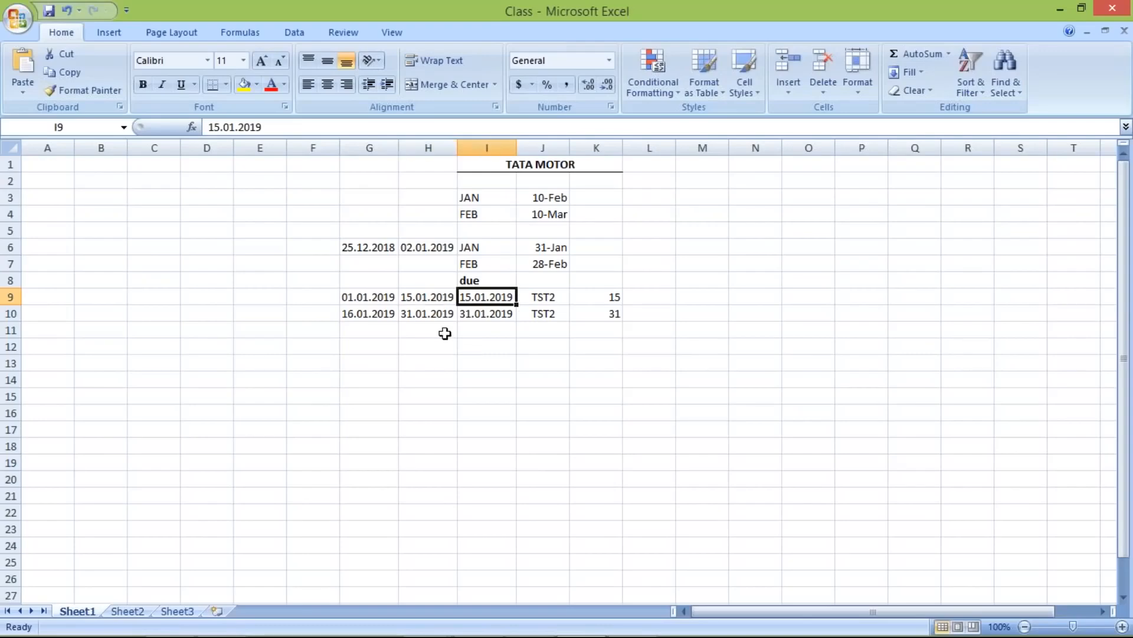
- Review the 31.01.2019 row in H10 and I10, then return to SAP's TST2 payment term details
left_click(436, 315)
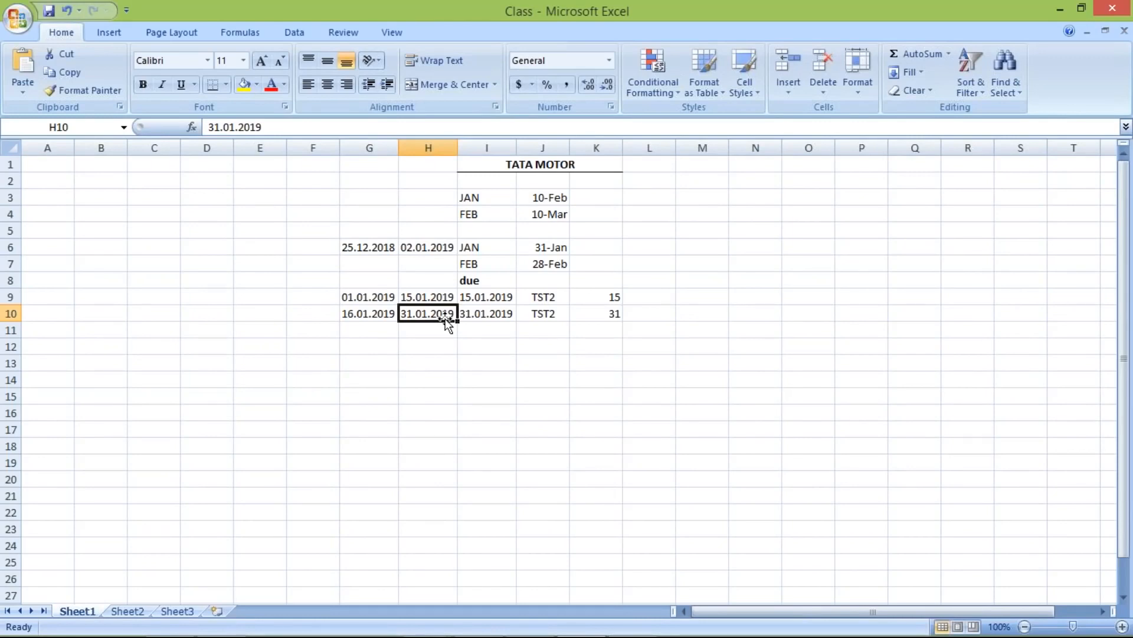
left_click(499, 315)
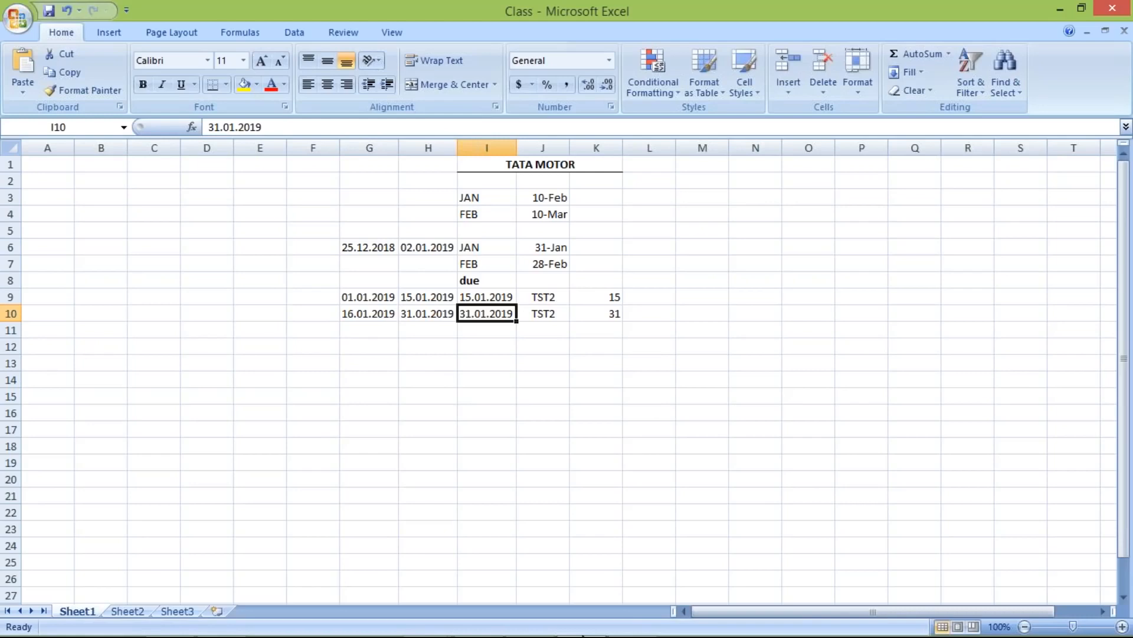
mouse_move(445, 630)
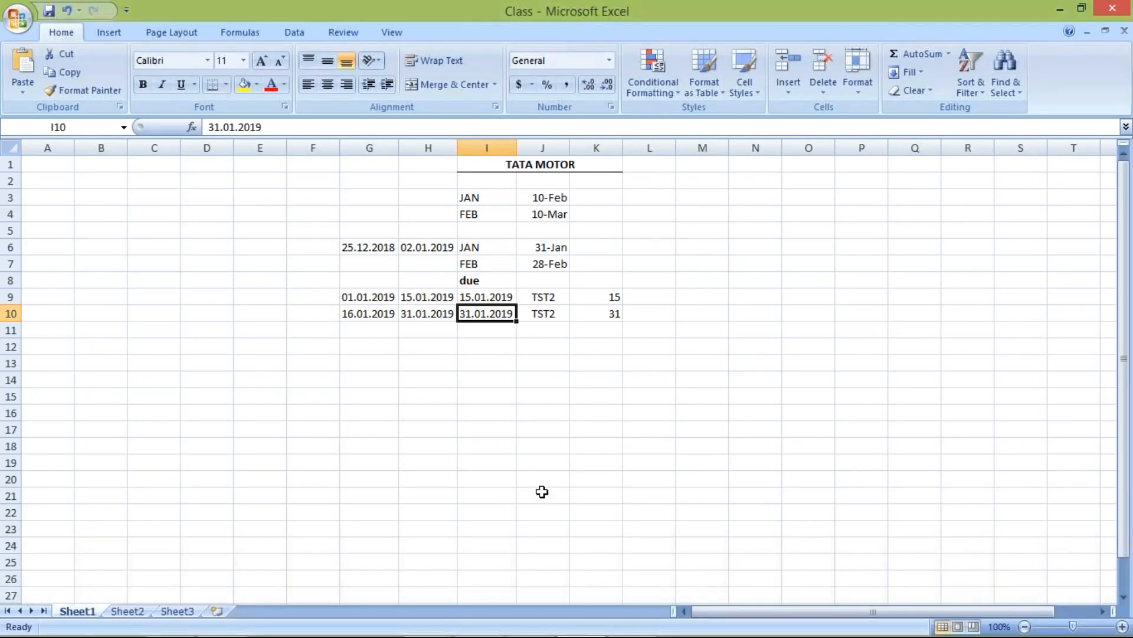
left_click(377, 331)
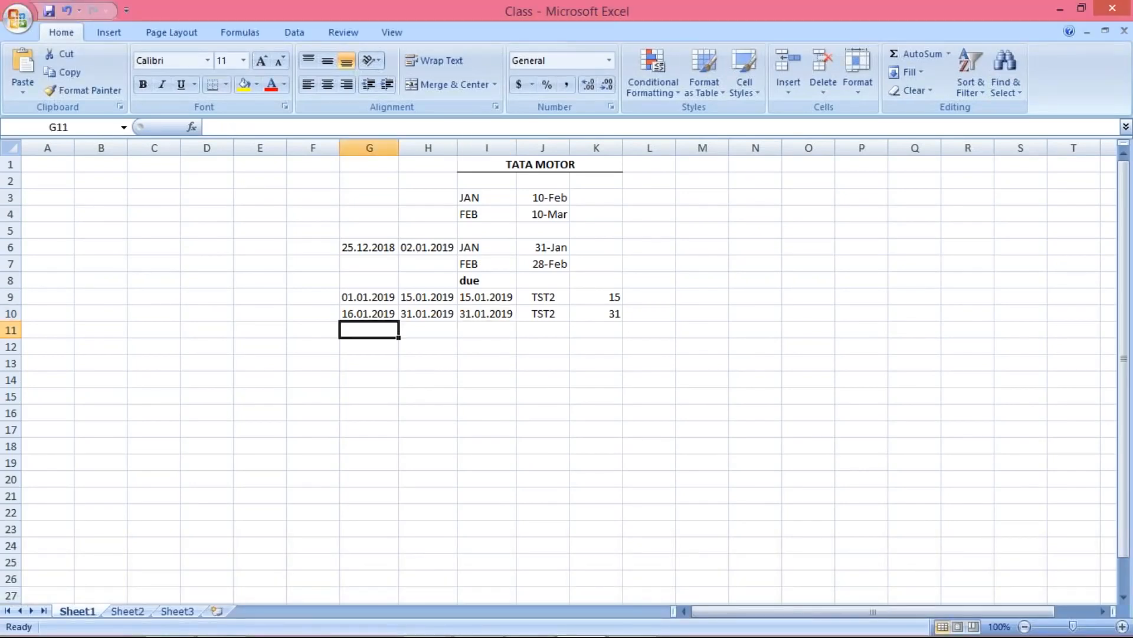
left_click(428, 335)
left_click(429, 363)
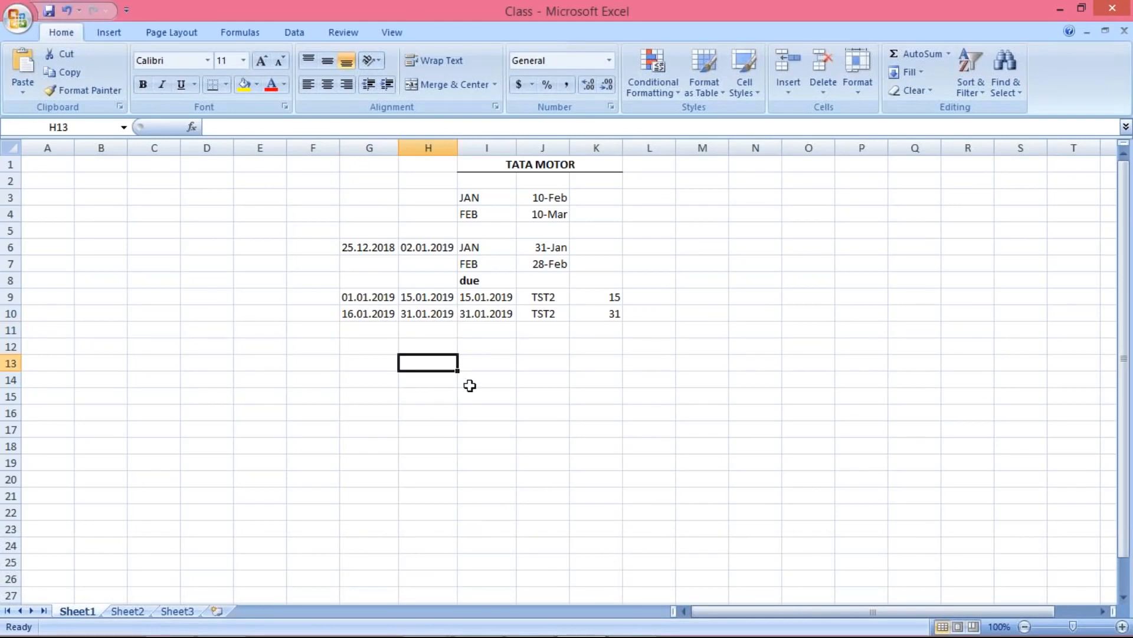
left_click(512, 344)
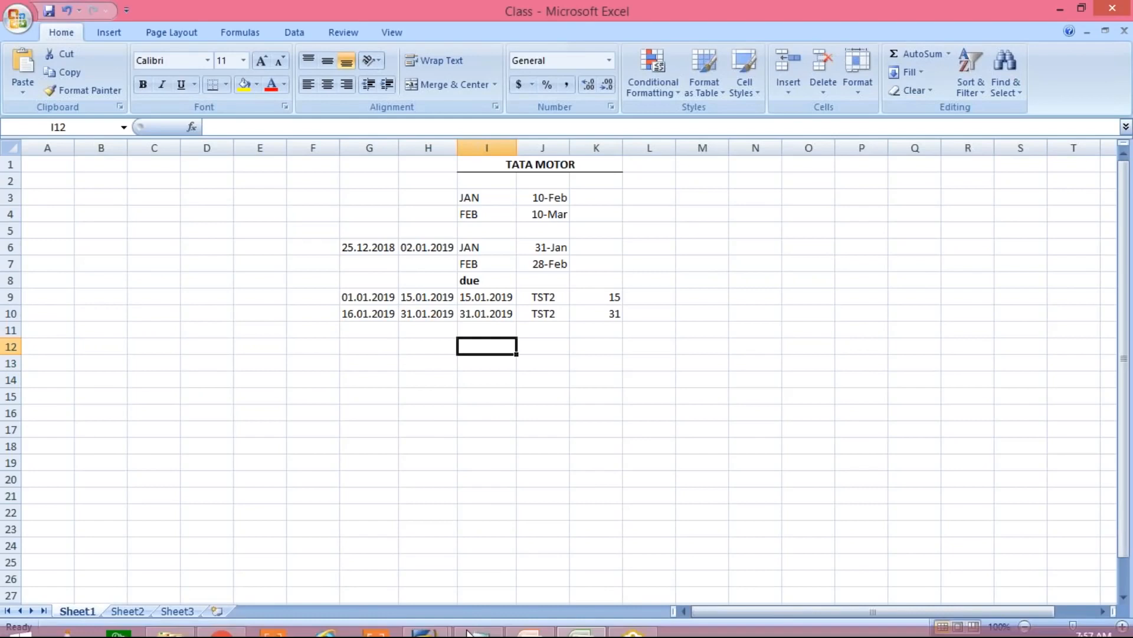
left_click(581, 552)
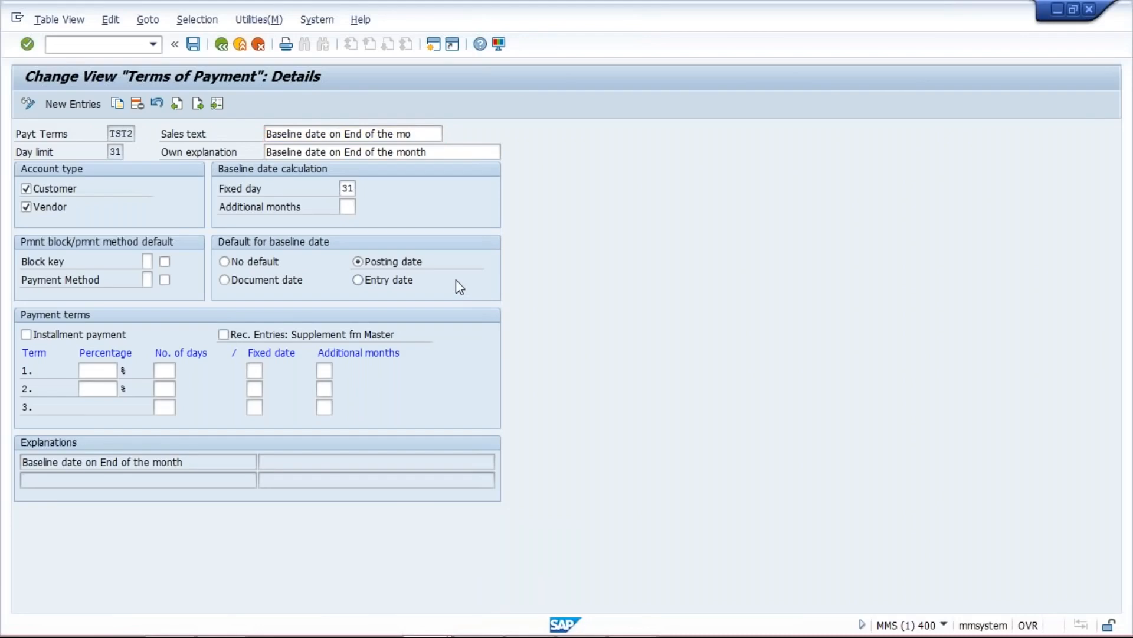
- Open a new session running FB60 and enter invoice date 14.12.2018
key("ctrl+n")
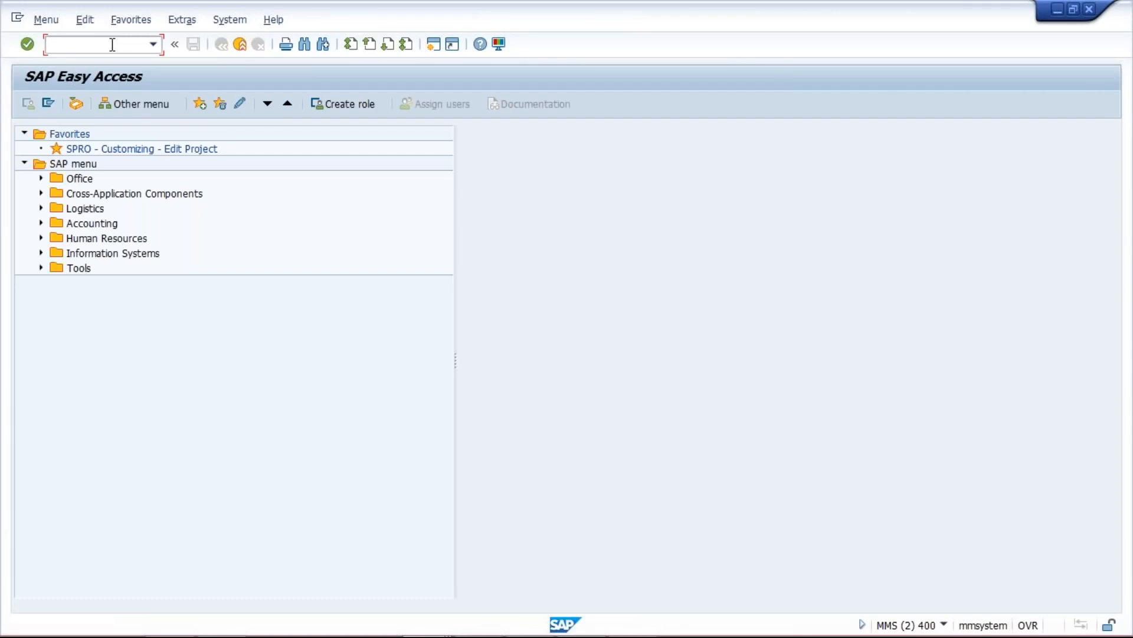
type("FB60")
key("Return")
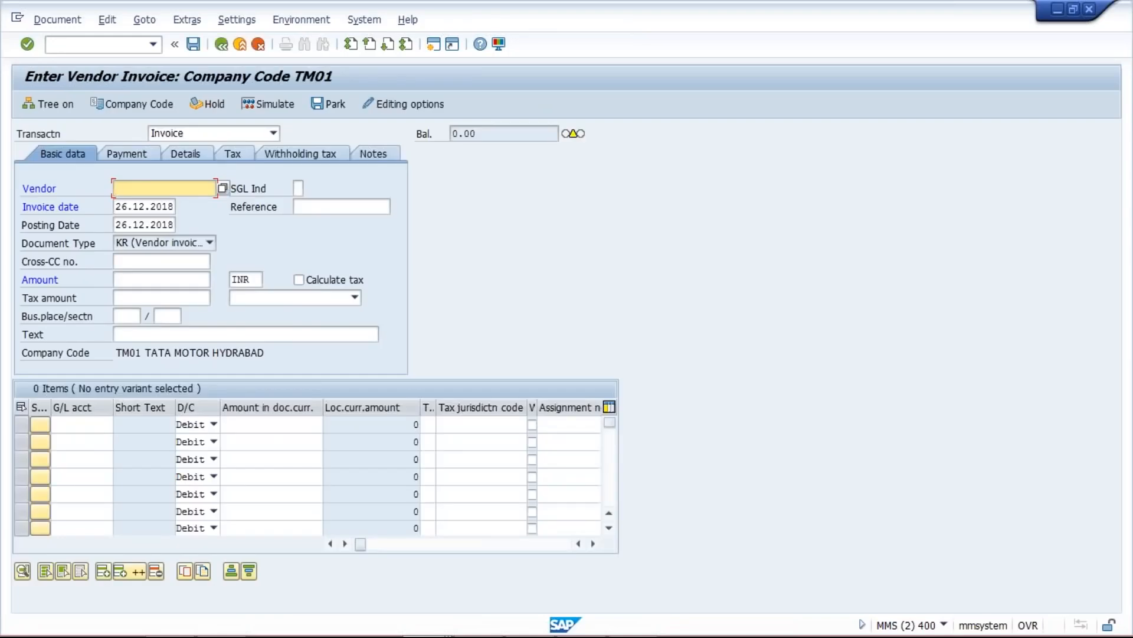
key("Tab")
key("Tab")
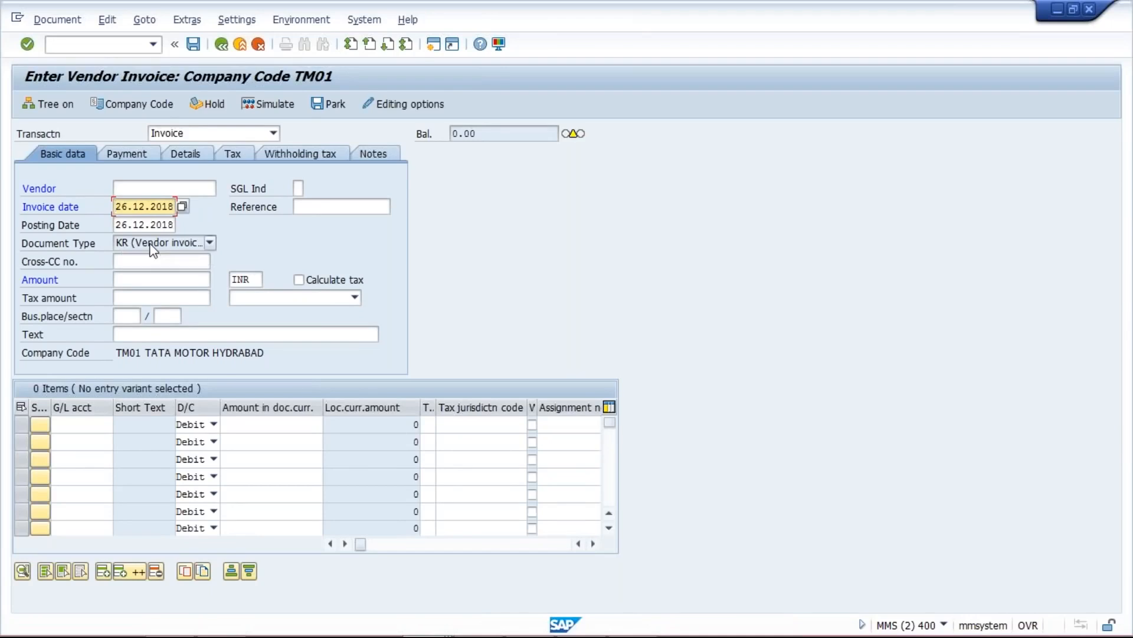
key("alt+Tab")
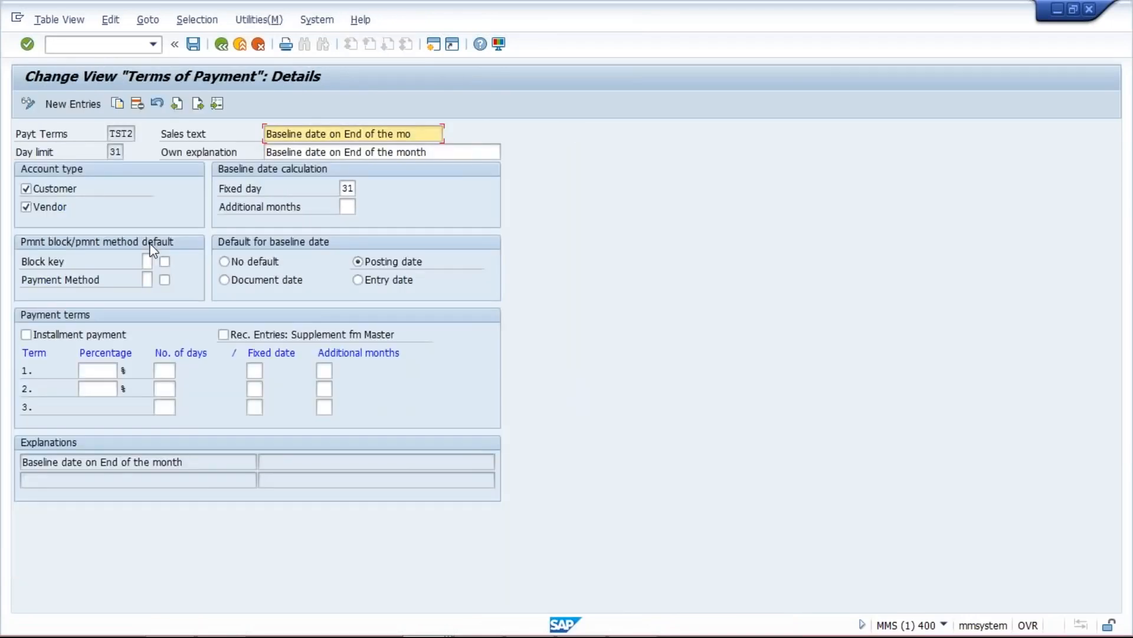
key("alt+Tab")
key("Delete")
key("Delete")
key("Delete")
key("Delete")
key("Delete")
key("Delete")
key("Delete")
key("Delete")
key("Delete")
key("Delete")
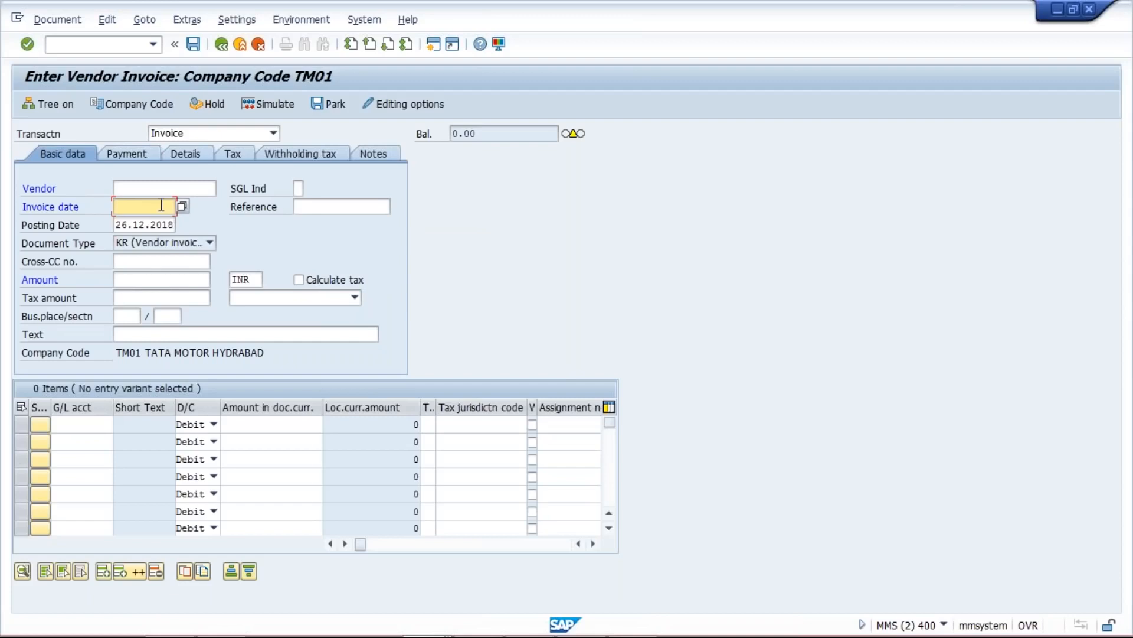
type("14")
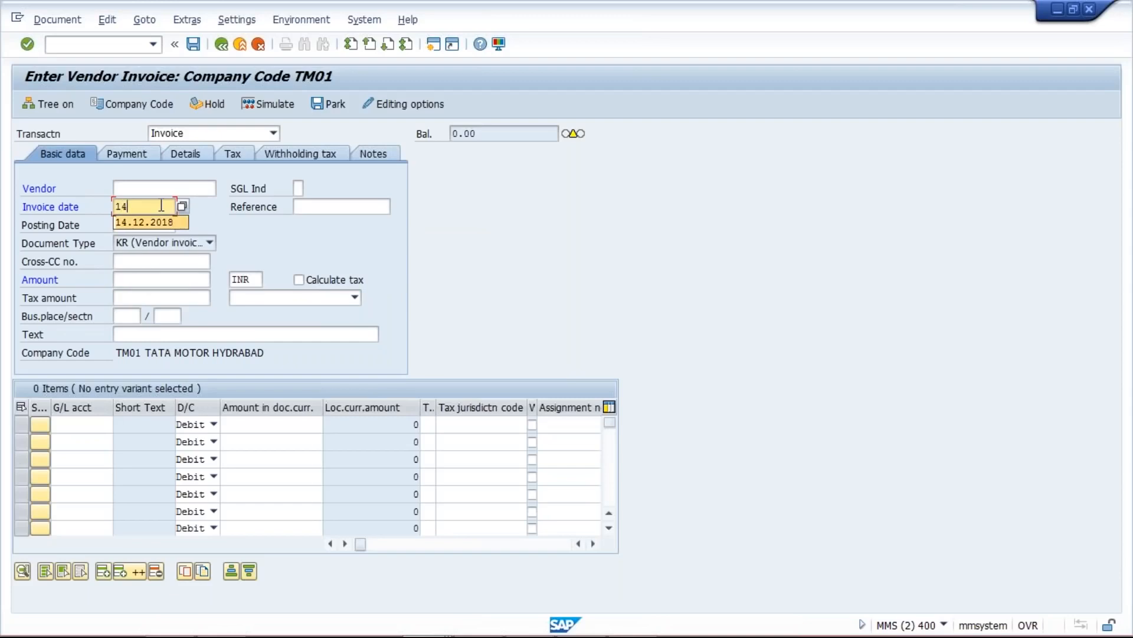
key("Return")
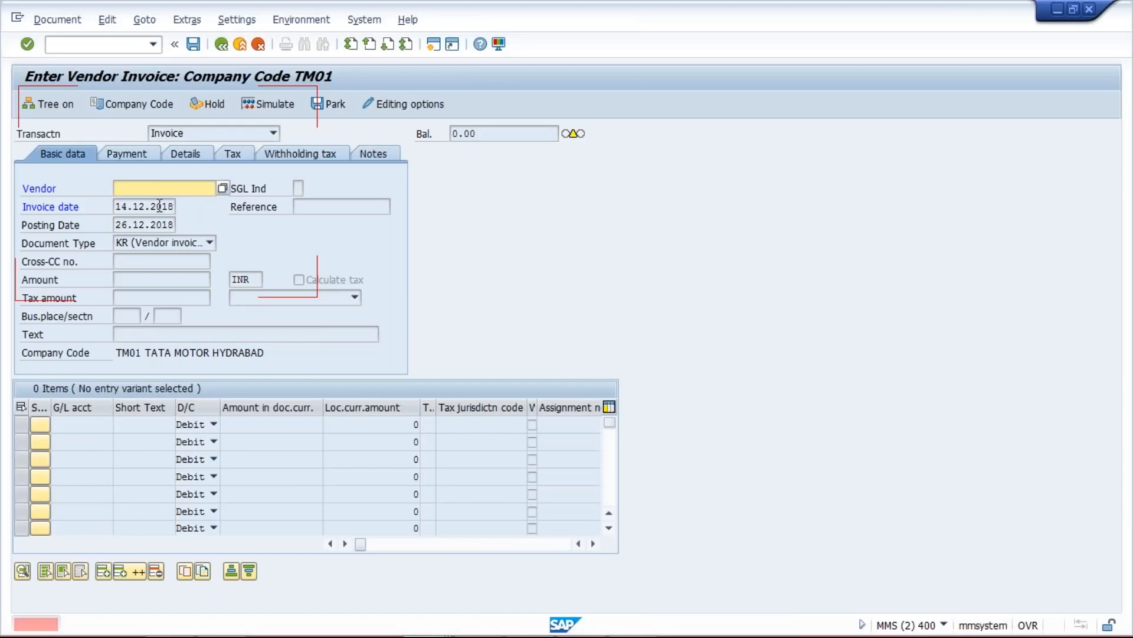
- Restart FB60 and set both the invoice date and posting date to 14.12.2018
left_click(153, 45)
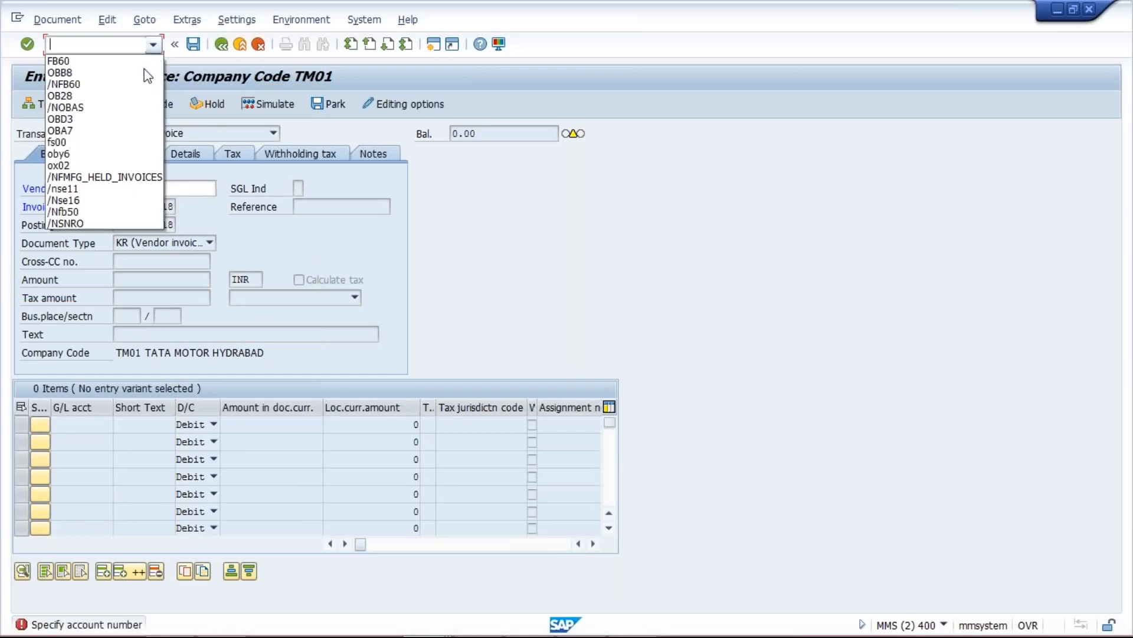
left_click(143, 64)
type("/NFB60")
key("Return")
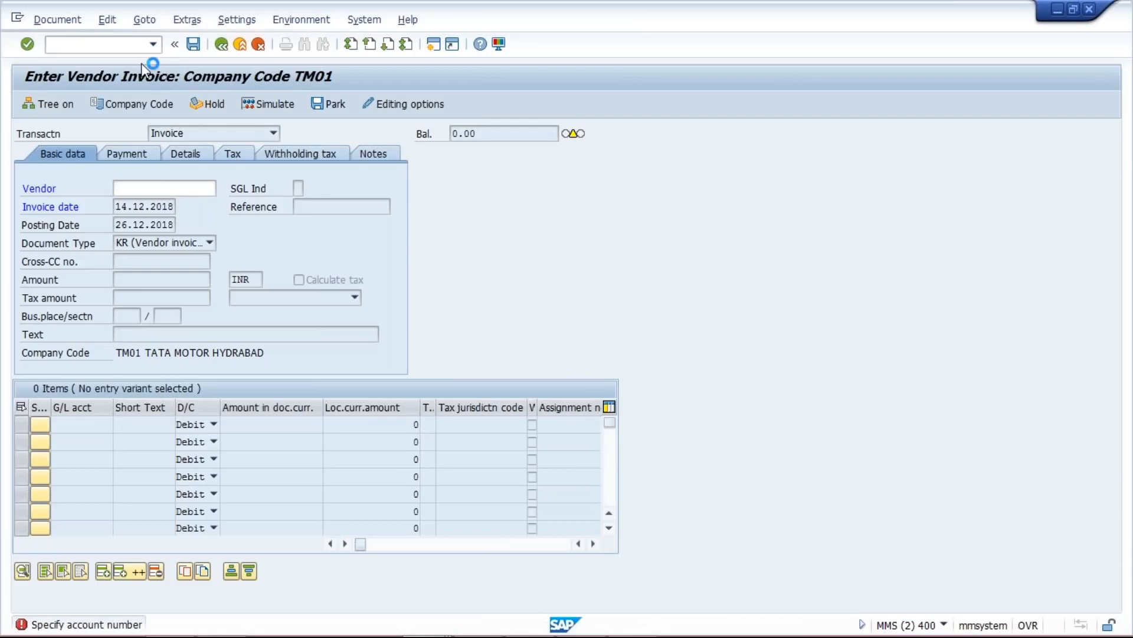
left_click(134, 208)
double_click(134, 208)
type("14")
key("Return")
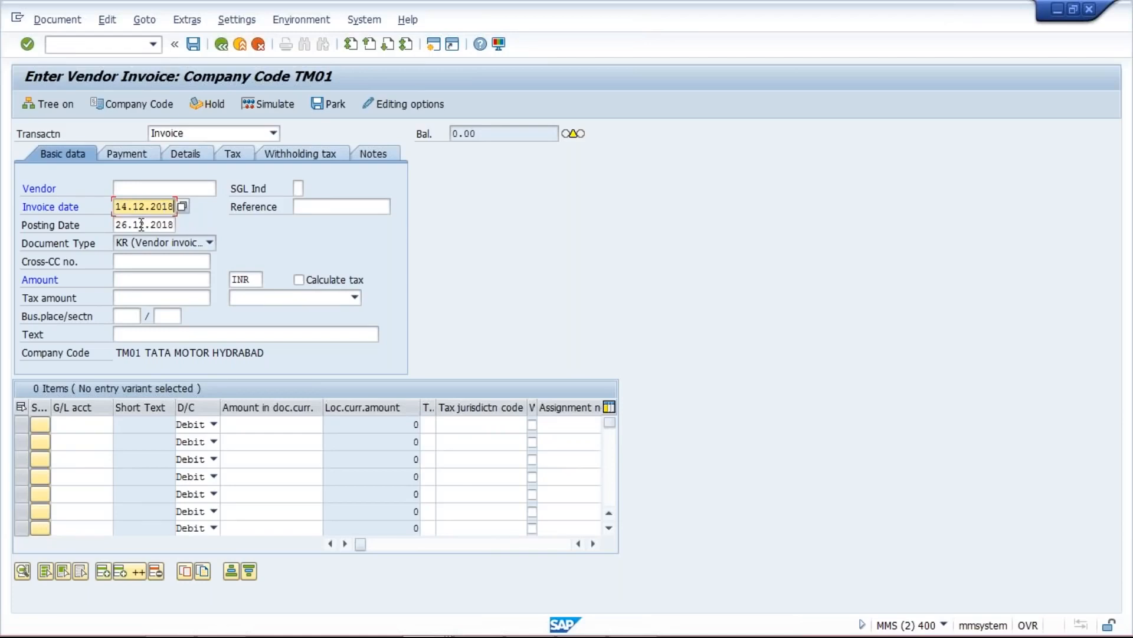
left_click(141, 225)
key("ctrl+a")
type("14.12.2018")
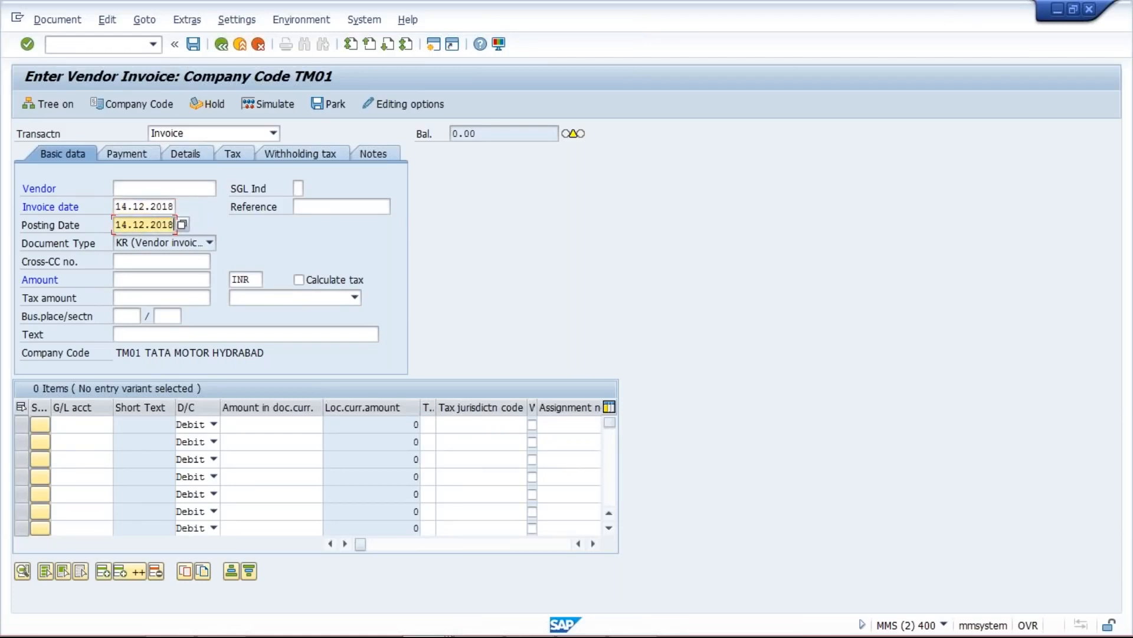
- Enter vendor RAM INFOTECH, then select the TST2 example dates G9:H9 in Excel
left_click(157, 194)
type("39")
key("Return")
key("Return")
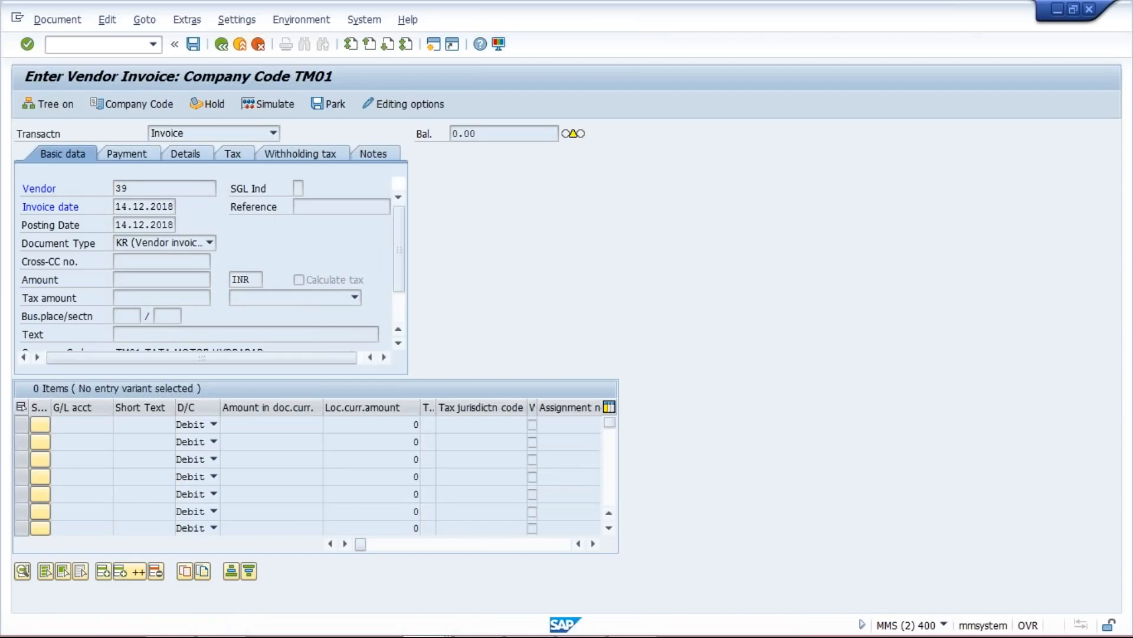
left_click(141, 155)
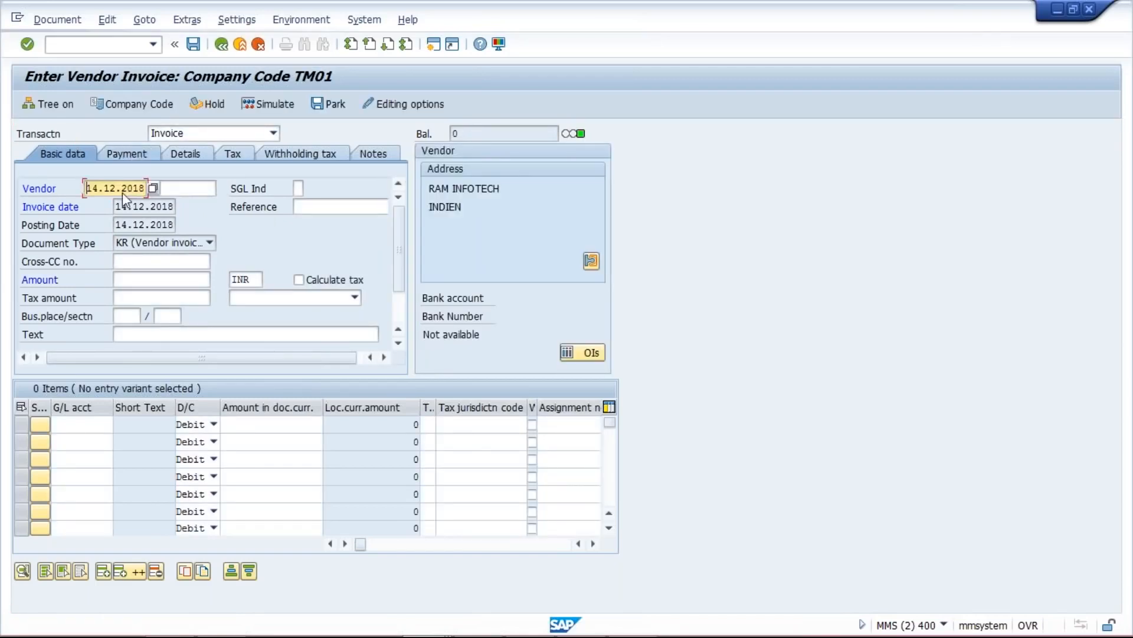
left_click(63, 154)
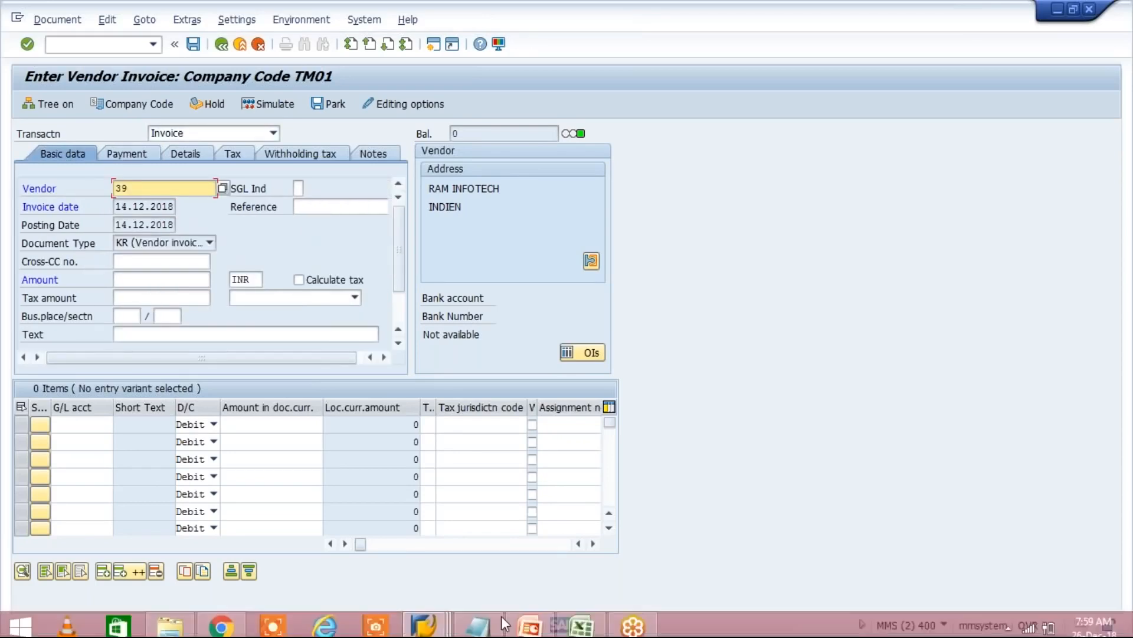
left_click(501, 615)
left_click_drag(350, 295, 418, 300)
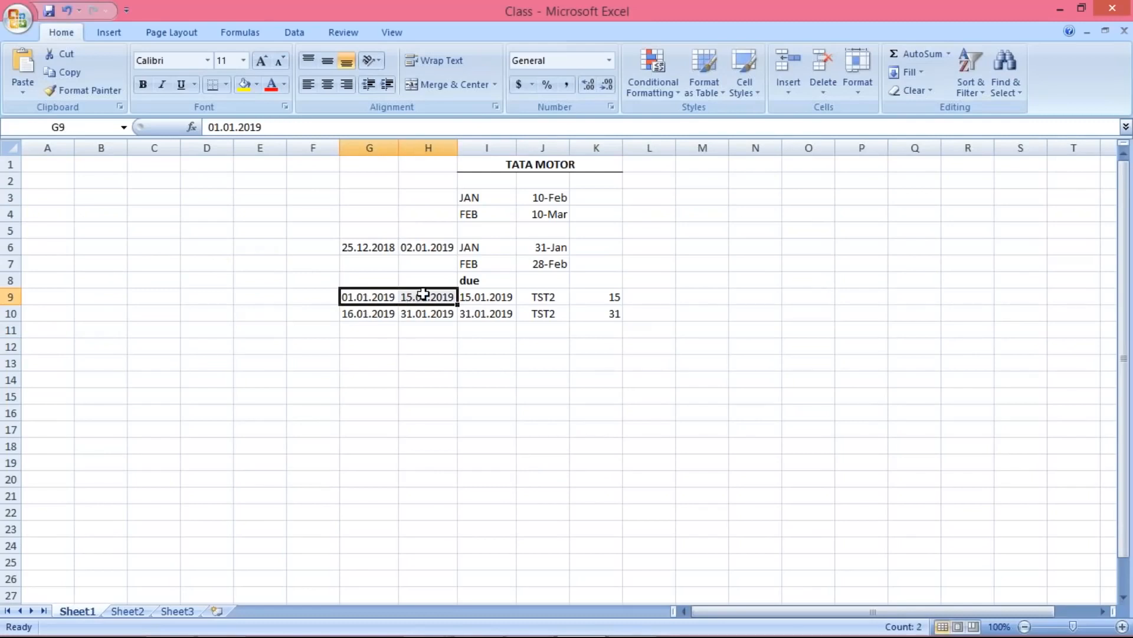
- Check the expected 15.01.2019 due date in I9, then bring up the SAP invoice's payment details
left_click(493, 304)
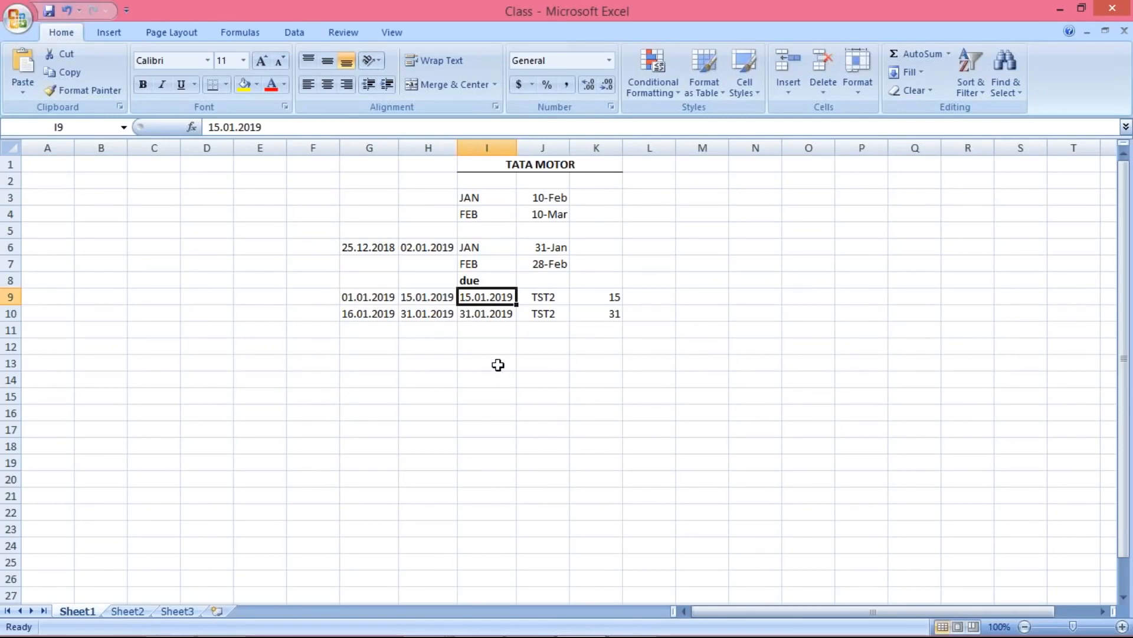
key("alt+Tab")
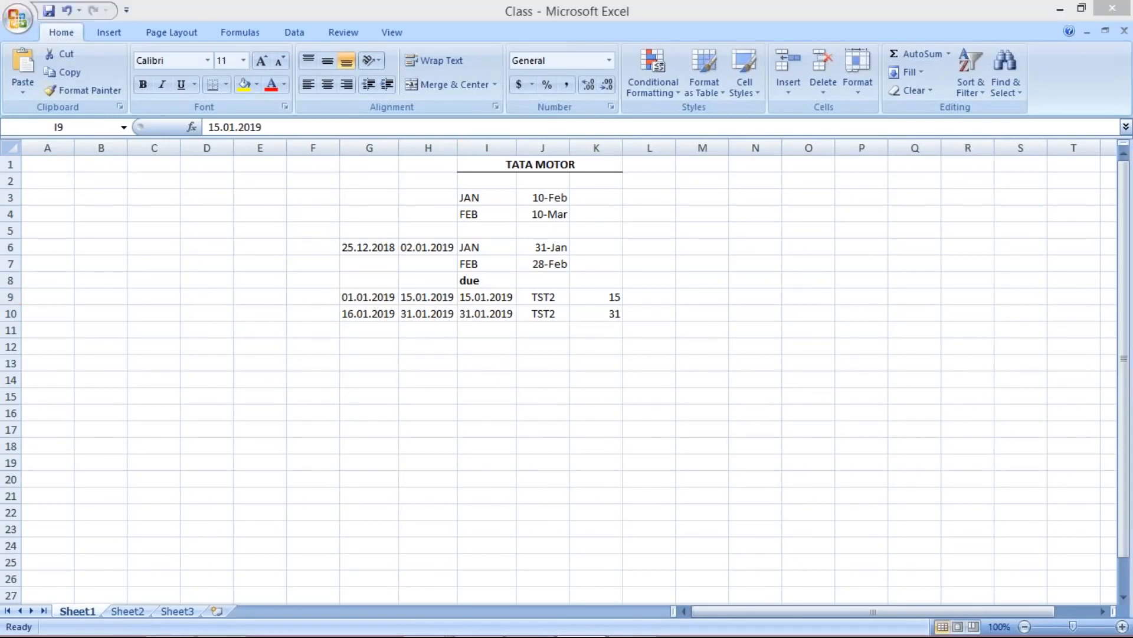
left_click(133, 151)
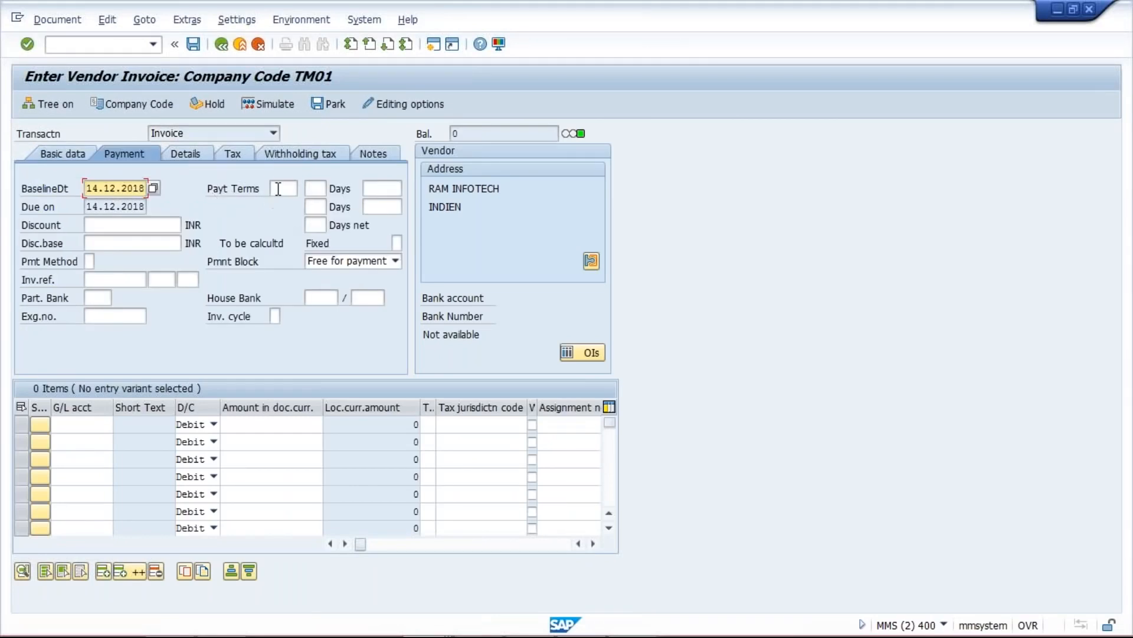
- Assign payment term TST2 to the invoice, recalculating baseline and due dates to 15.12.2018
left_click(278, 189)
type("TST")
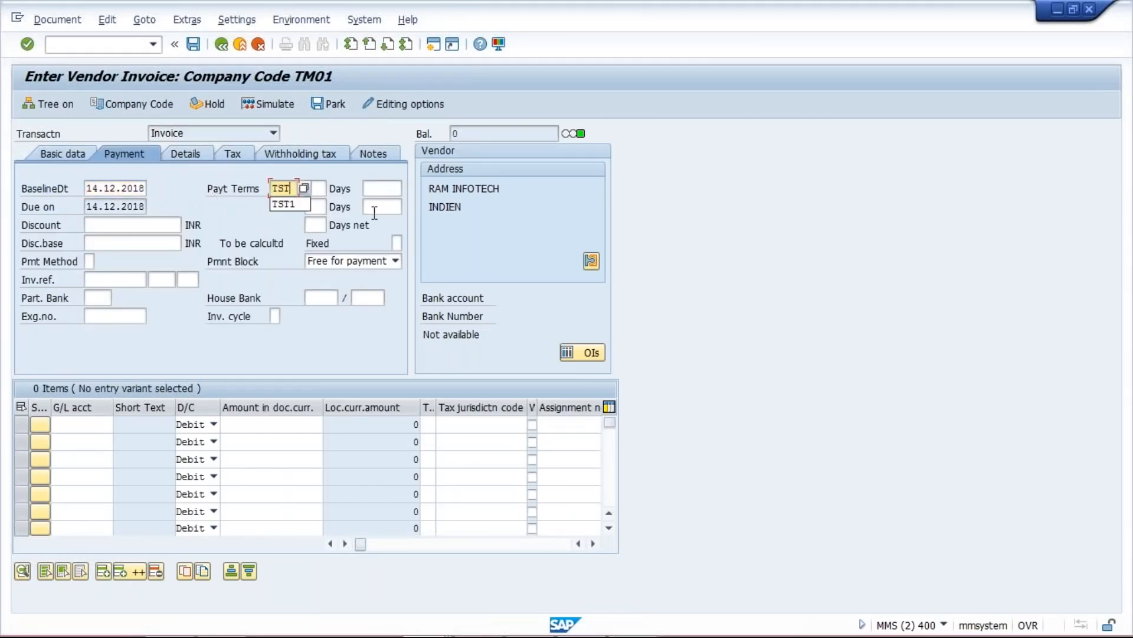
type("2")
key("Return")
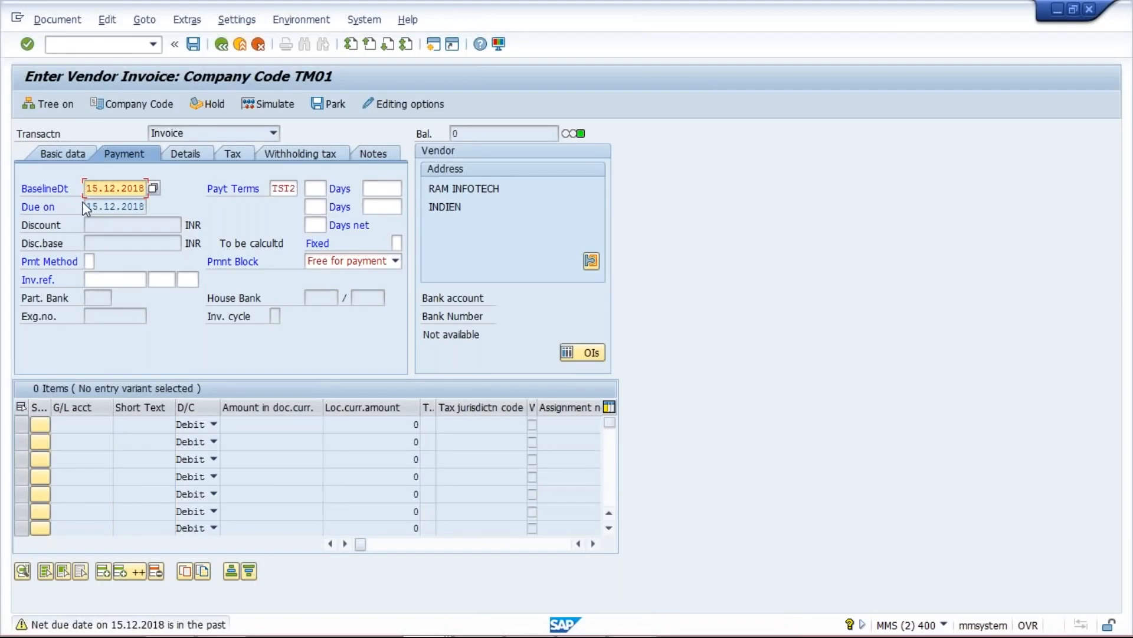
key("Return")
left_click(72, 152)
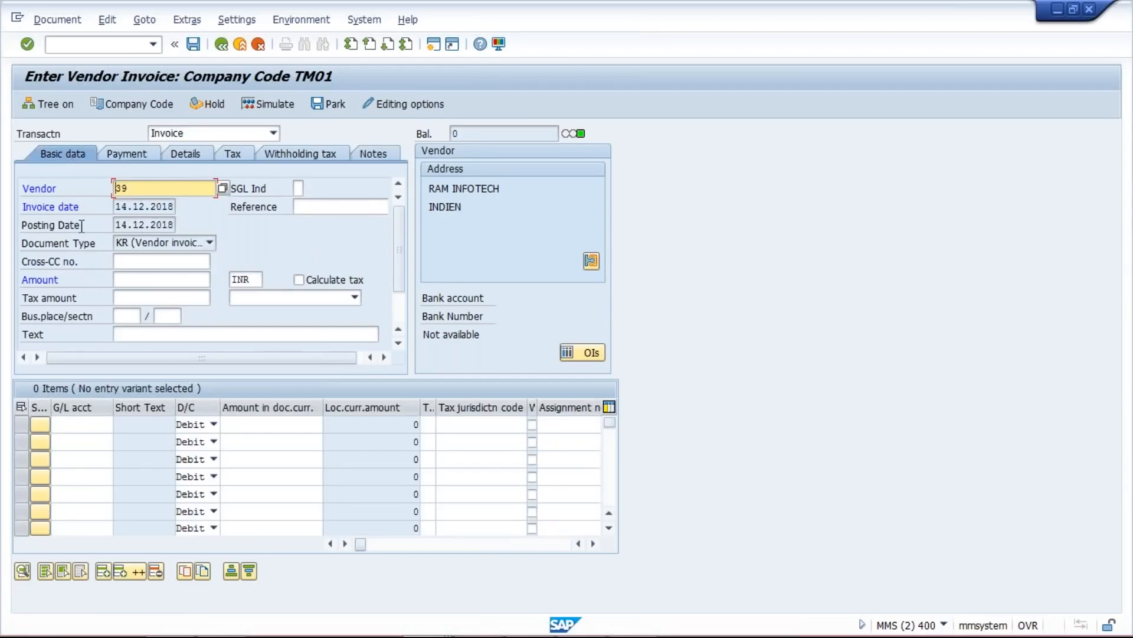
- Start a fresh vendor invoice with invoice and posting date 14.01.2019 and the earlier vendor
left_click(155, 51)
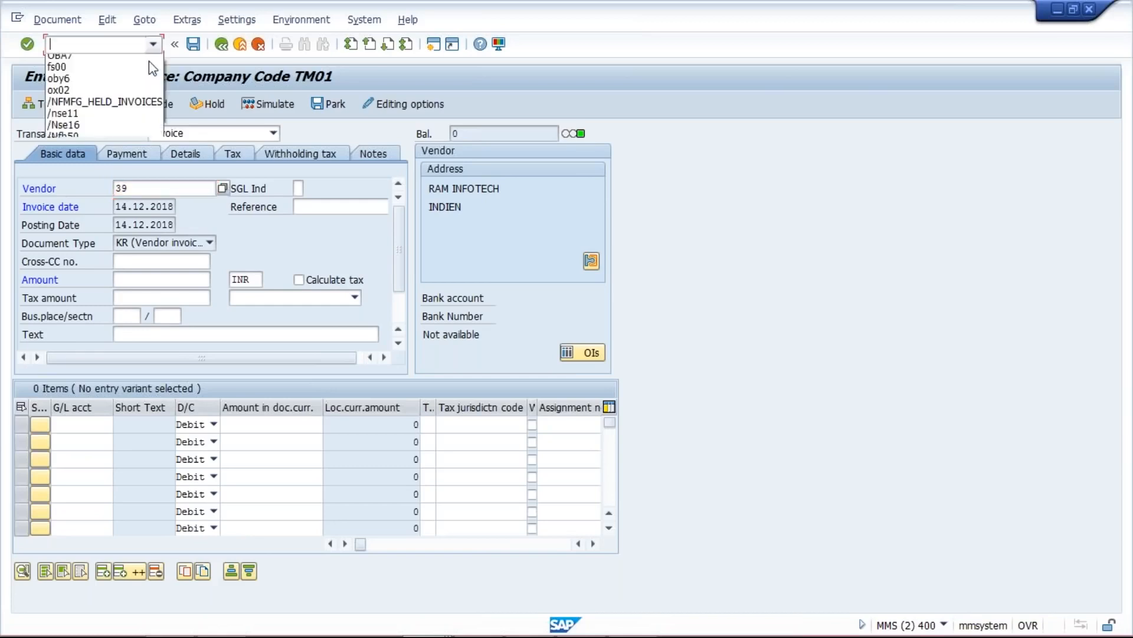
left_click(148, 61)
key("Return")
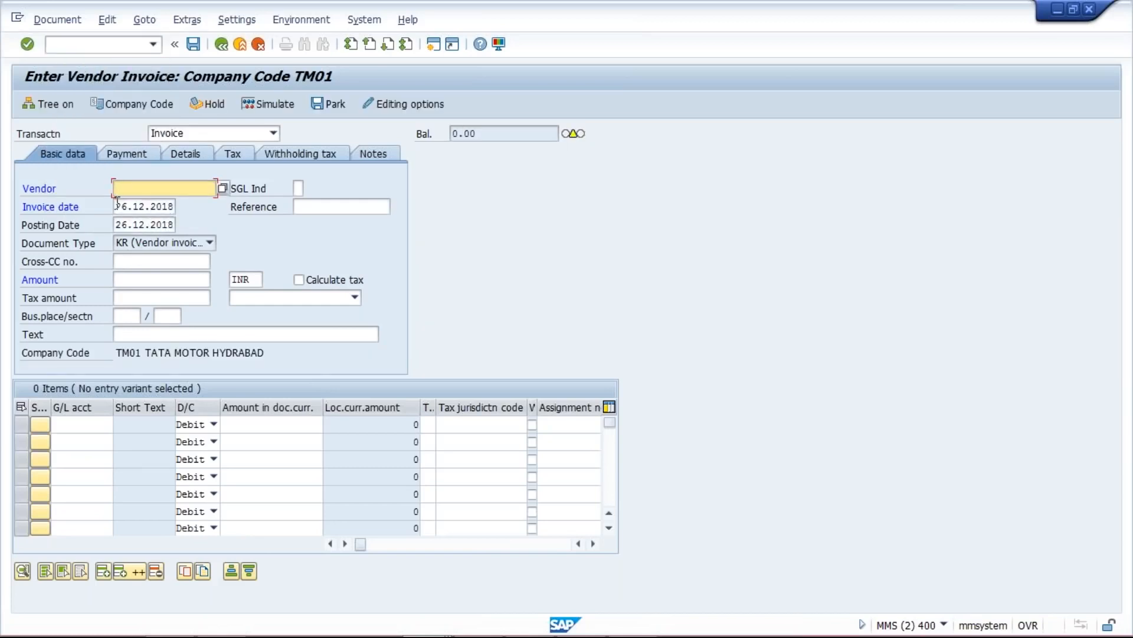
left_click_drag(117, 205, 235, 213)
type("14.")
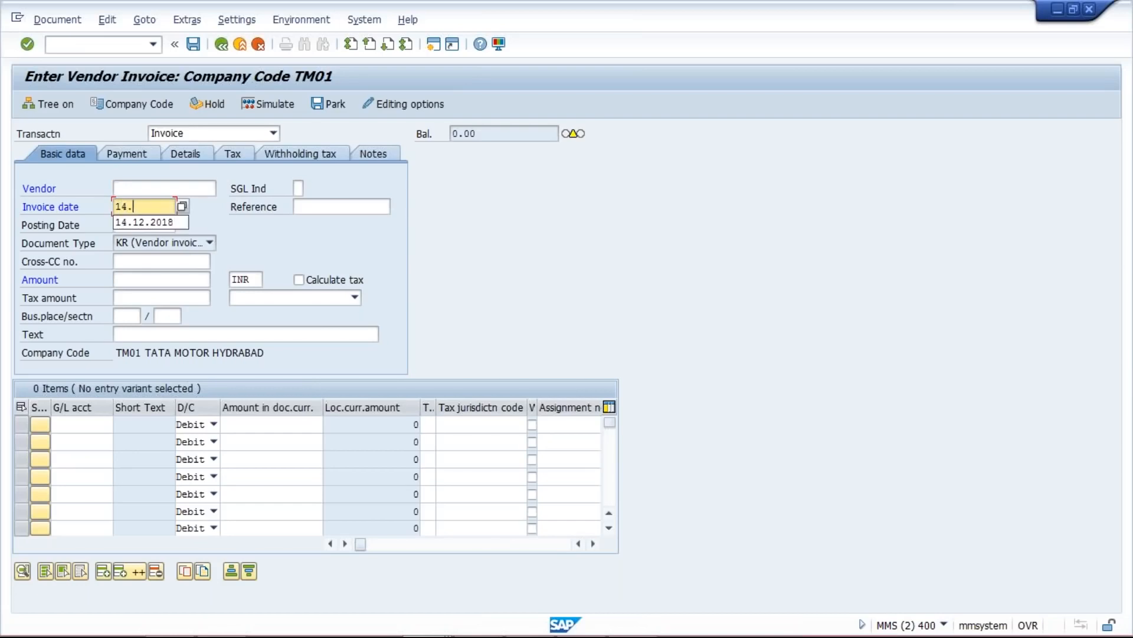
type("01.")
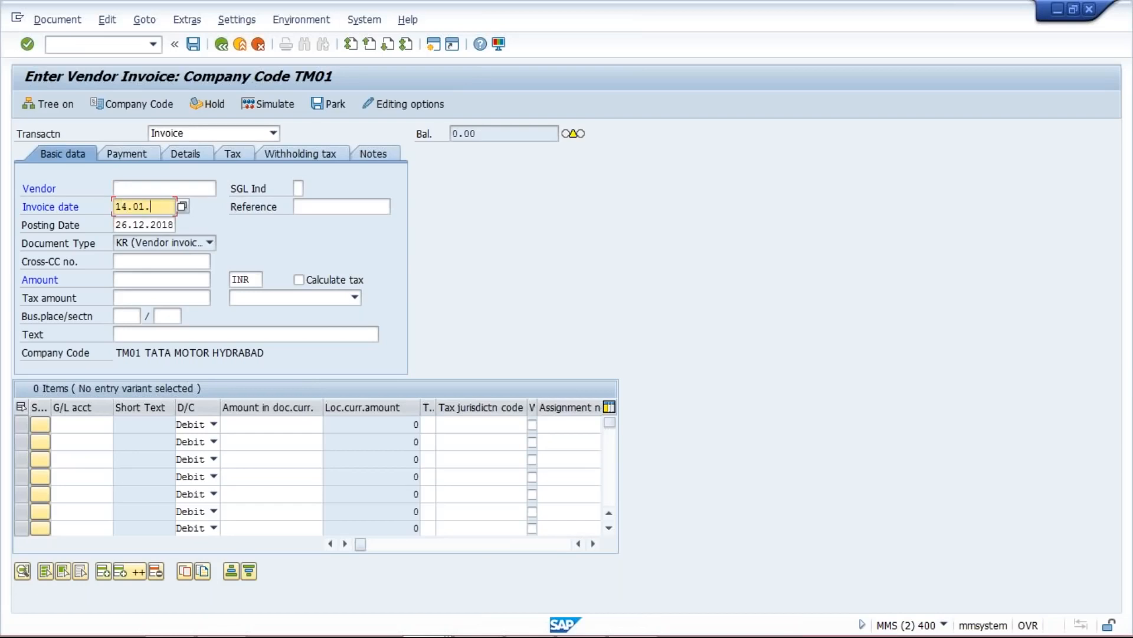
type("2019")
key("Tab")
key("Tab")
key("ctrl+a")
type("14.01.2019")
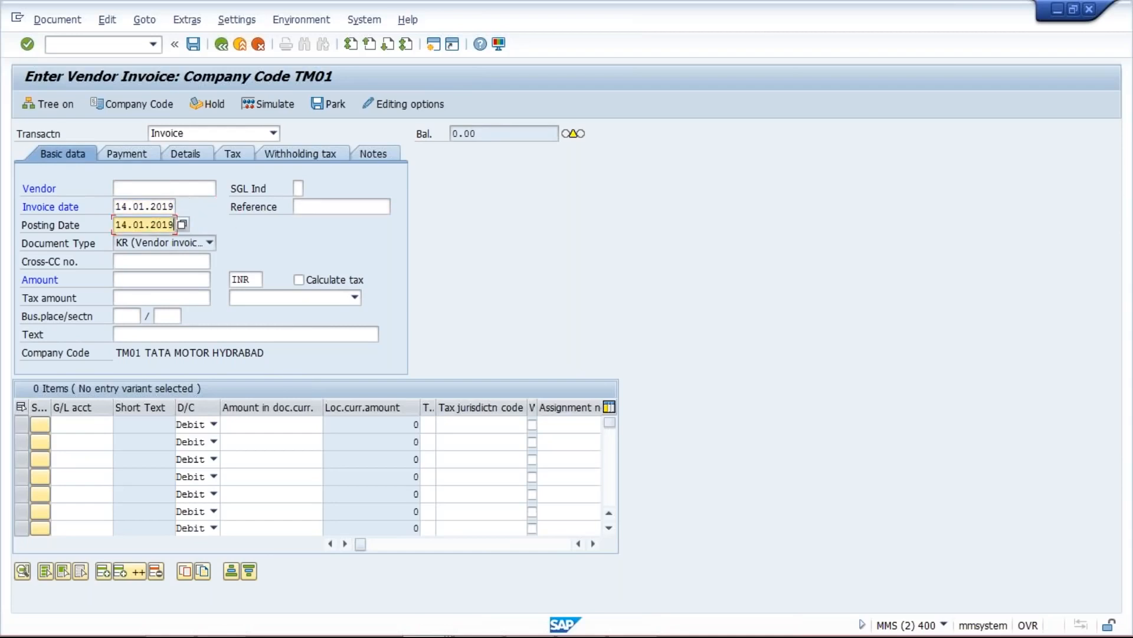
left_click(146, 189)
left_click(124, 204)
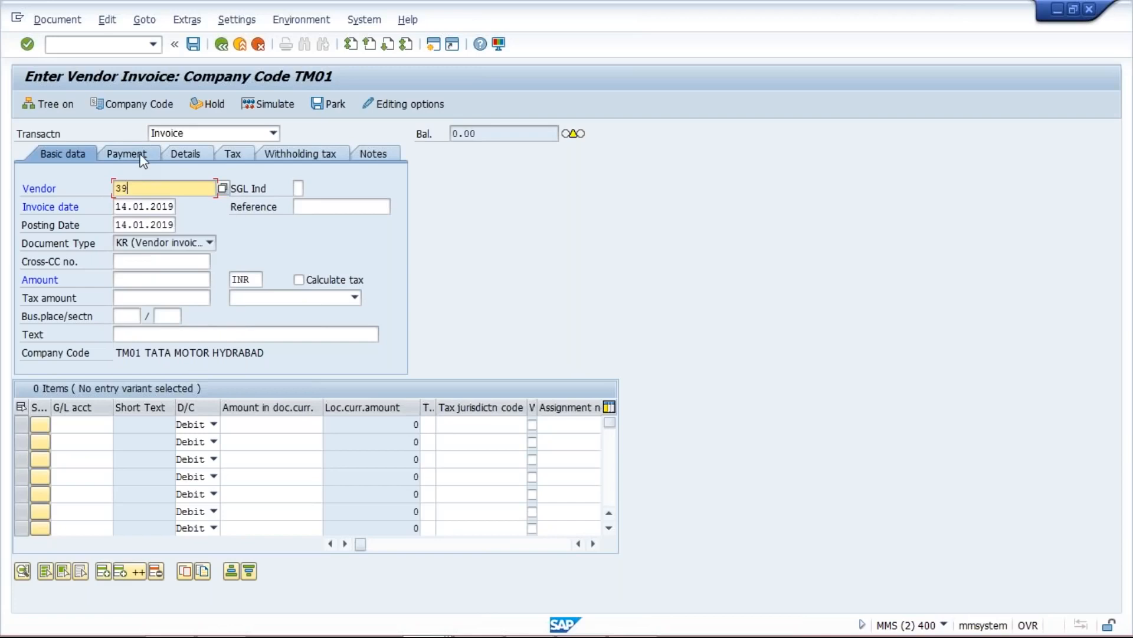
- Set payment terms TST2 on the Payment tab, giving baseline and due dates 15.01.2019
left_click(139, 154)
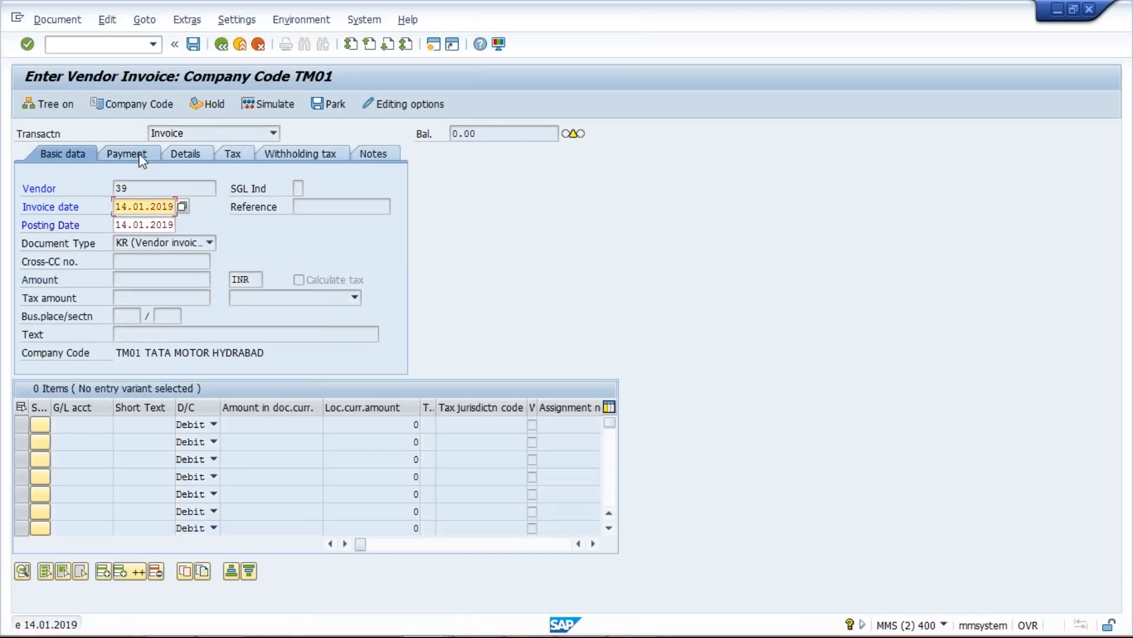
key("Return")
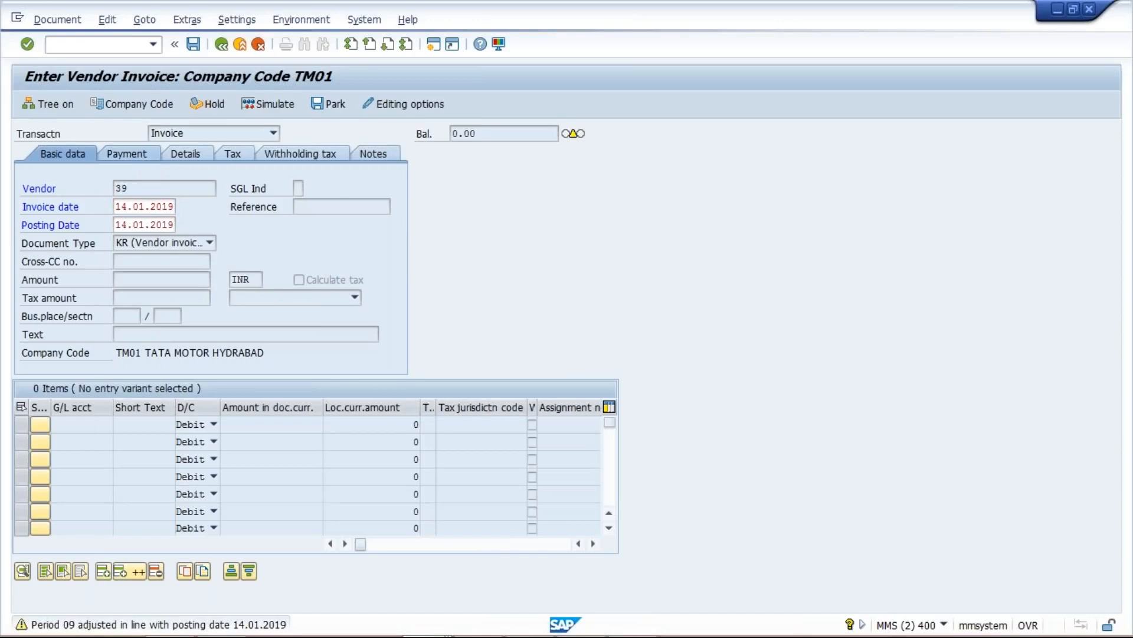
left_click(277, 189)
key("Down")
key("Down")
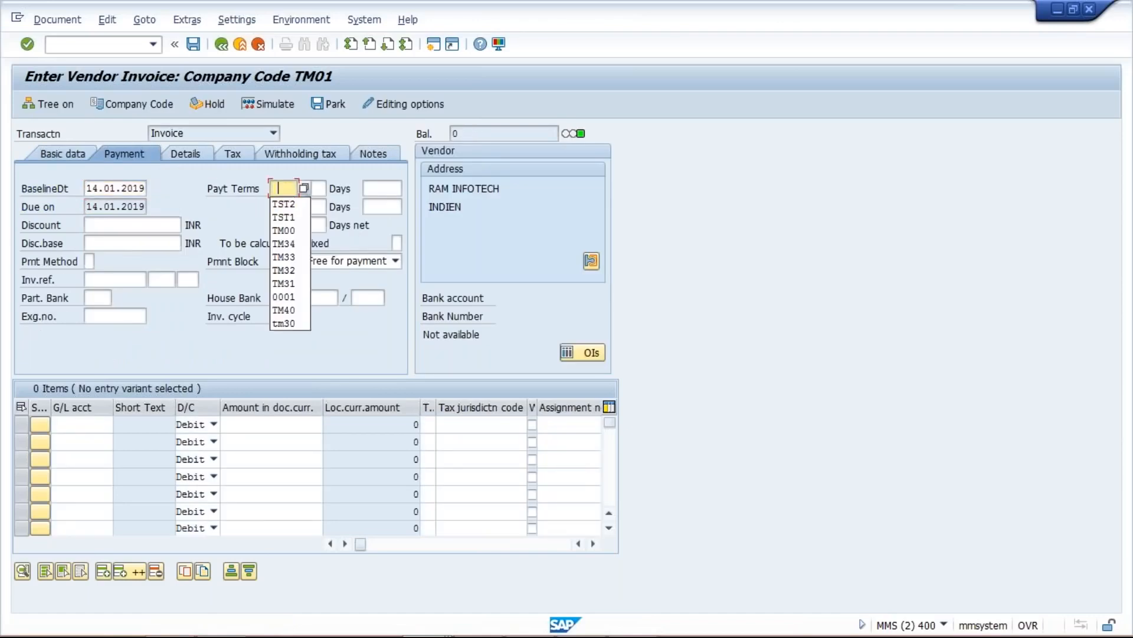
key("Return")
key("Return")
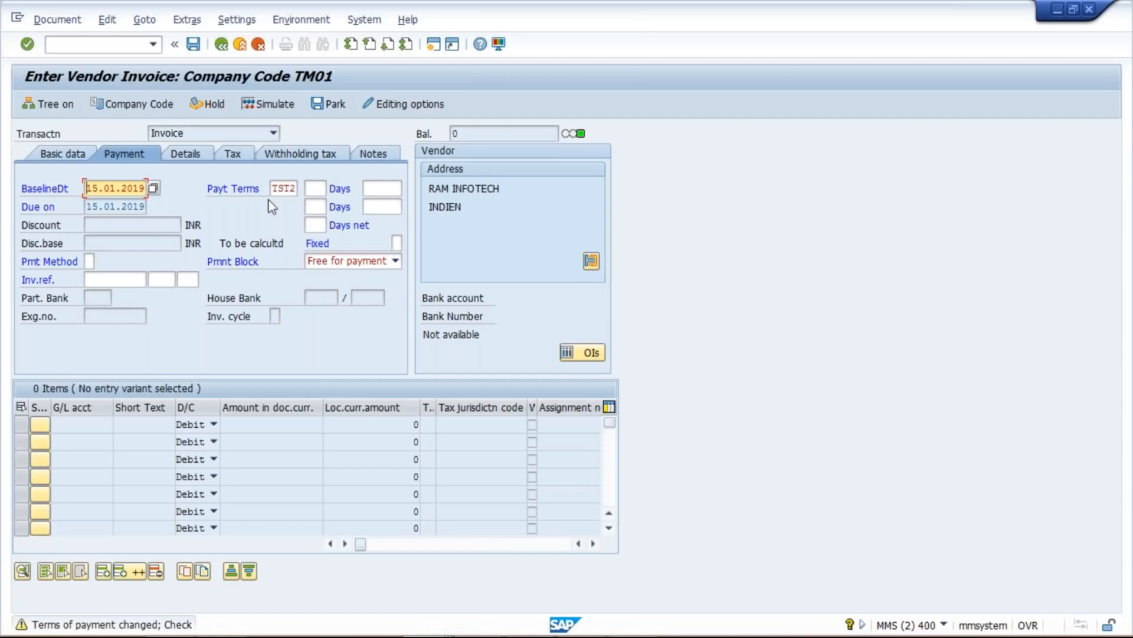
mouse_move(581, 627)
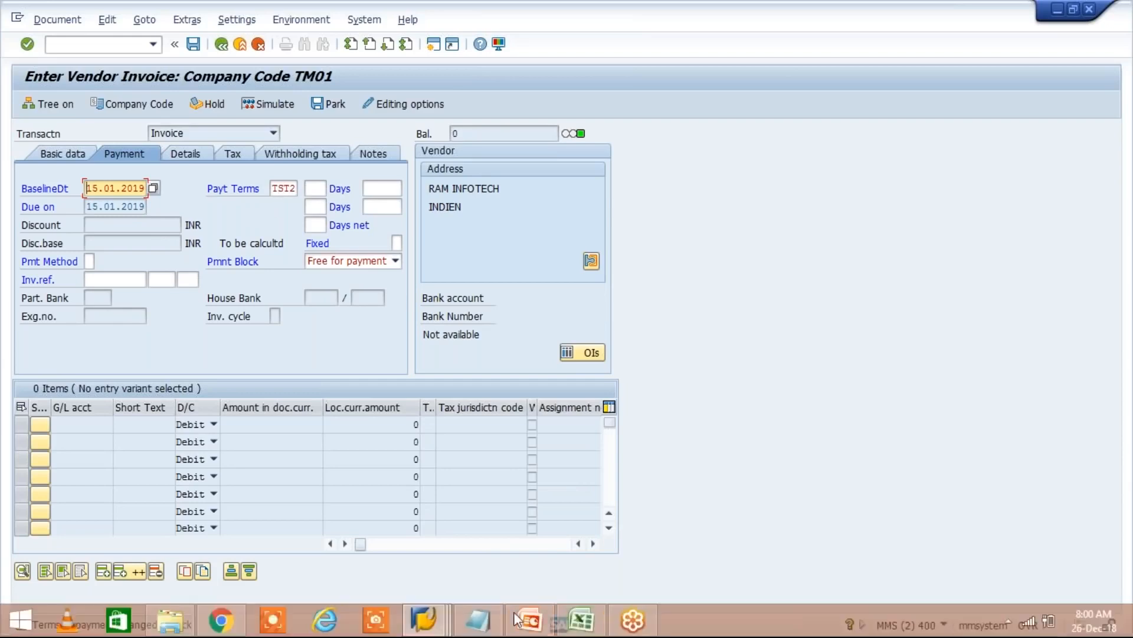
- Review the Excel TST2 rows G9:J10, with due dates 15.01.2019 and 31.01.2019, then return to SAP
left_click(580, 628)
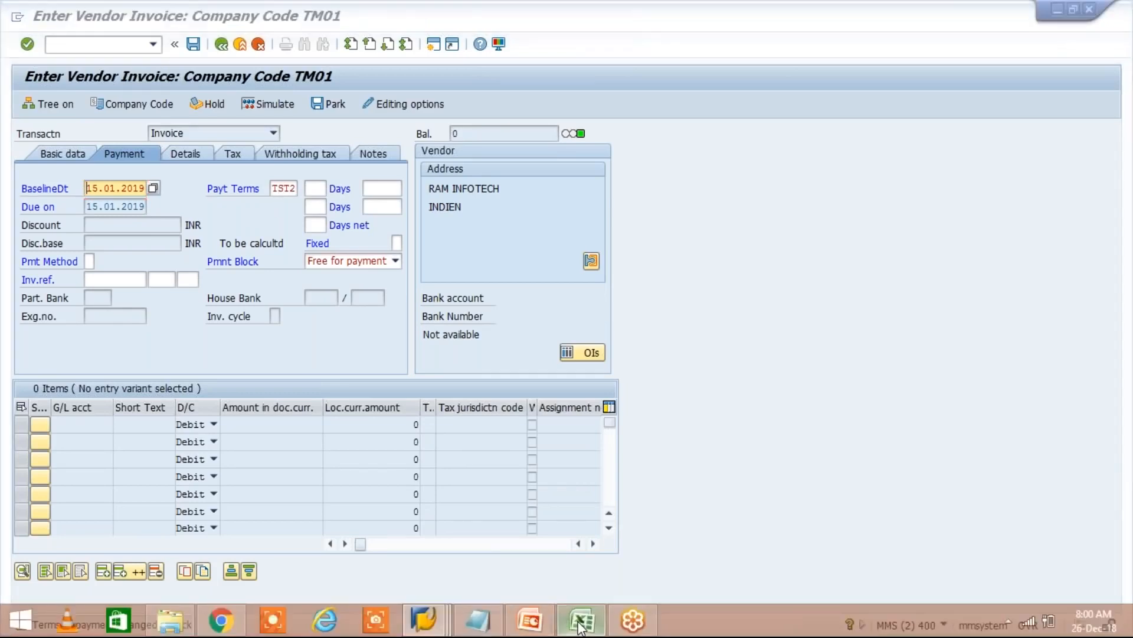
left_click_drag(342, 296, 509, 297)
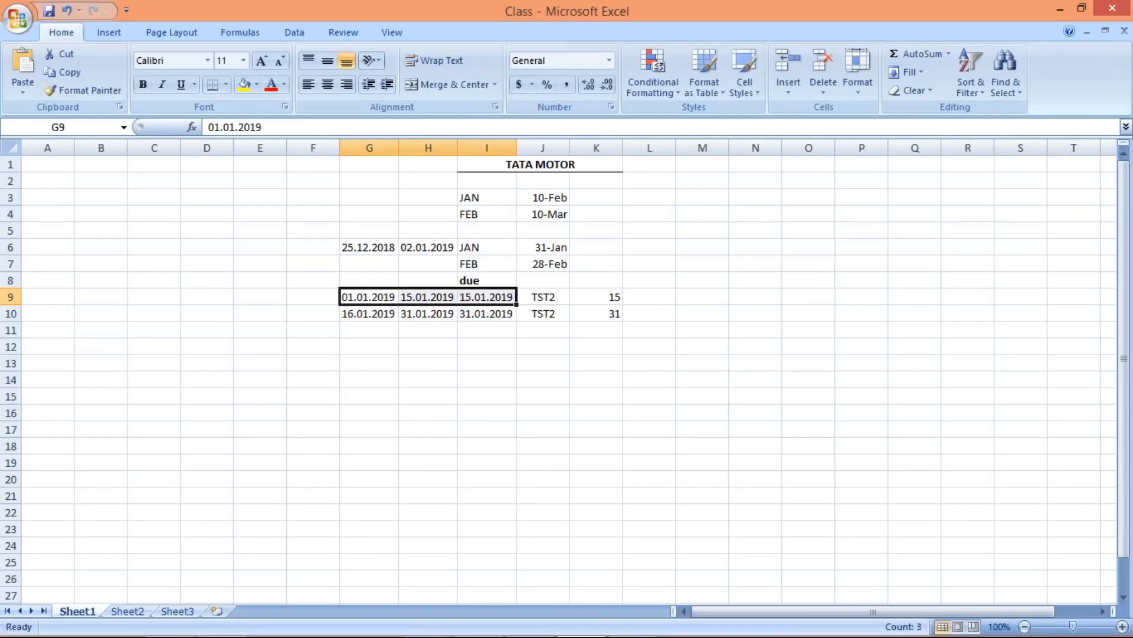
left_click(538, 297)
left_click(539, 312)
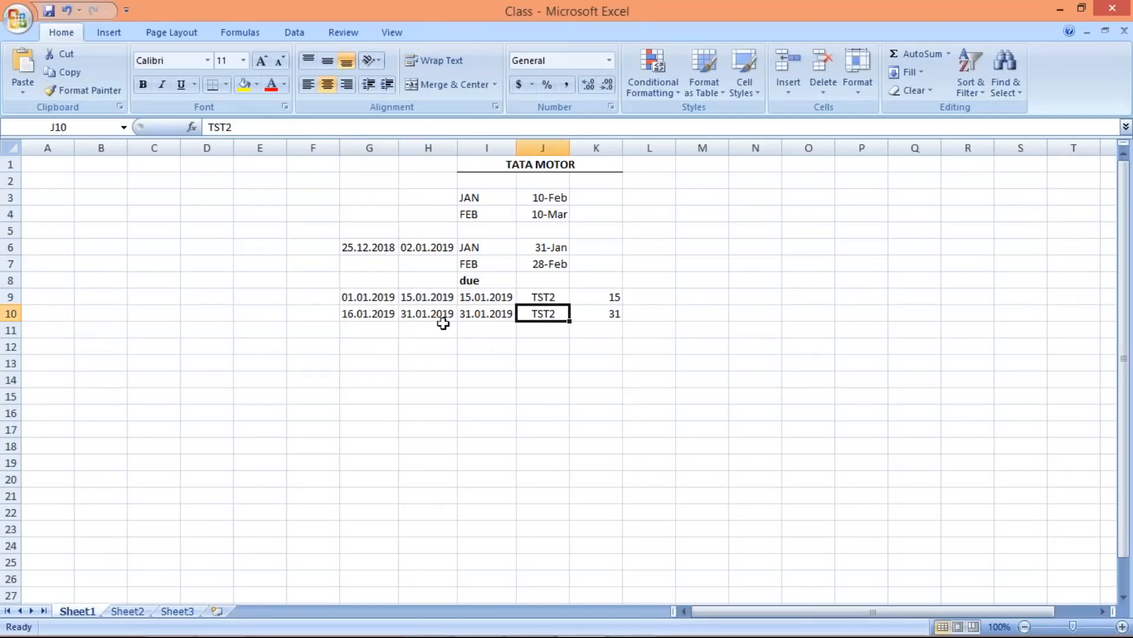
left_click_drag(375, 318, 509, 315)
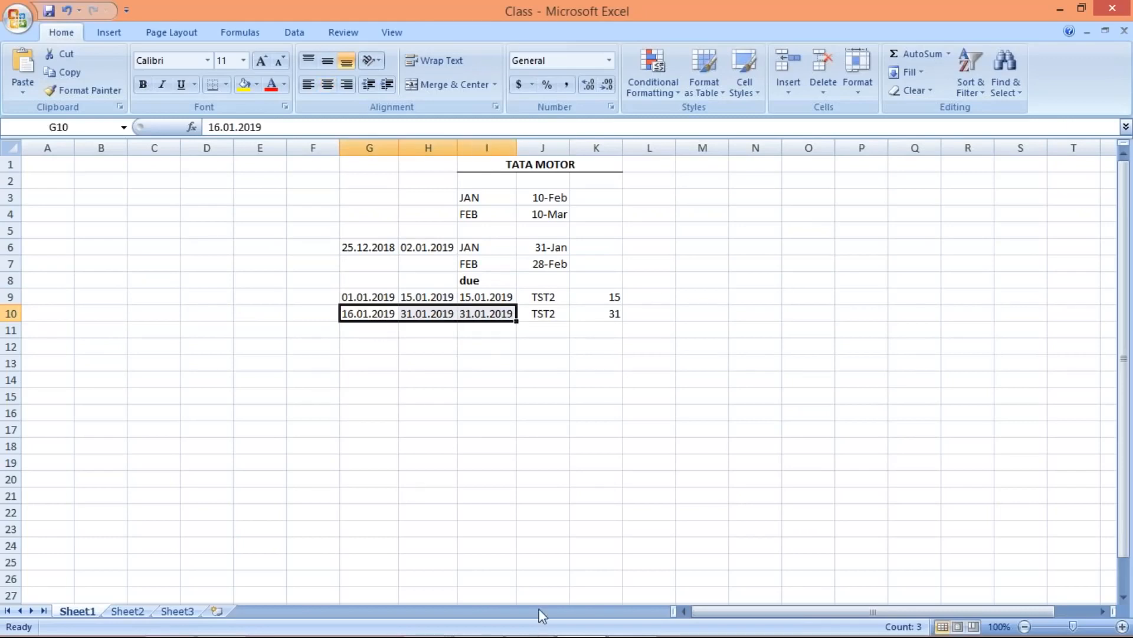
mouse_move(429, 632)
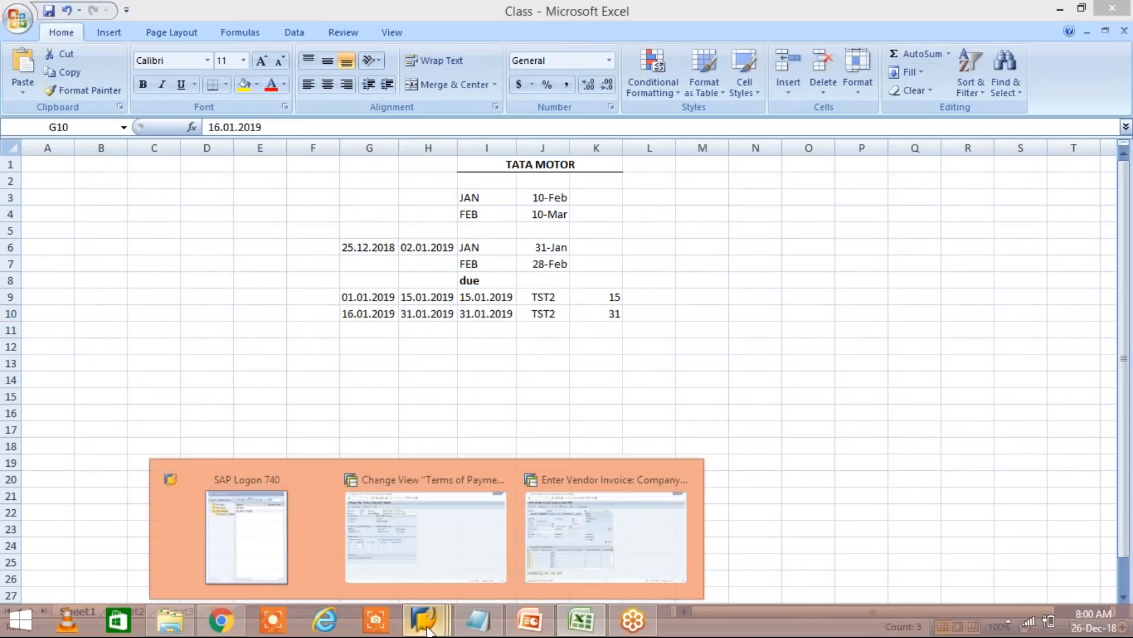
left_click(606, 535)
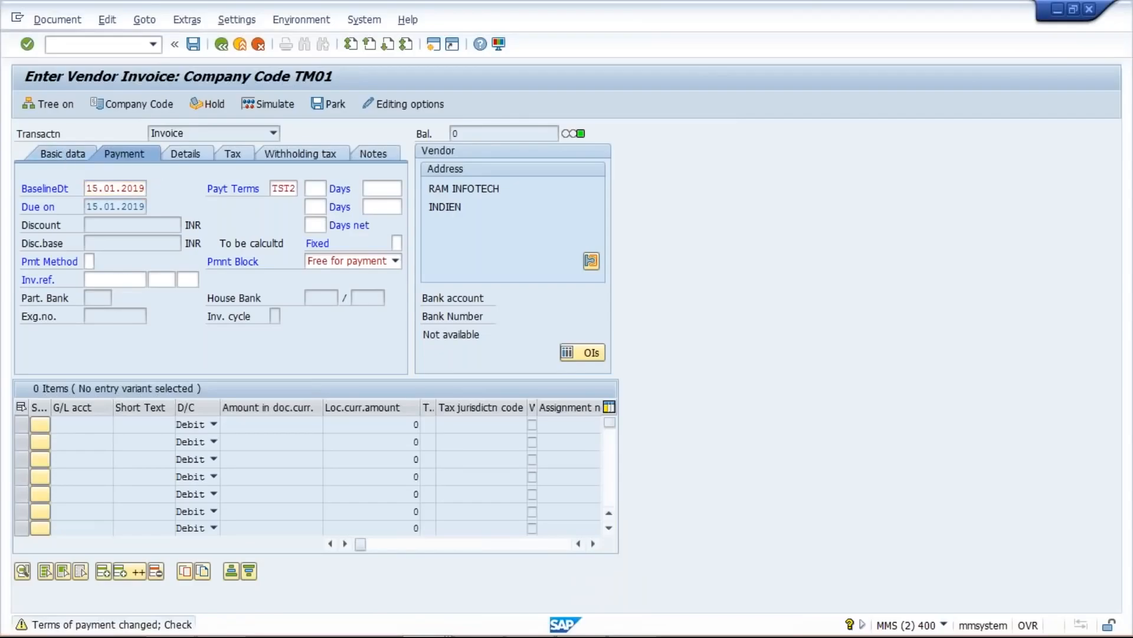
- Restart invoice entry with /NFB60 and set invoice and posting dates to 16.01.2019
left_click(59, 153)
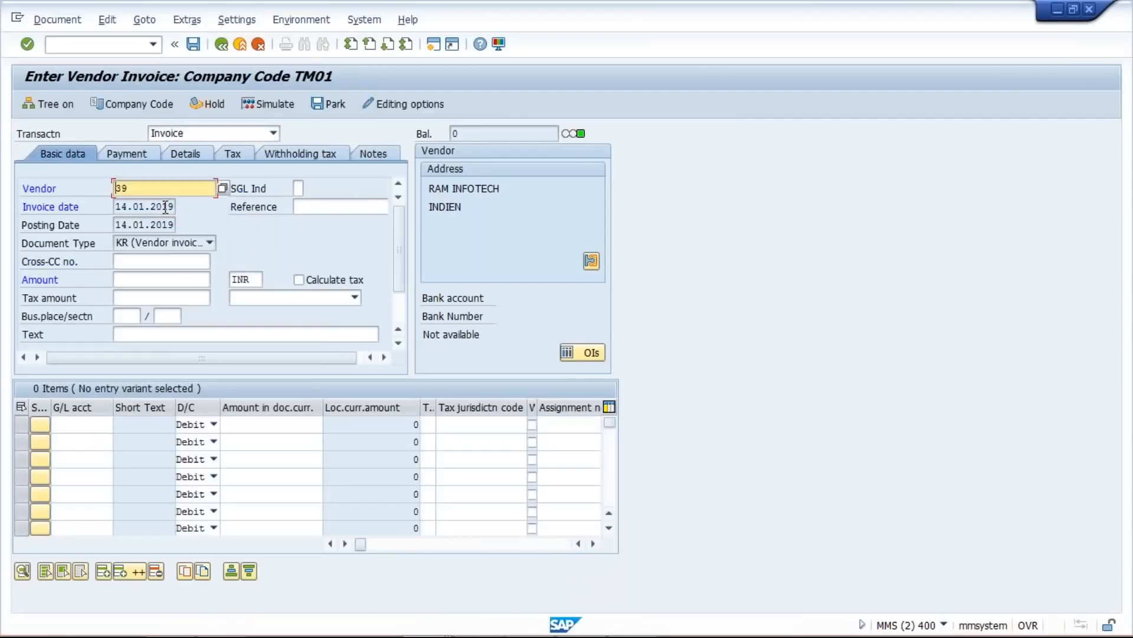
left_click(154, 44)
left_click(155, 62)
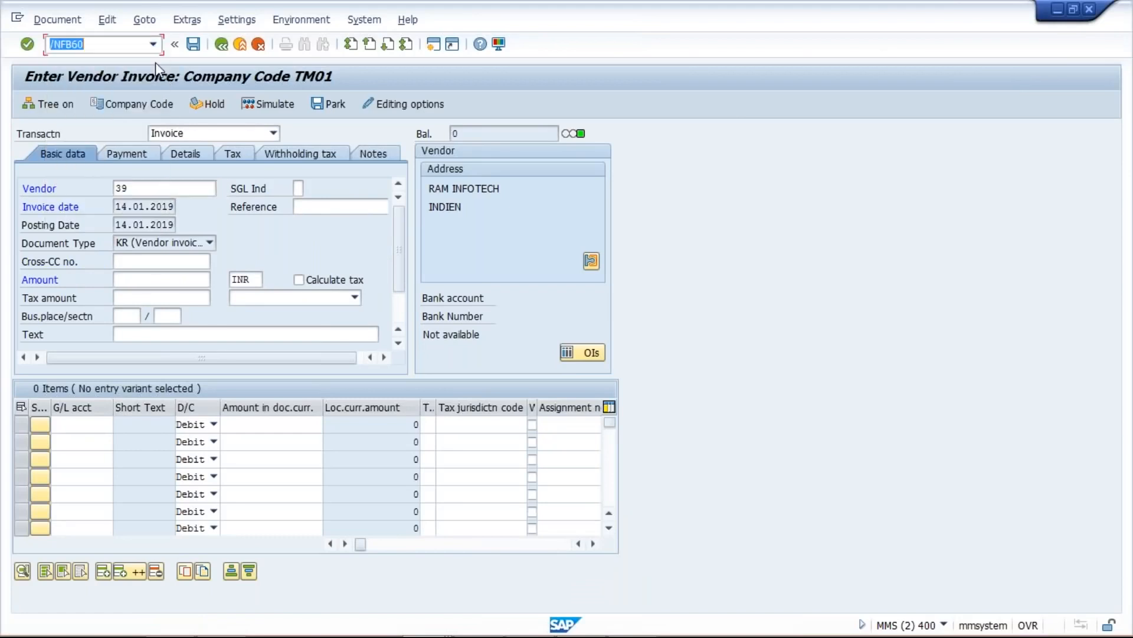
key("Return")
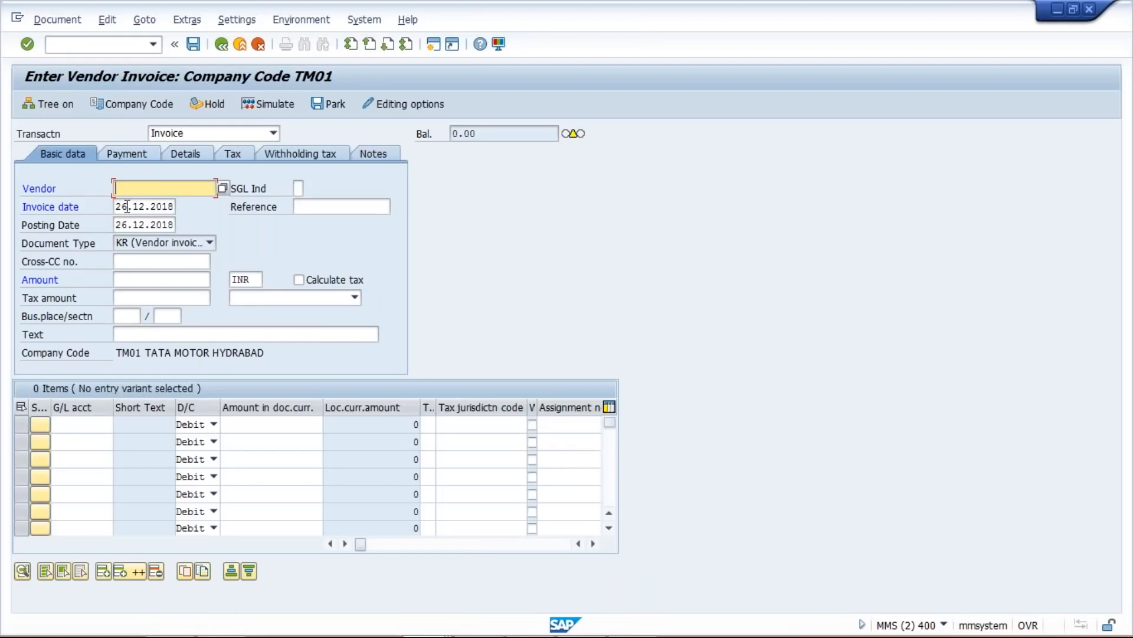
left_click_drag(115, 206, 302, 207)
type("16")
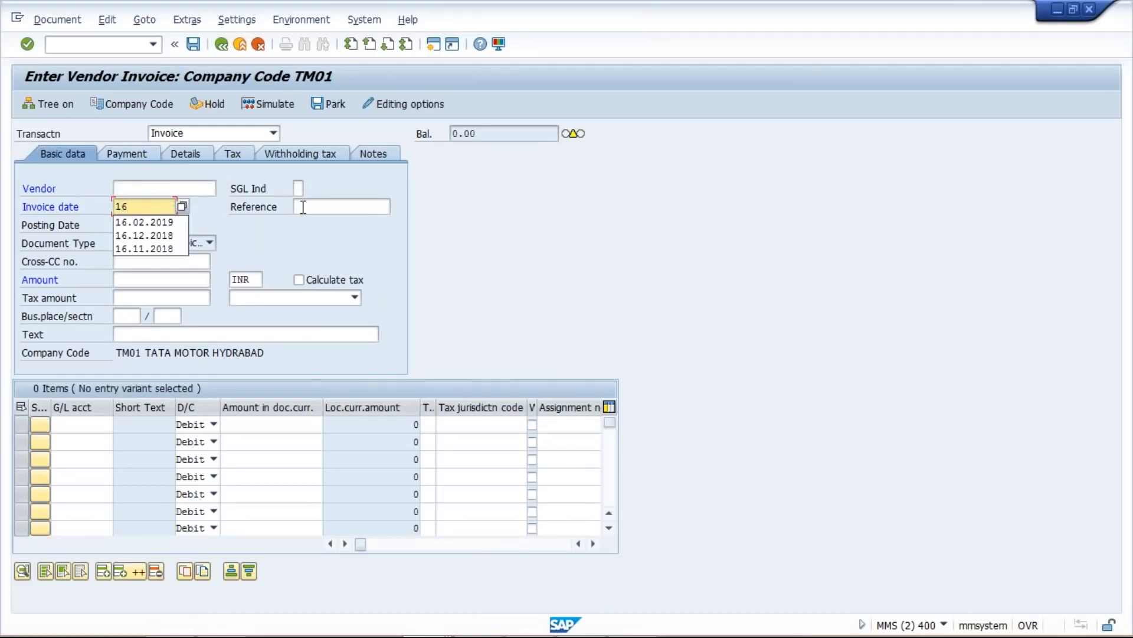
type(".01.2")
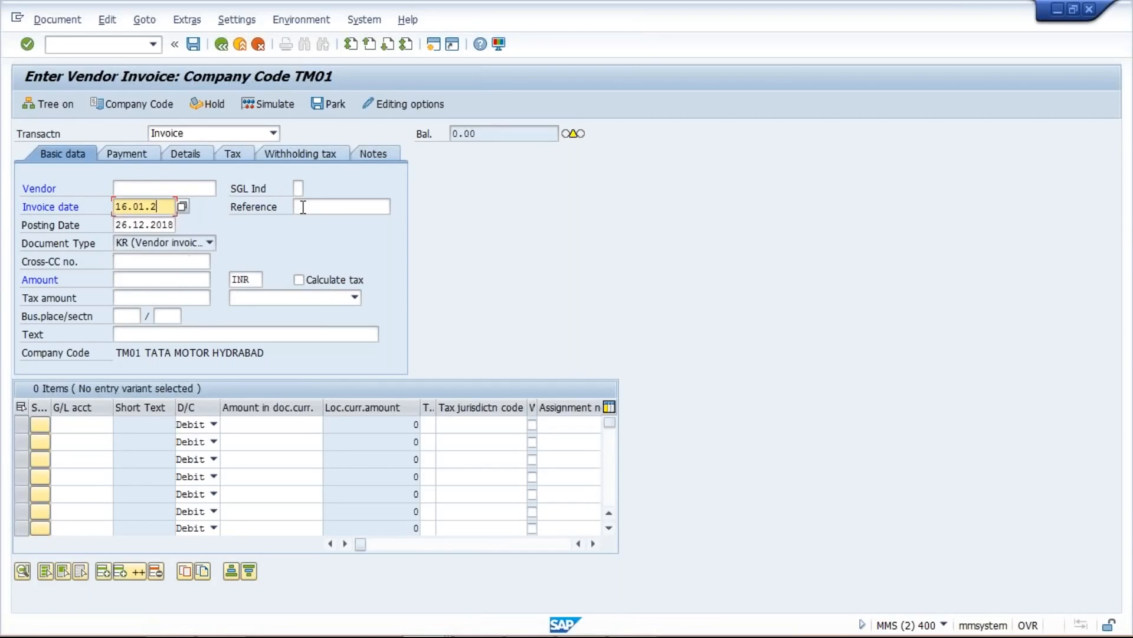
type("019")
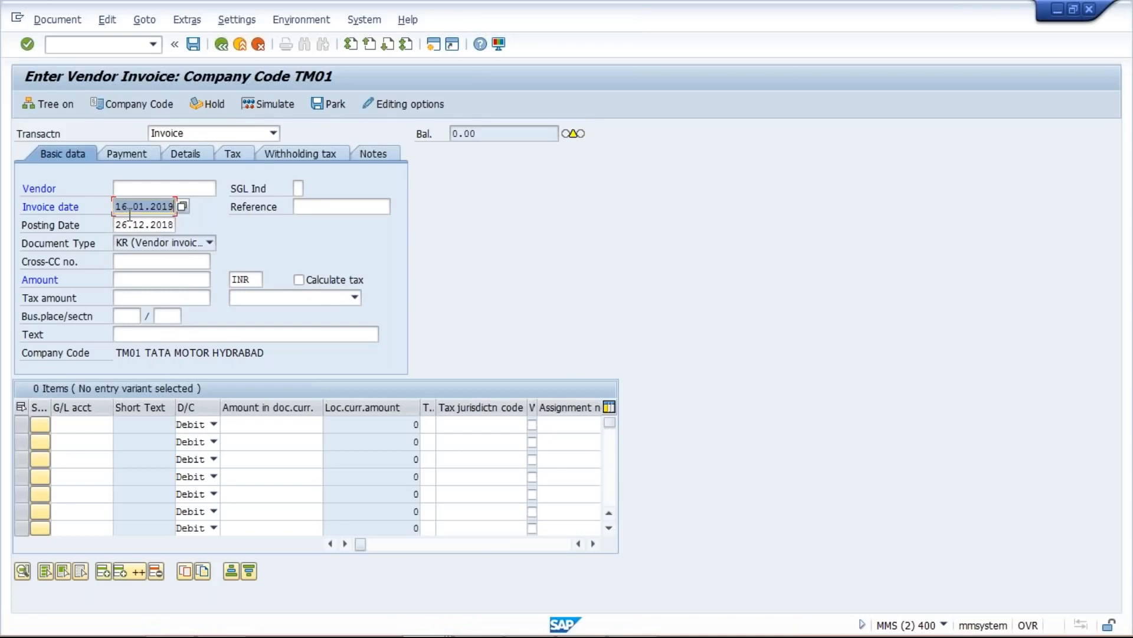
key("Tab")
key("Tab")
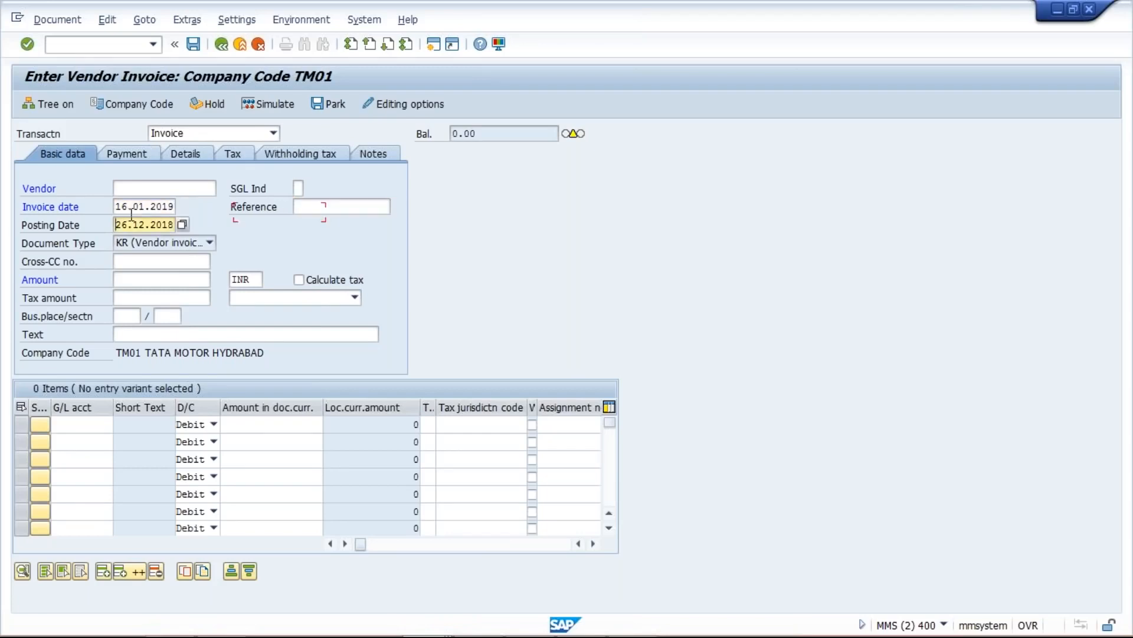
type("16.01.2019")
- Enter the recently used vendor and confirm, showing payment details with baseline and due date 16.01.2019
left_click(168, 189)
key("Down")
key("Down")
key("Return")
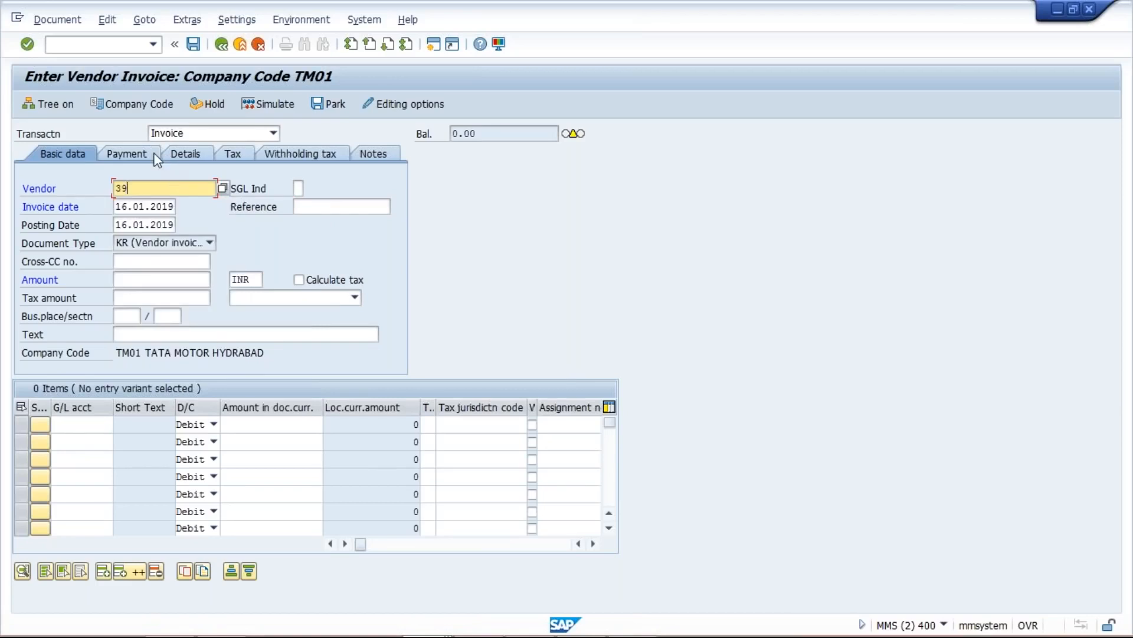
key("Return")
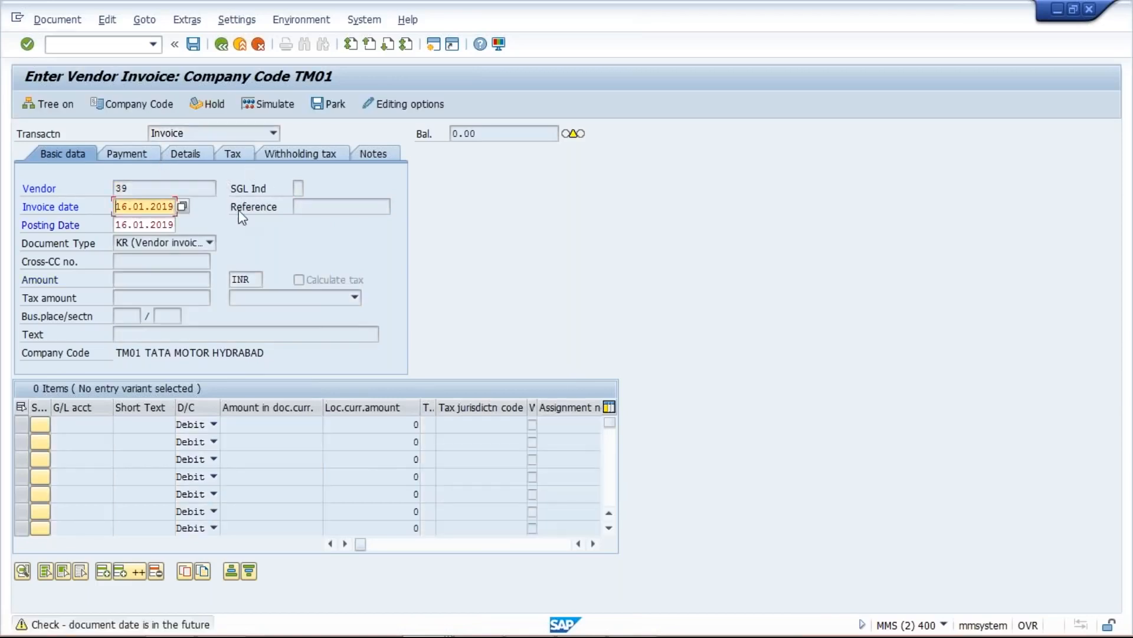
key("Return")
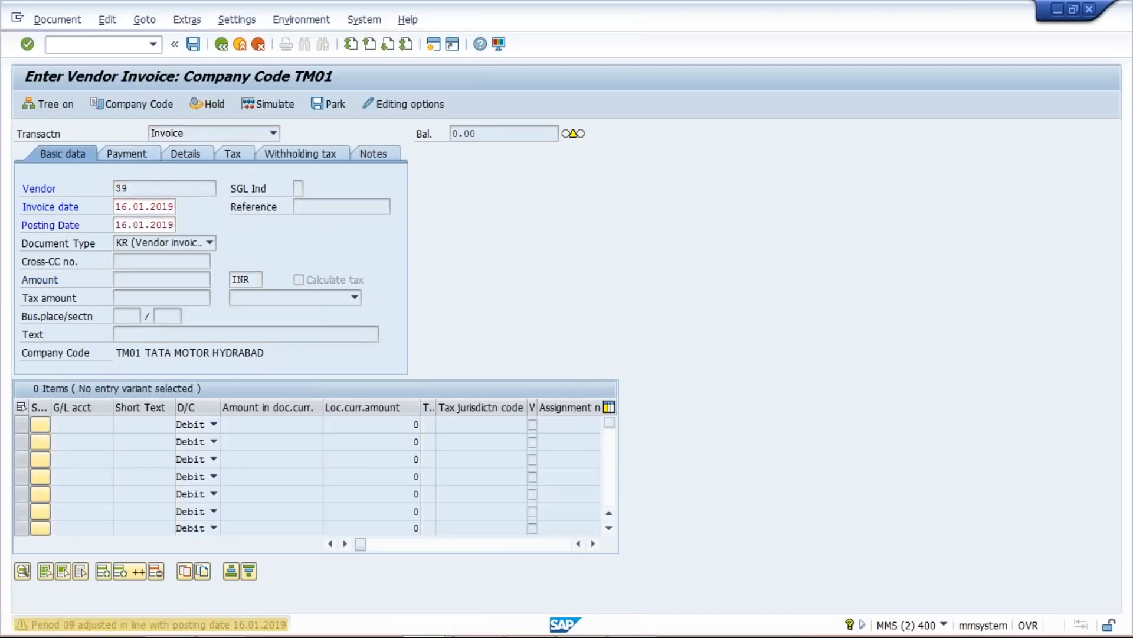
left_click(124, 154)
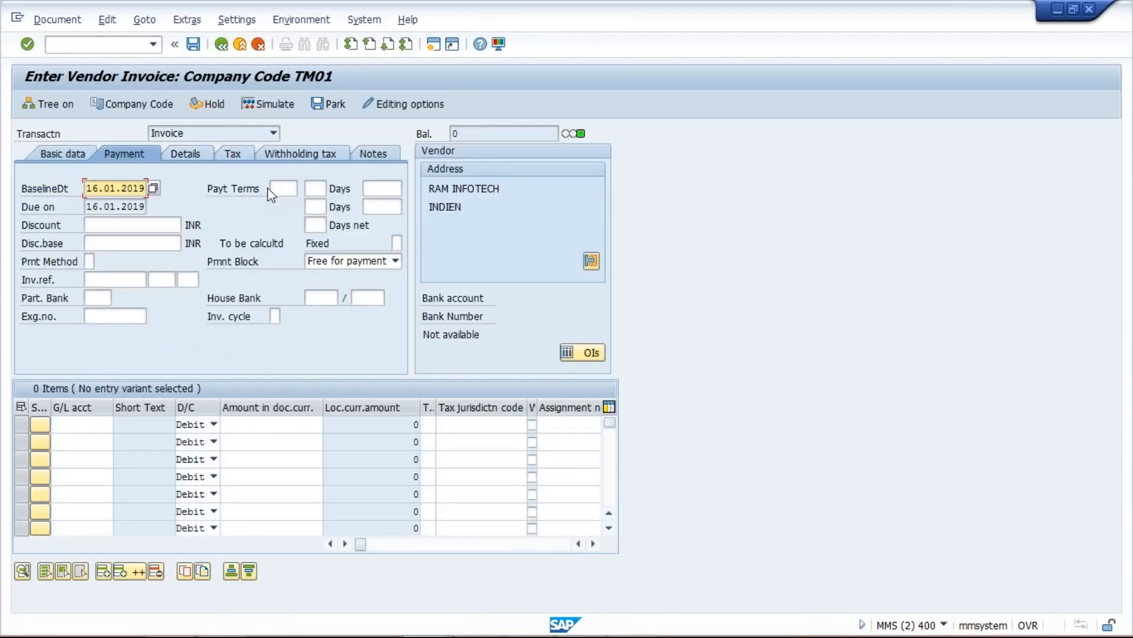
- Apply payment terms TST2 so the baseline and due dates recalculate to 31.01.2019
left_click(276, 186)
key("space")
left_click(294, 205)
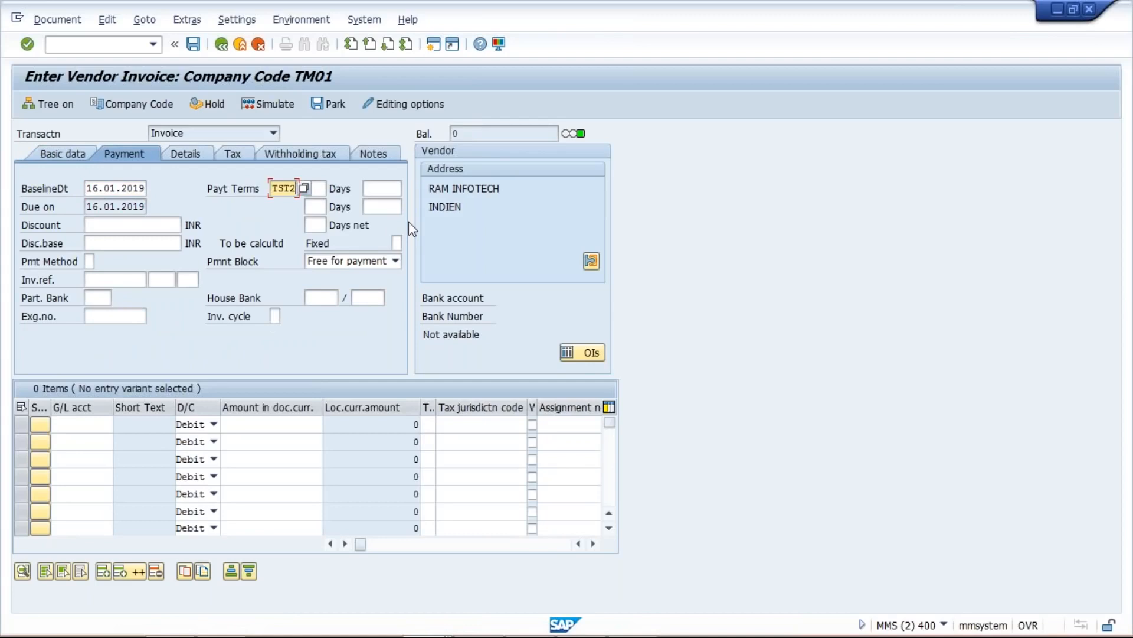
key("Return")
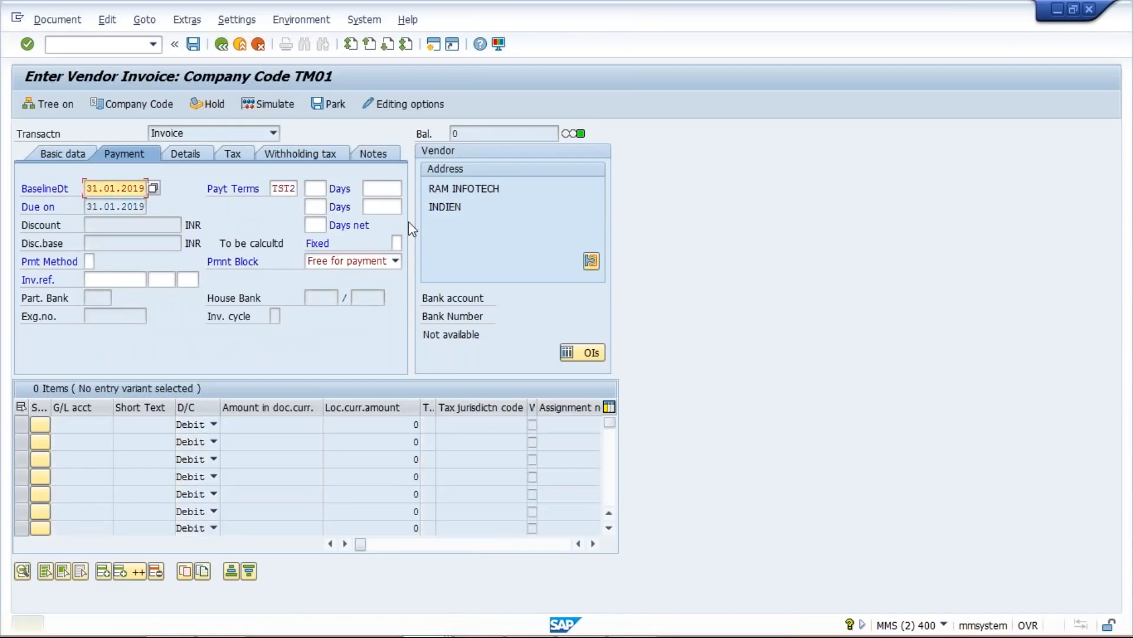
key("Return")
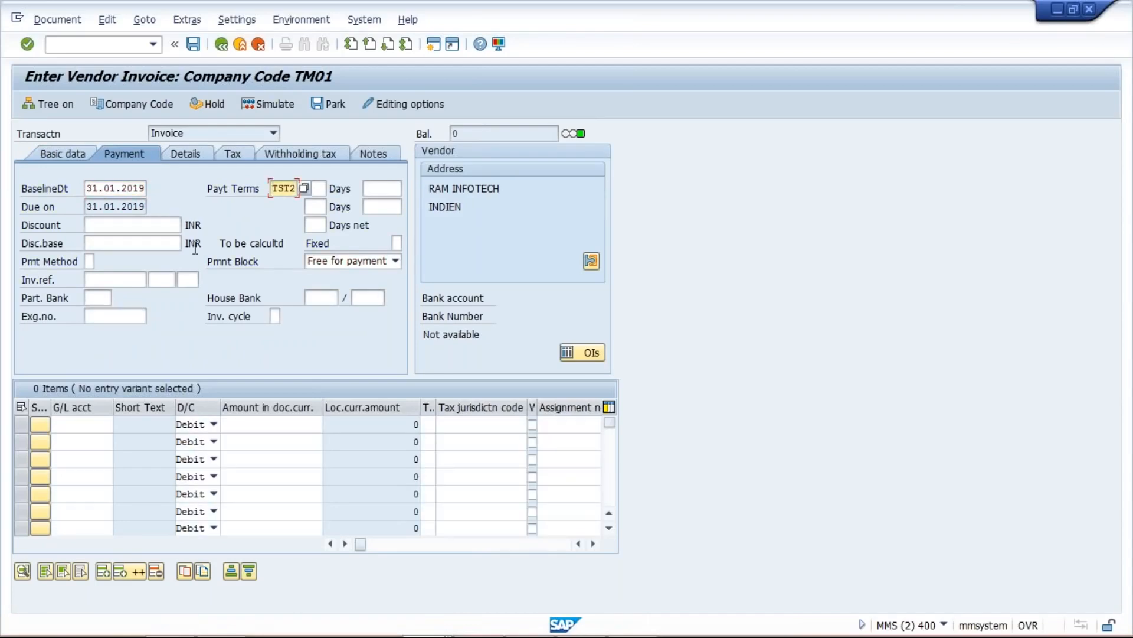
left_click_drag(87, 207, 180, 224)
mouse_move(533, 636)
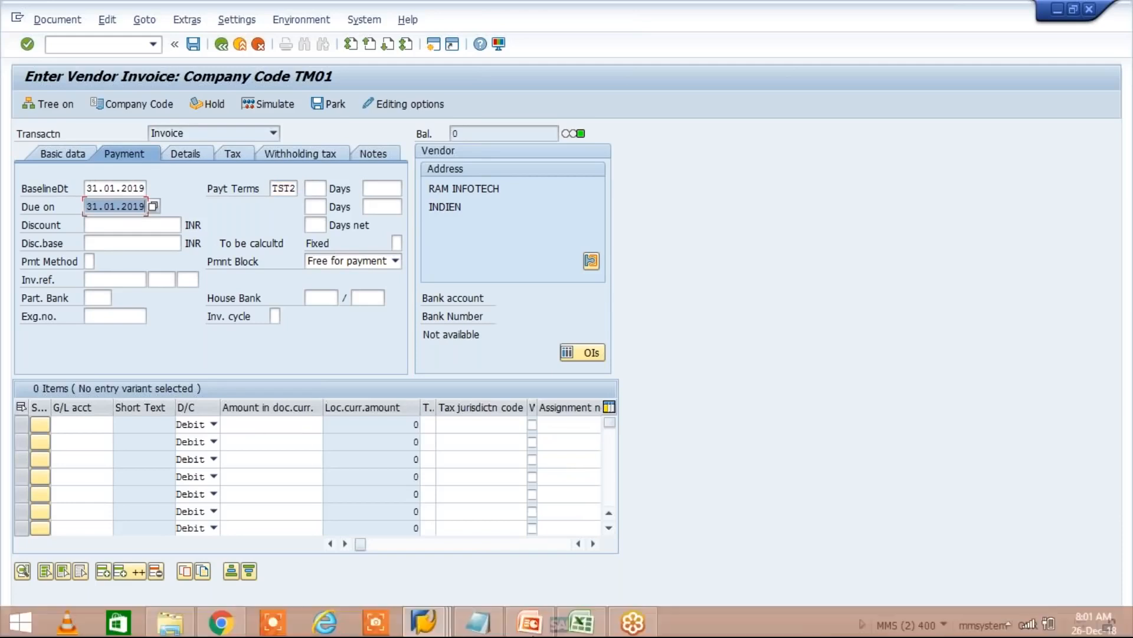
left_click(597, 630)
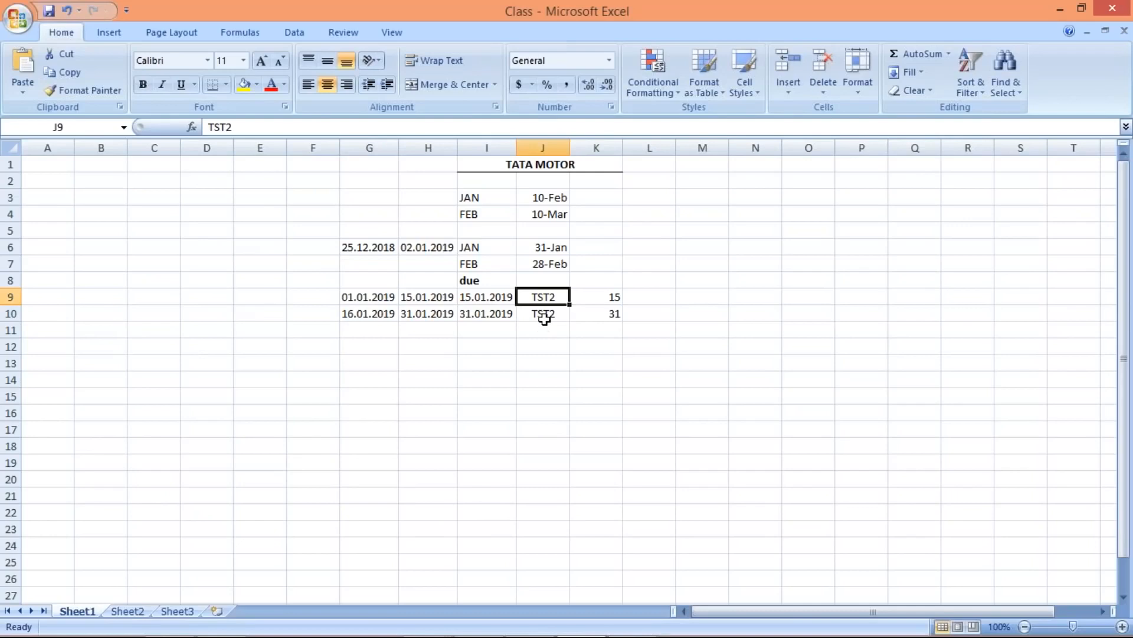
- Compare the TST2 date rows: due date 15.01.2019 in row 9 and 31.01.2019 in row 10
left_click(544, 317)
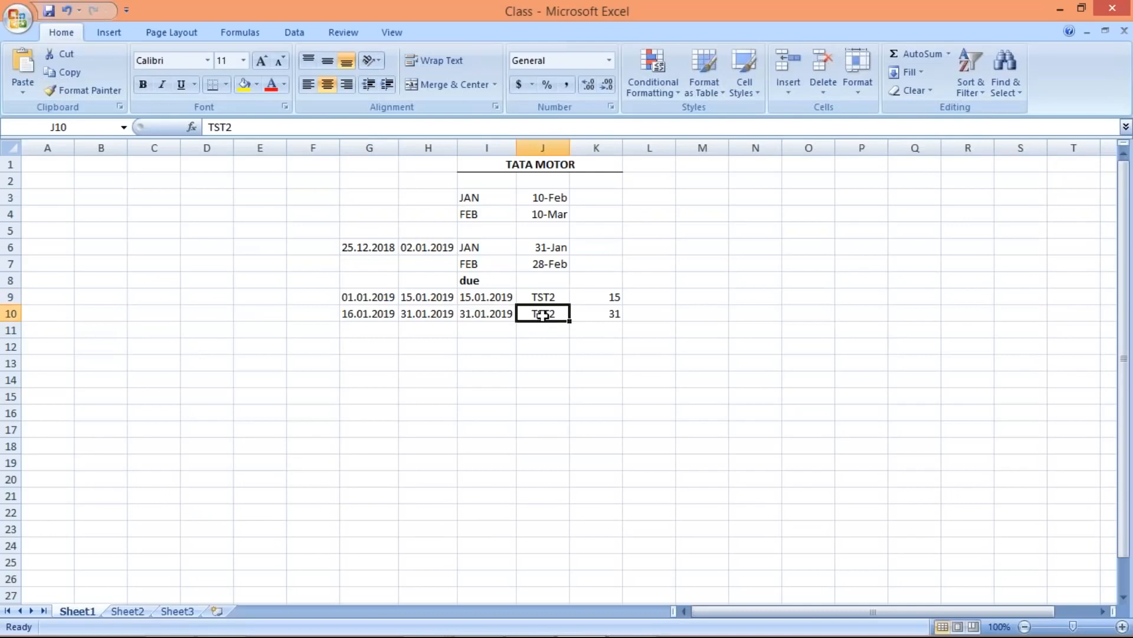
left_click(544, 296)
left_click(542, 314)
left_click_drag(357, 298, 510, 301)
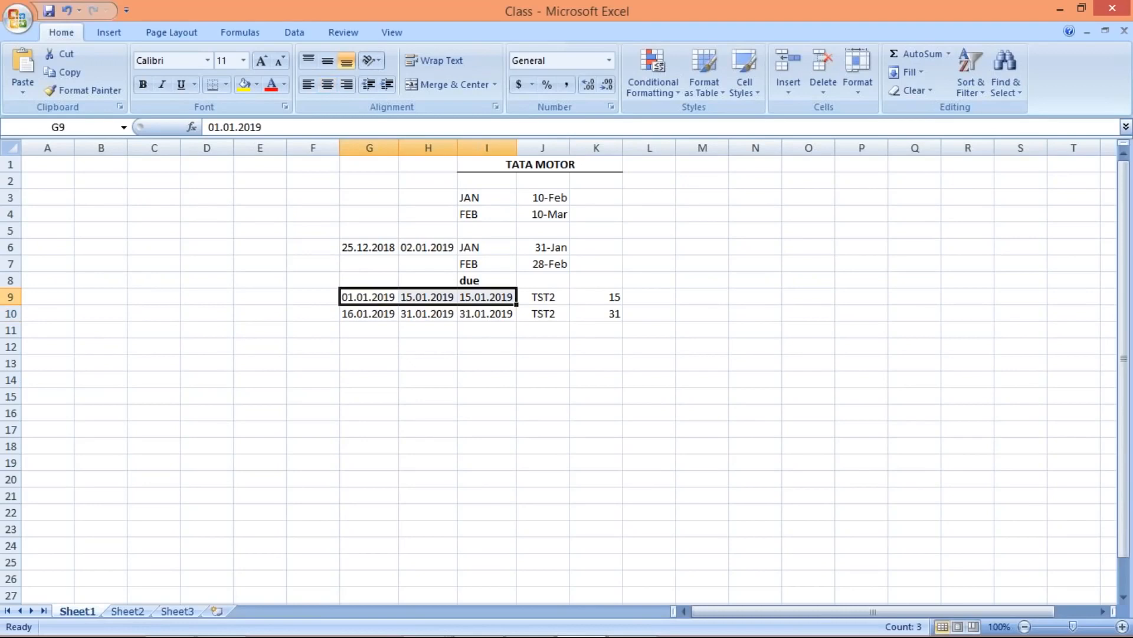
left_click_drag(372, 314, 493, 315)
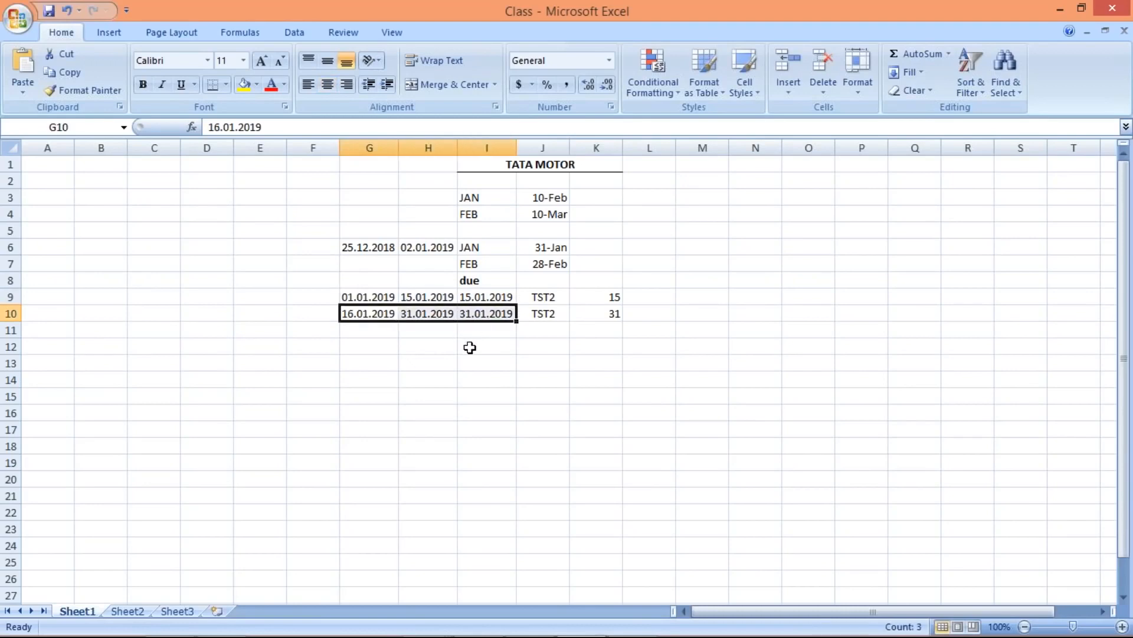
left_click(470, 347)
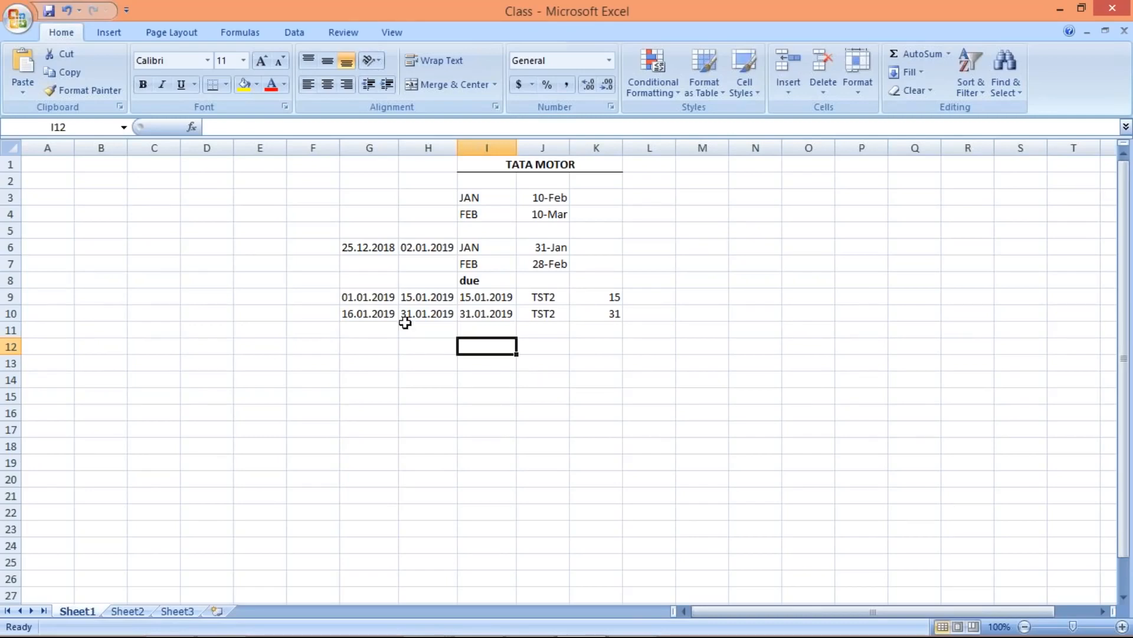
left_click(429, 297)
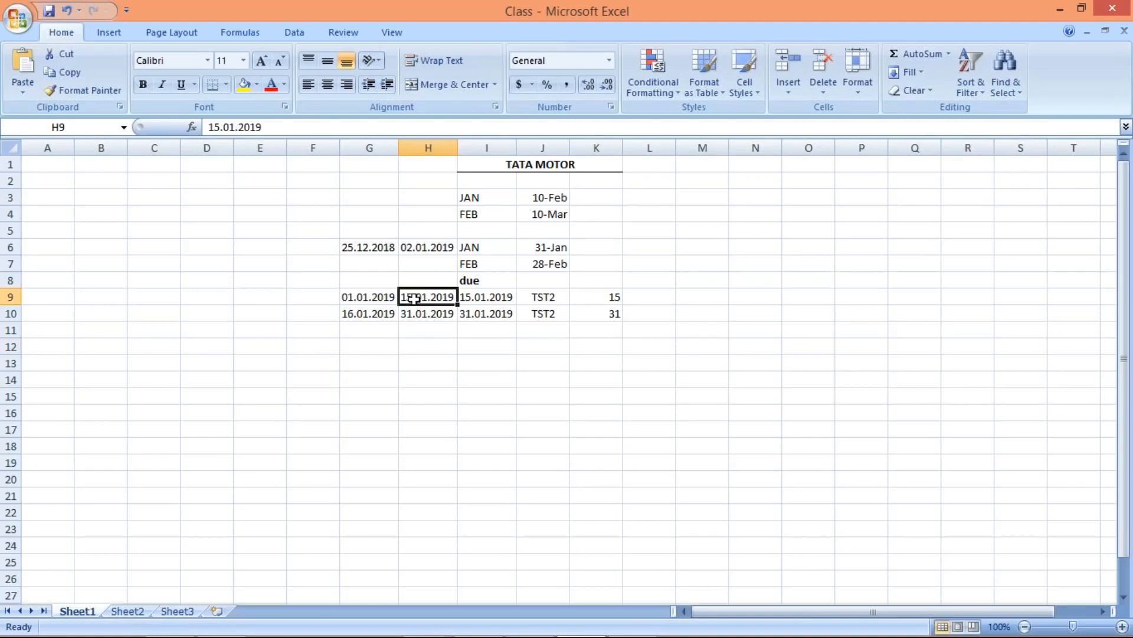
left_click_drag(375, 297, 448, 298)
left_click(491, 301)
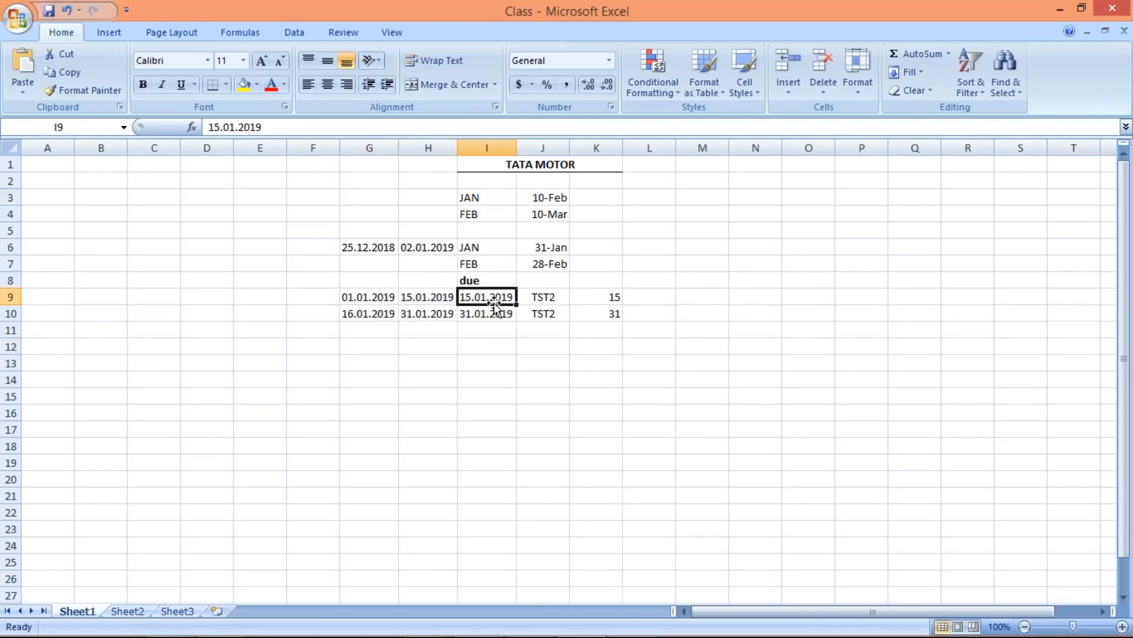
left_click_drag(362, 316, 445, 314)
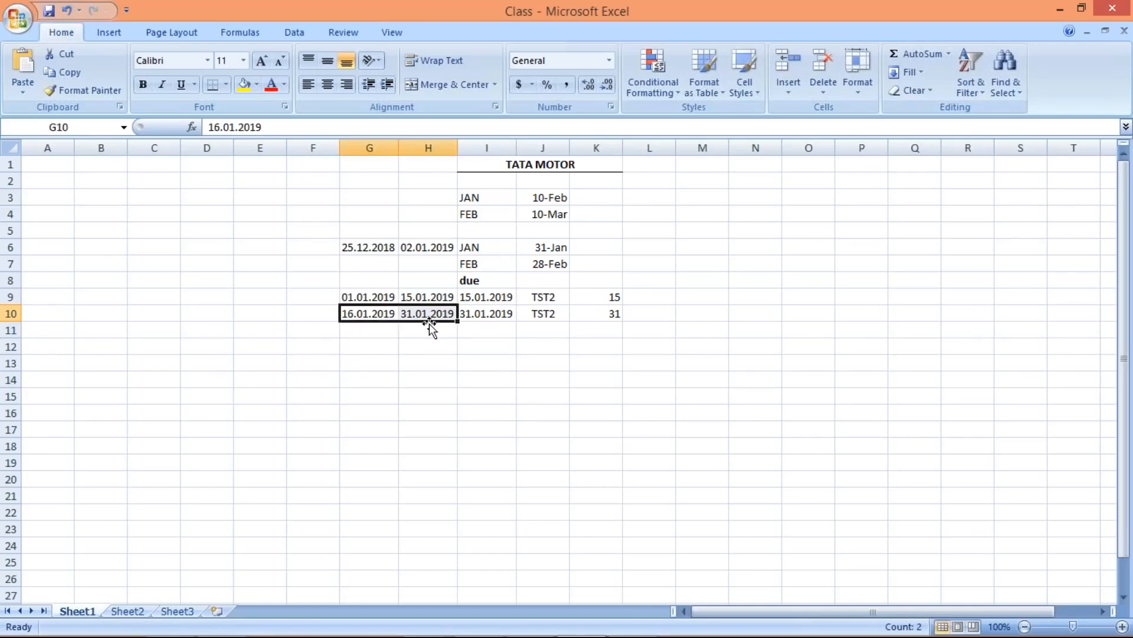
left_click(496, 317)
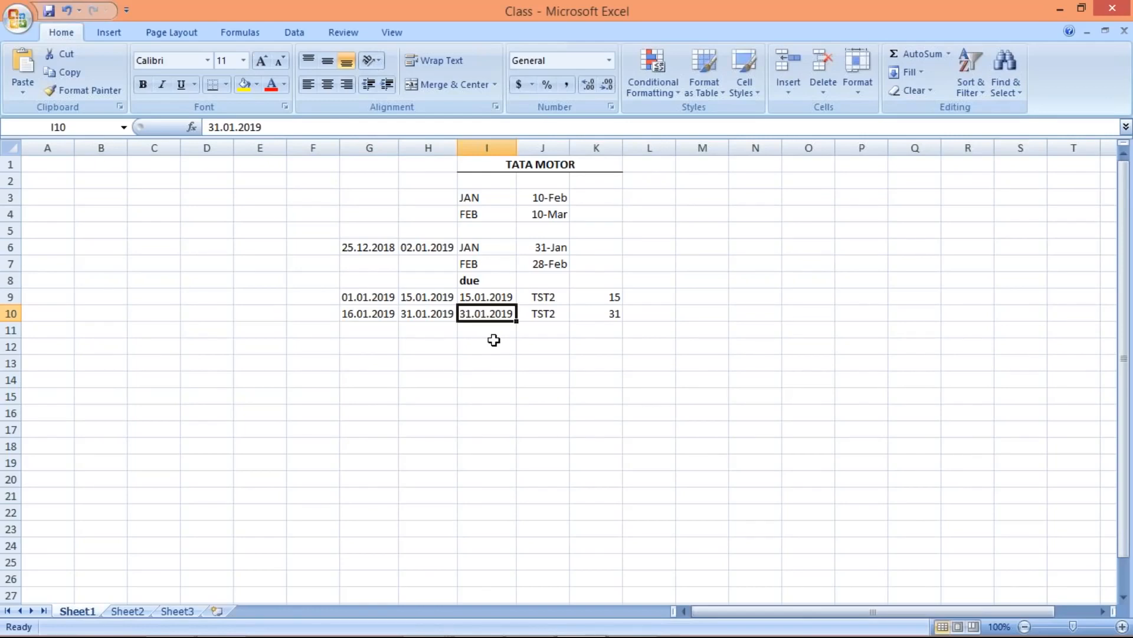
- Check TST2 in J9/J10 and the day values 15 and 31 in K9/K10, then return to SAP
left_click(554, 295)
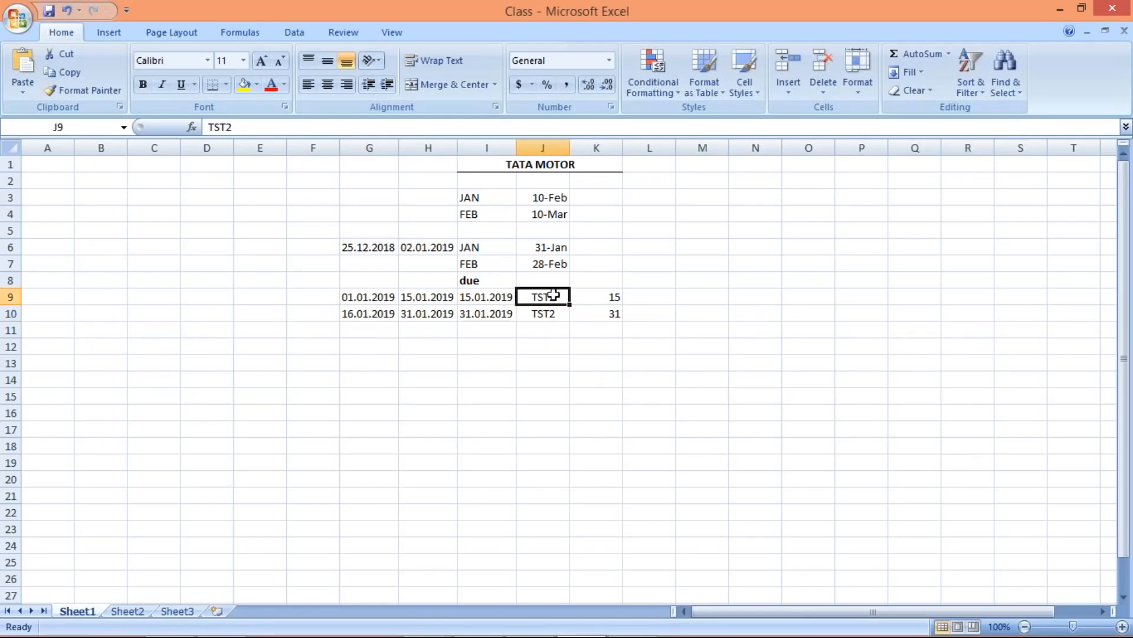
left_click(547, 315)
left_click(543, 299)
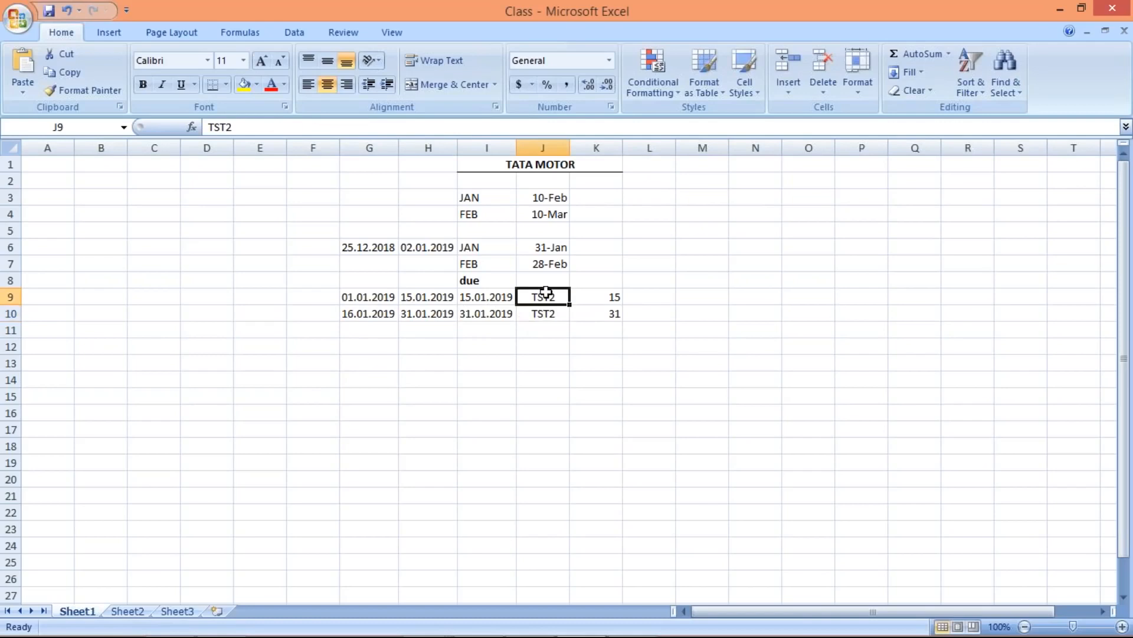
key("Down")
left_click(614, 296)
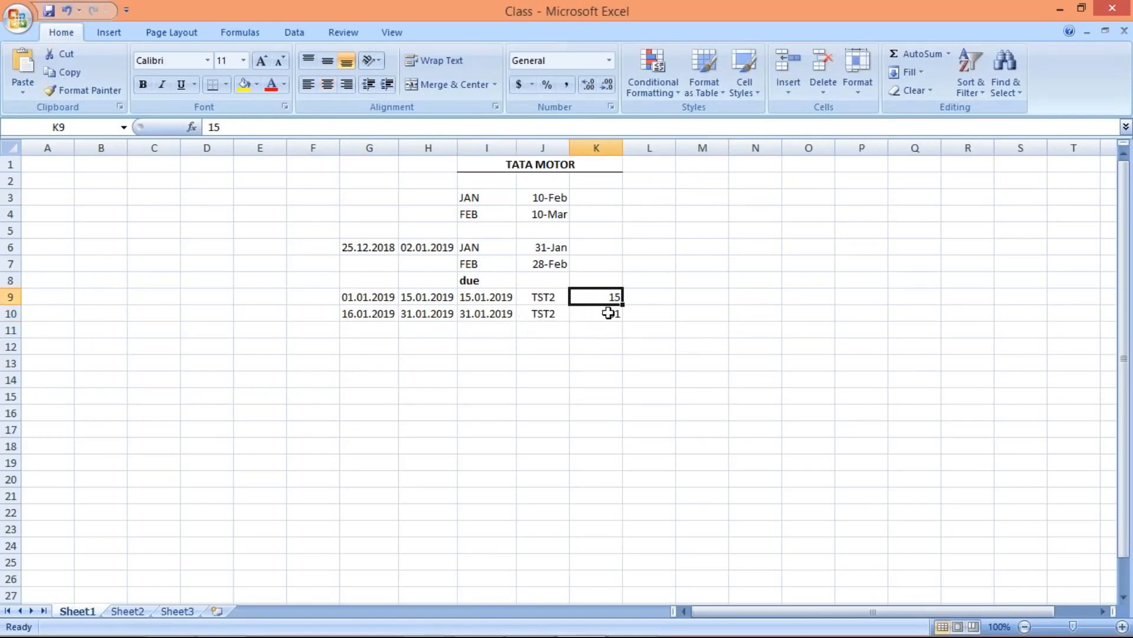
left_click(608, 313)
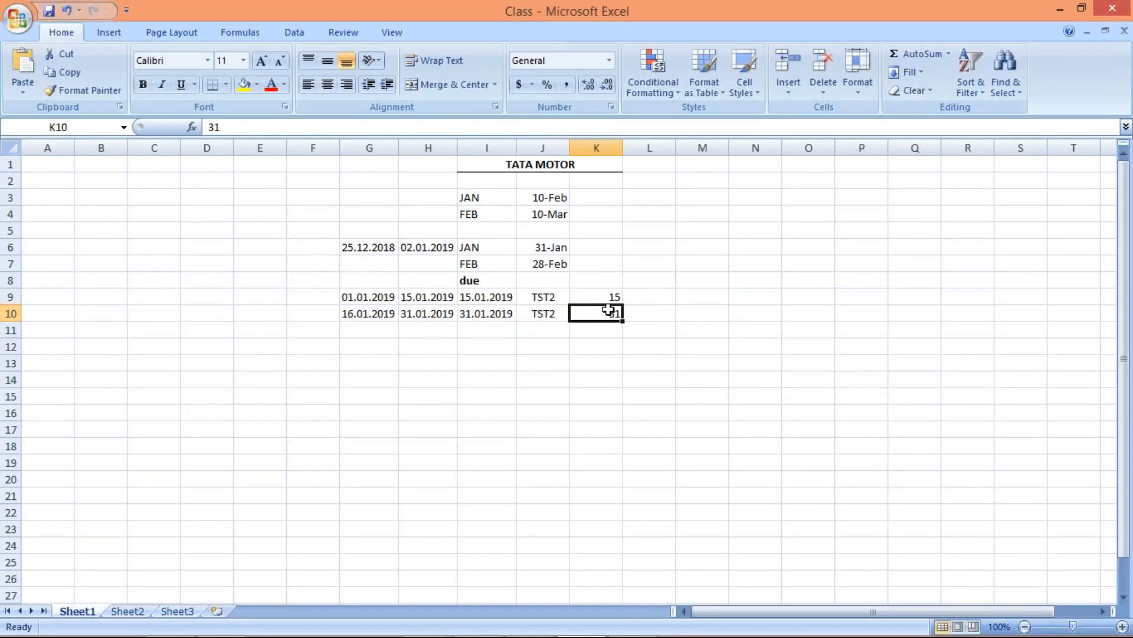
key("alt+Tab")
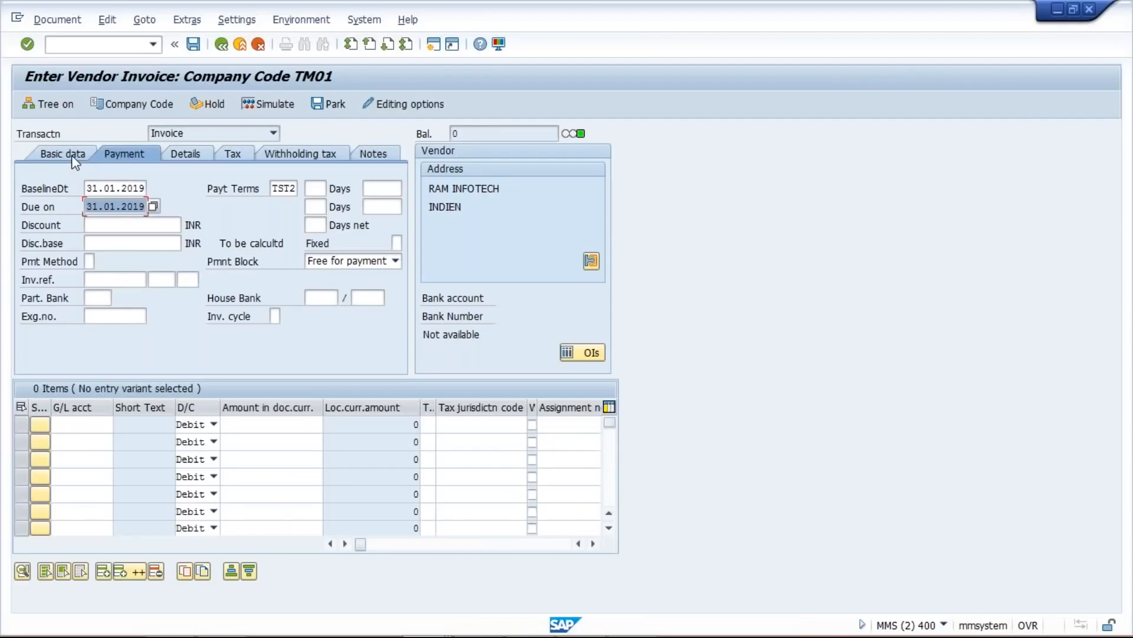
- Verify vendor 39's invoice and posting dates 16.01.2019 and the TST2 baseline date 31.01.2019
left_click(71, 154)
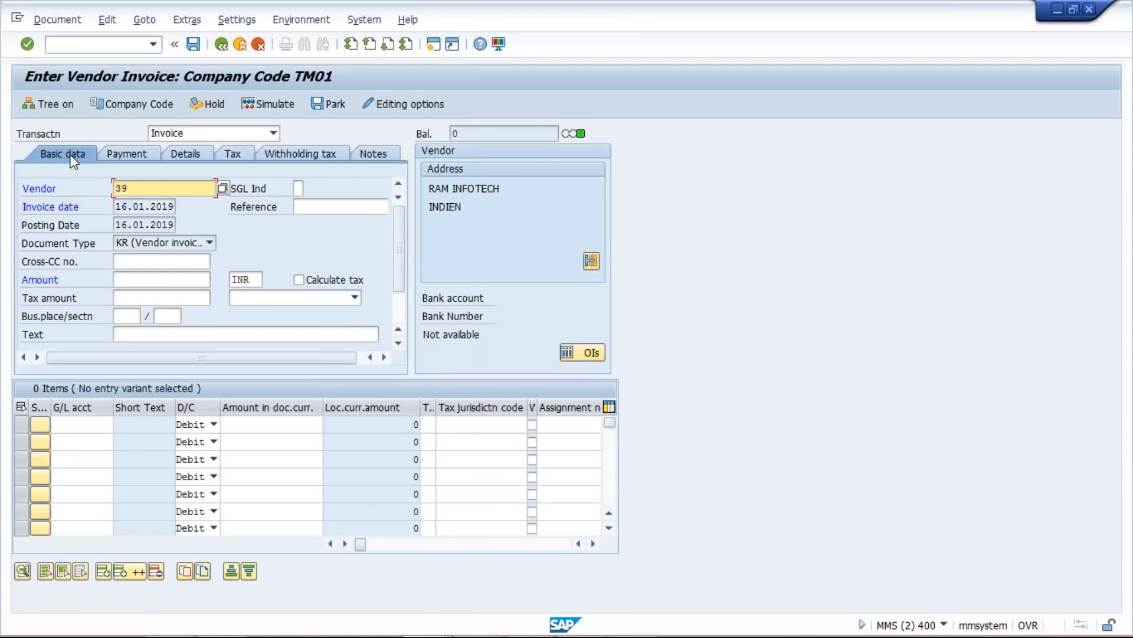
left_click(144, 211)
left_click(133, 225)
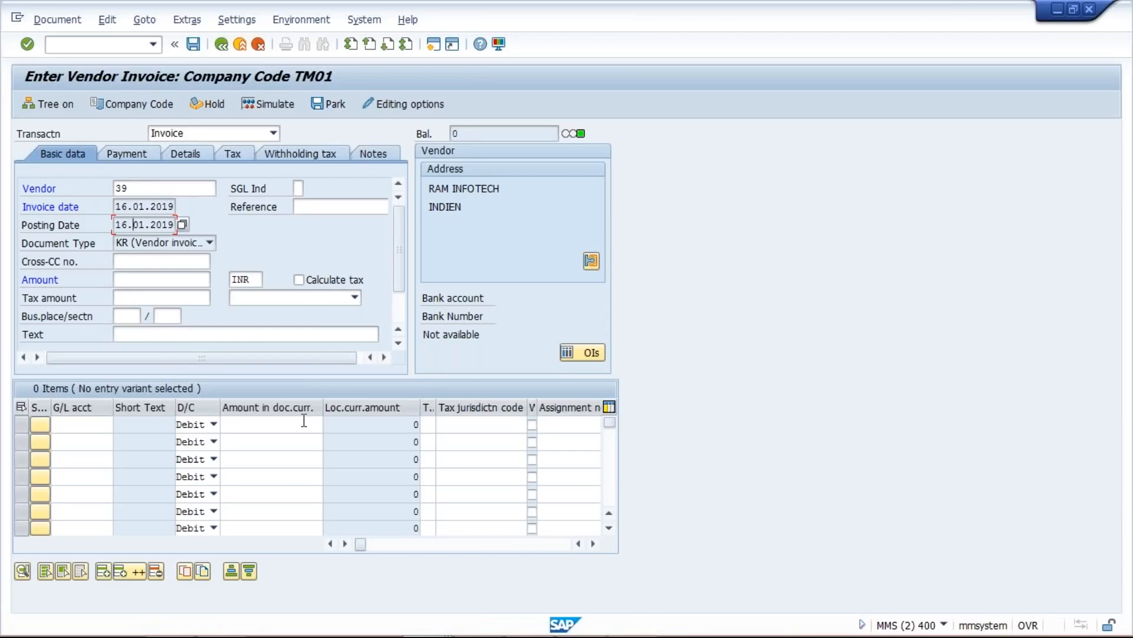
left_click(130, 156)
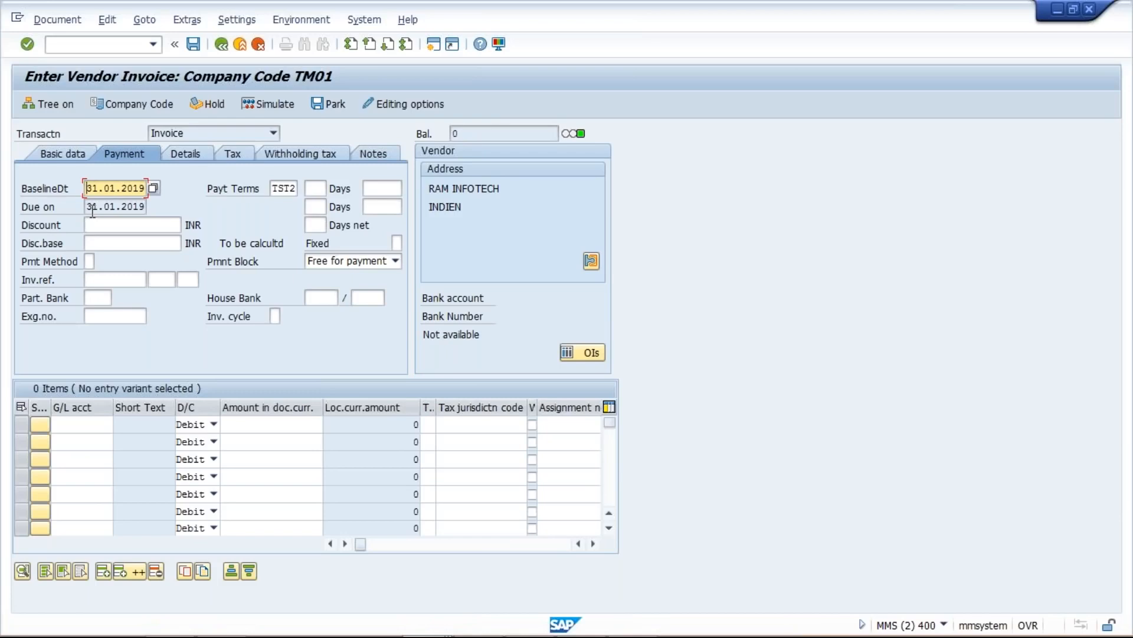
left_click(294, 189)
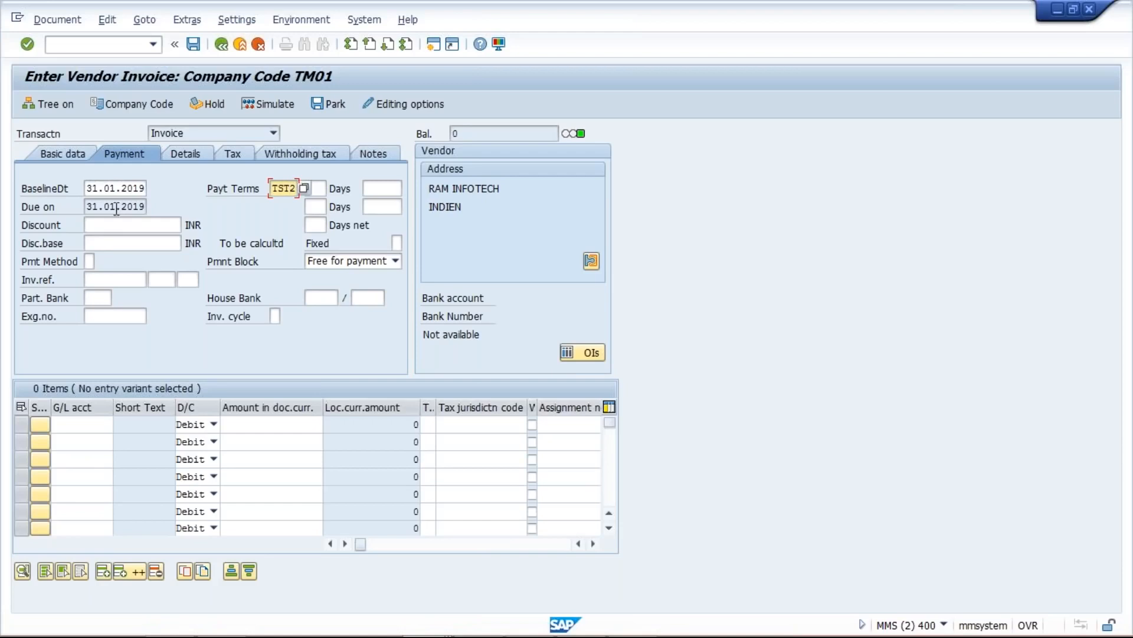
left_click(122, 188)
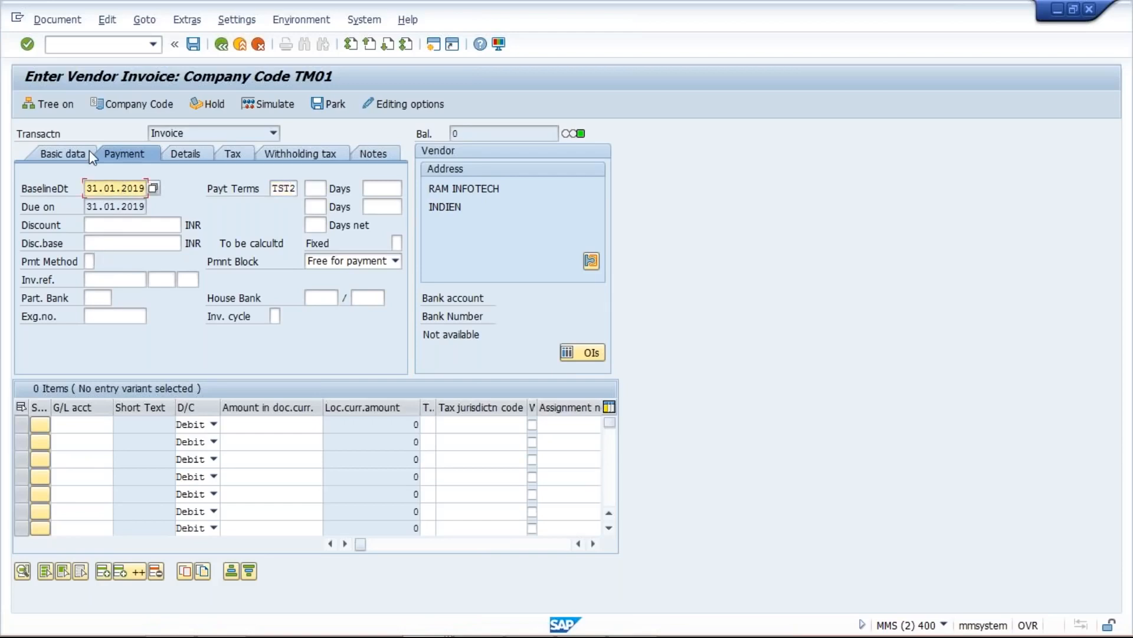
left_click(65, 154)
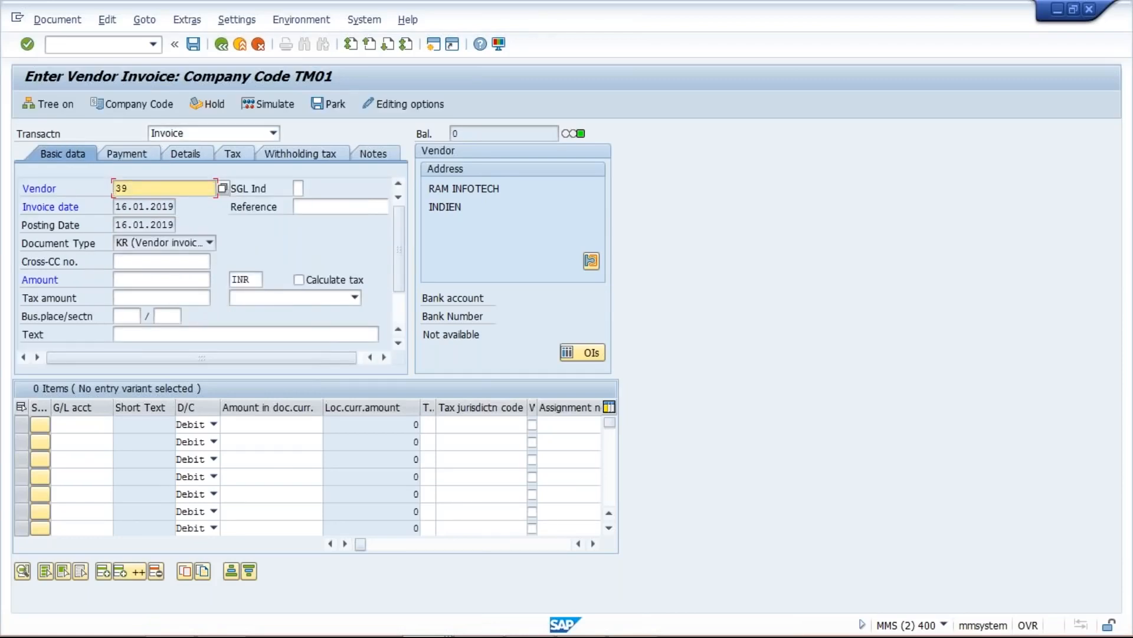
- Recall /NFB60 and confirm invoice date 16.01.2019 with due date 31.01.2019 before comparing in Excel
left_click(153, 43)
left_click(139, 61)
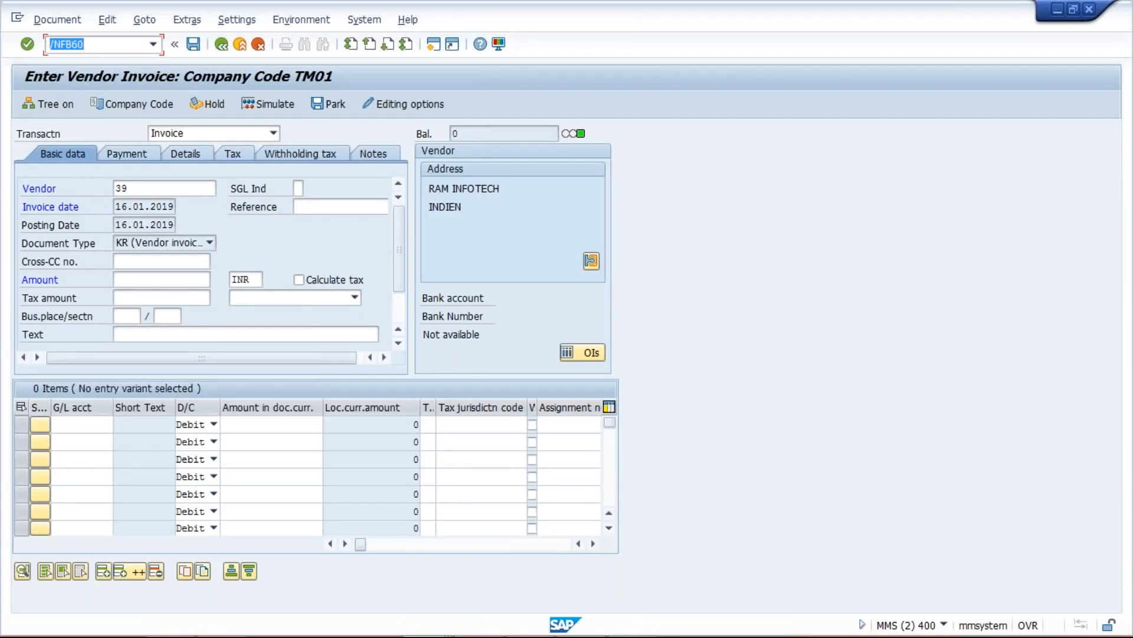
double_click(117, 208)
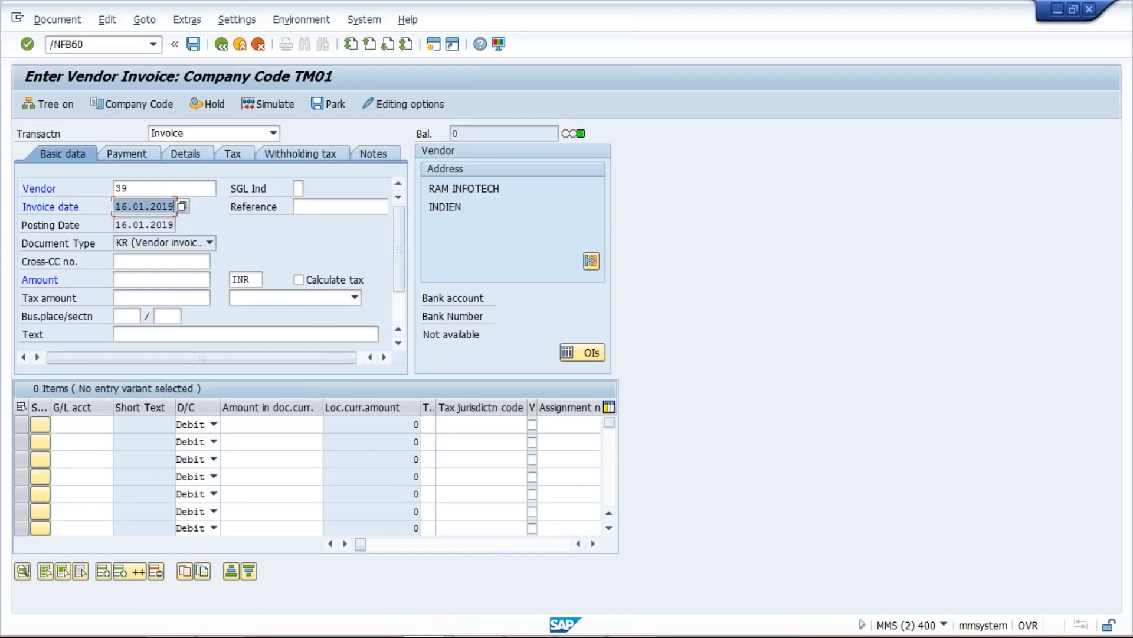
left_click(124, 156)
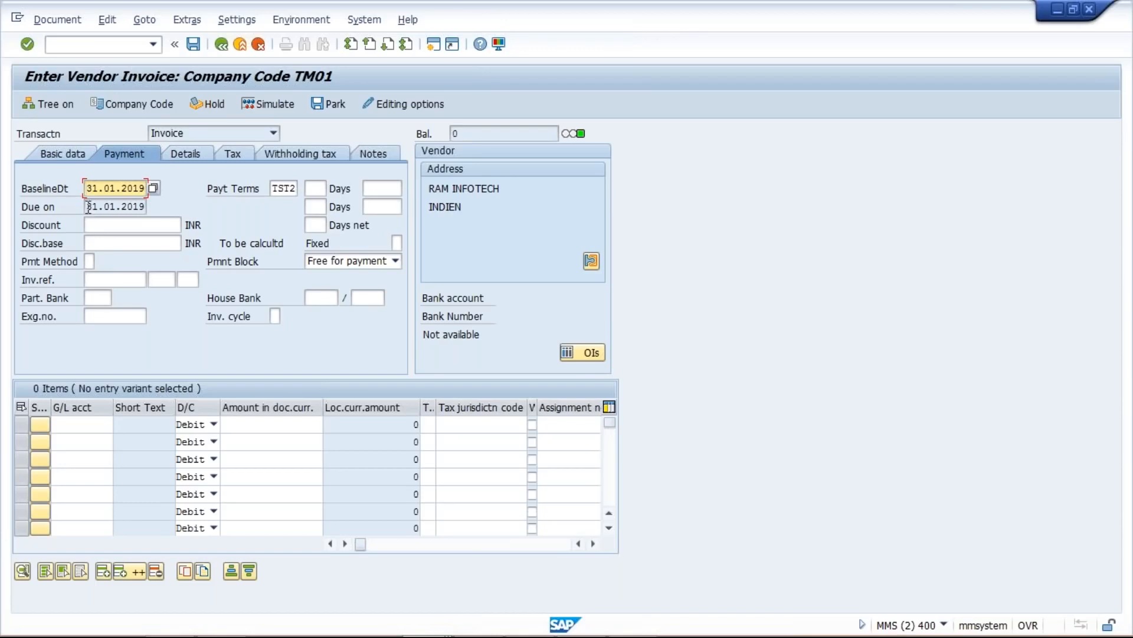
left_click(88, 208)
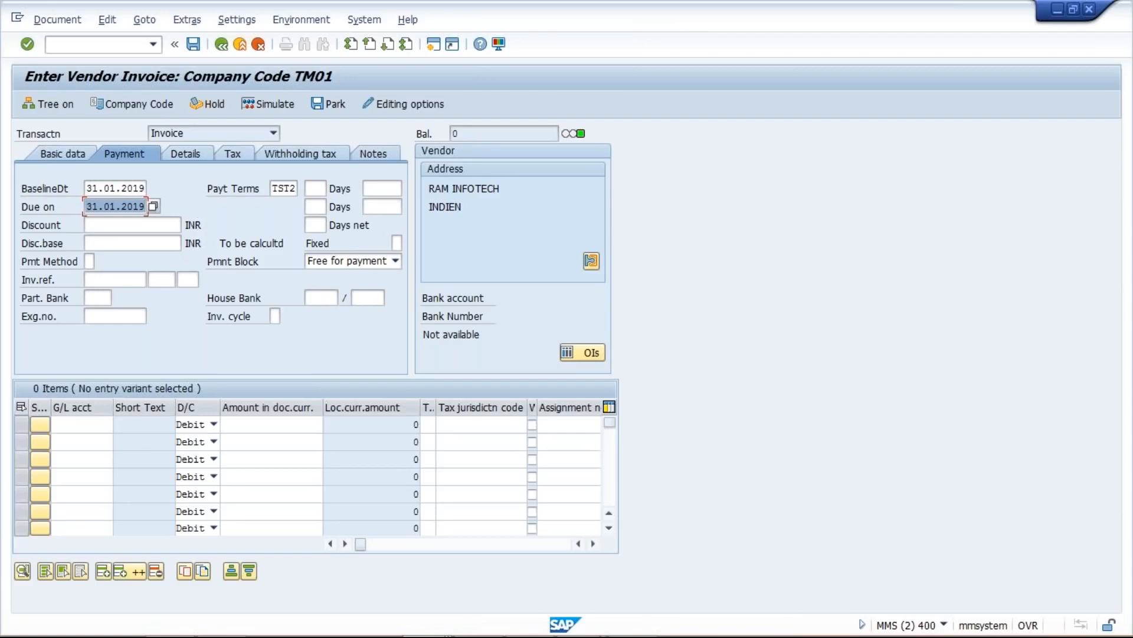
left_click(582, 619)
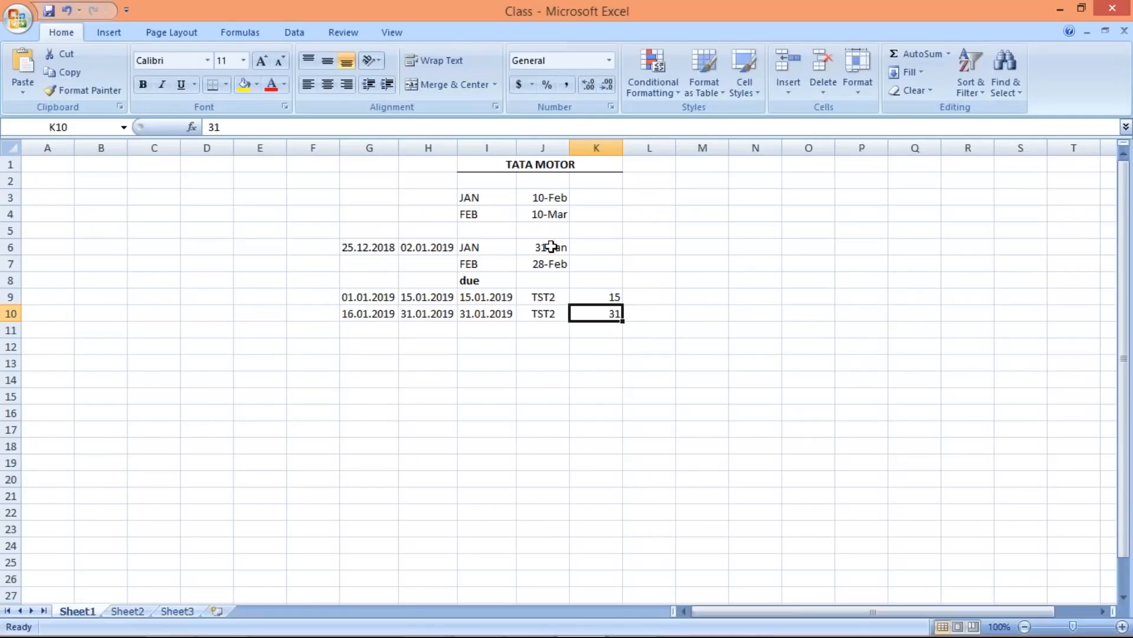
- Review the 25.12.2018 month-end example row G6:K6 and switch back to the SAP windows
left_click_drag(372, 247, 583, 247)
left_click(587, 247)
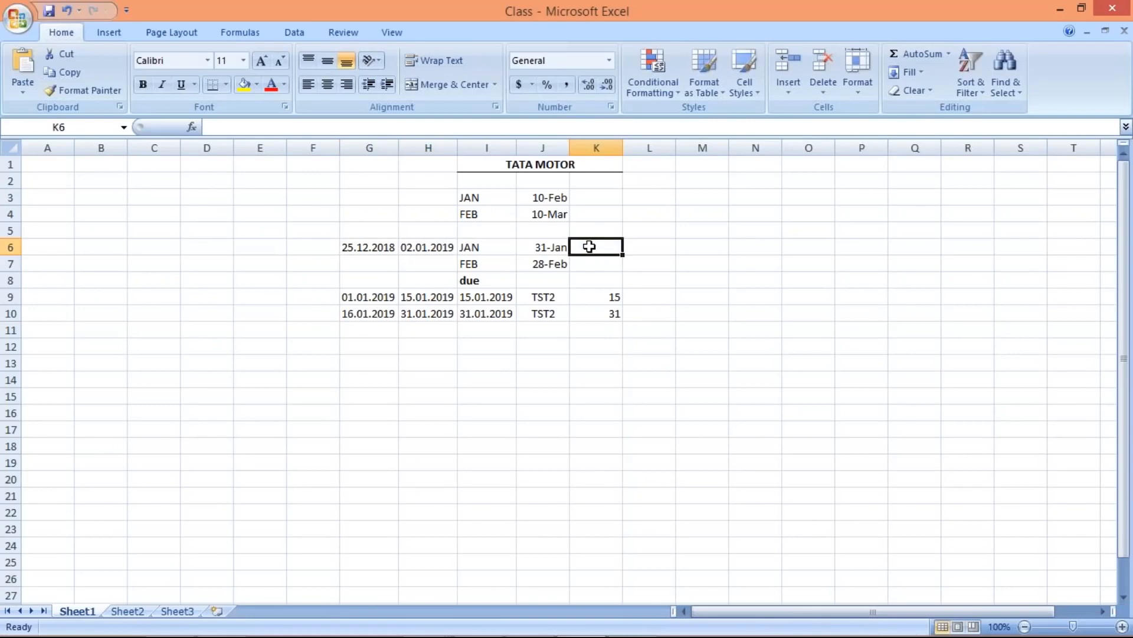
key("alt+Tab")
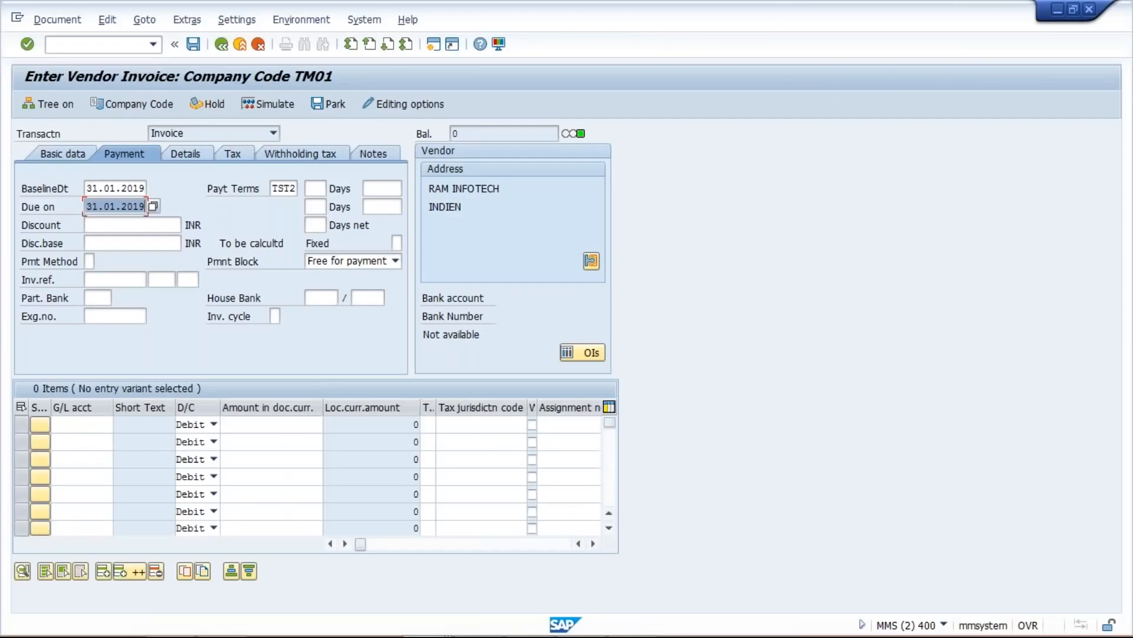
left_click(434, 617)
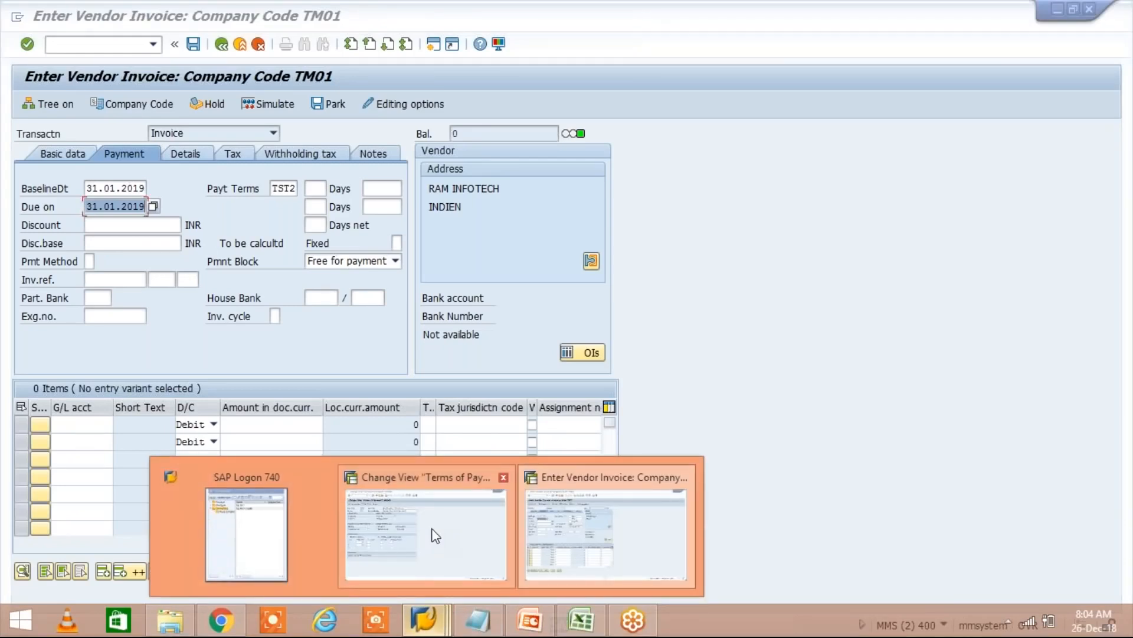
- Bring up the TST2 Terms of Payment view and check its day limit of 31
left_click(436, 536)
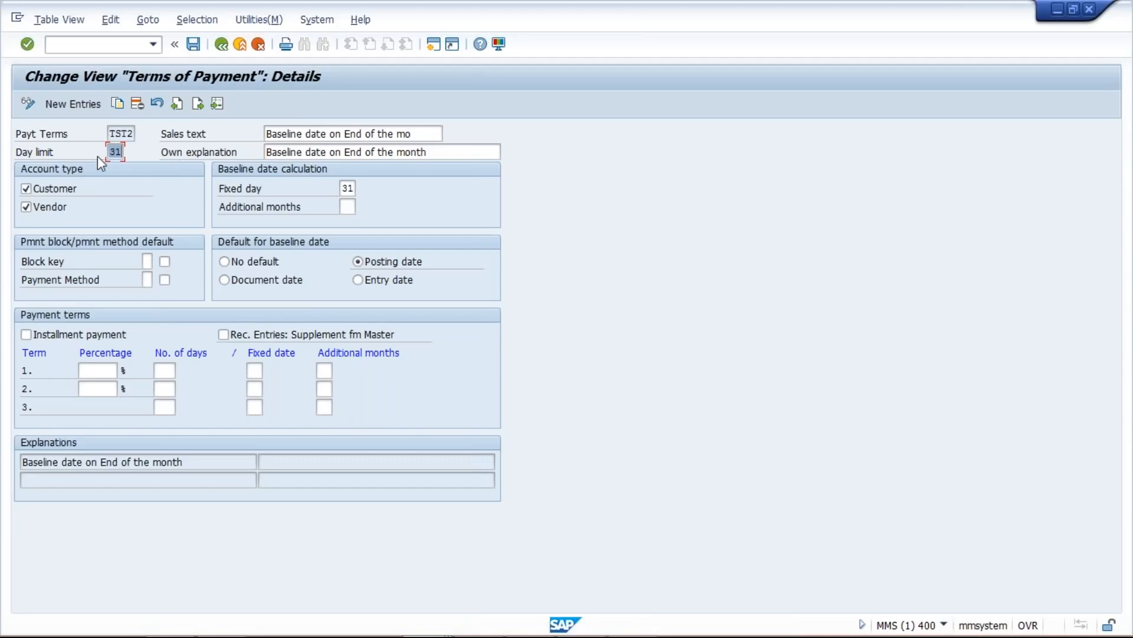
left_click(115, 152)
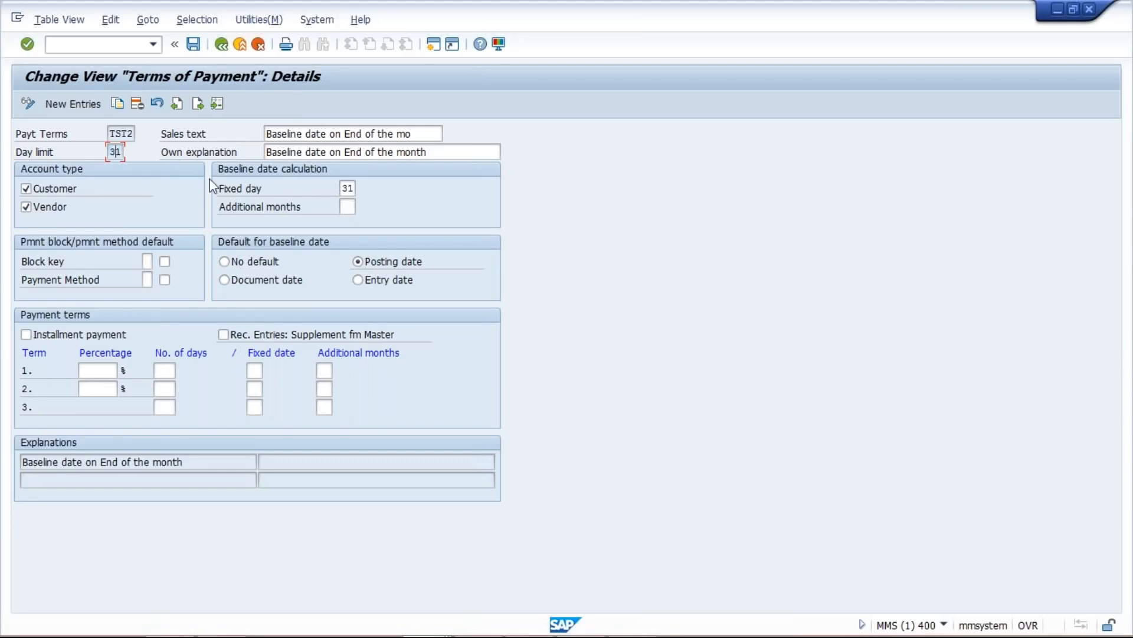